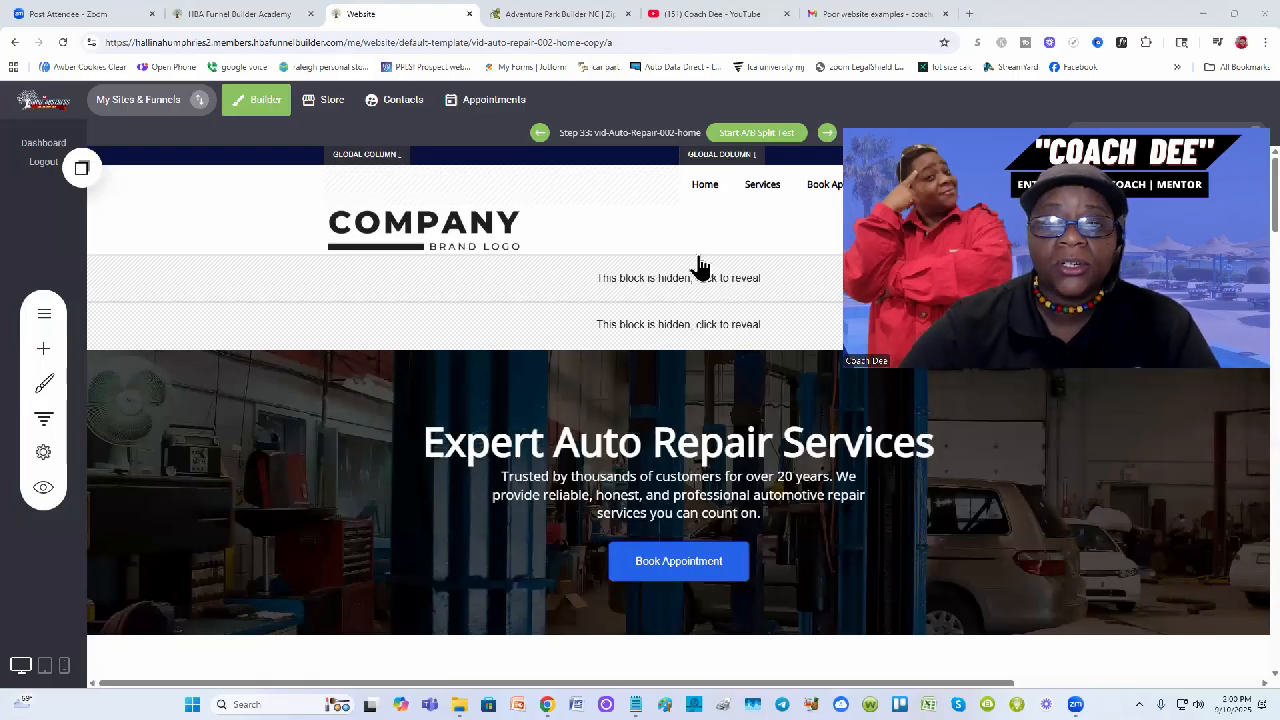
View the Beanstalk Builders example site, and back in the website builder delete the hero block's blue Book Appointment button.
left_click(550, 13)
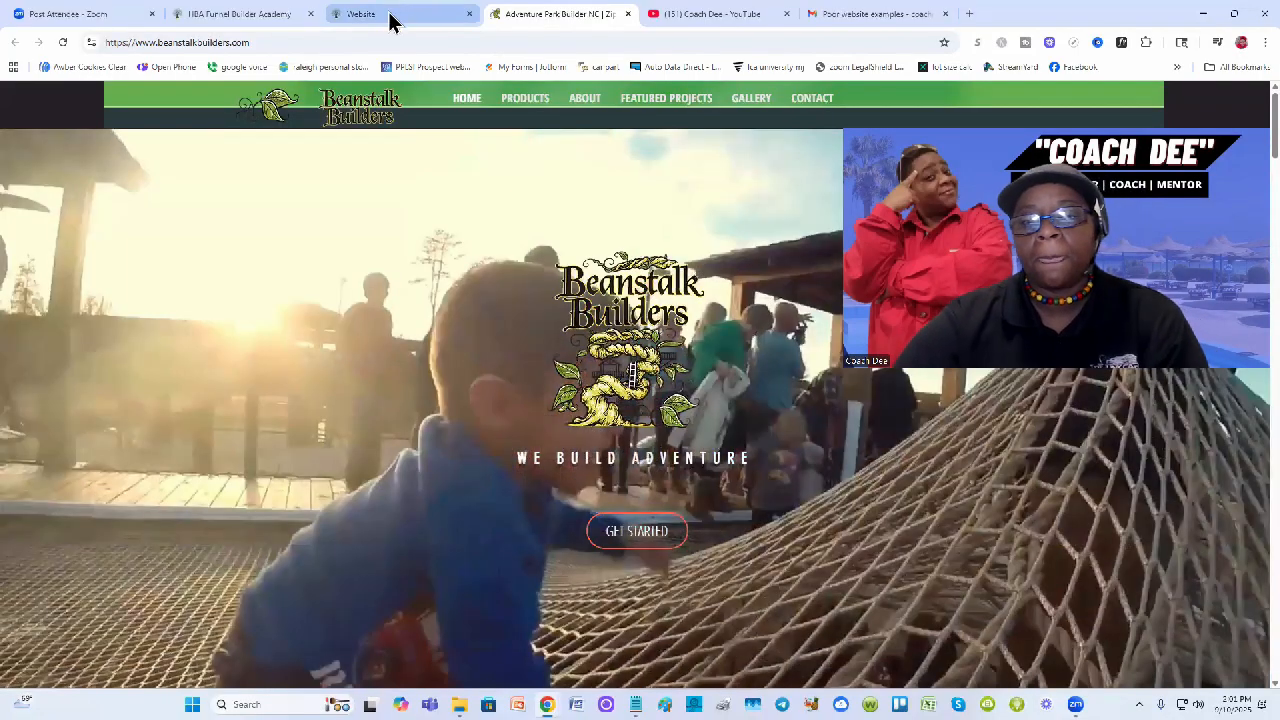
left_click(390, 13)
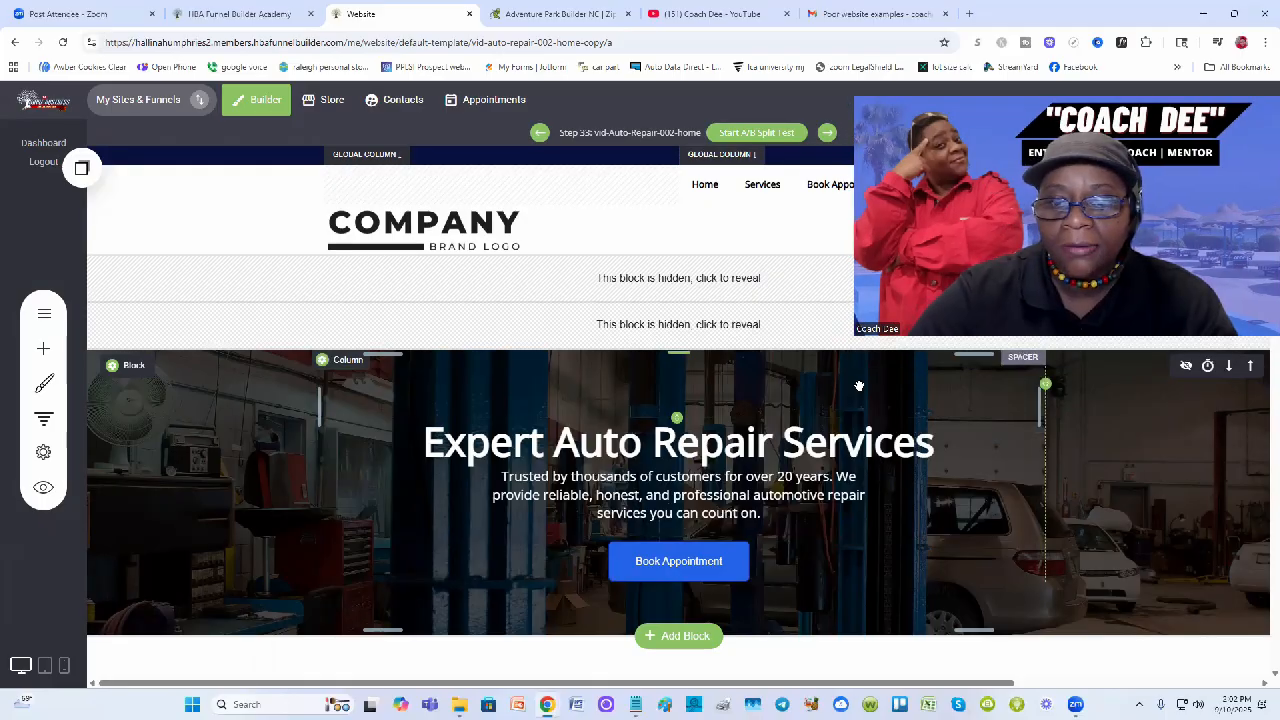
left_click(683, 565)
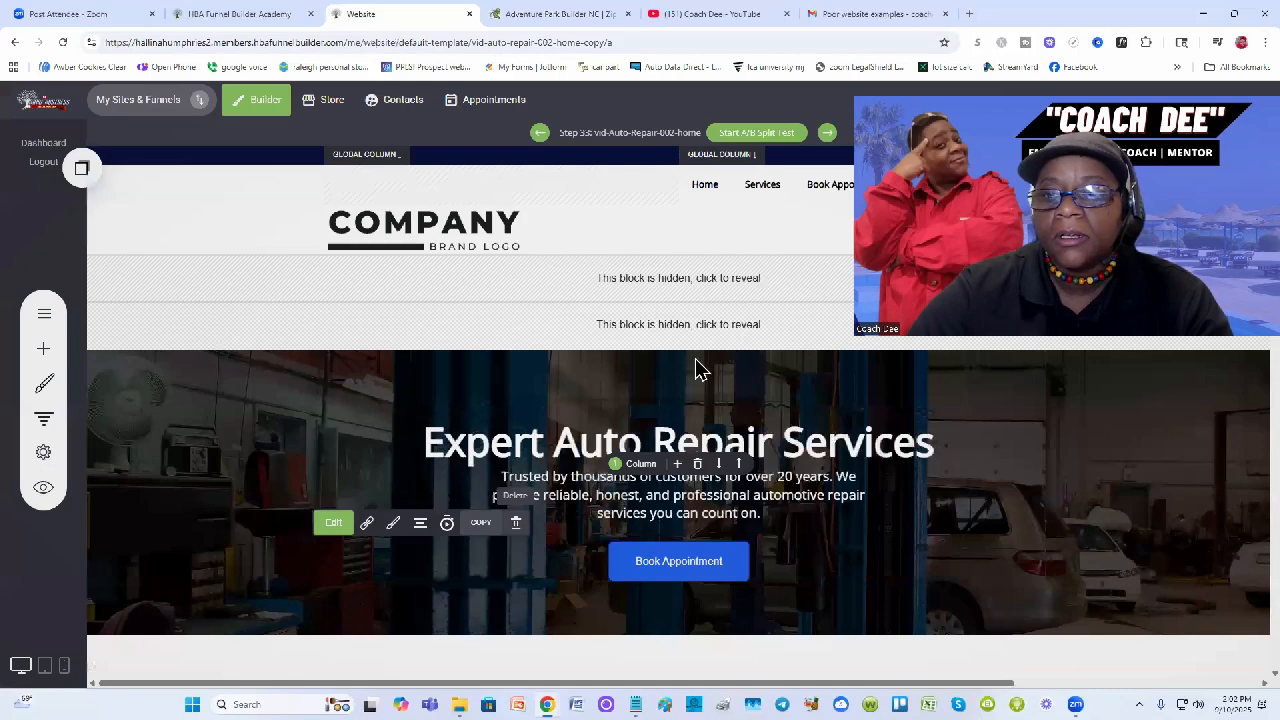
key("Delete")
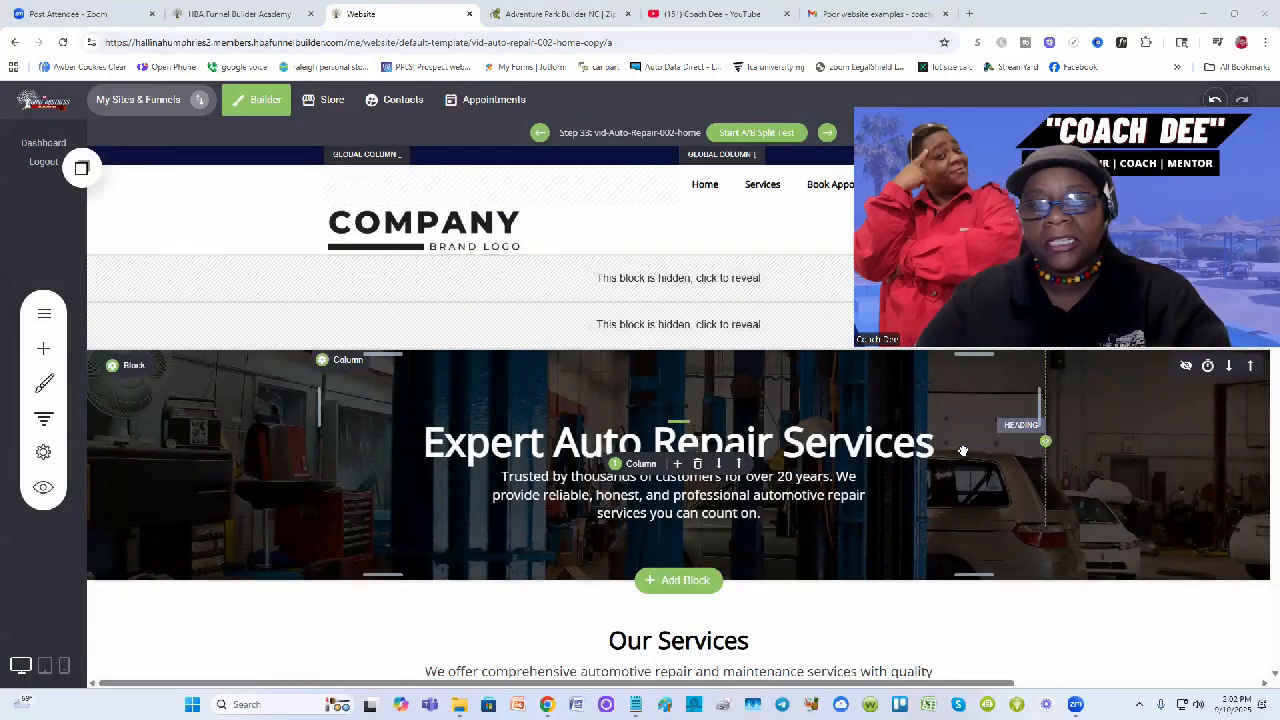
Add a new button widget to the hero block, directly below the description text.
scroll(1077, 426, "down", 1)
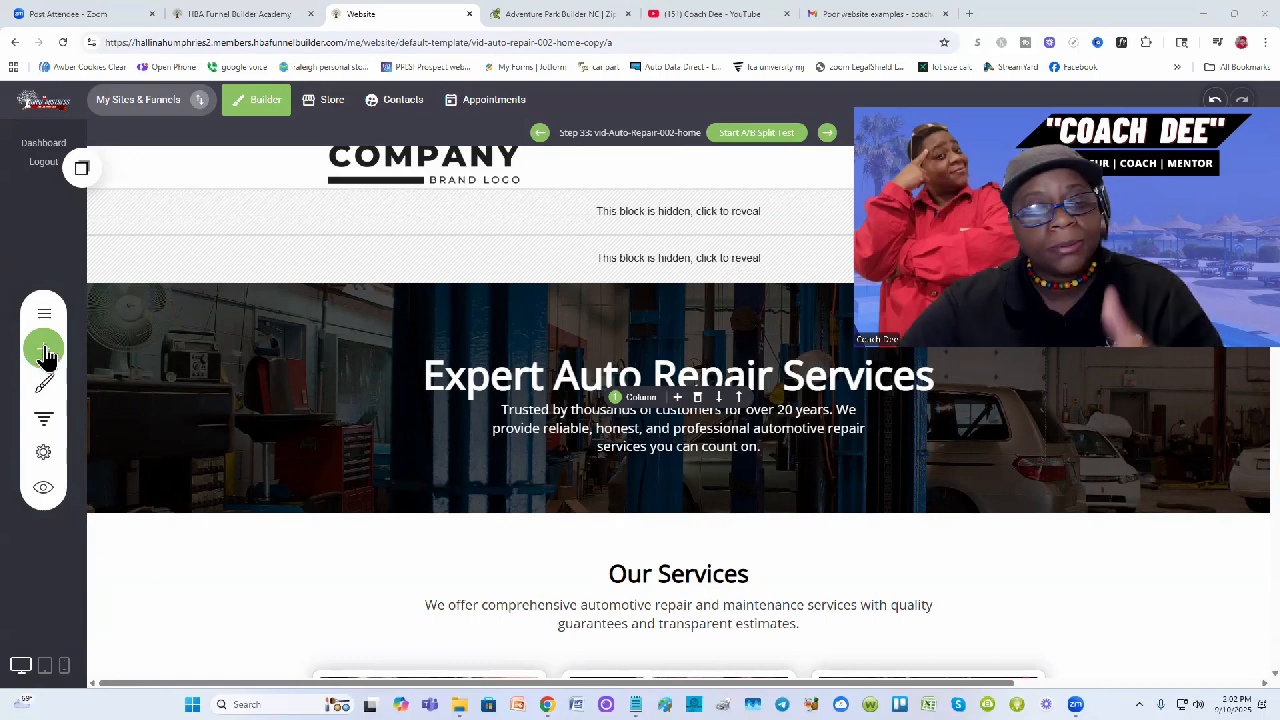
left_click(44, 356)
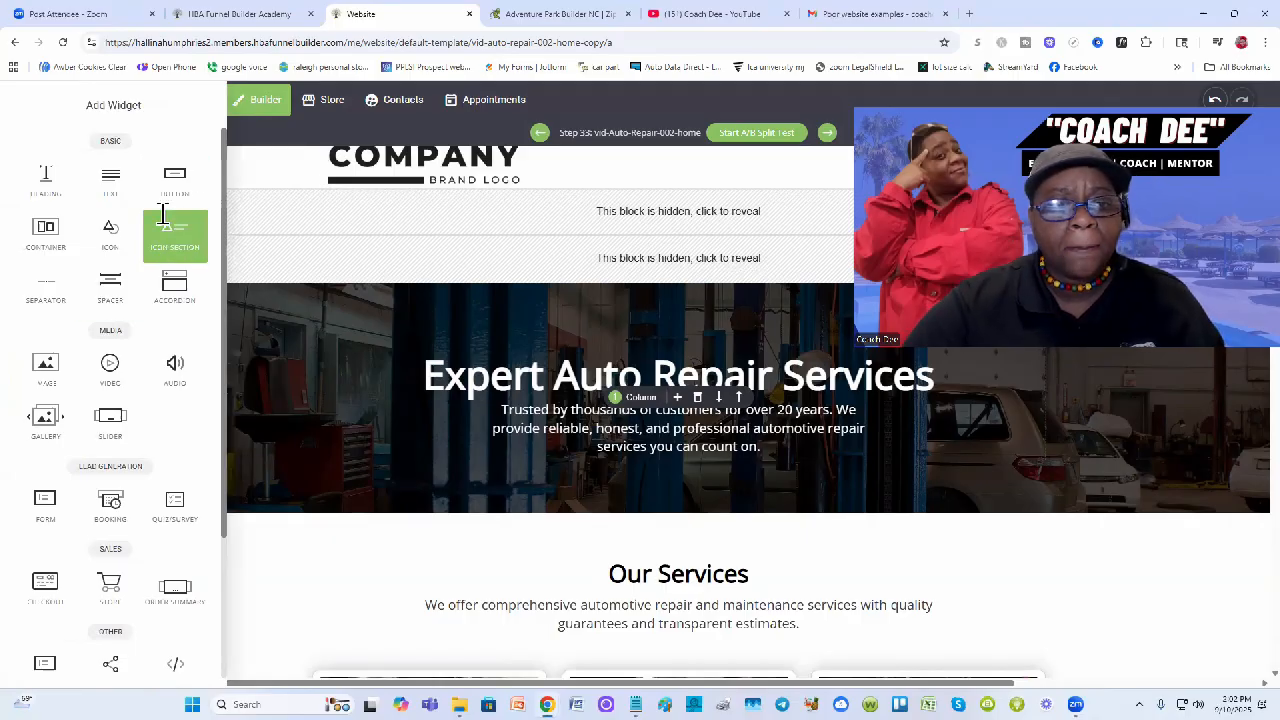
left_click_drag(175, 197, 677, 437)
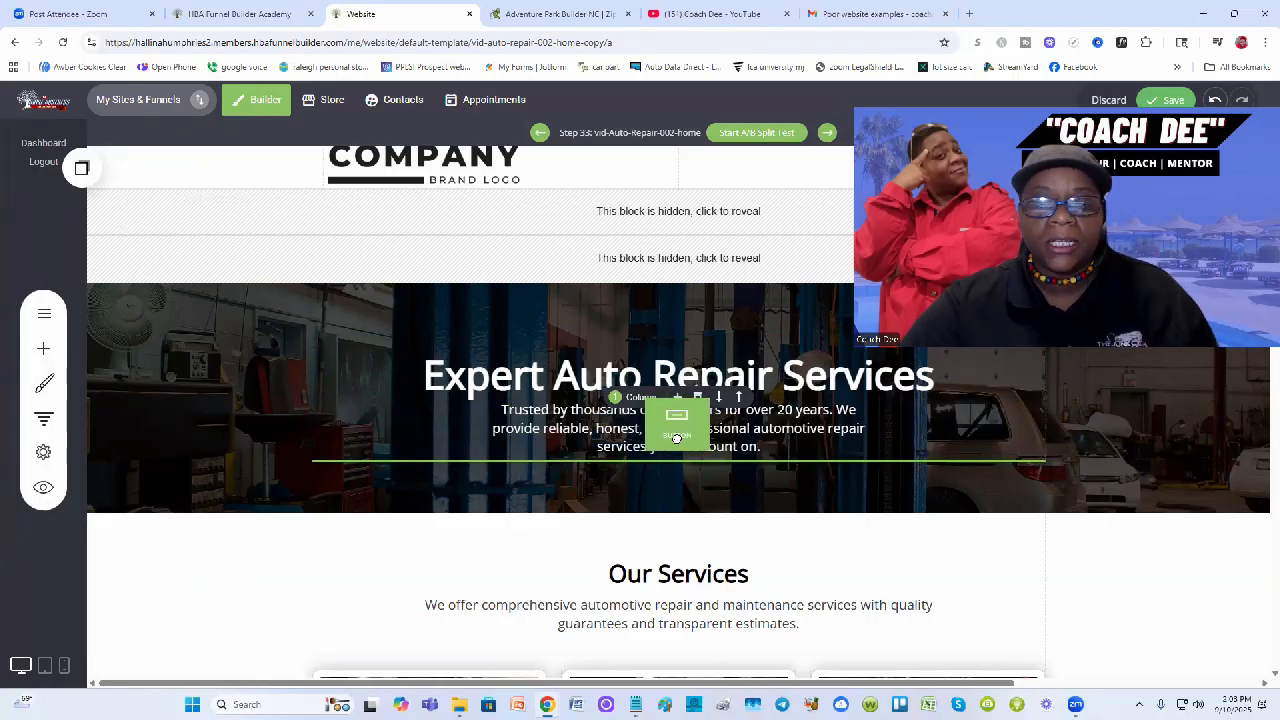
left_click_drag(677, 437, 651, 457)
left_click_drag(652, 457, 686, 458)
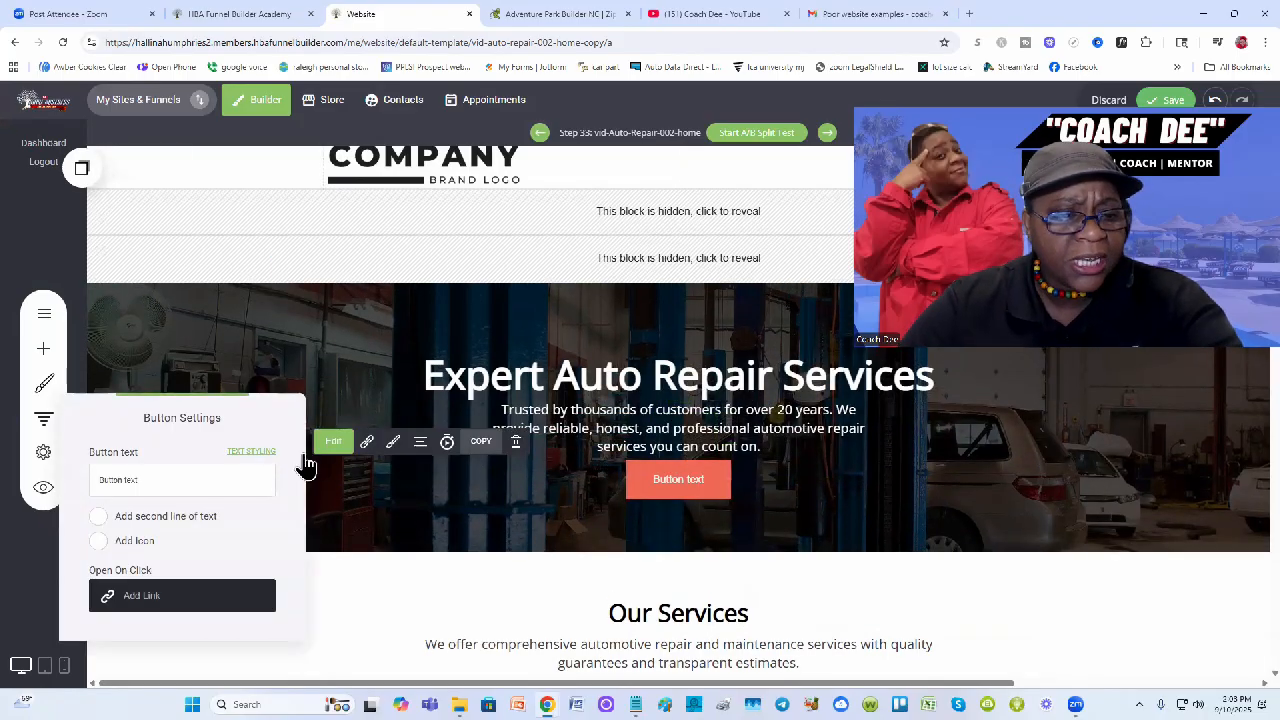
Set the new button's text to "Learn More".
left_click(201, 480)
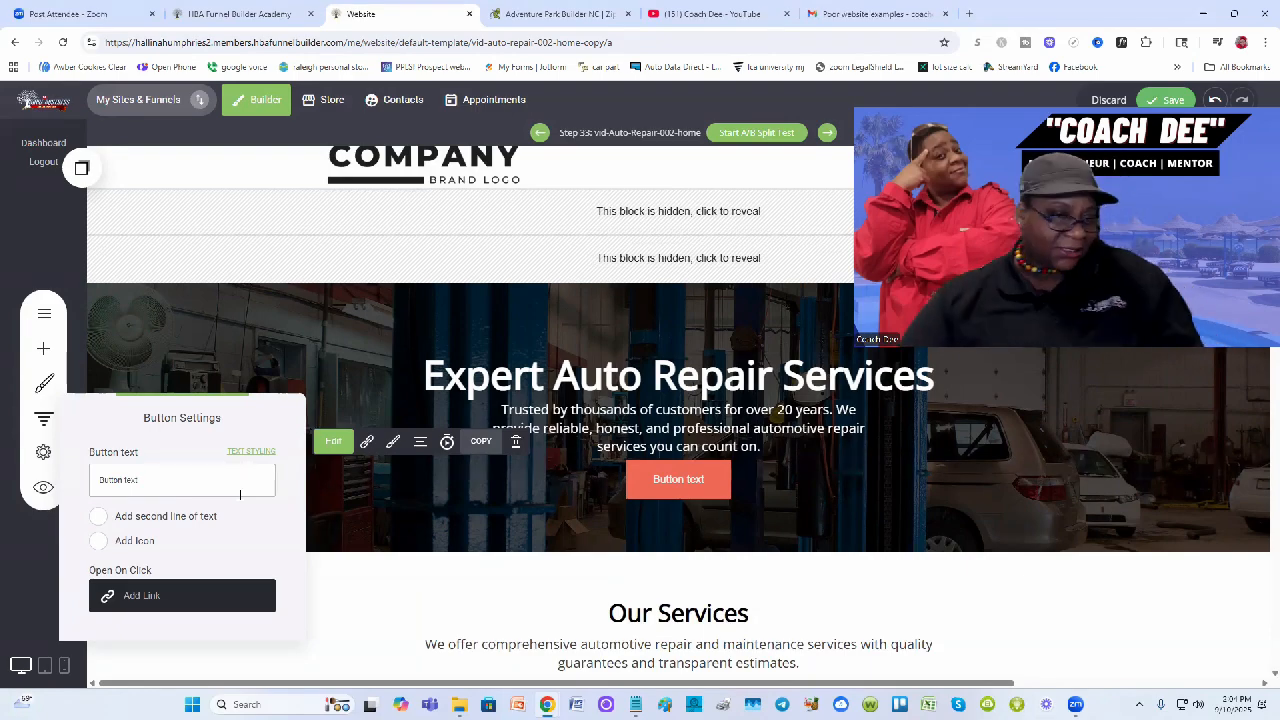
triple_click(150, 482)
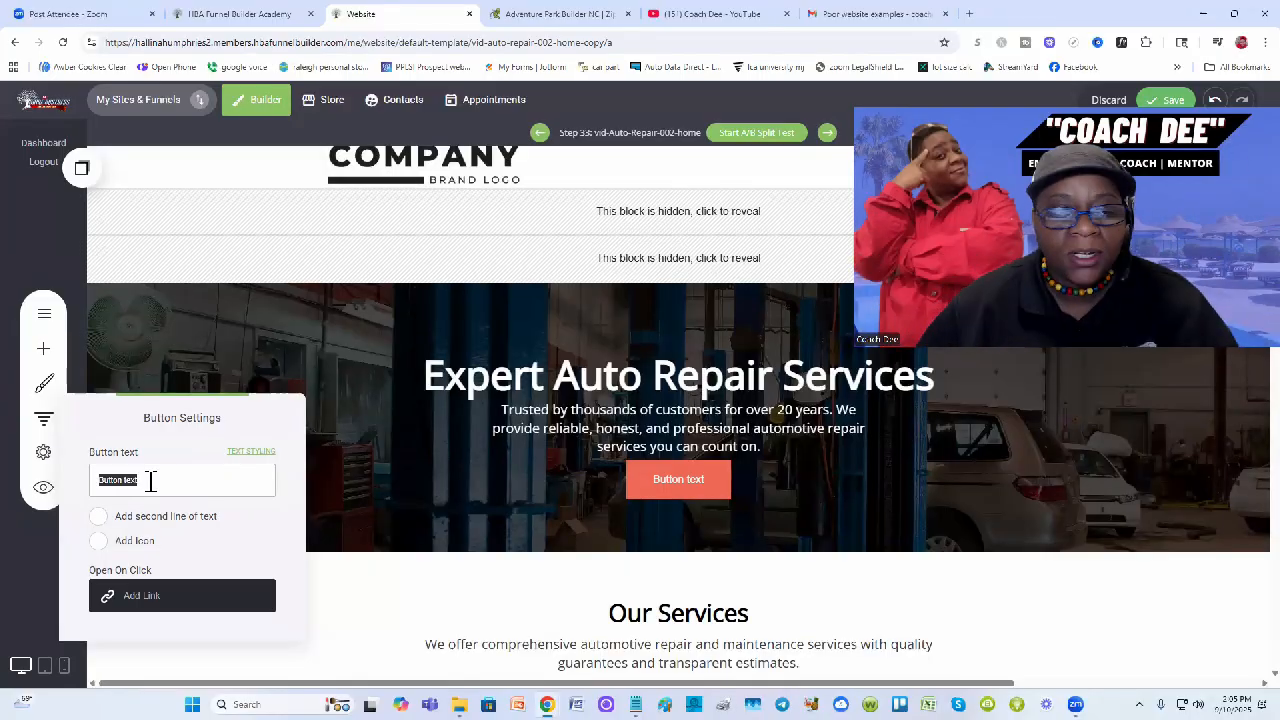
type("Learn")
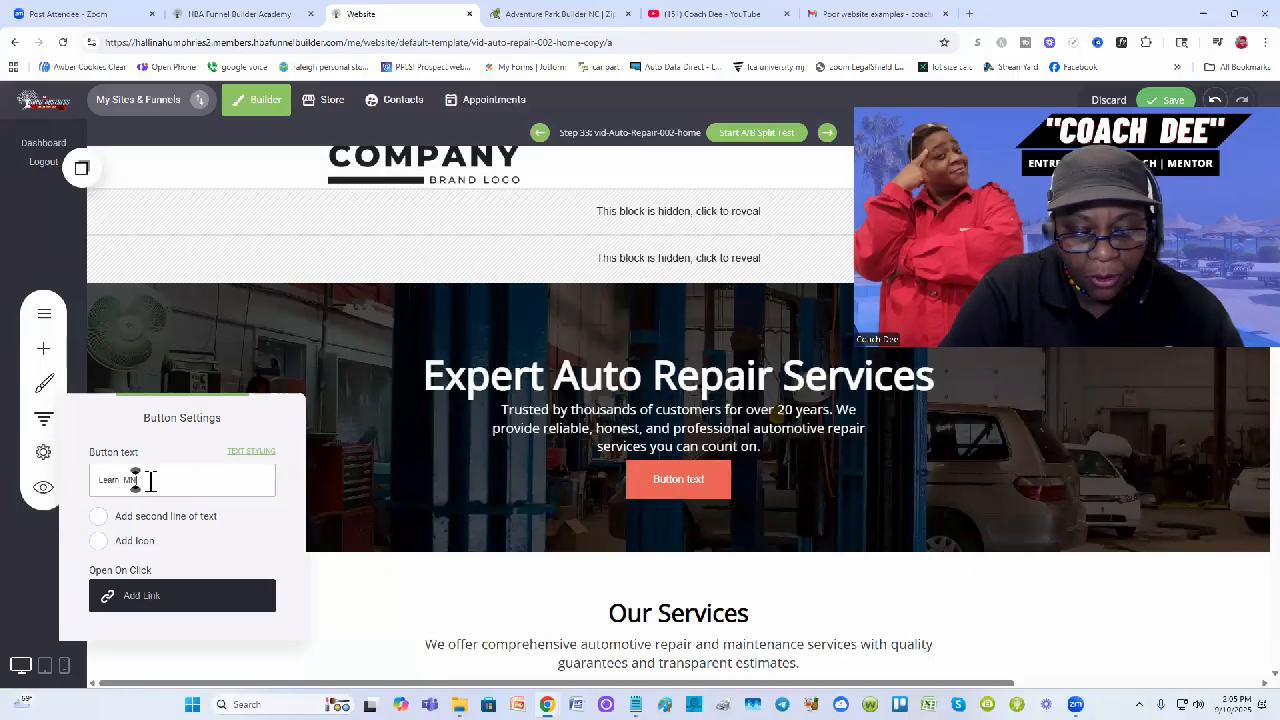
type(" More")
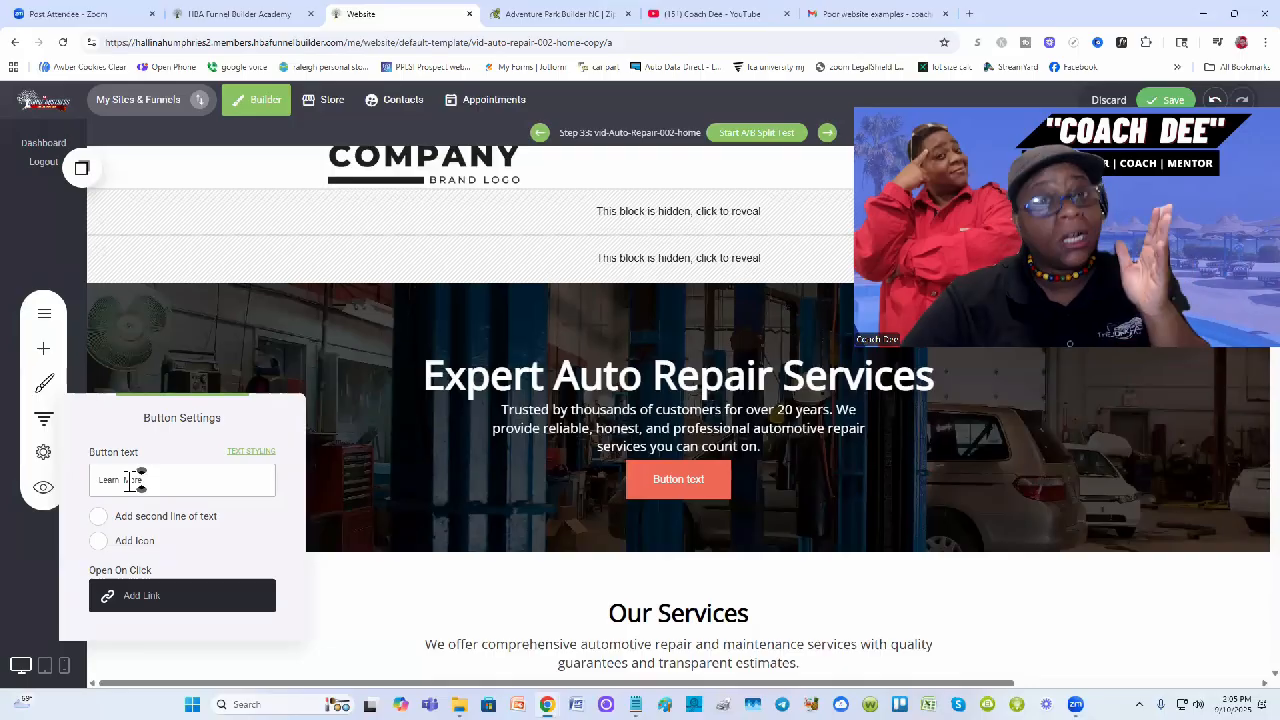
Set the new hero button's text to "Book Appointment" and save the page.
triple_click(130, 481)
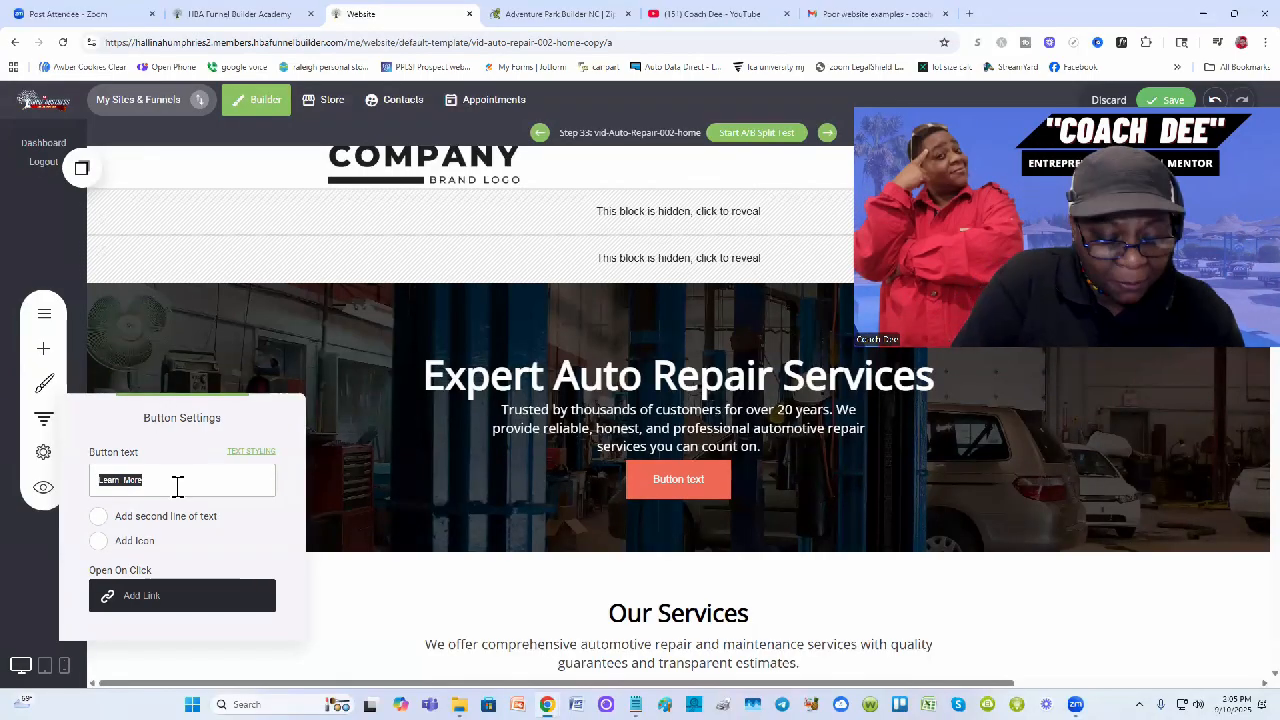
type("S")
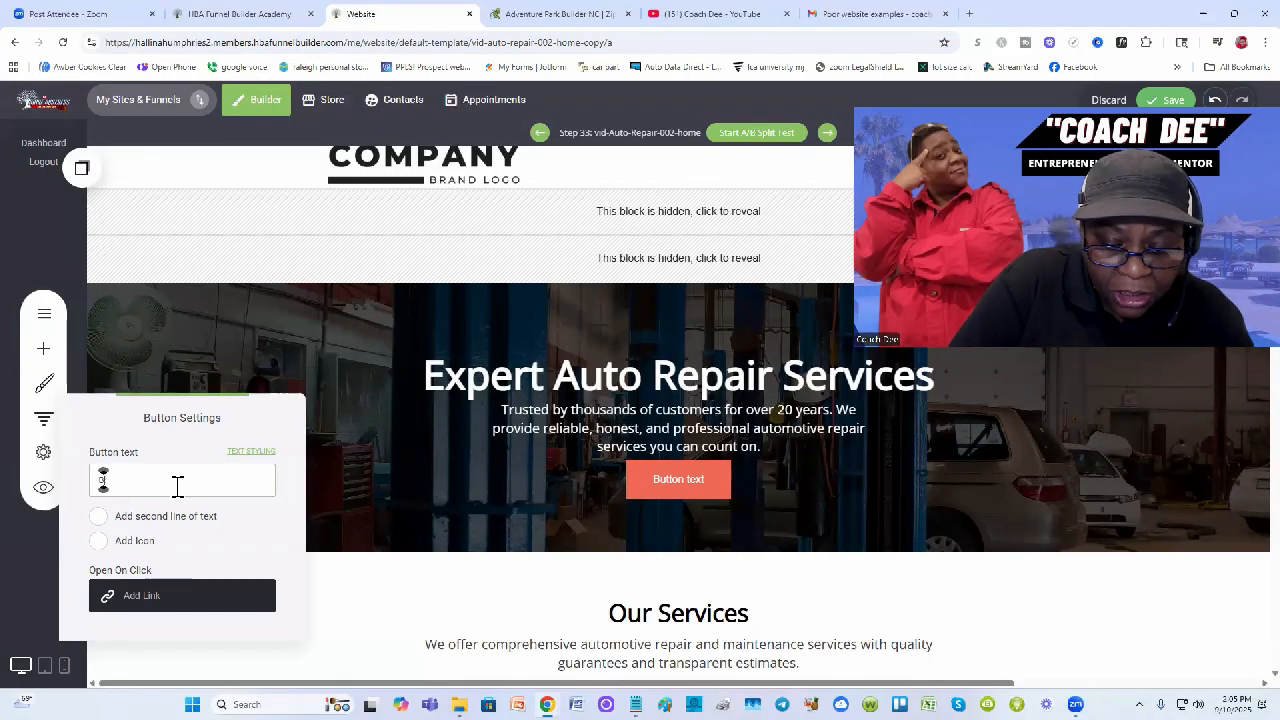
type("ook")
key("F11")
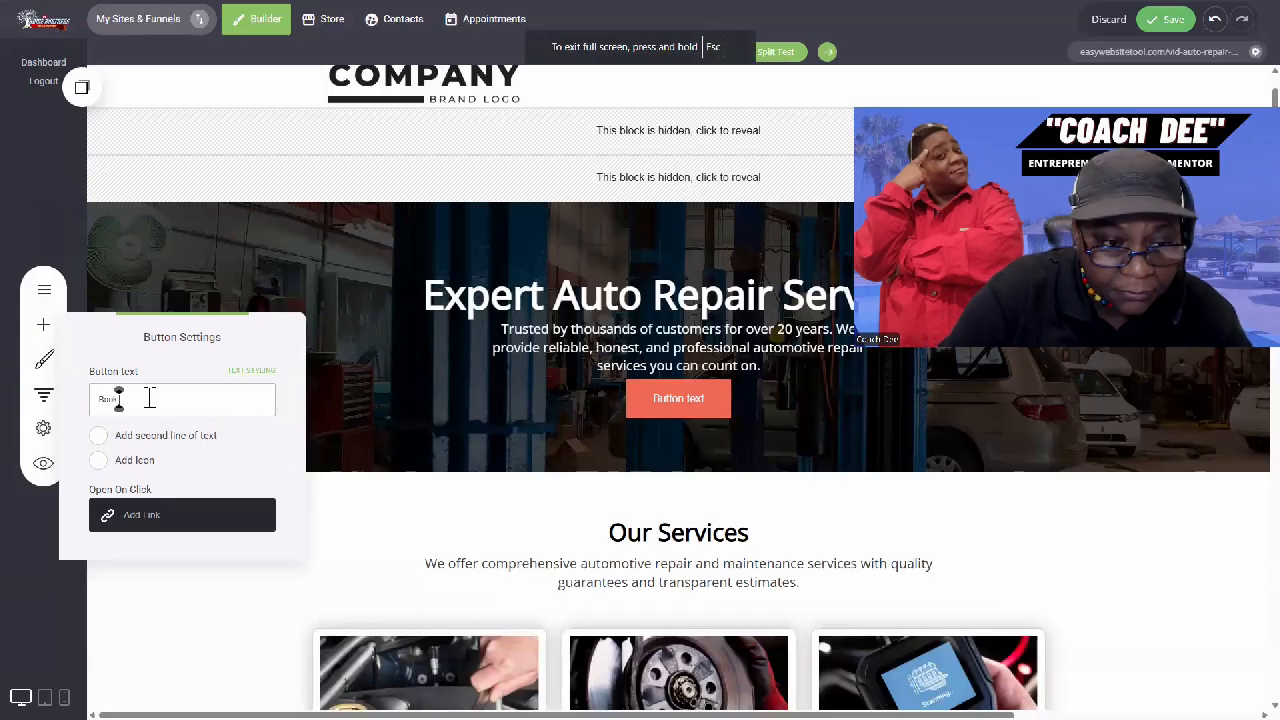
type("Appointment")
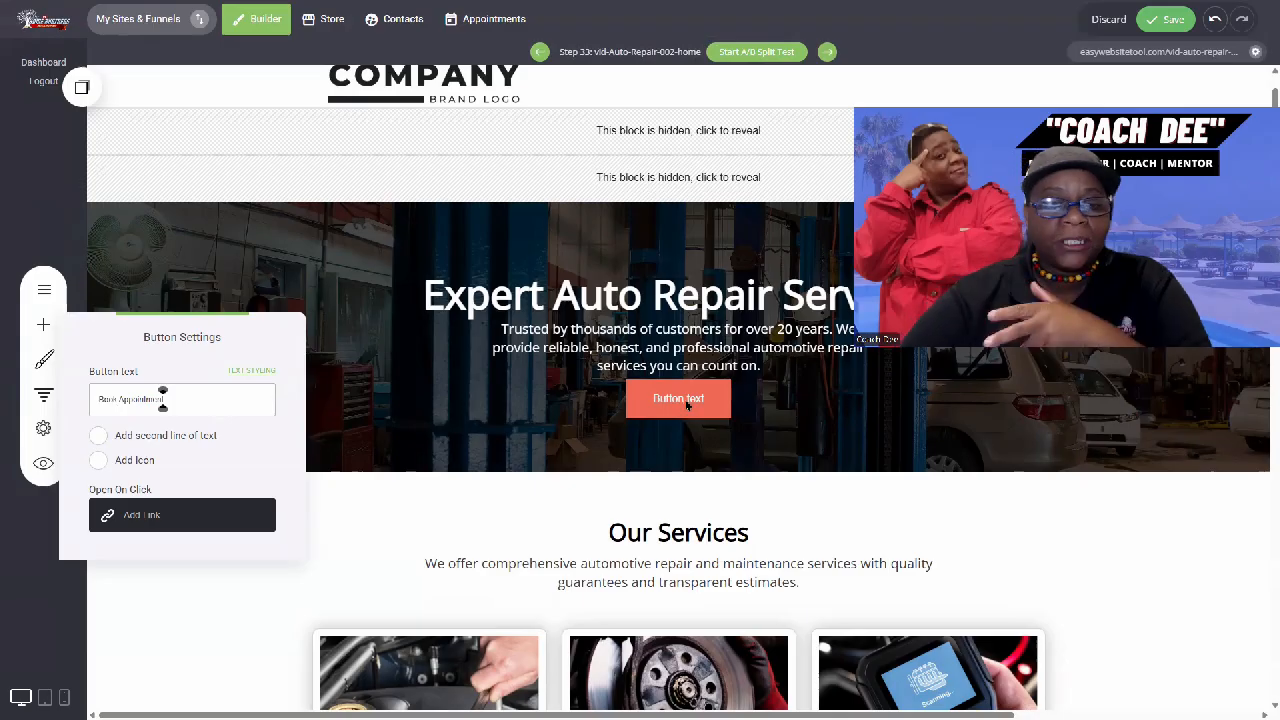
left_click(380, 389)
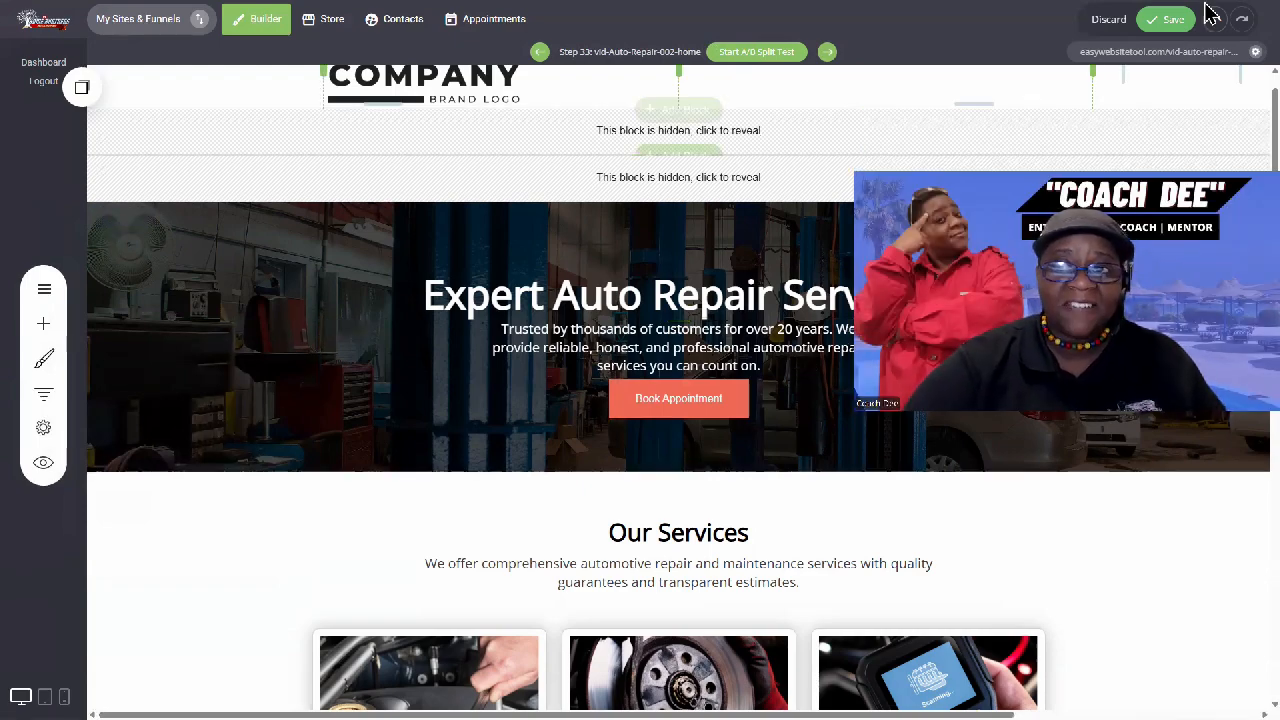
left_click(1168, 20)
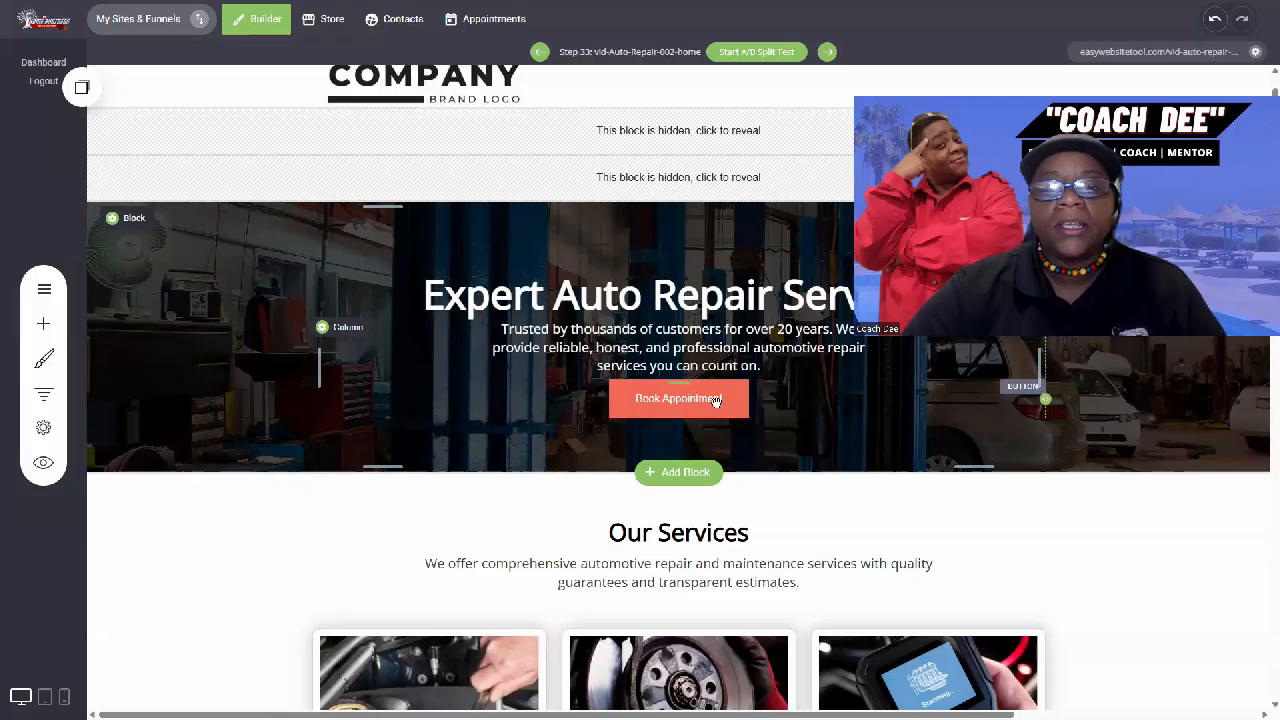
Move the Book Appointment button above the hero description text, and move it back below the text.
left_click_drag(715, 399, 689, 435)
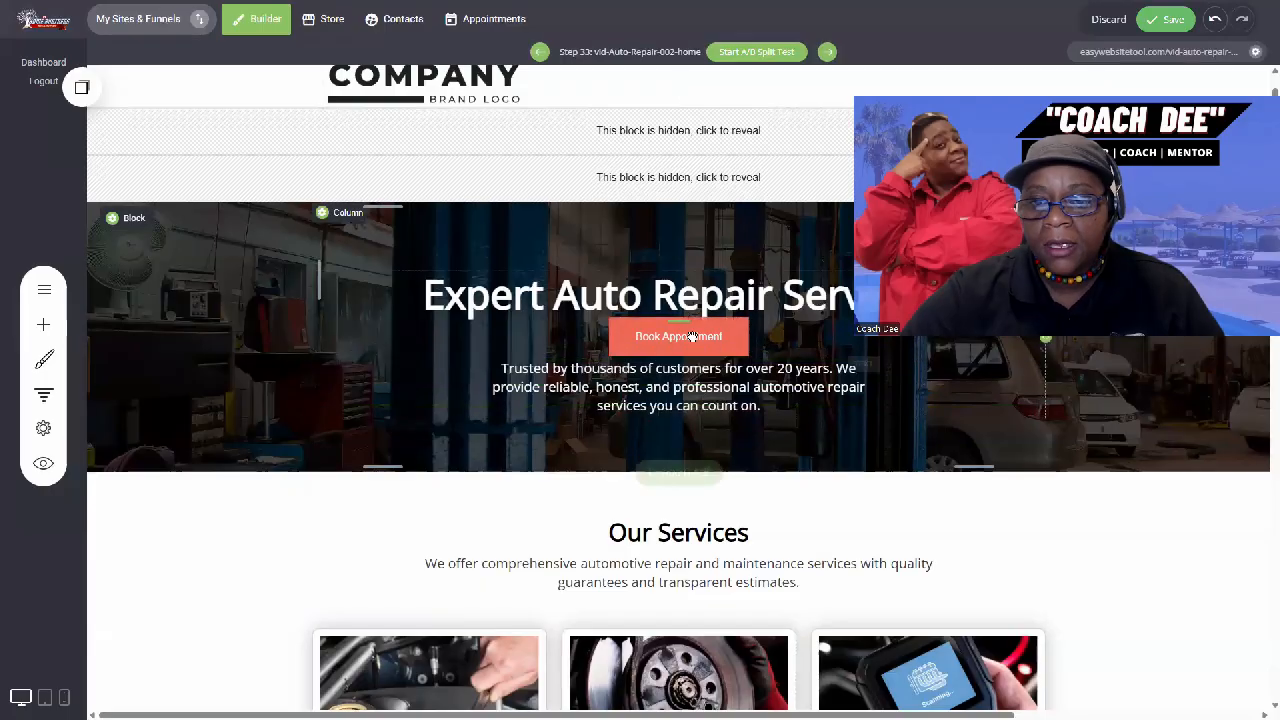
left_click_drag(684, 346, 684, 405)
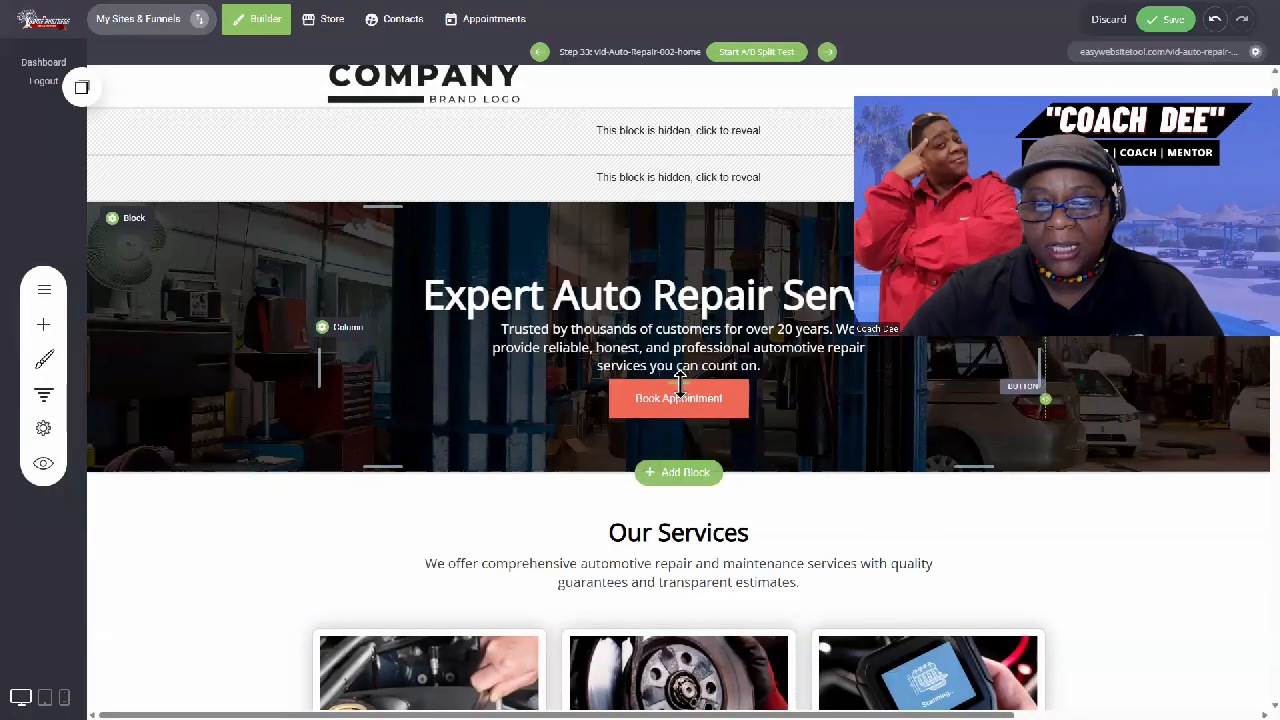
Enlarge the Book Appointment button's padding size to 60px, and reduce it to 15px.
left_click(679, 402)
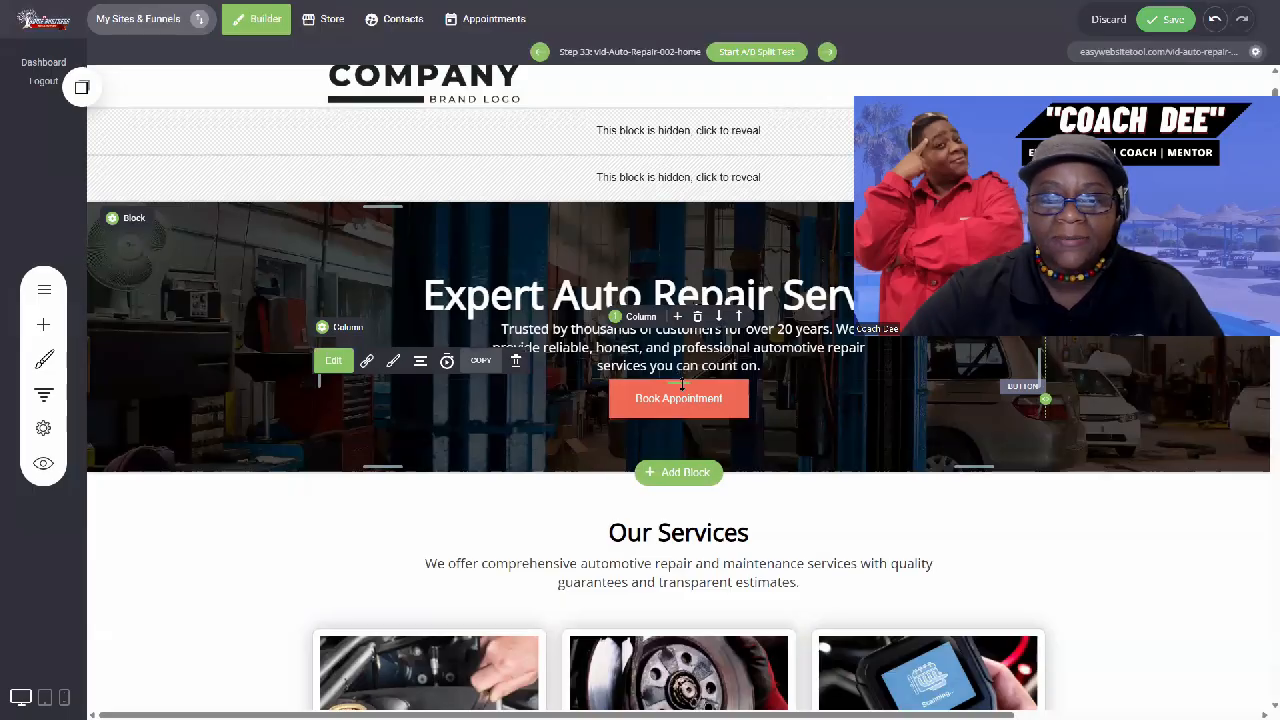
left_click(394, 366)
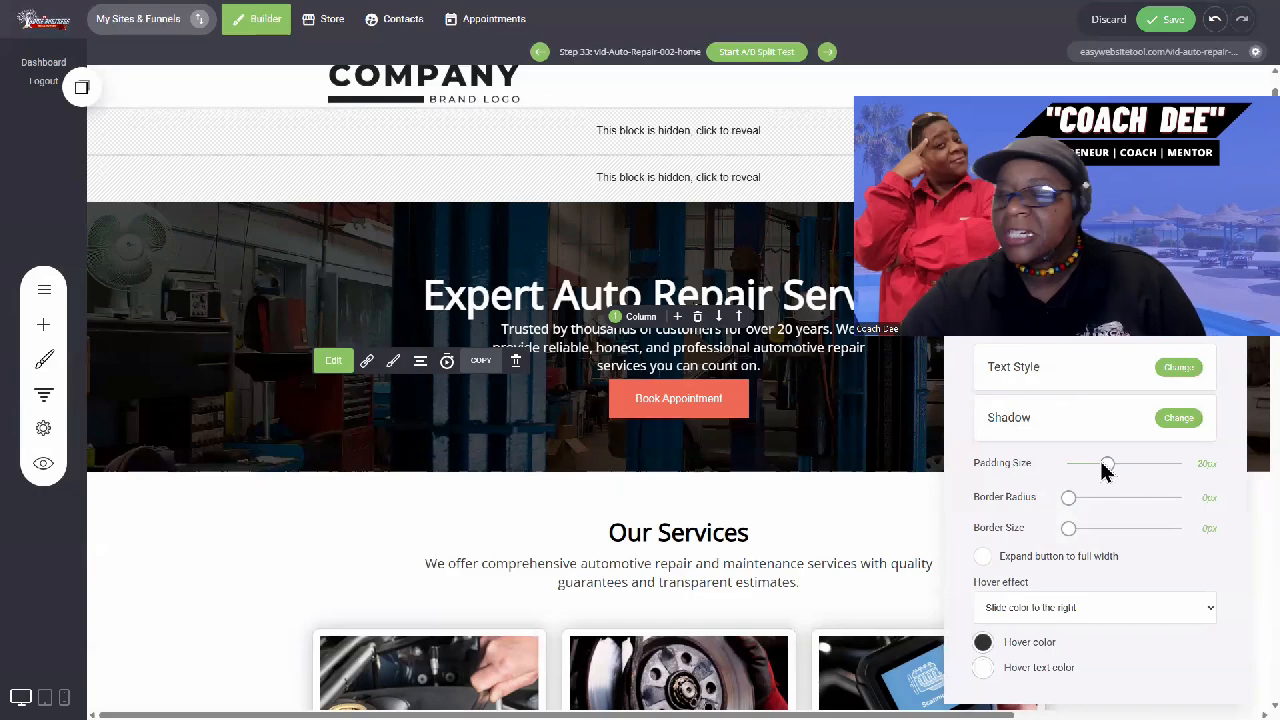
left_click_drag(1103, 466, 1188, 466)
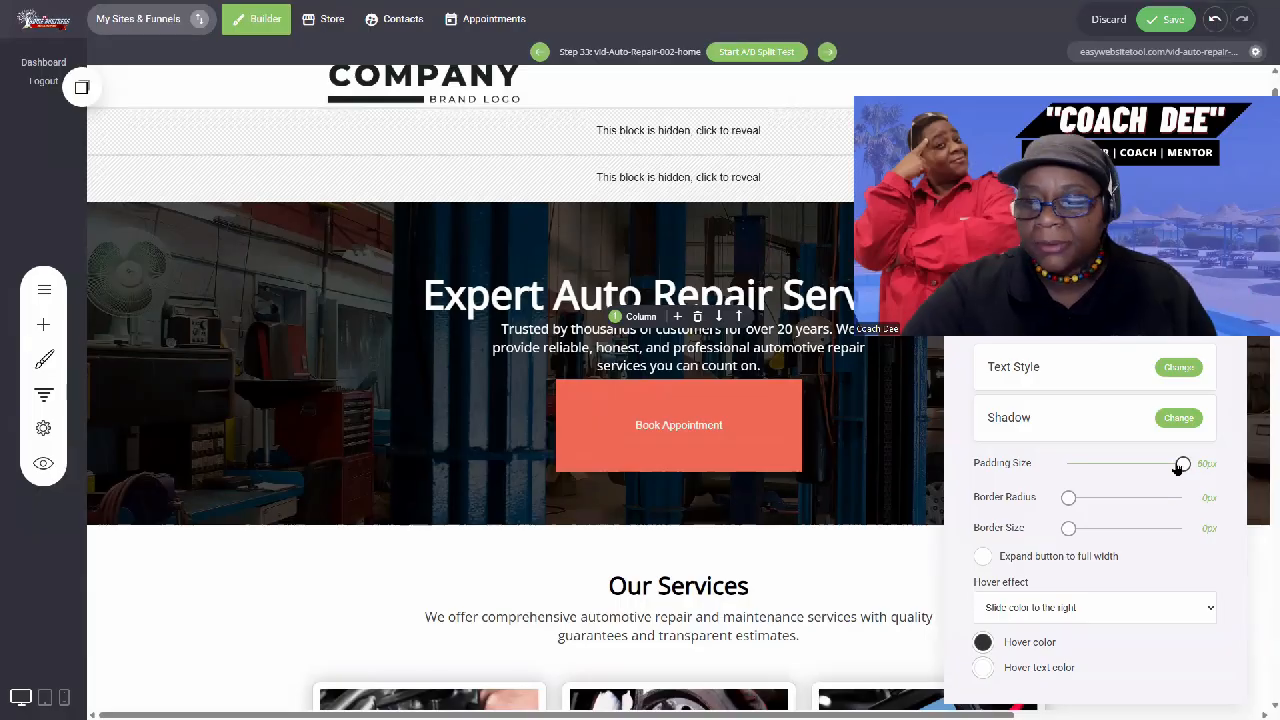
left_click_drag(1180, 466, 1090, 462)
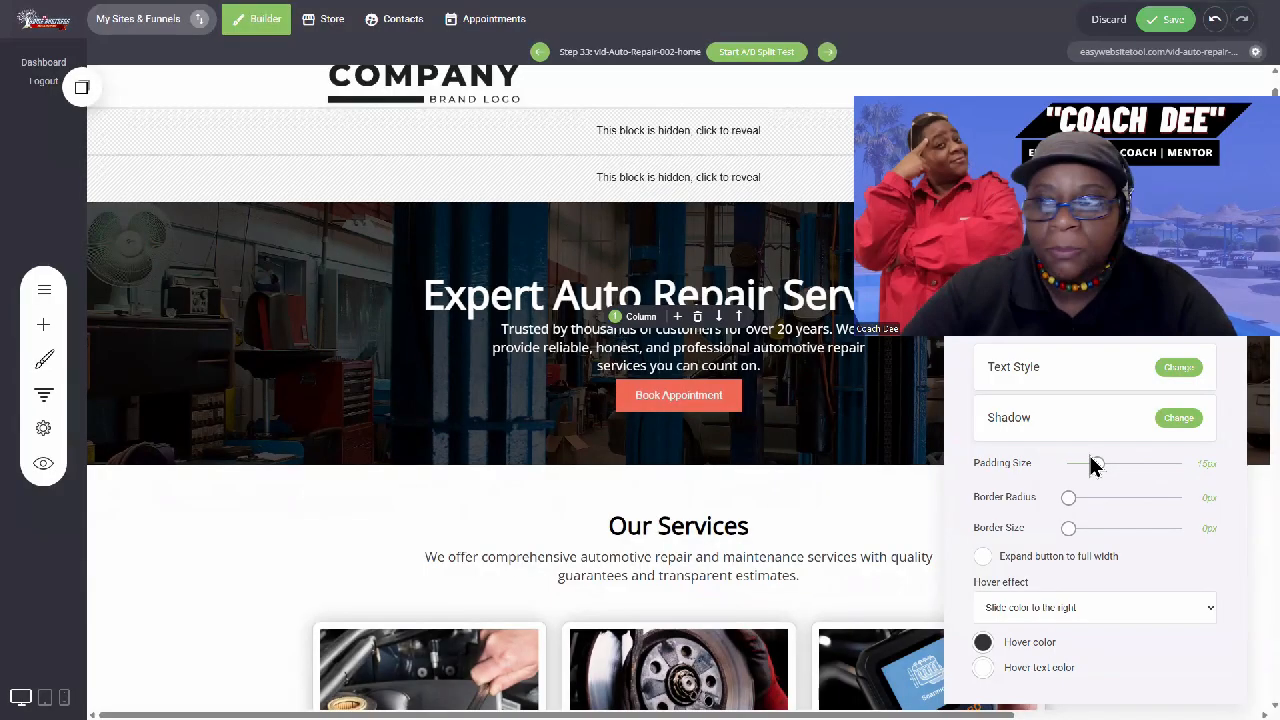
Undo both padding changes on the Book Appointment button and save the page.
left_click(1213, 22)
left_click(1213, 22)
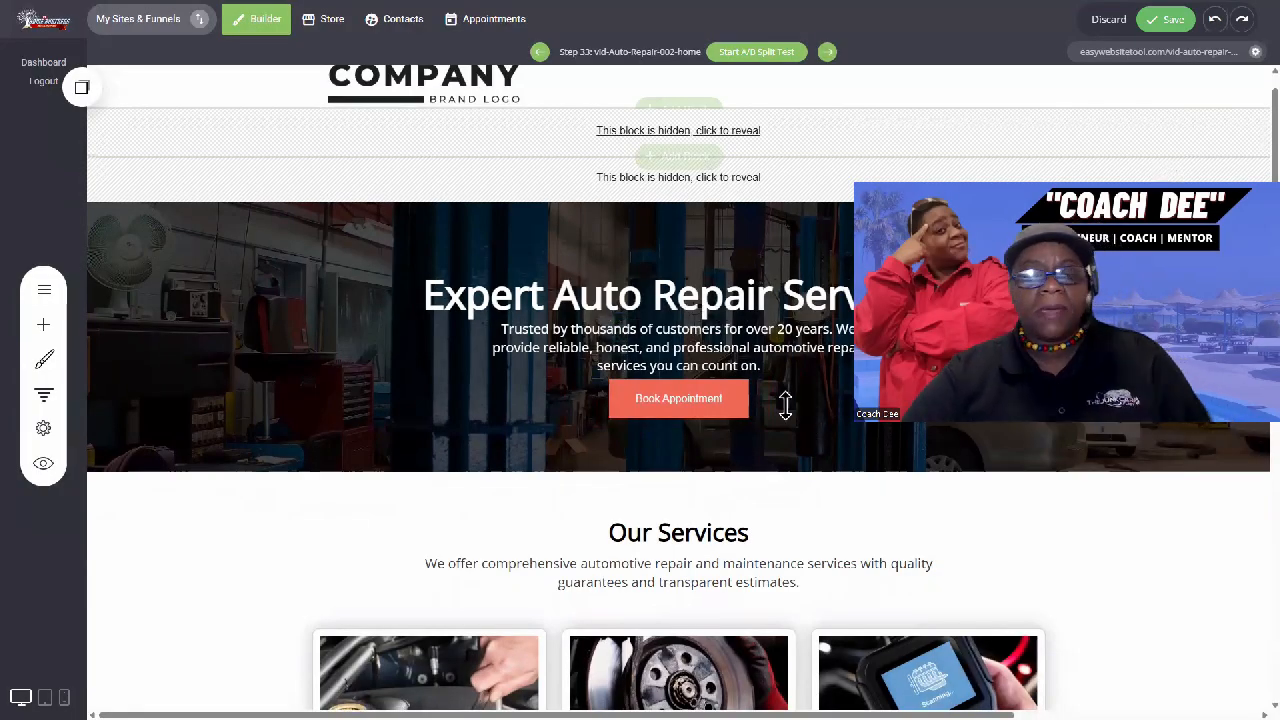
left_click(1160, 22)
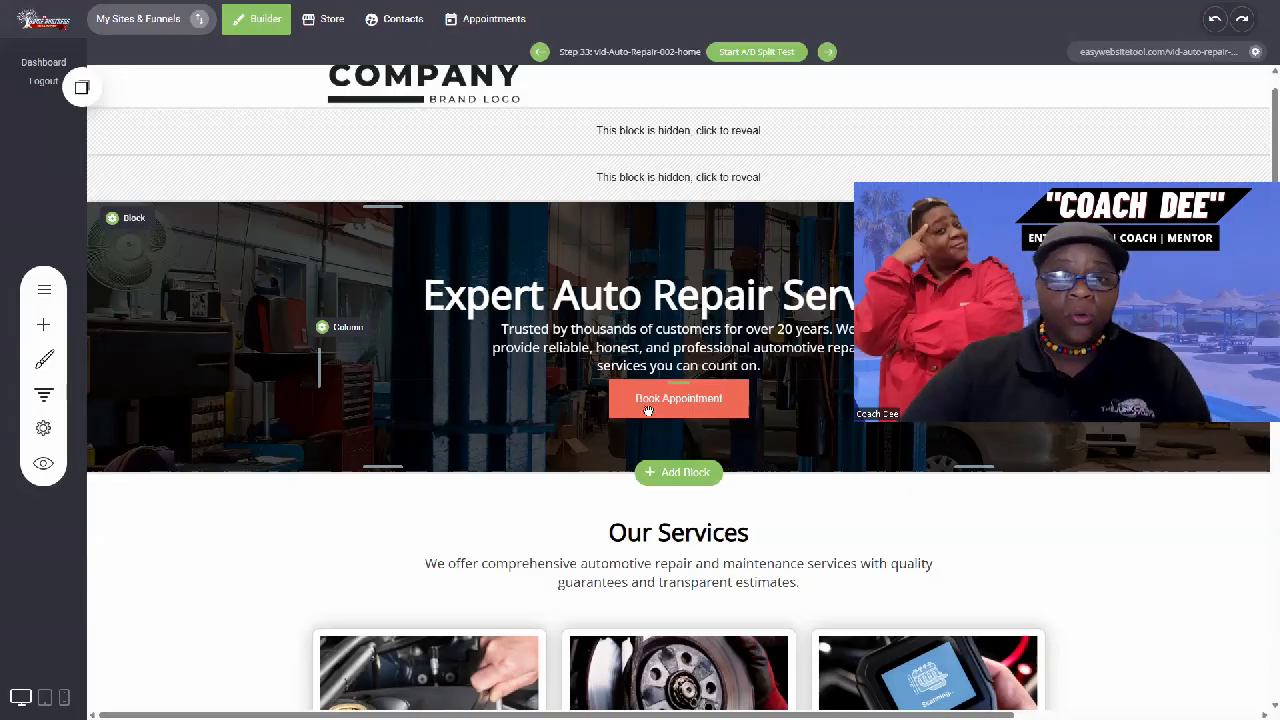
Set the Book Appointment button's color to navy blue #0F227E and save the page.
left_click(686, 408)
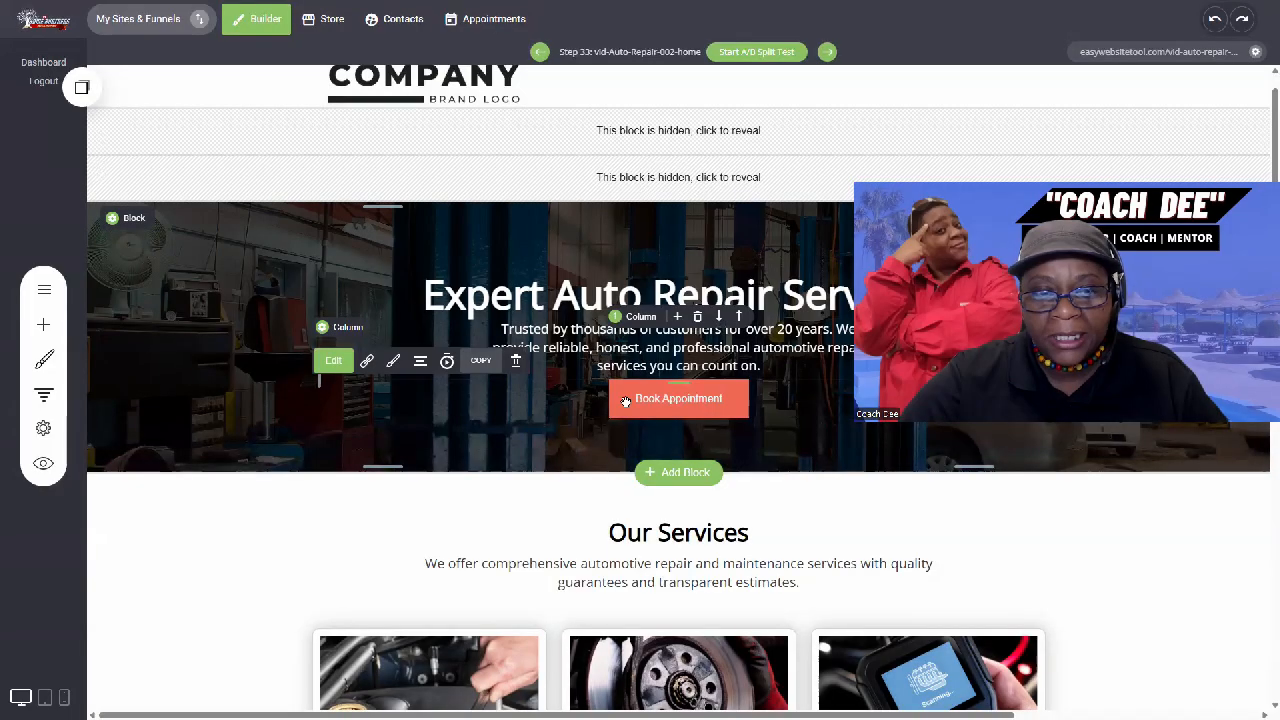
left_click(393, 364)
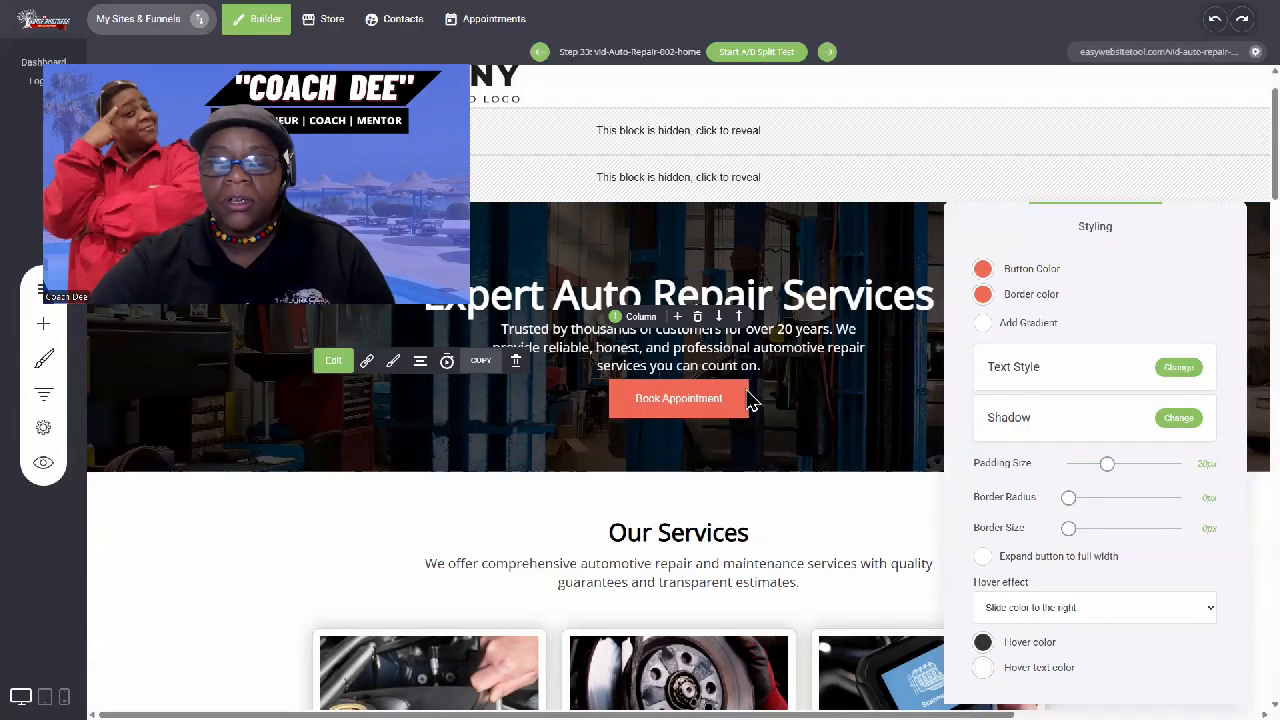
left_click(983, 270)
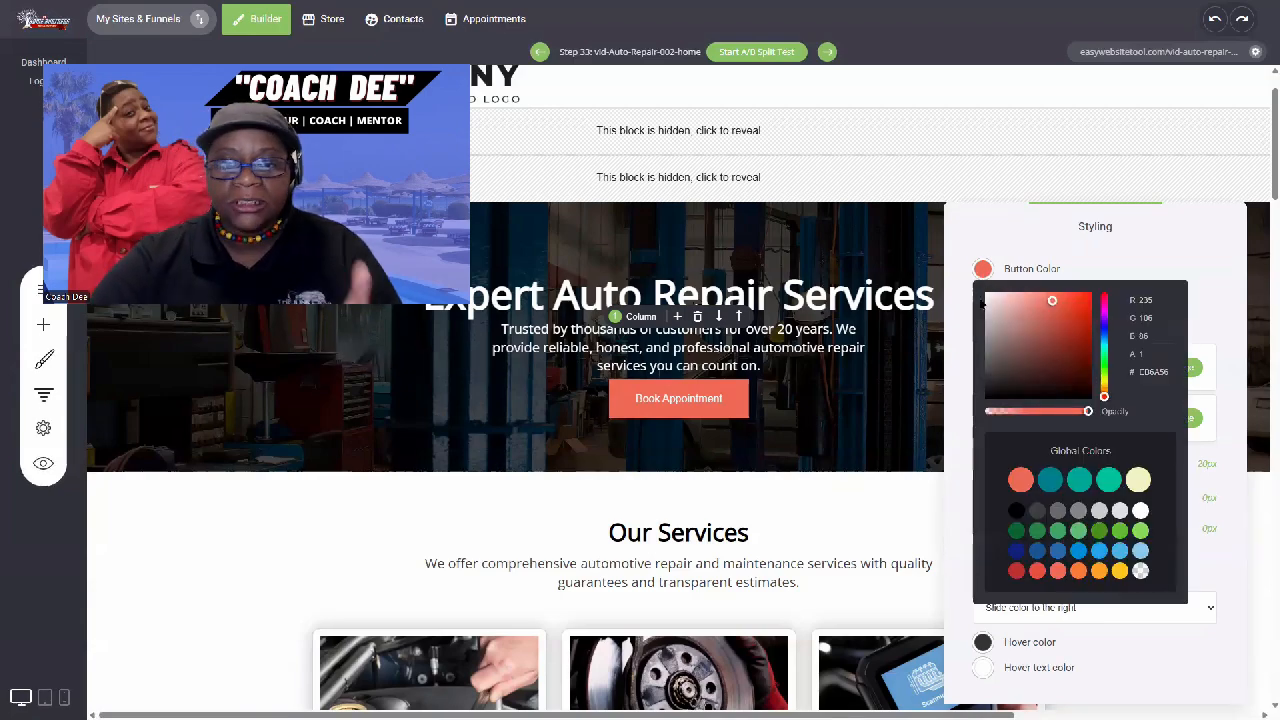
left_click(1036, 554)
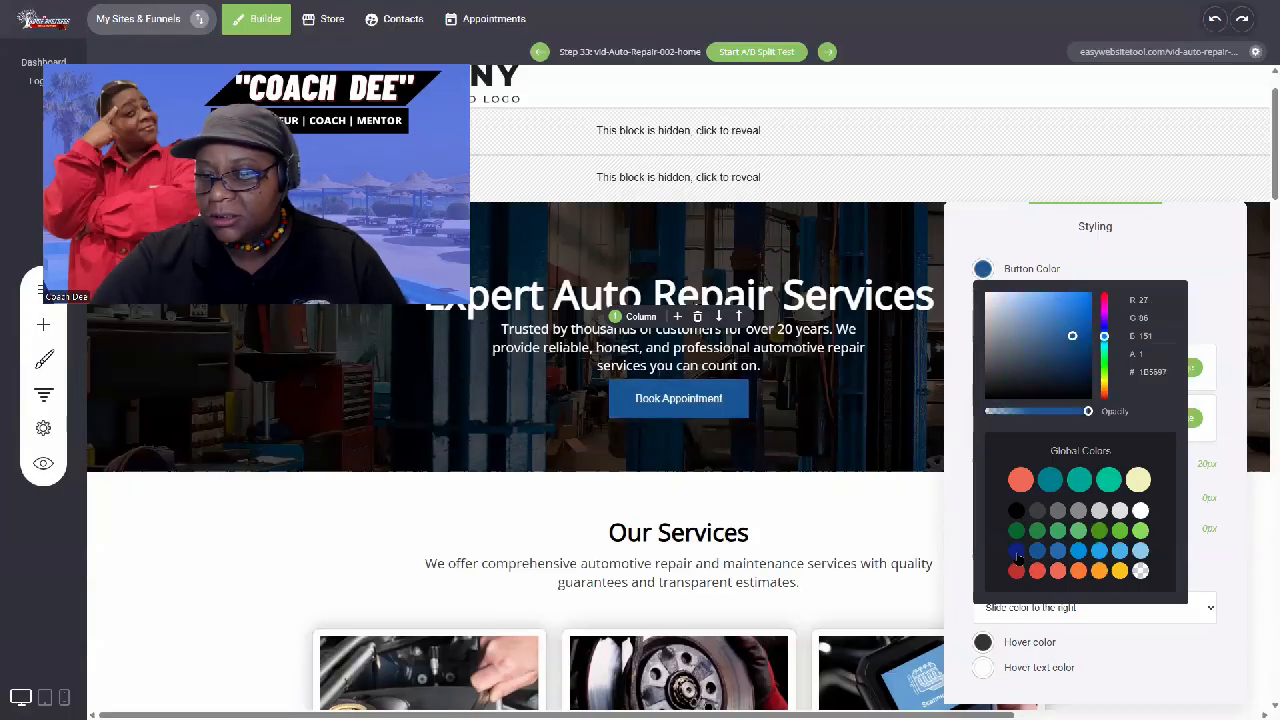
left_click(1016, 551)
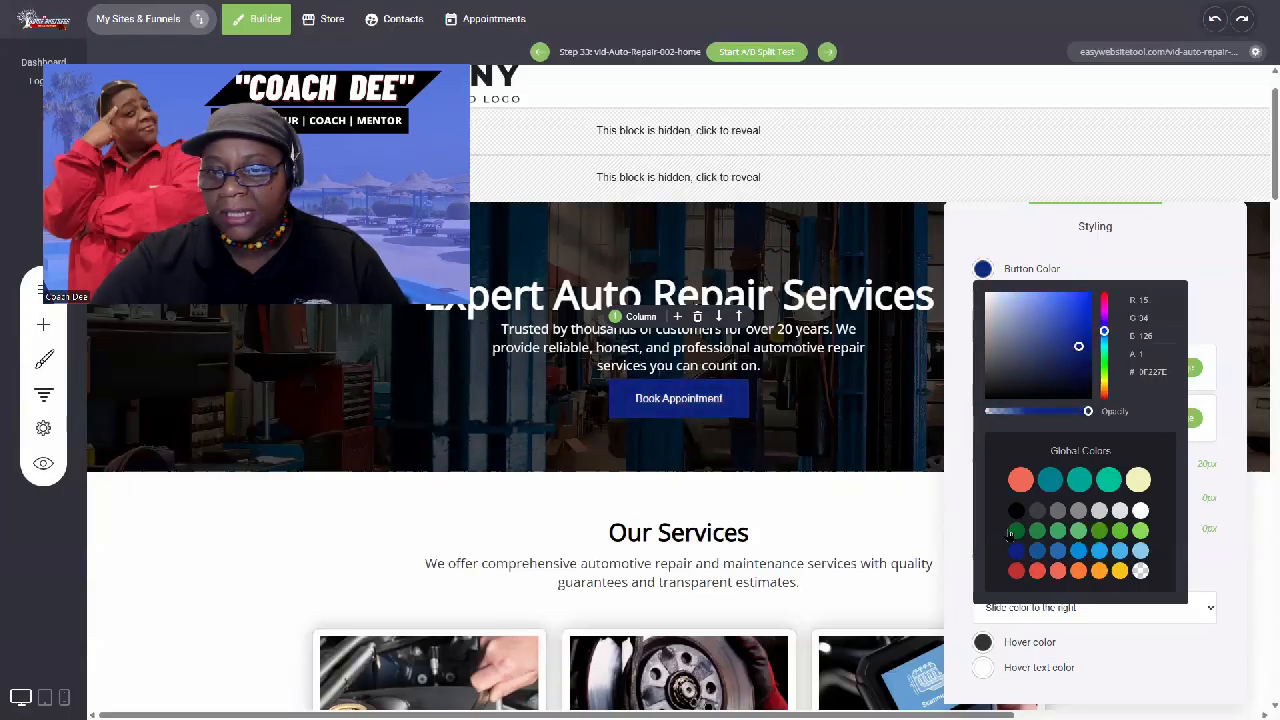
left_click(905, 405)
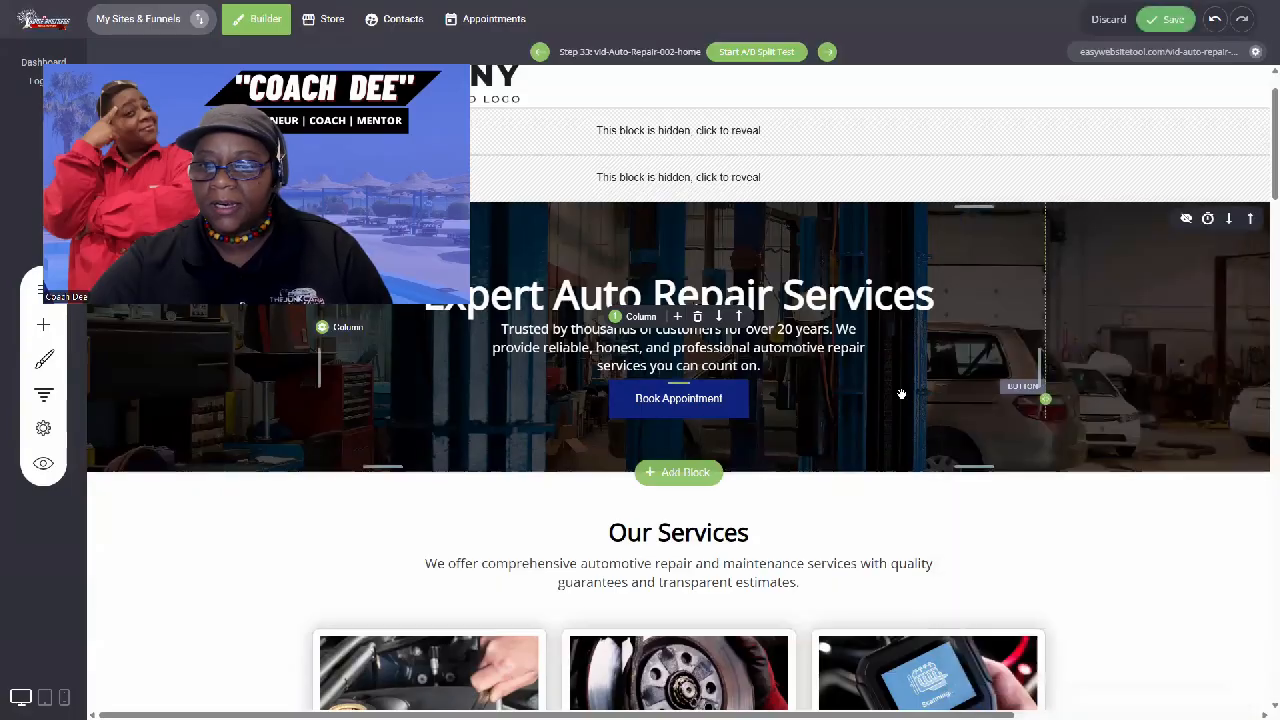
left_click(1165, 20)
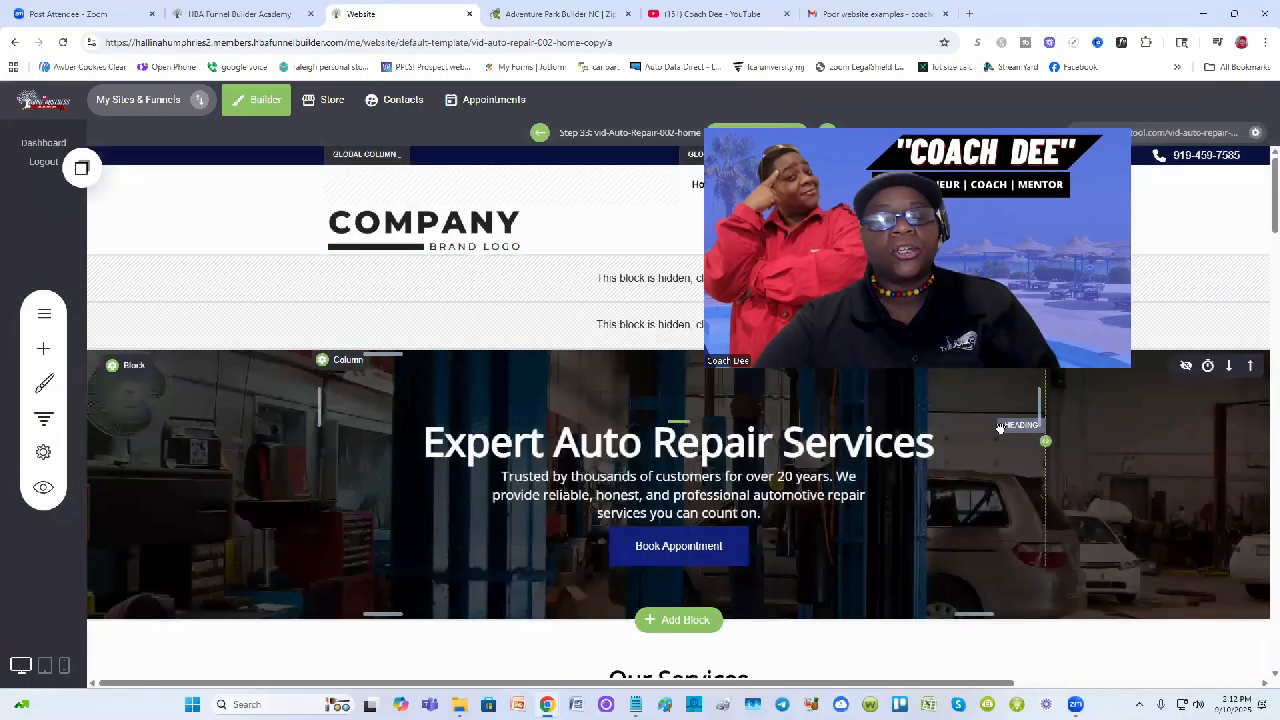
Open the Auto-Repair-002-home page from the site's page list, and view its live version before returning to the editor.
left_click(43, 418)
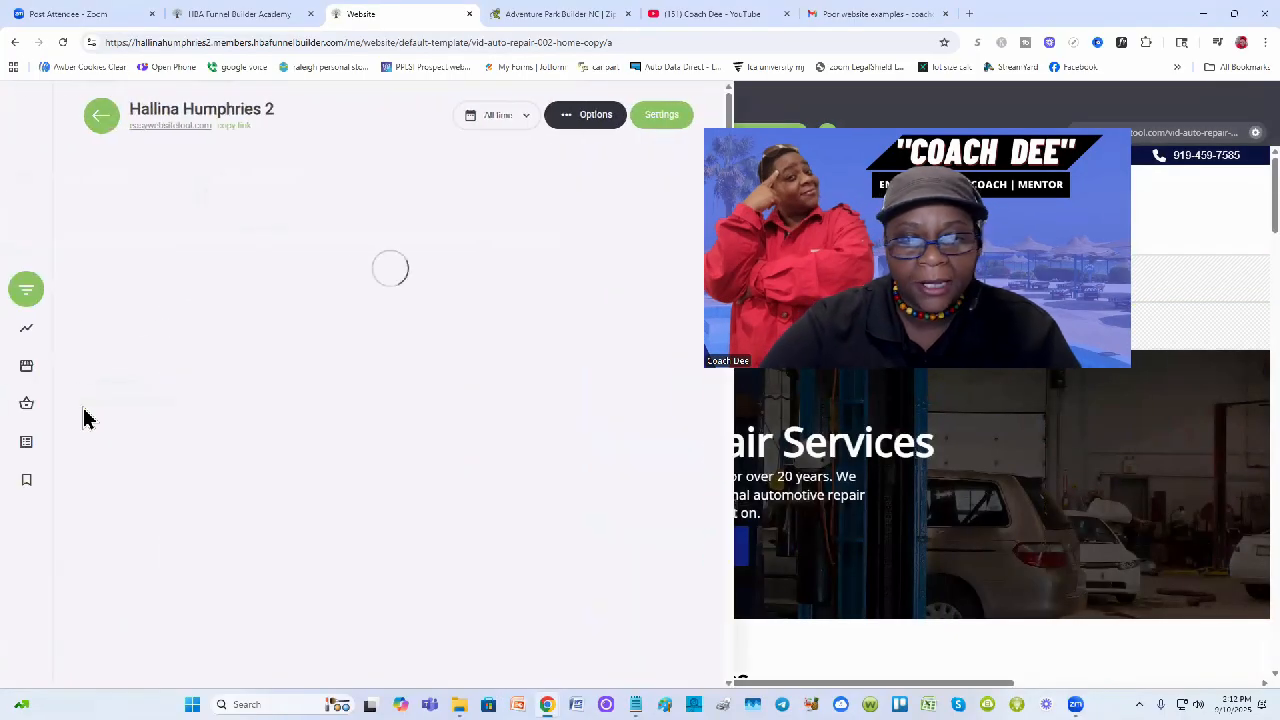
scroll(525, 375, "down", 10)
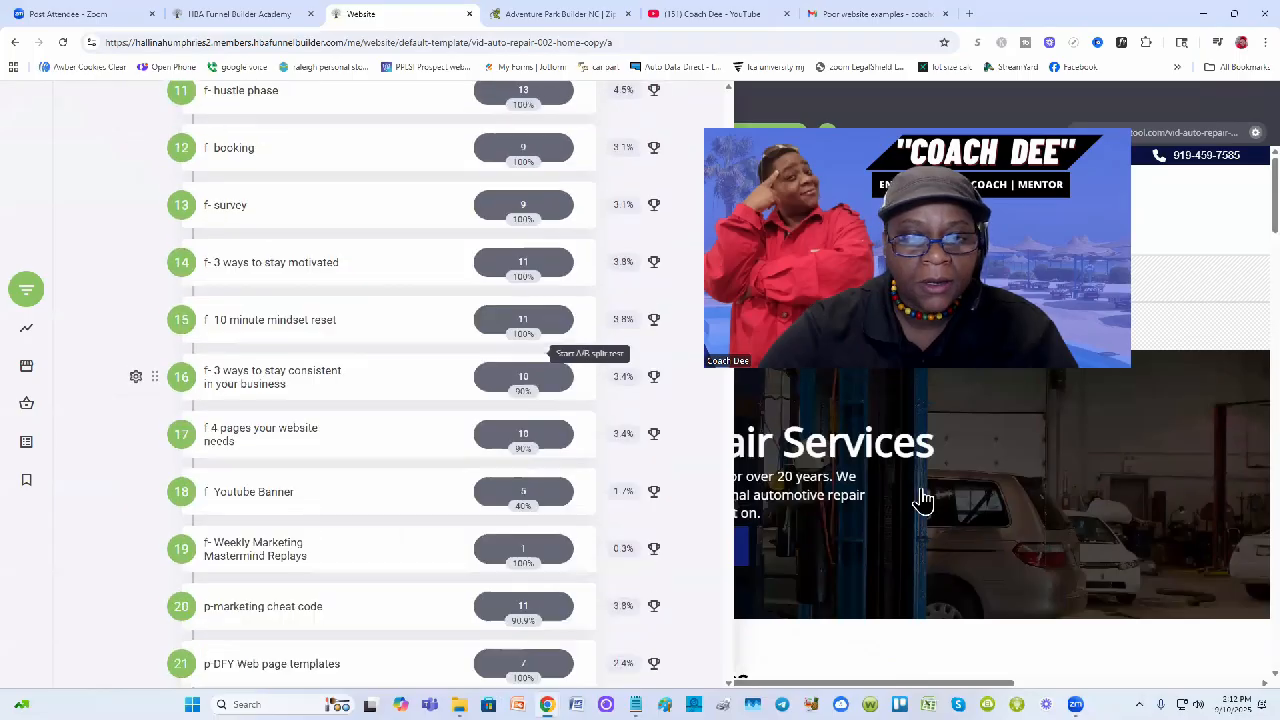
scroll(587, 343, "down", 12)
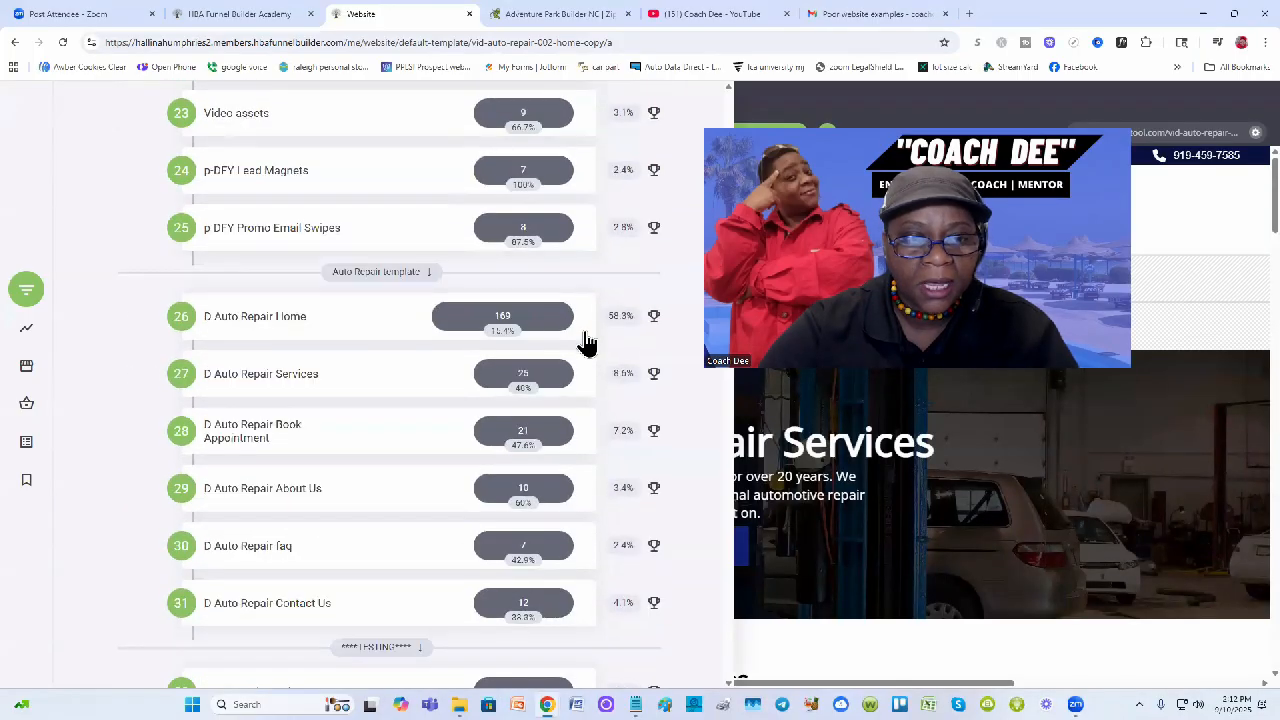
scroll(587, 343, "down", 4)
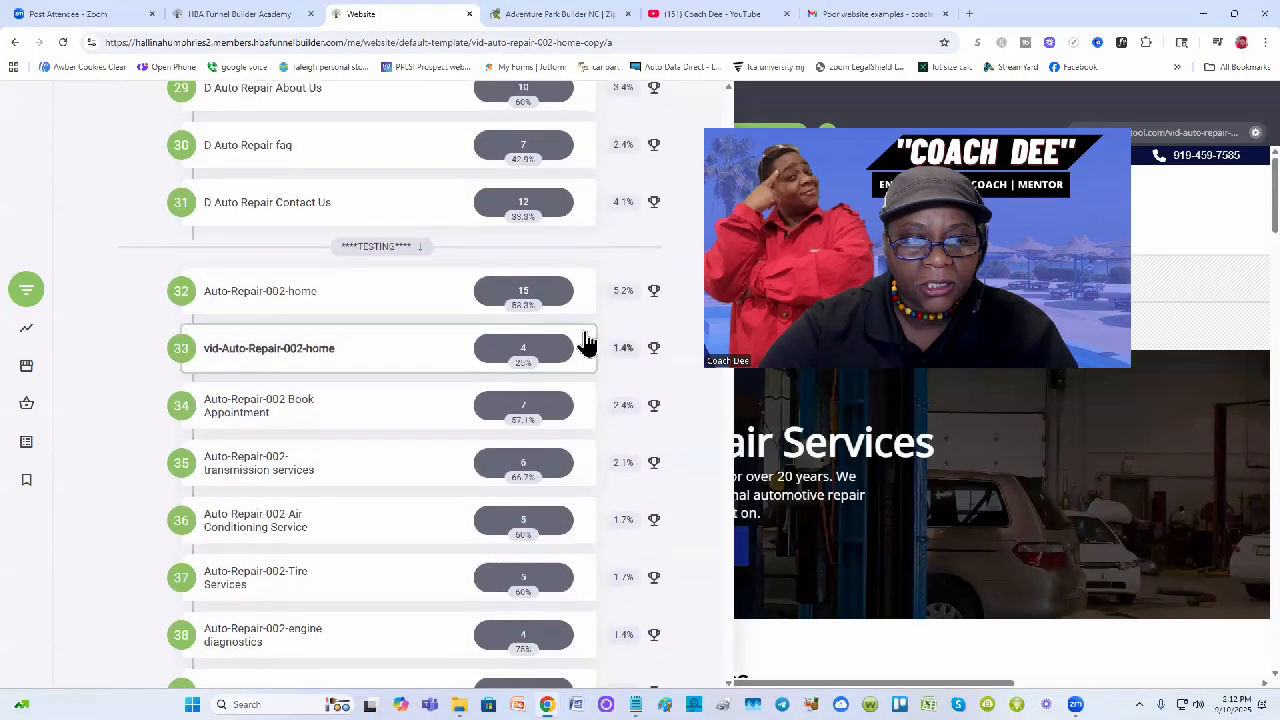
left_click(299, 296)
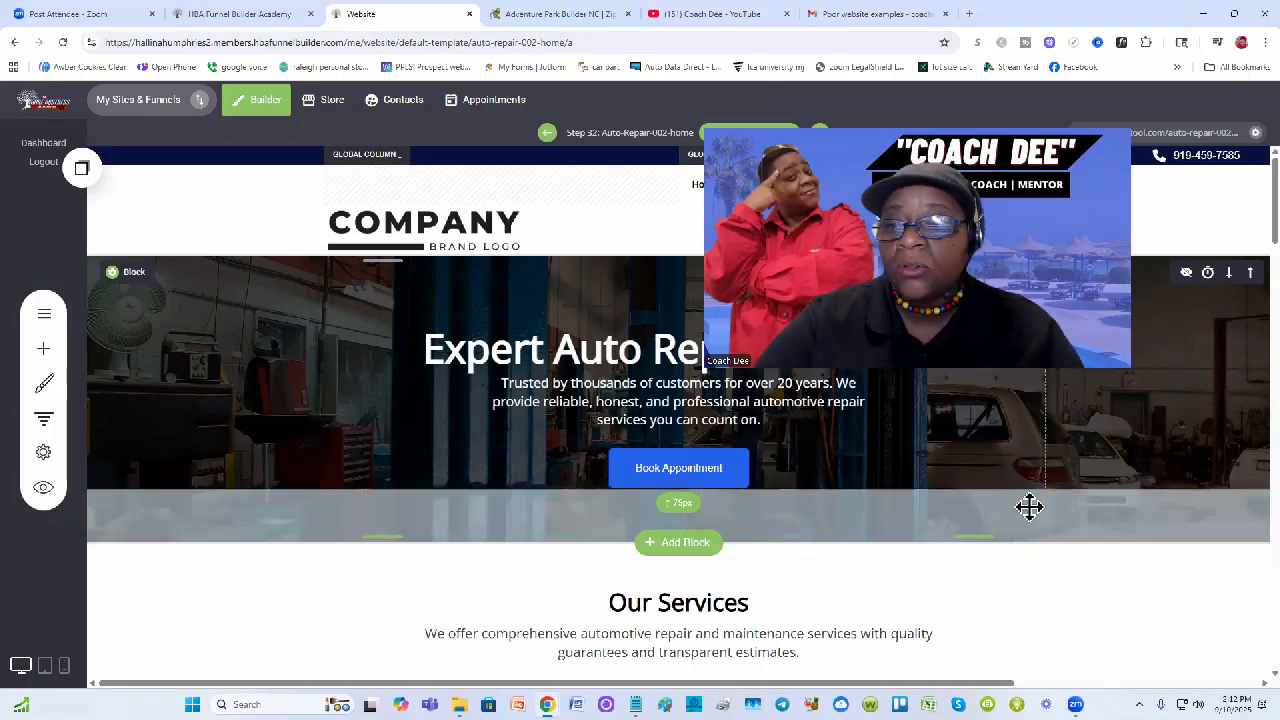
left_click(1115, 134)
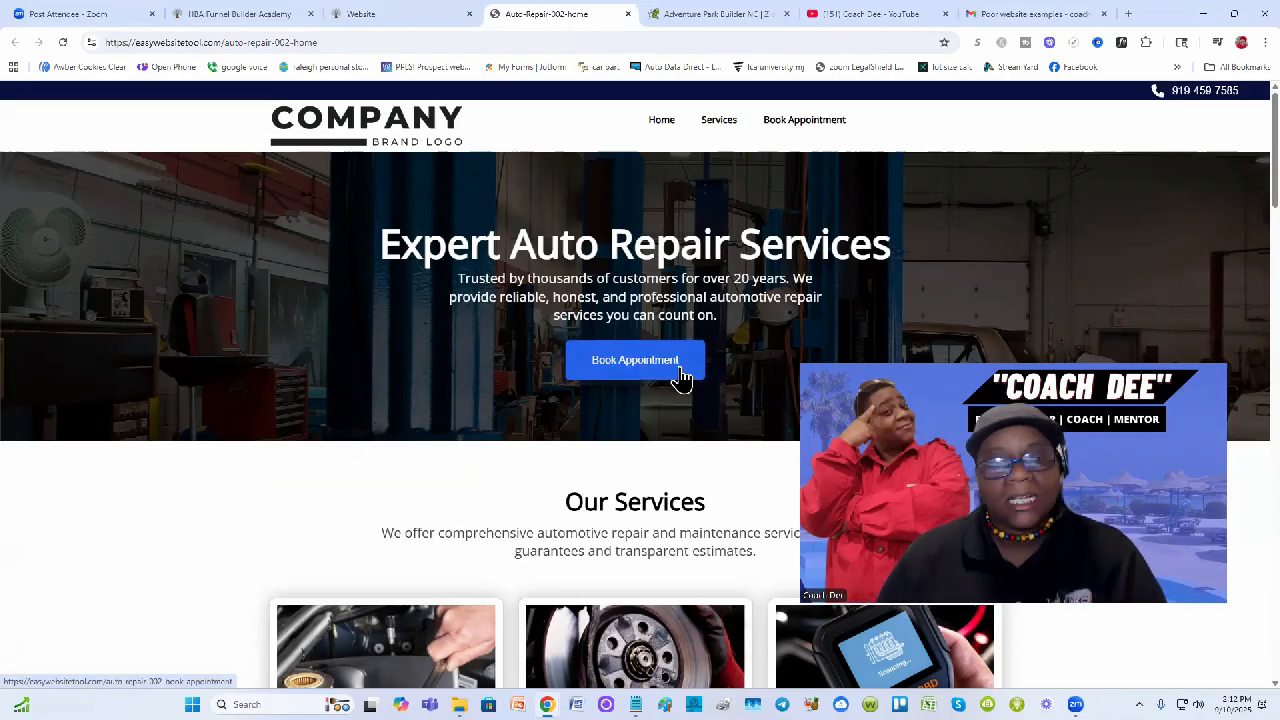
left_click(395, 13)
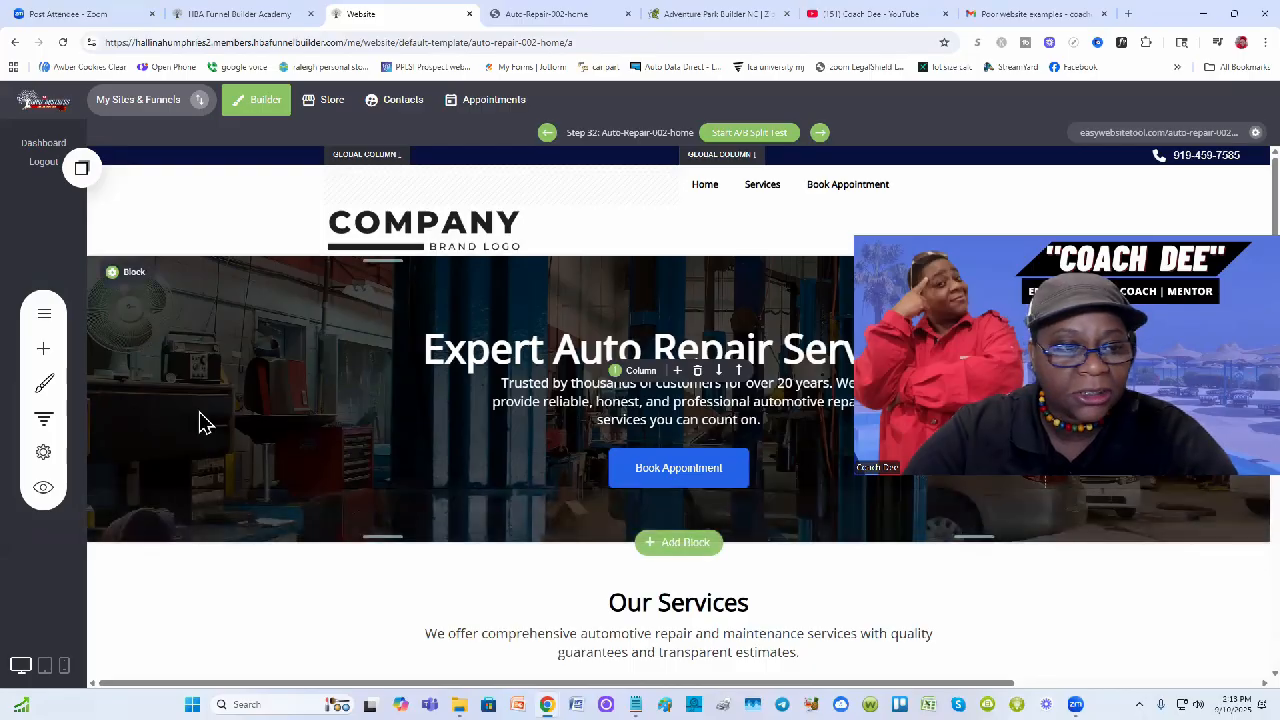
Add a button widget below the Book Appointment button in the hero block, and increase the spacing between them.
left_click(43, 348)
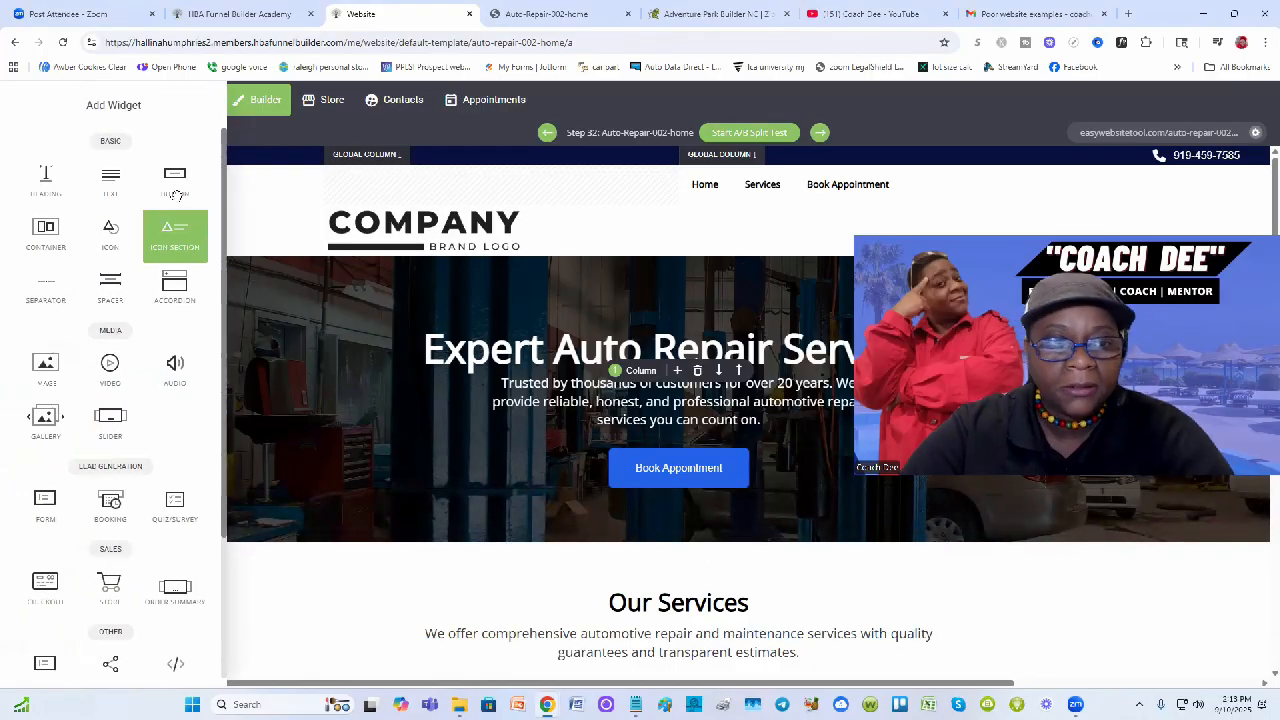
left_click_drag(175, 182, 650, 484)
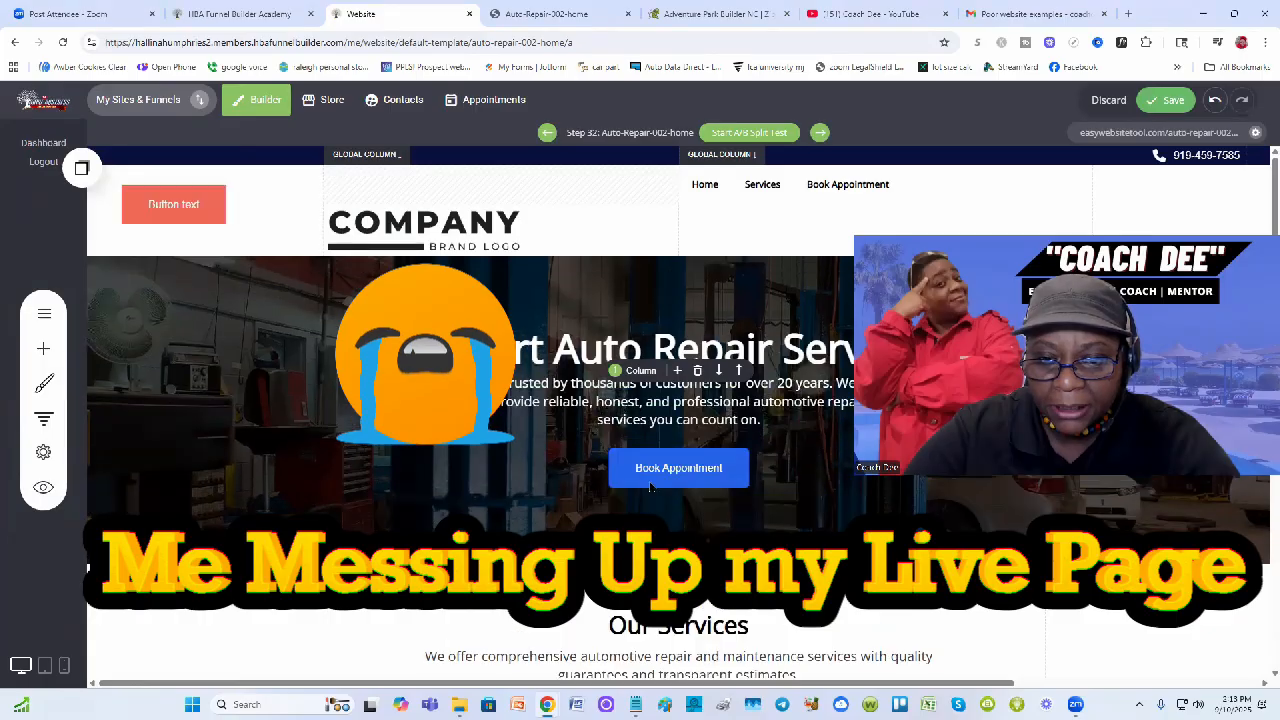
left_click(370, 513)
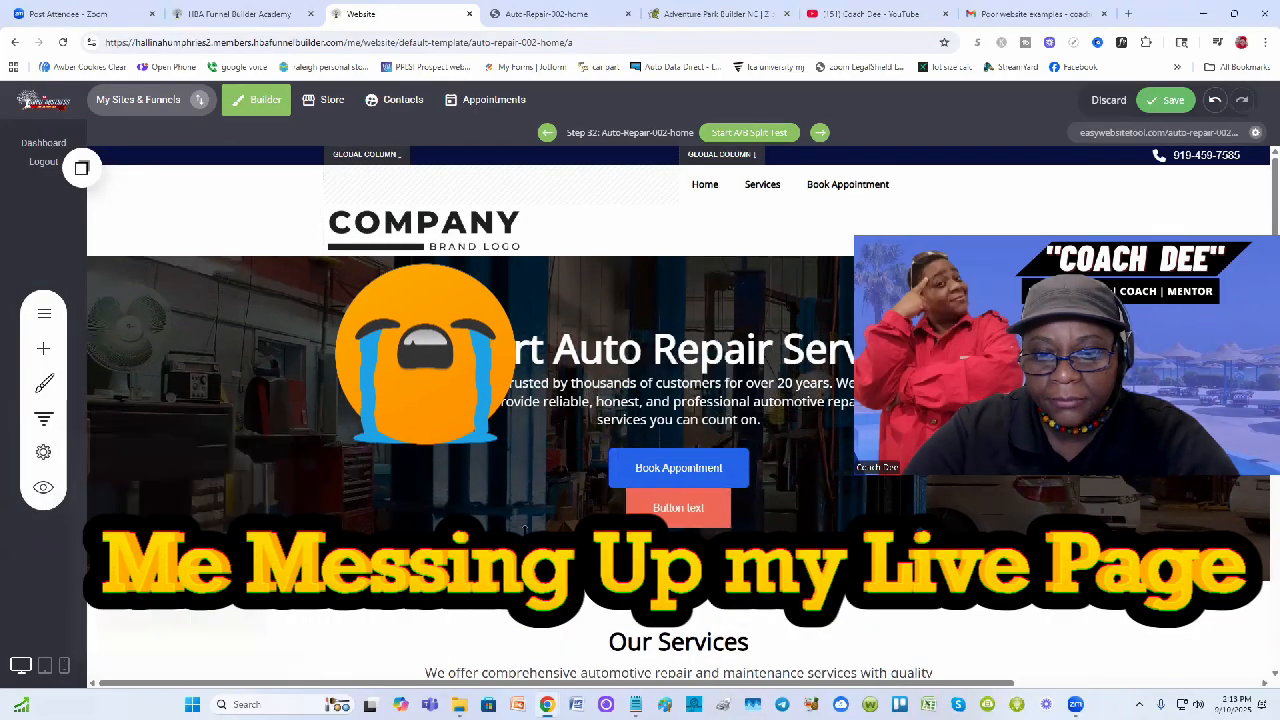
left_click_drag(665, 503, 677, 522)
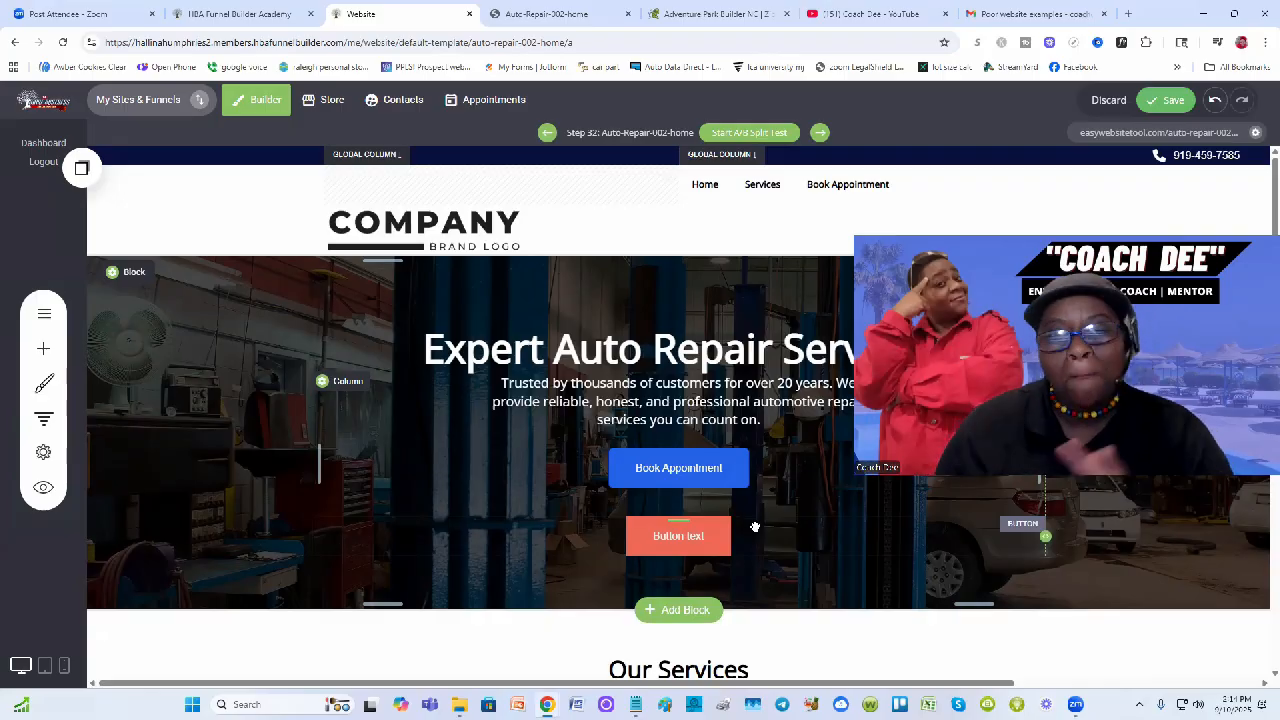
Try square, moderately rounded and fully rounded corners on the Book Appointment button by varying its border radius.
left_click(697, 474)
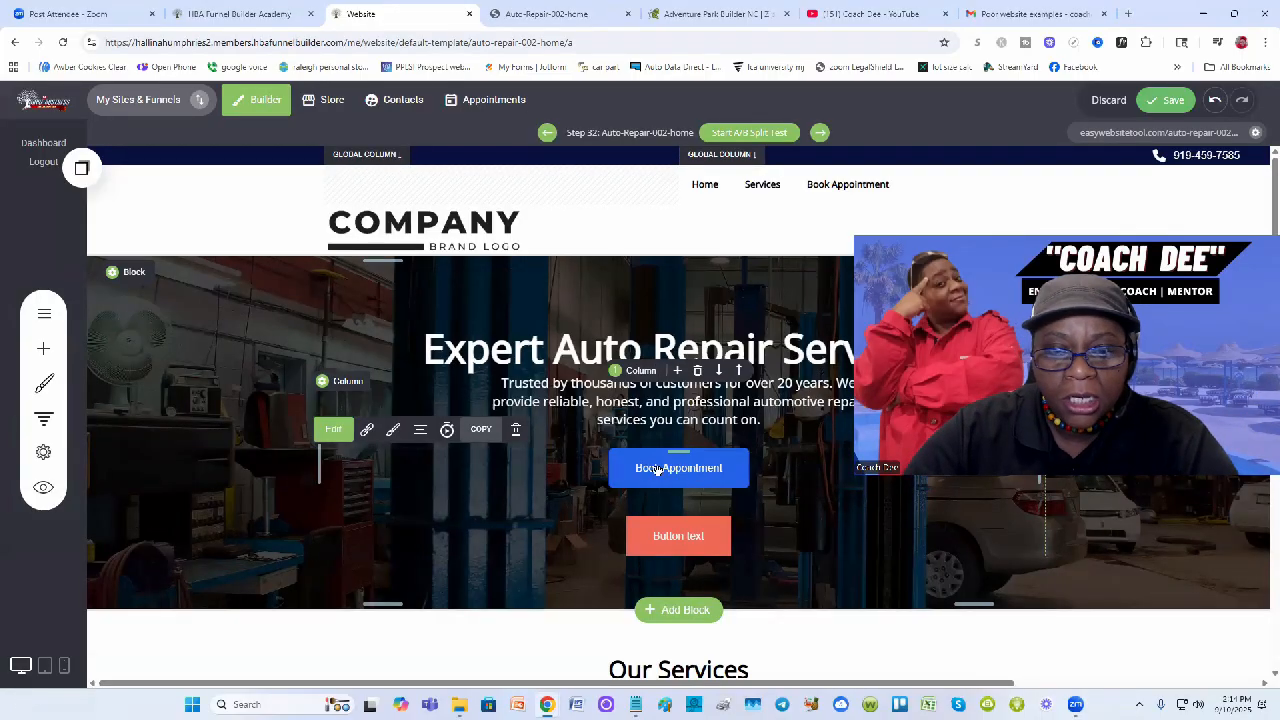
left_click(394, 435)
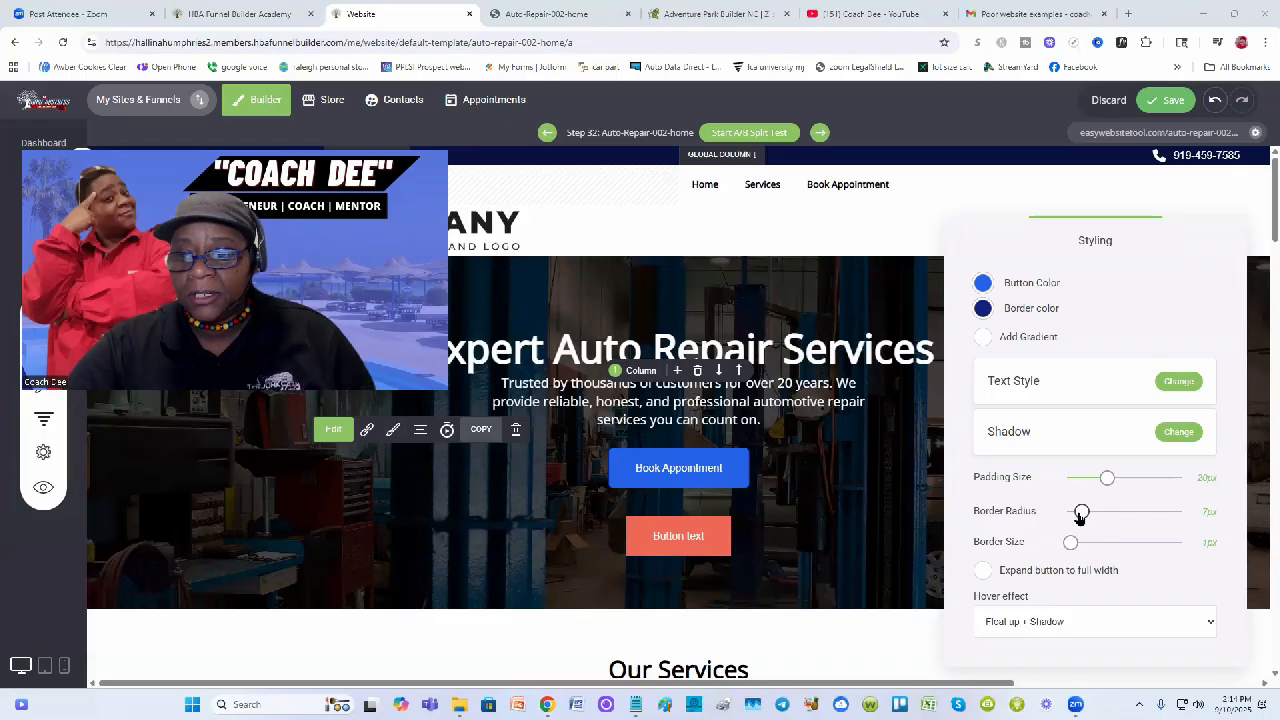
left_click_drag(1081, 513, 1063, 517)
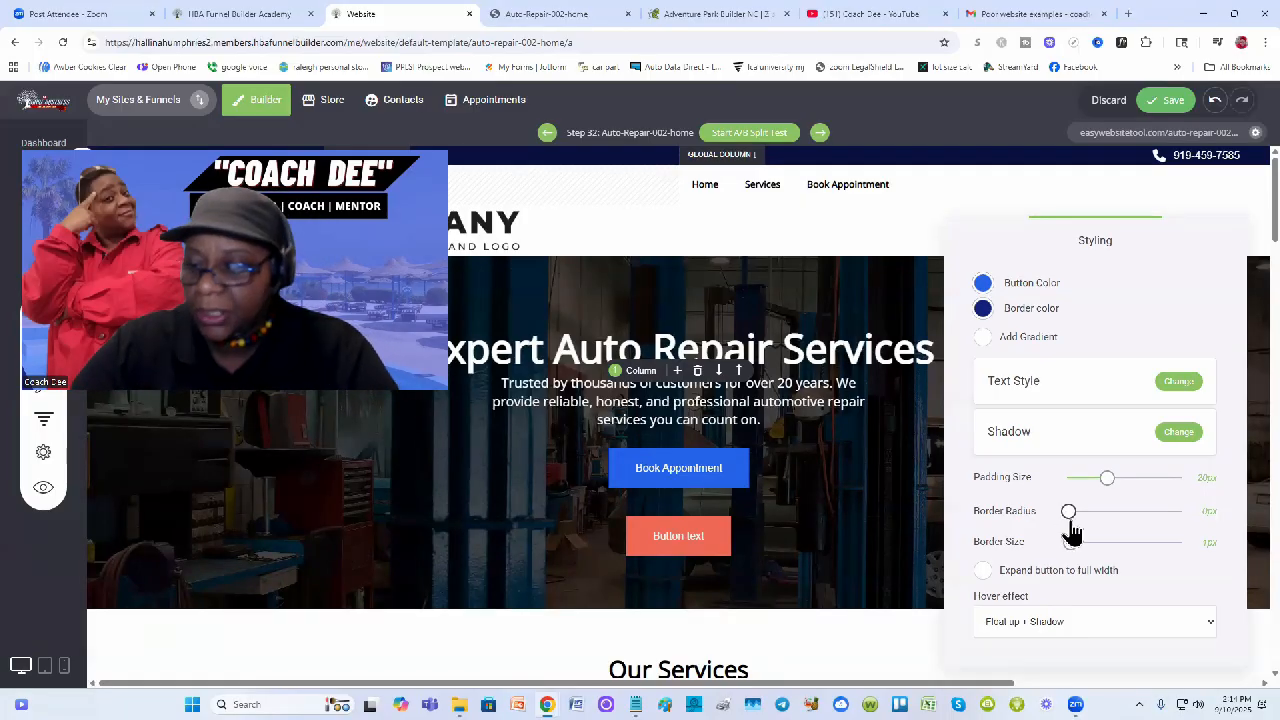
left_click_drag(1069, 517, 1098, 517)
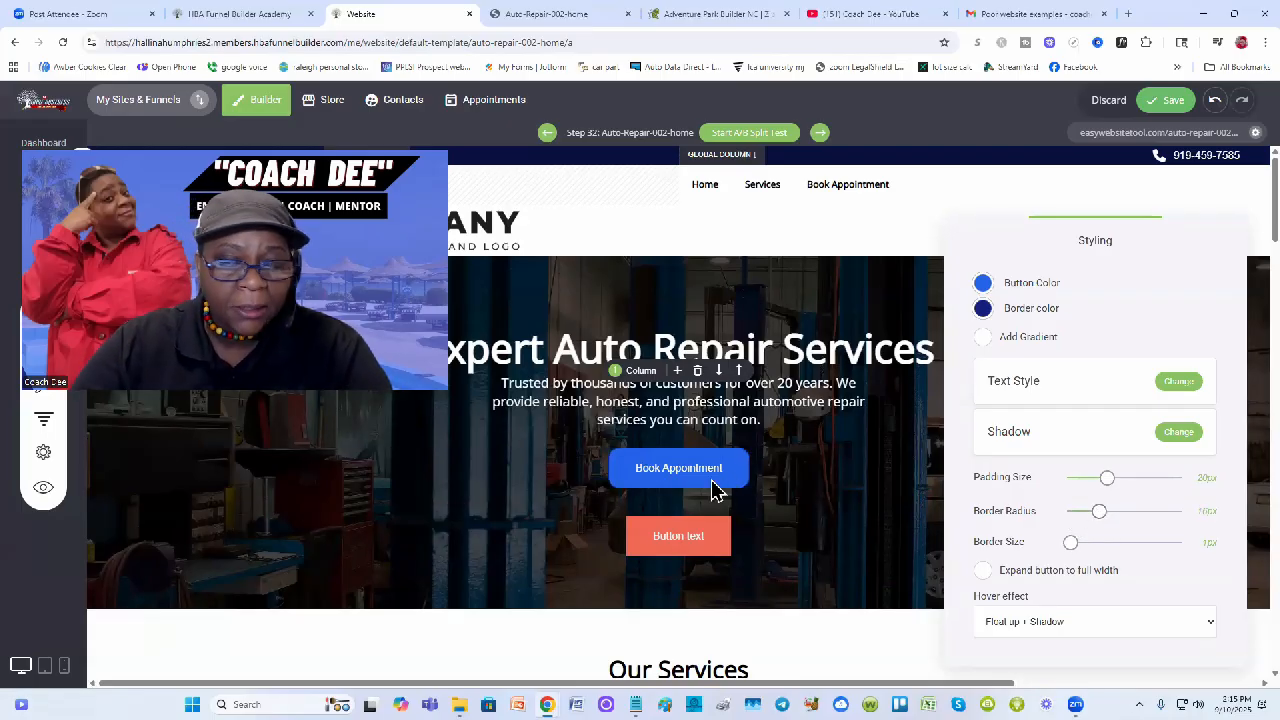
left_click_drag(1099, 517, 1184, 512)
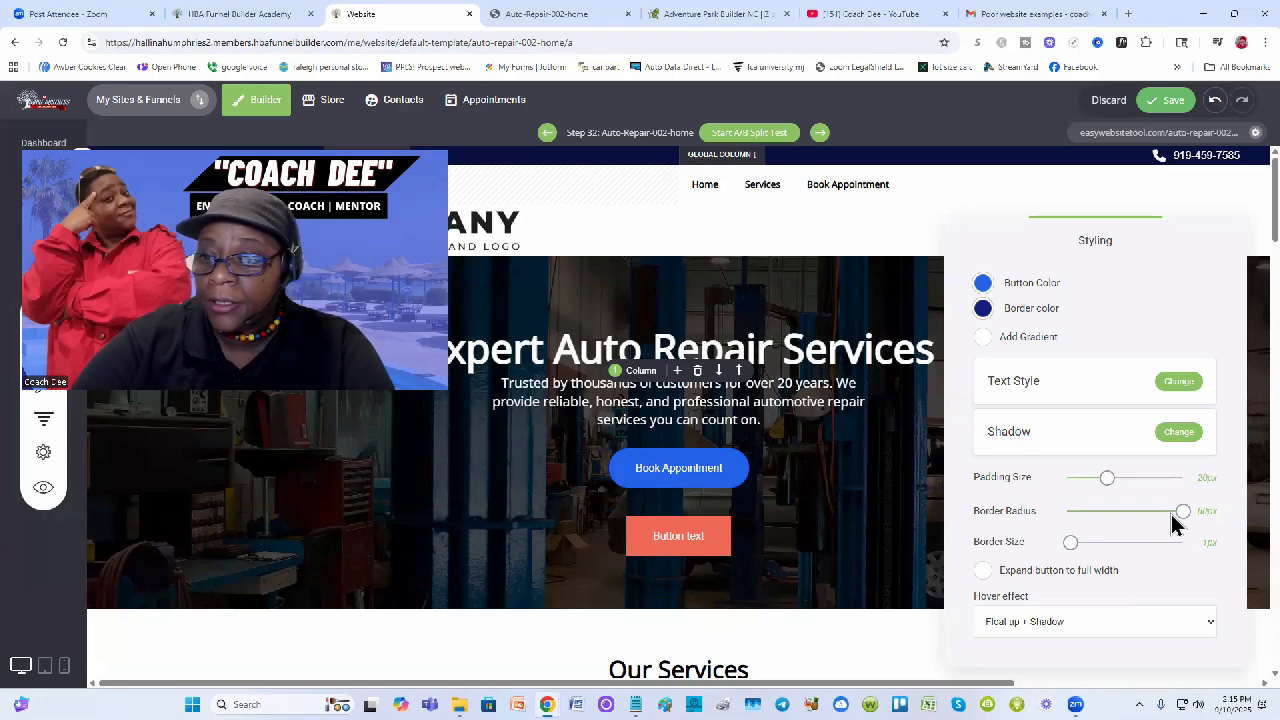
Set the Book Appointment button's border radius to 7px and save the page.
left_click_drag(1180, 513, 1088, 513)
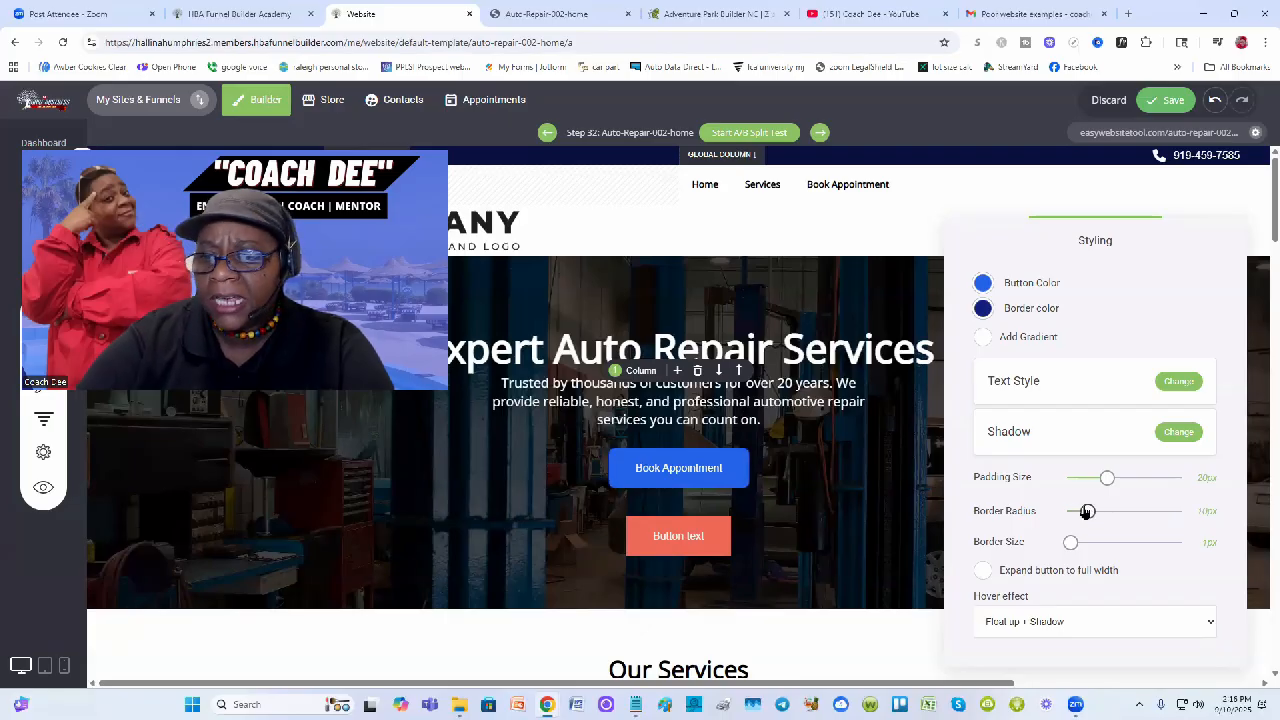
left_click_drag(1087, 511, 1081, 511)
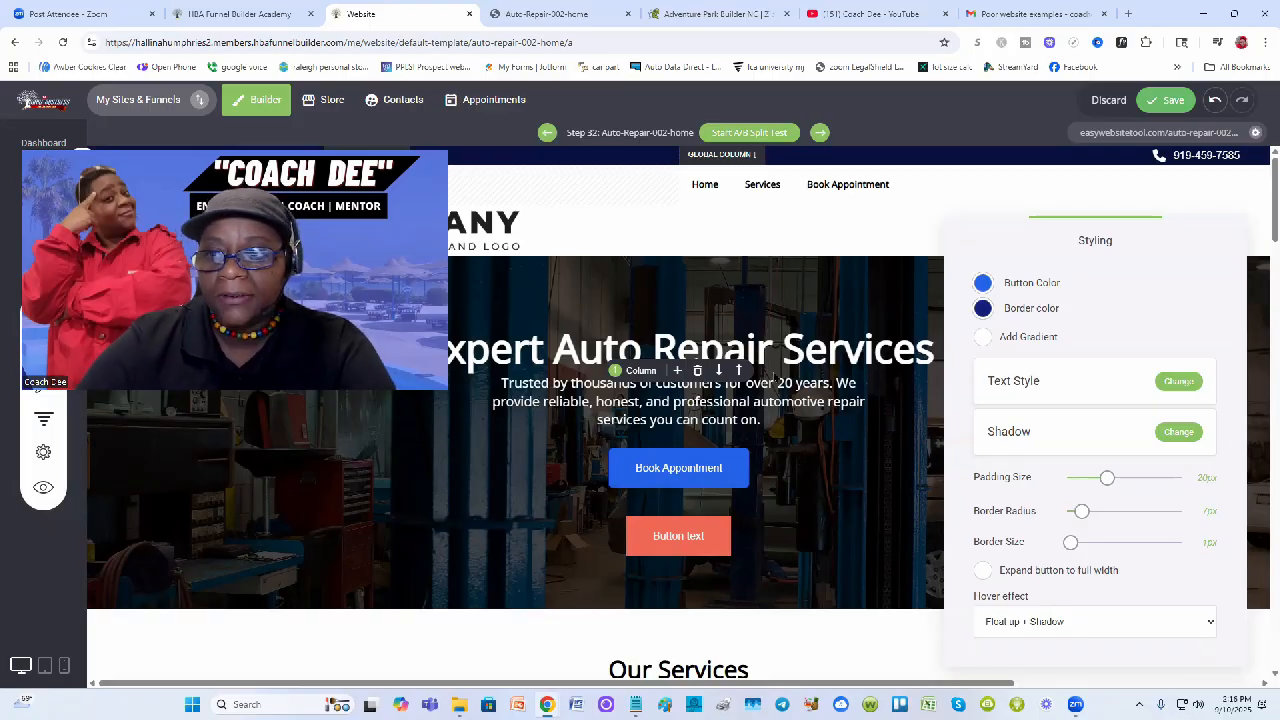
left_click(1177, 97)
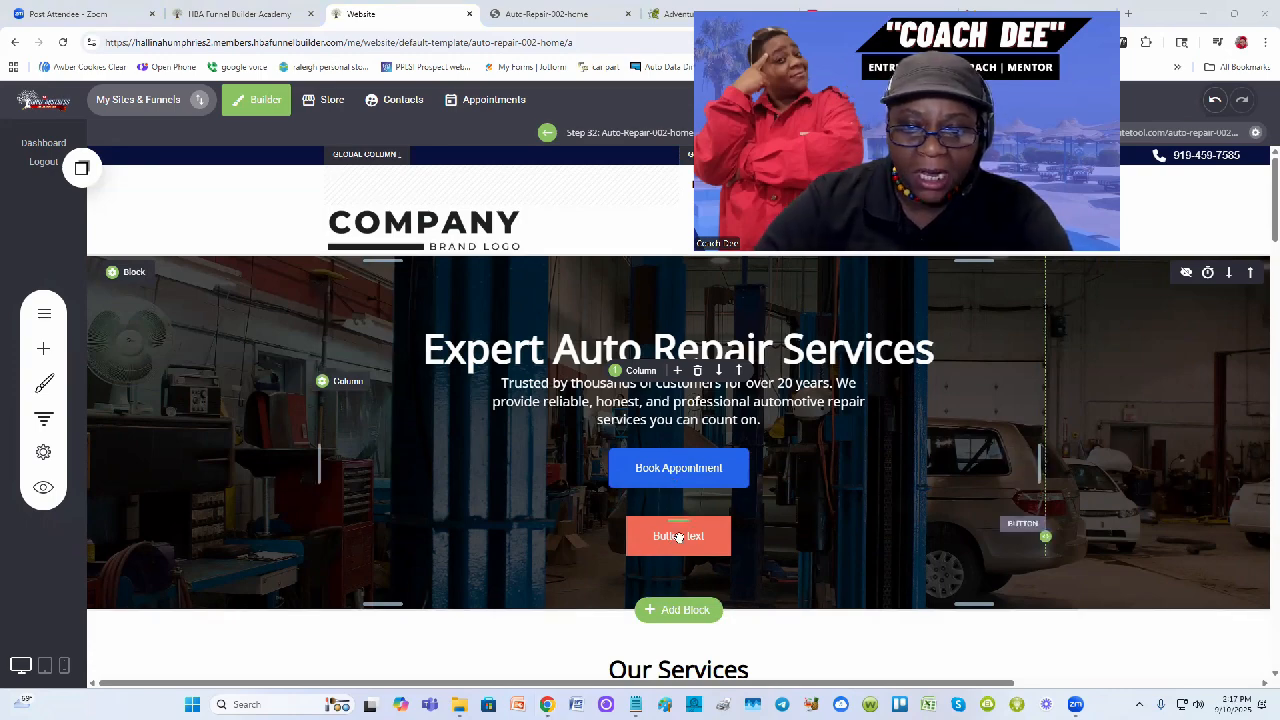
Set the Book Appointment button's text color to bright pink #FF0DC1 and save the page.
left_click(705, 473)
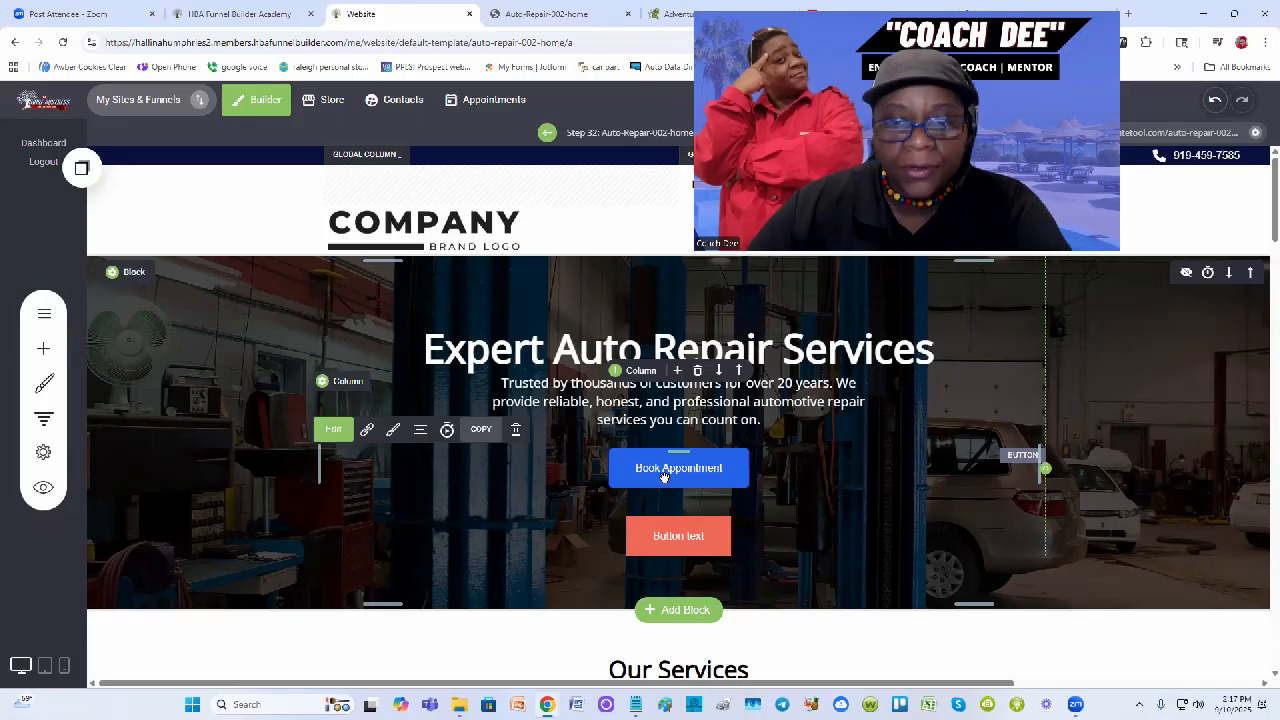
left_click(396, 438)
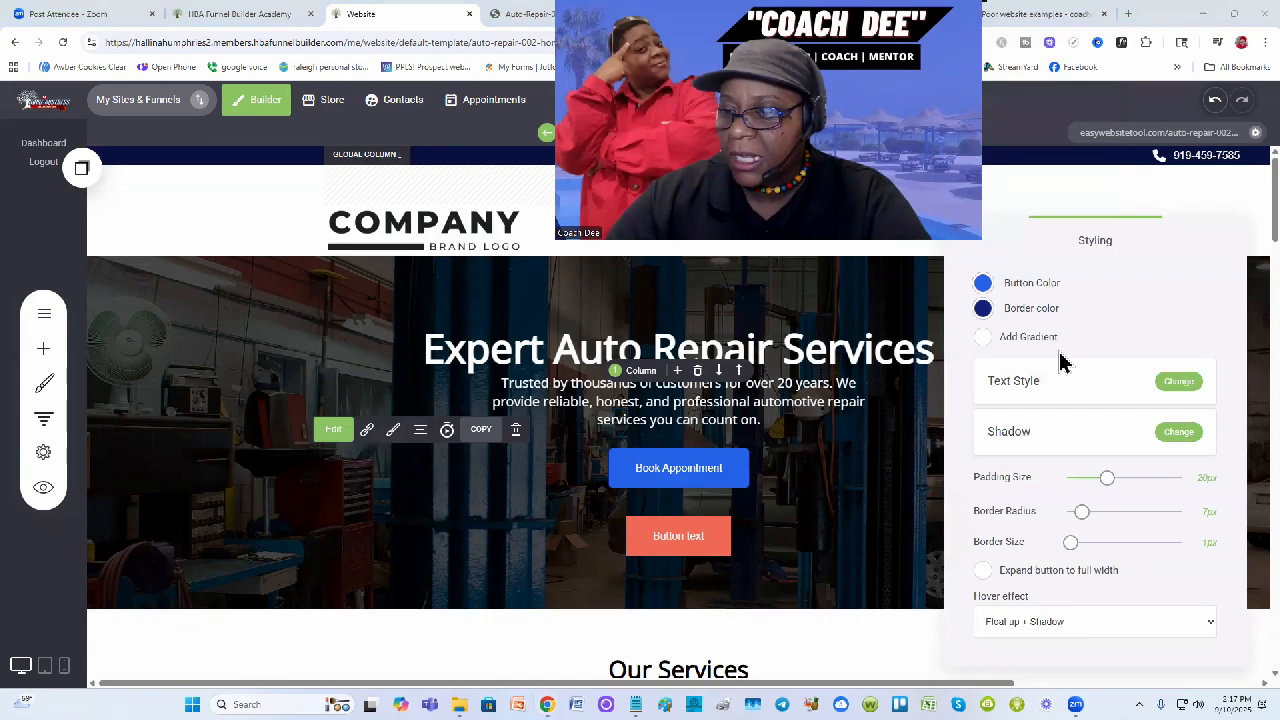
left_click(1176, 390)
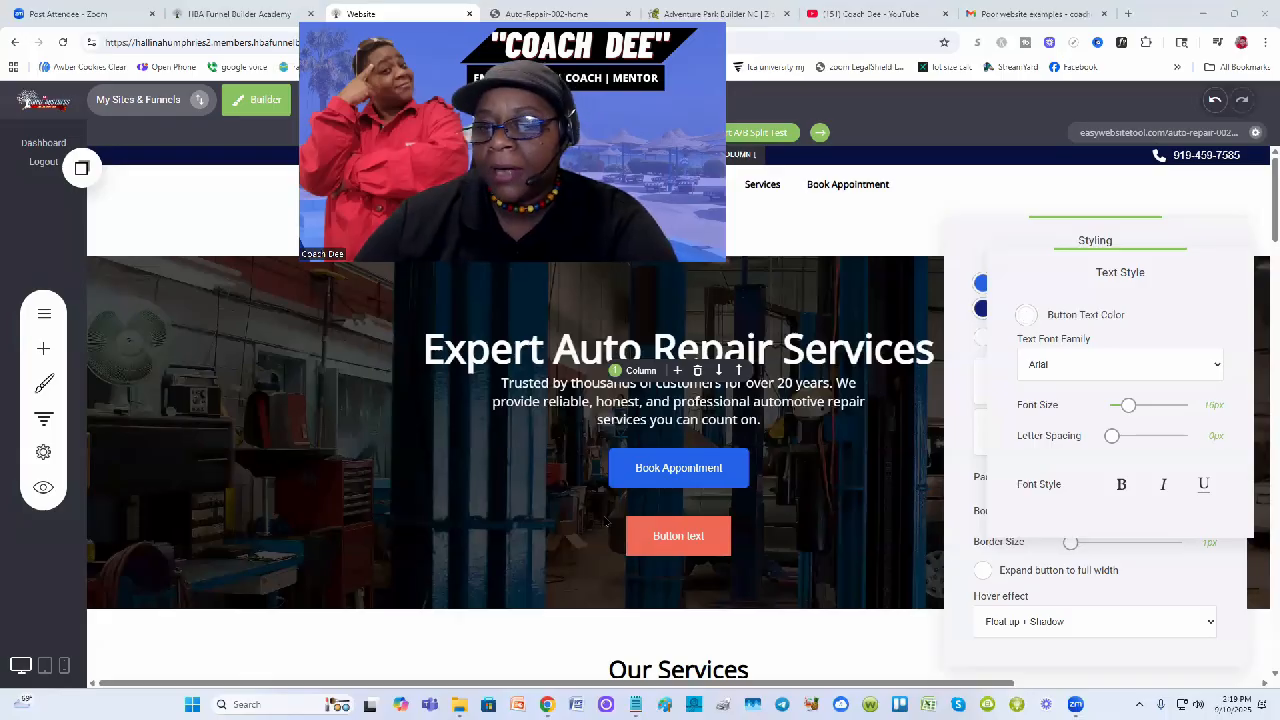
left_click(1020, 318)
mouse_move(1147, 380)
left_mouse_down()
mouse_move(1147, 365)
mouse_move(1113, 370)
mouse_move(1130, 342)
mouse_move(1147, 352)
left_mouse_up()
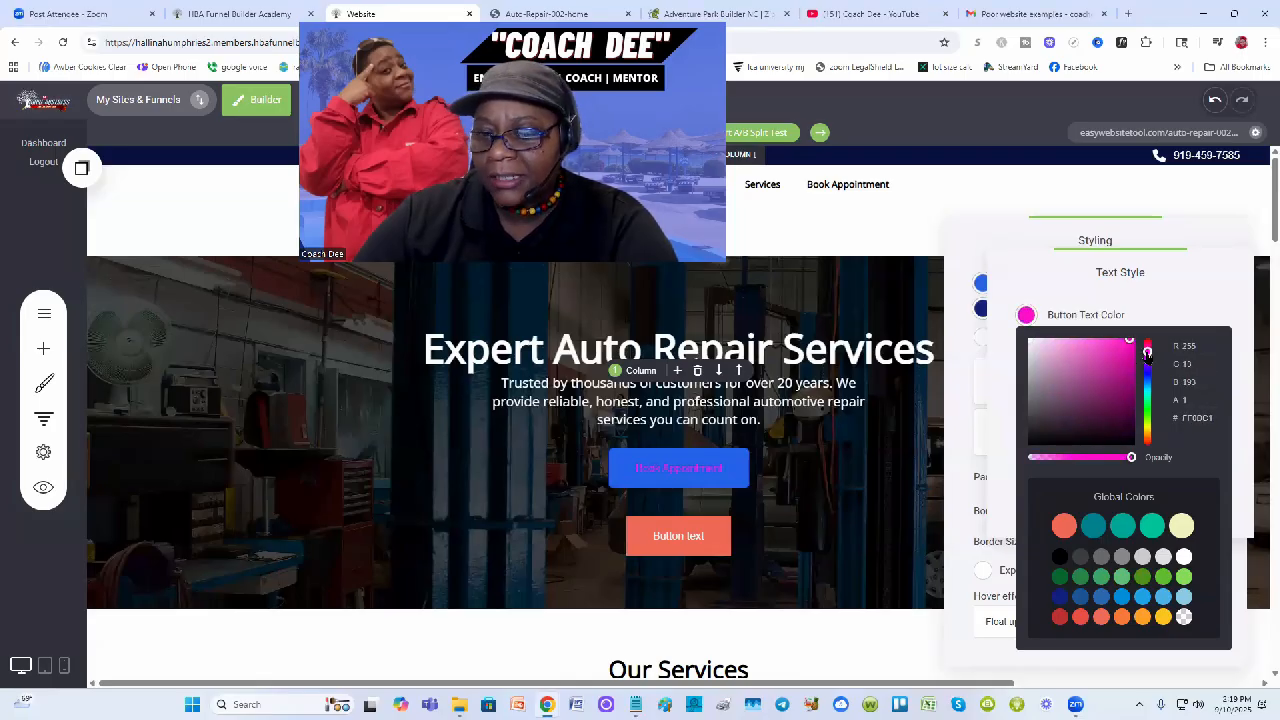
left_click(894, 217)
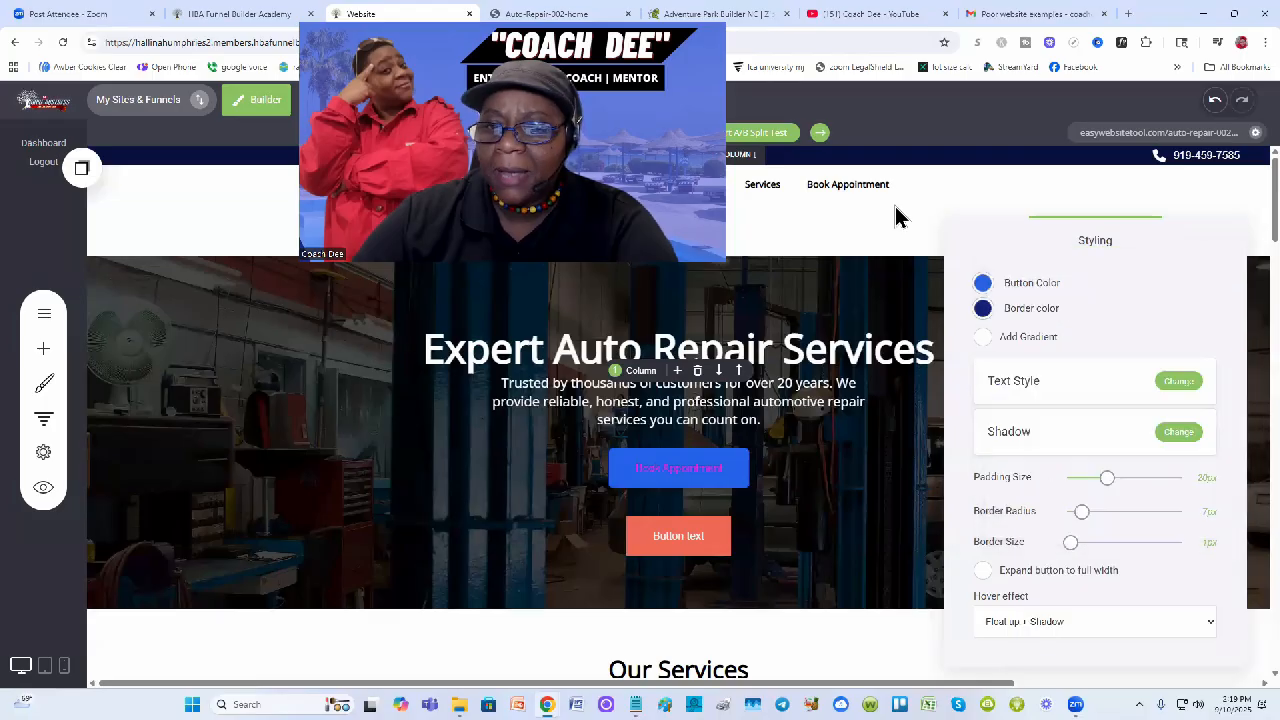
left_click(929, 292)
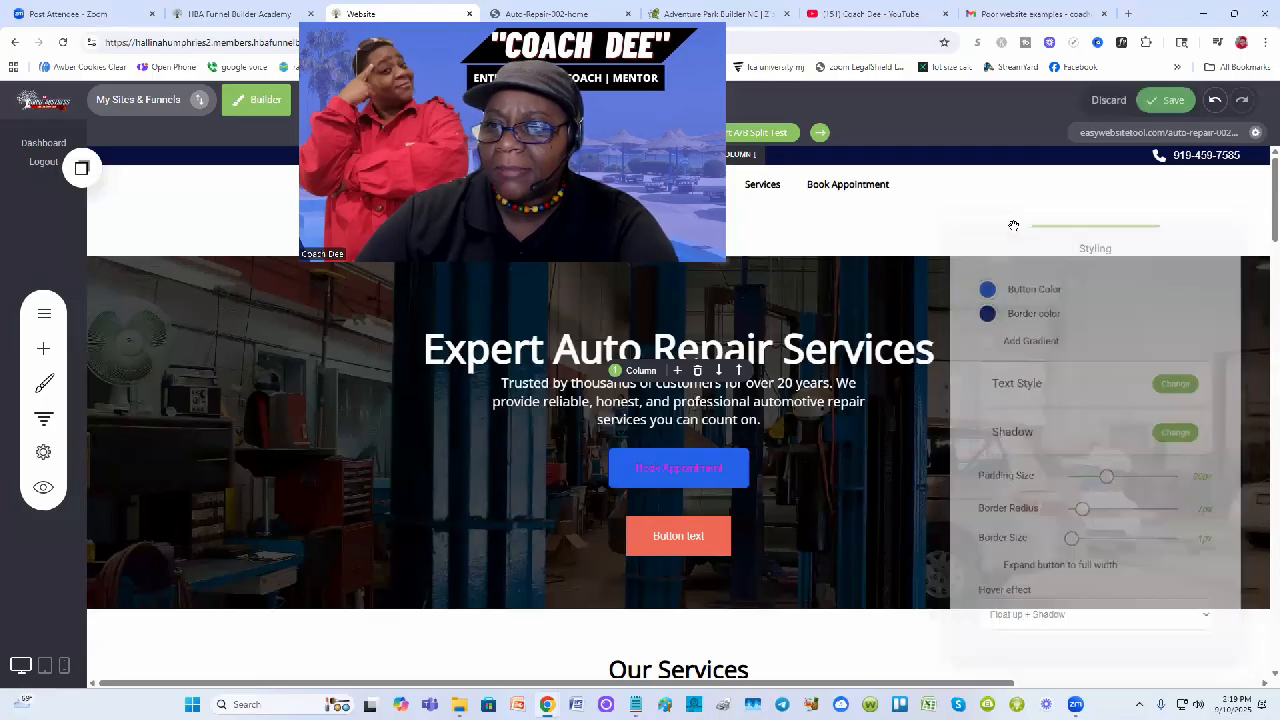
left_click(1168, 101)
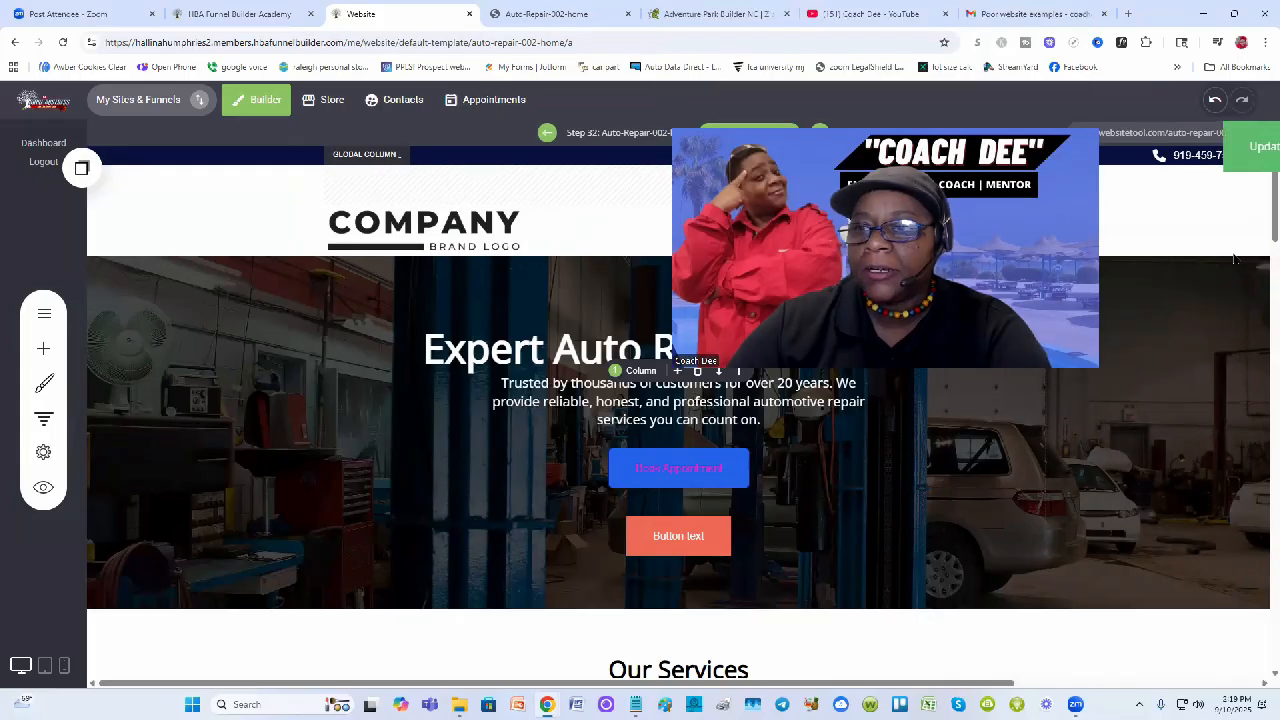
View the live Auto-Repair-002-home page to check the button text's legibility, and return to the editor.
left_click(1190, 135)
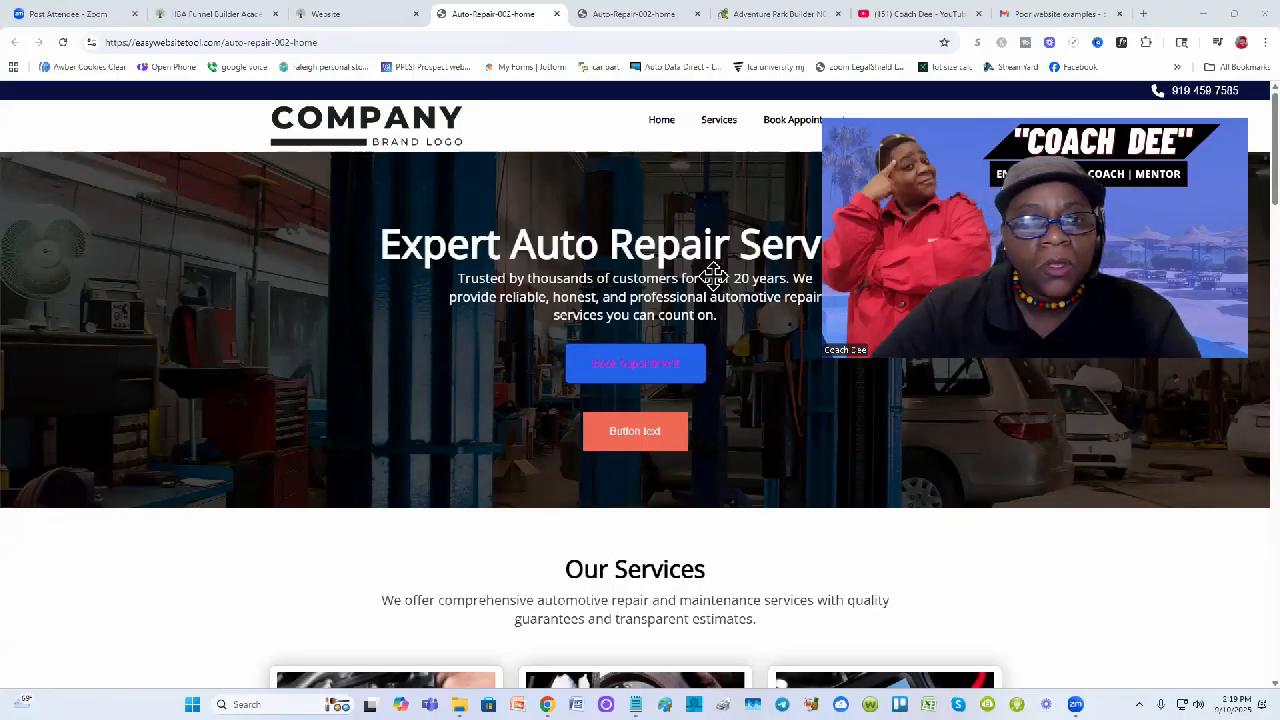
left_click_drag(1097, 318, 713, 275)
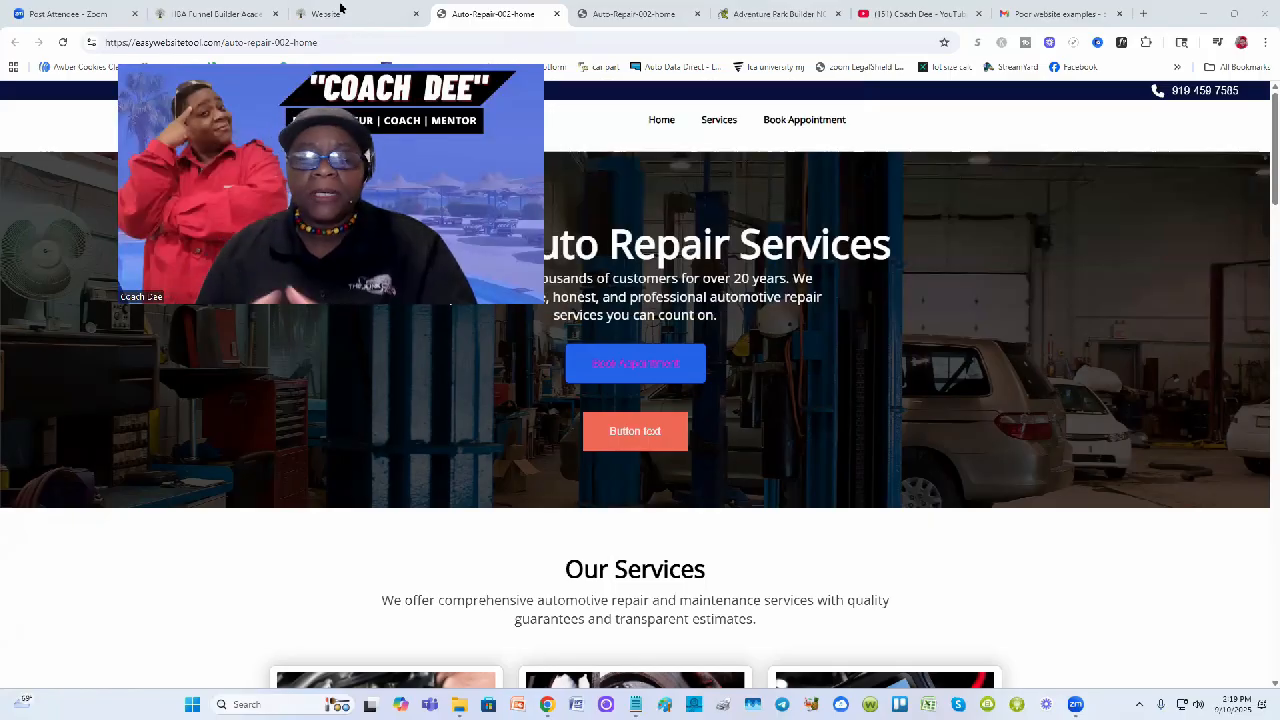
left_click(340, 13)
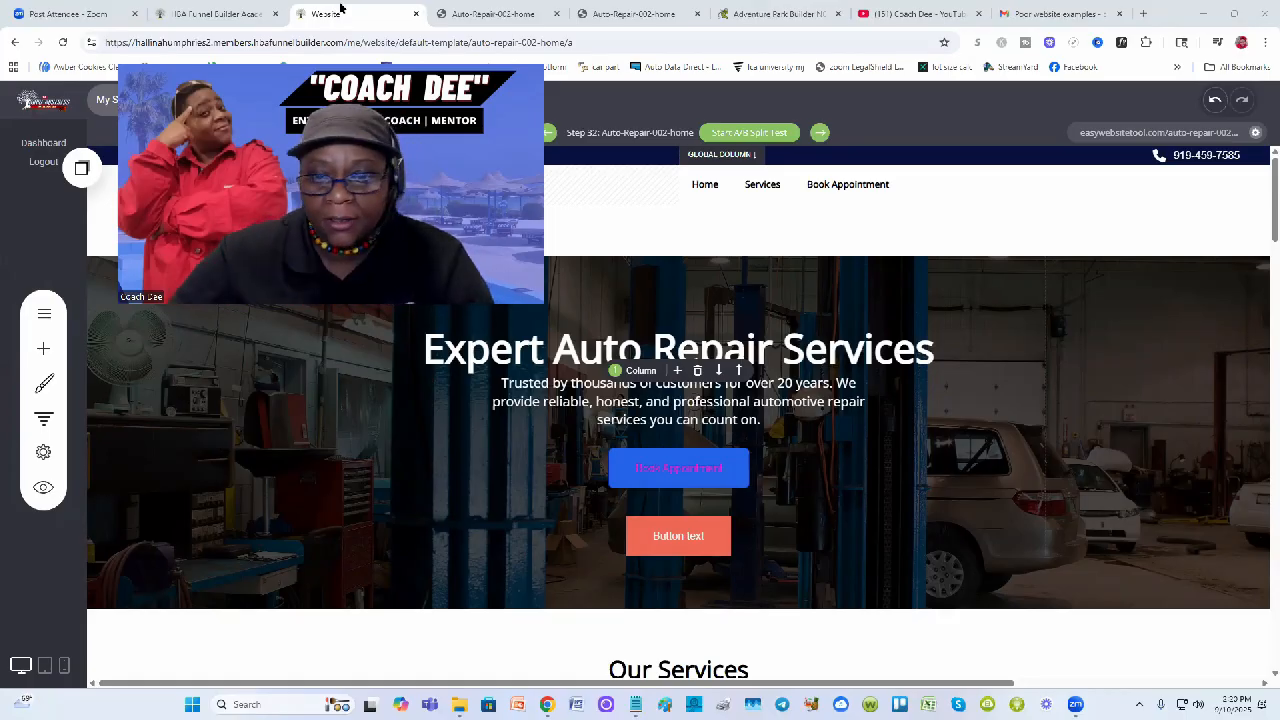
Set the Book Appointment button's text color to white #FFFFFF.
left_click_drag(426, 72, 340, 8)
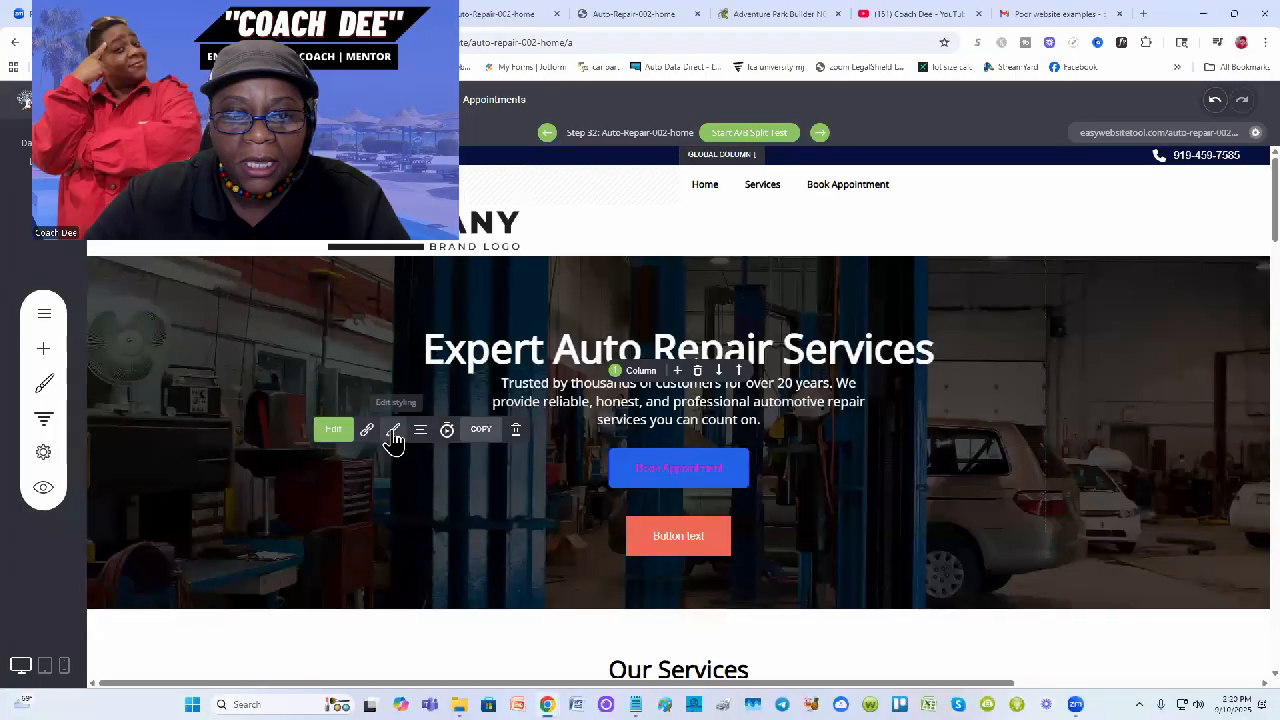
left_click(391, 436)
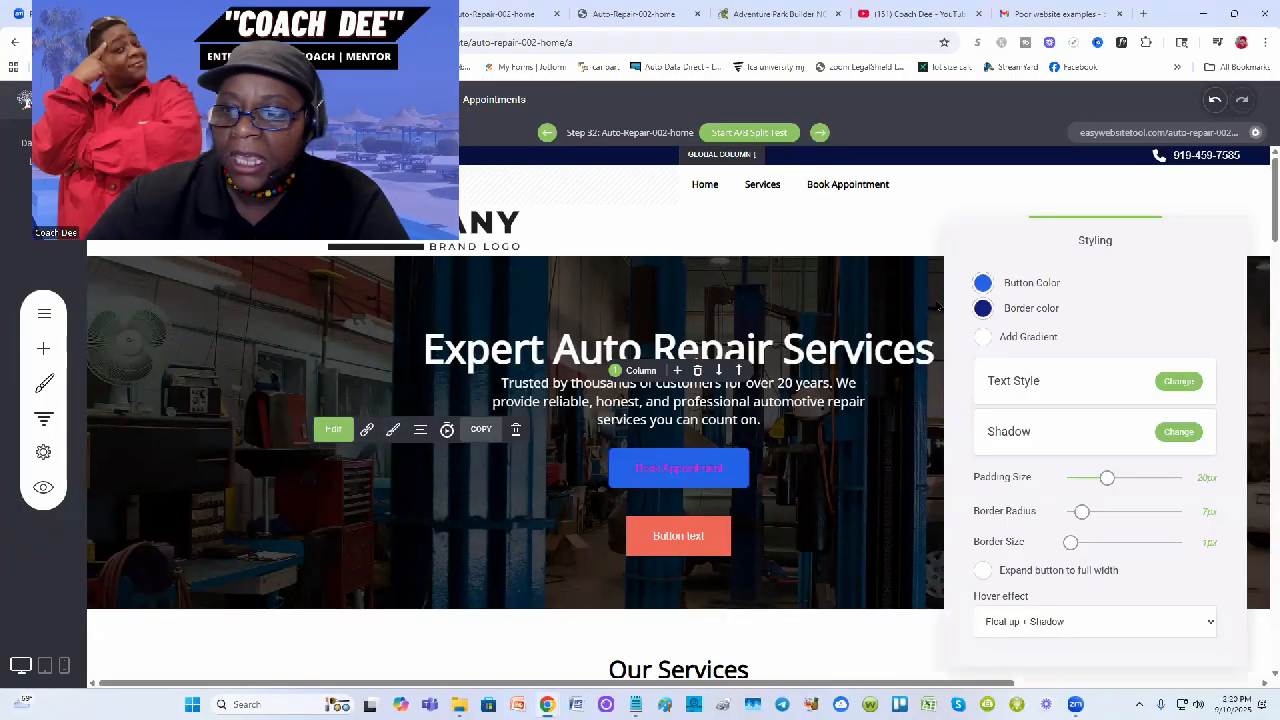
left_click(1177, 384)
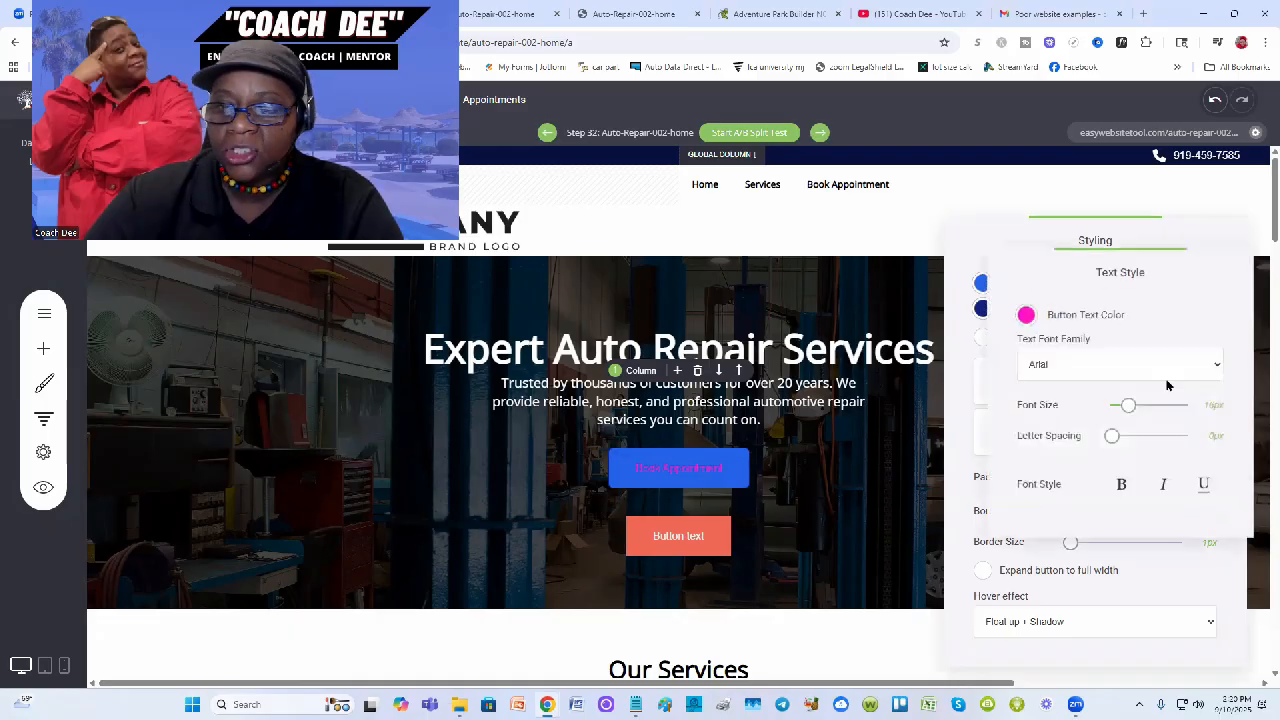
left_click(1026, 318)
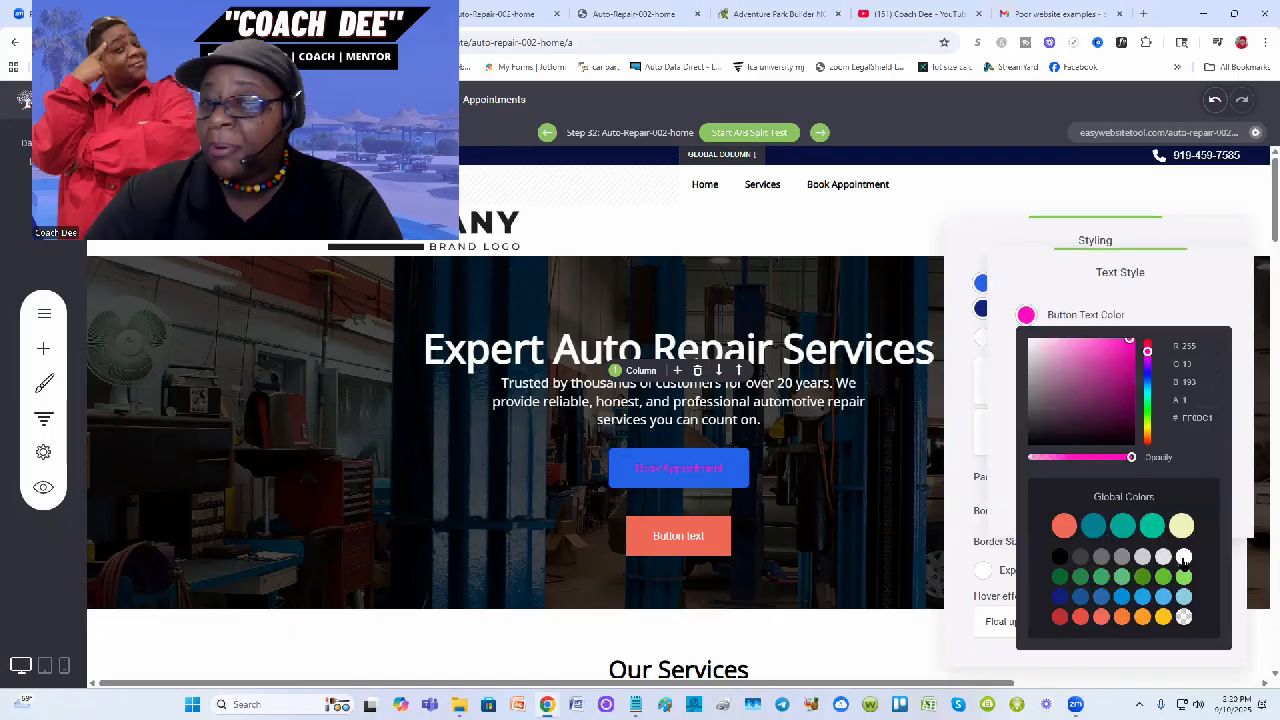
left_click(1183, 557)
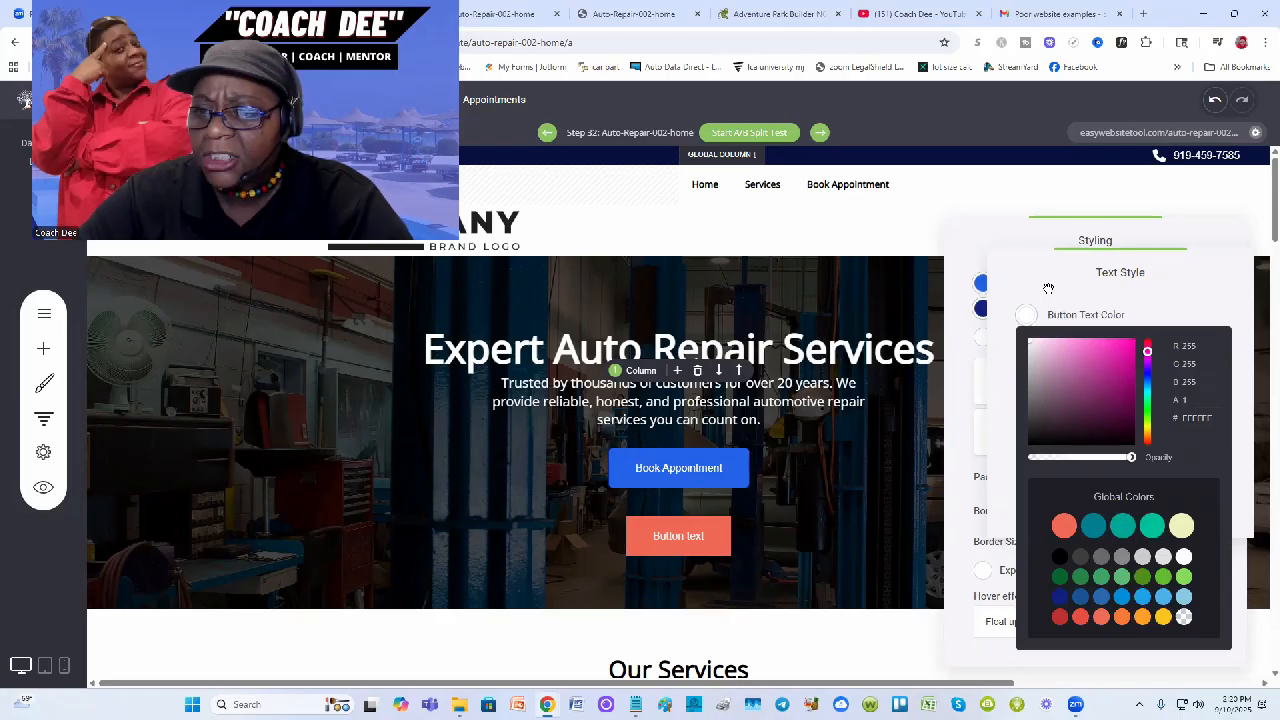
left_click(963, 525)
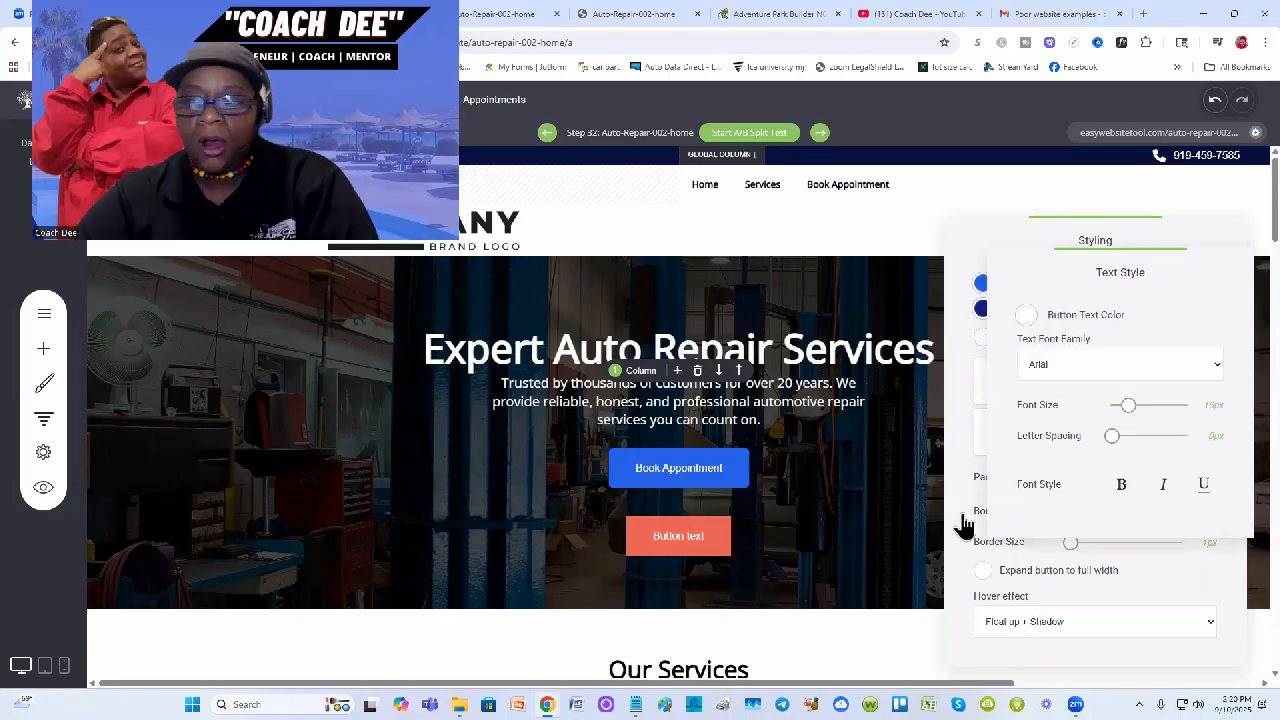
Set the Book Appointment button's text font to Helvetica and save the page.
left_click(1212, 365)
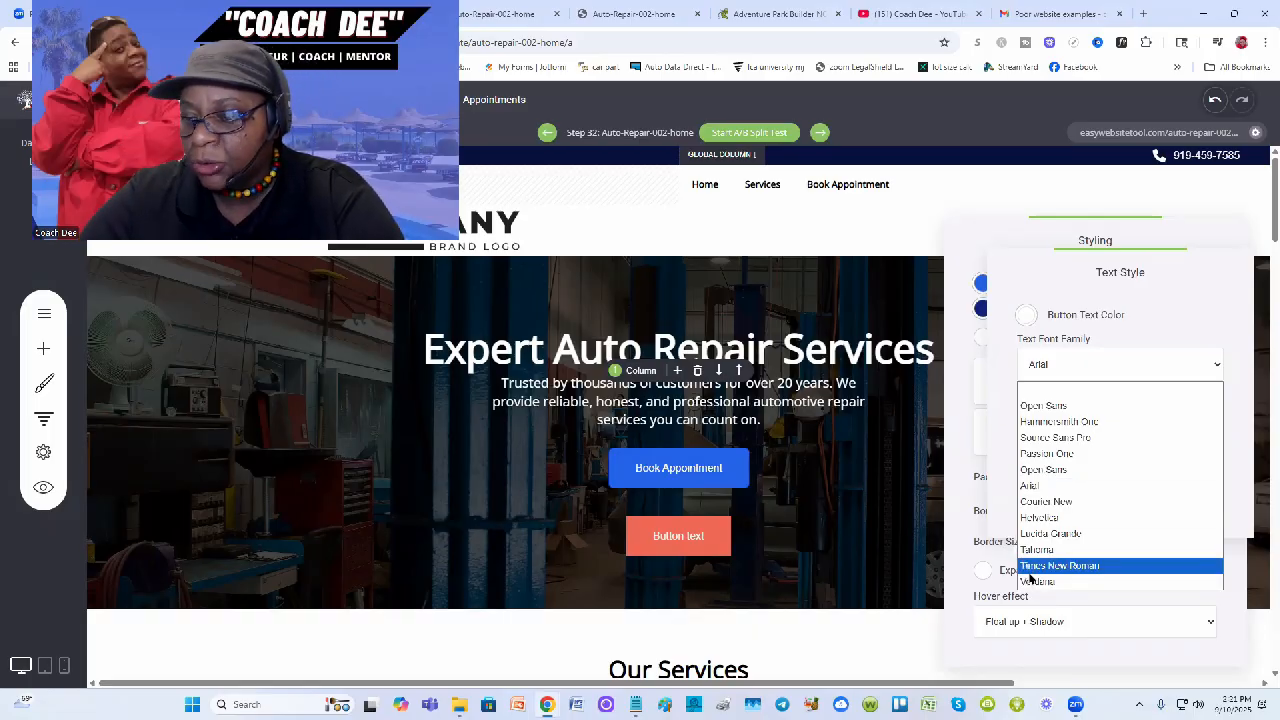
left_click(1056, 519)
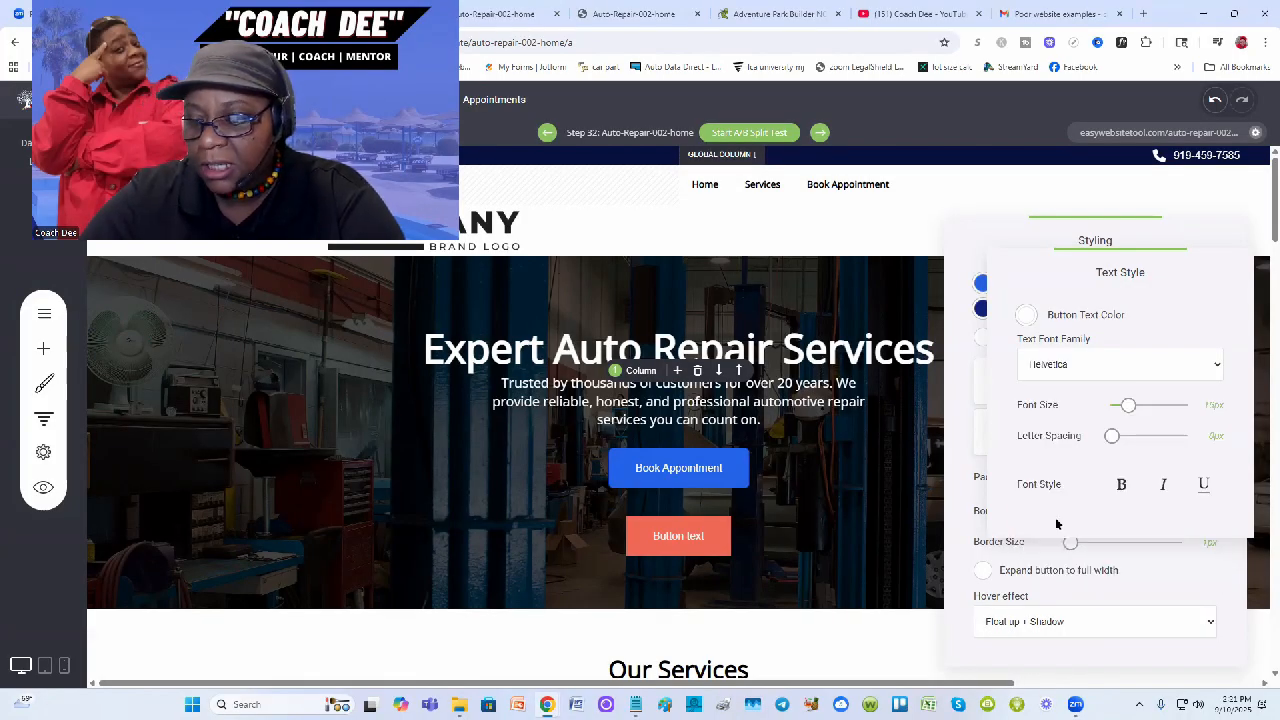
left_click(901, 436)
left_click(806, 467)
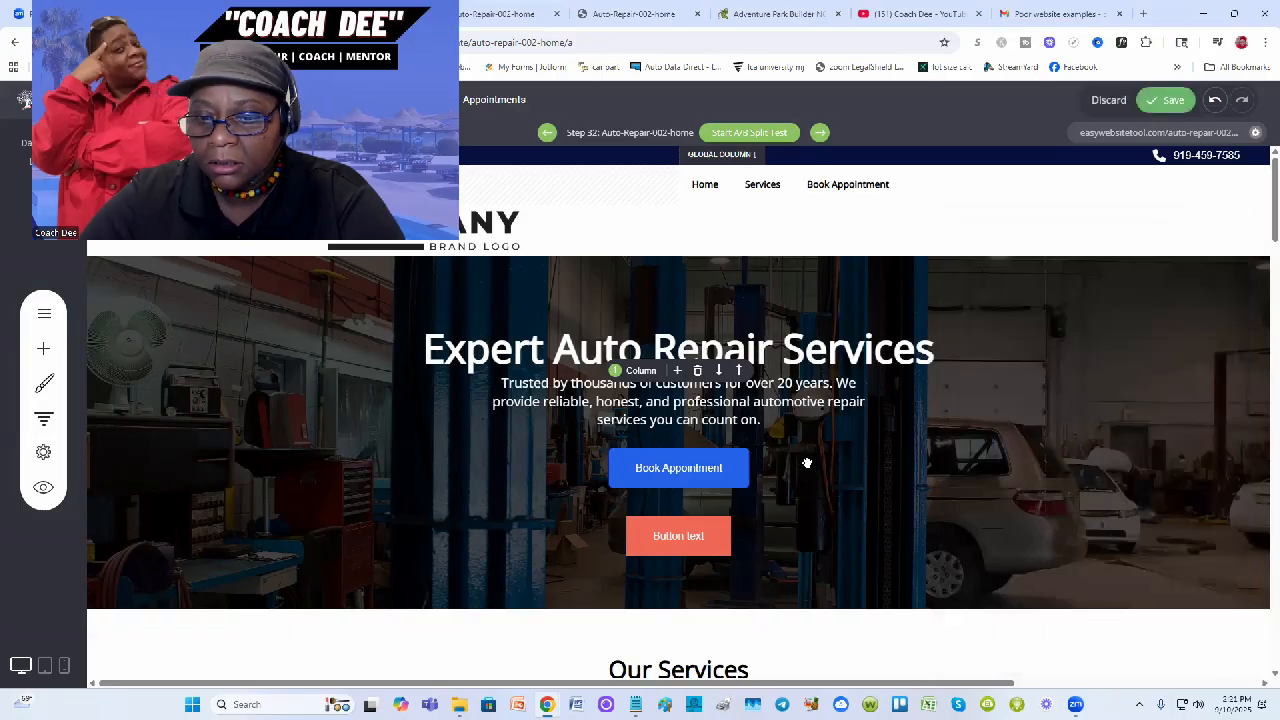
Try Verdana as the Book Appointment button's text font, and switch the font back to Arial.
left_click(689, 475)
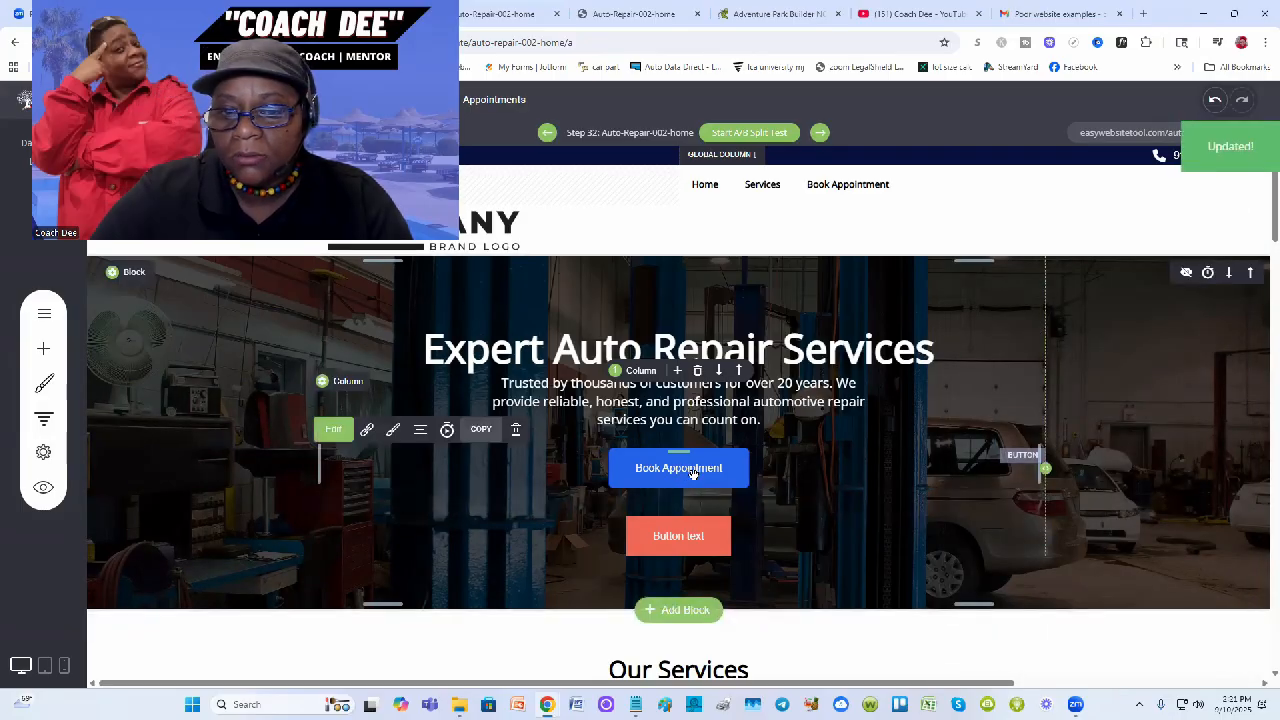
left_click(395, 433)
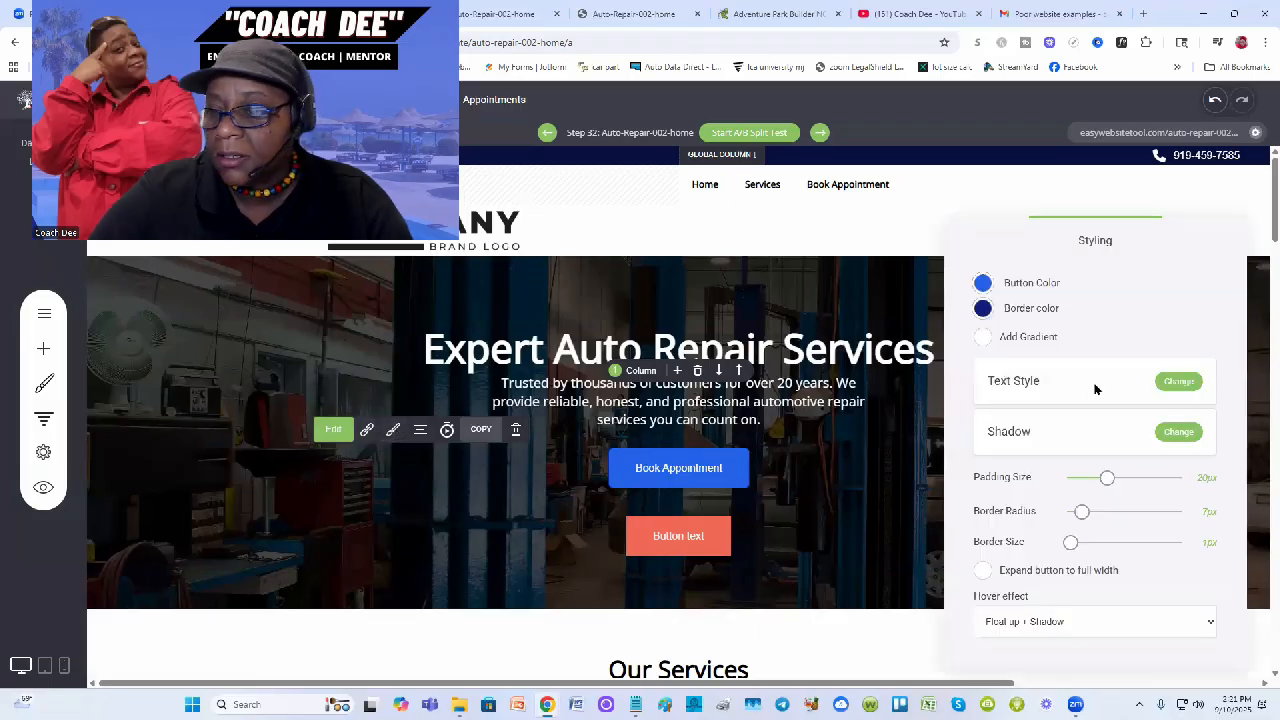
left_click(1178, 381)
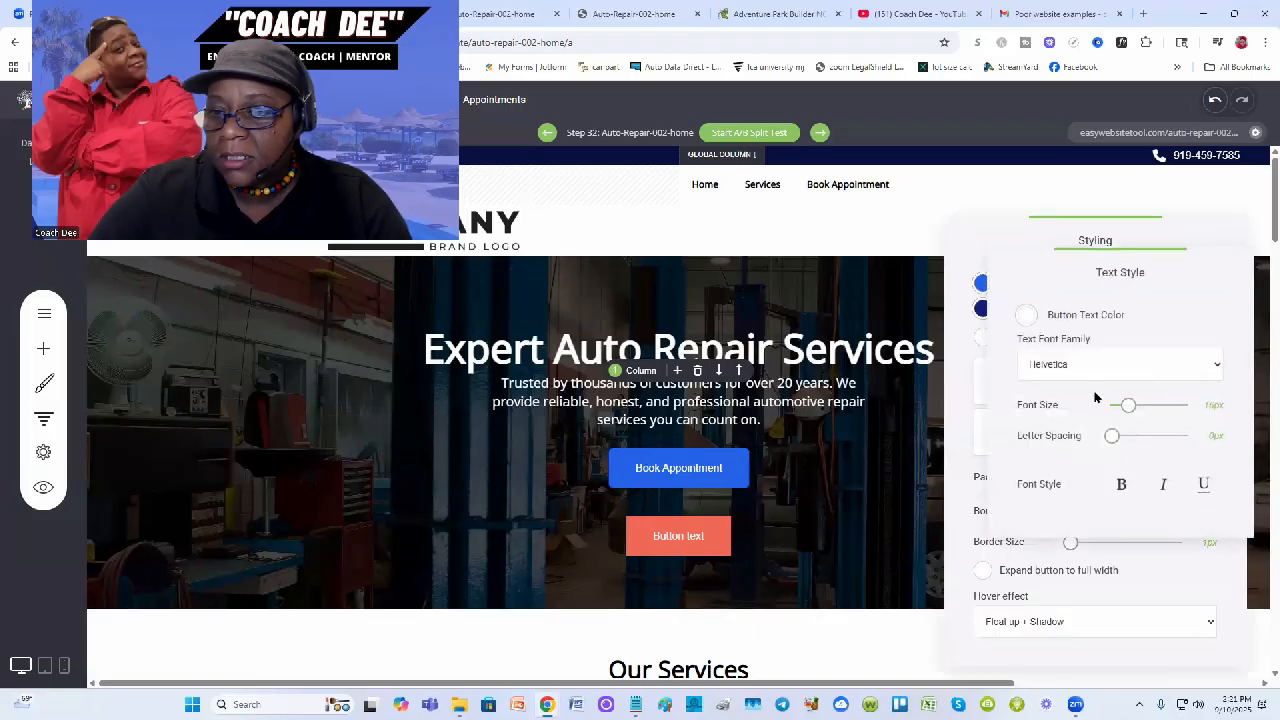
left_click(1211, 370)
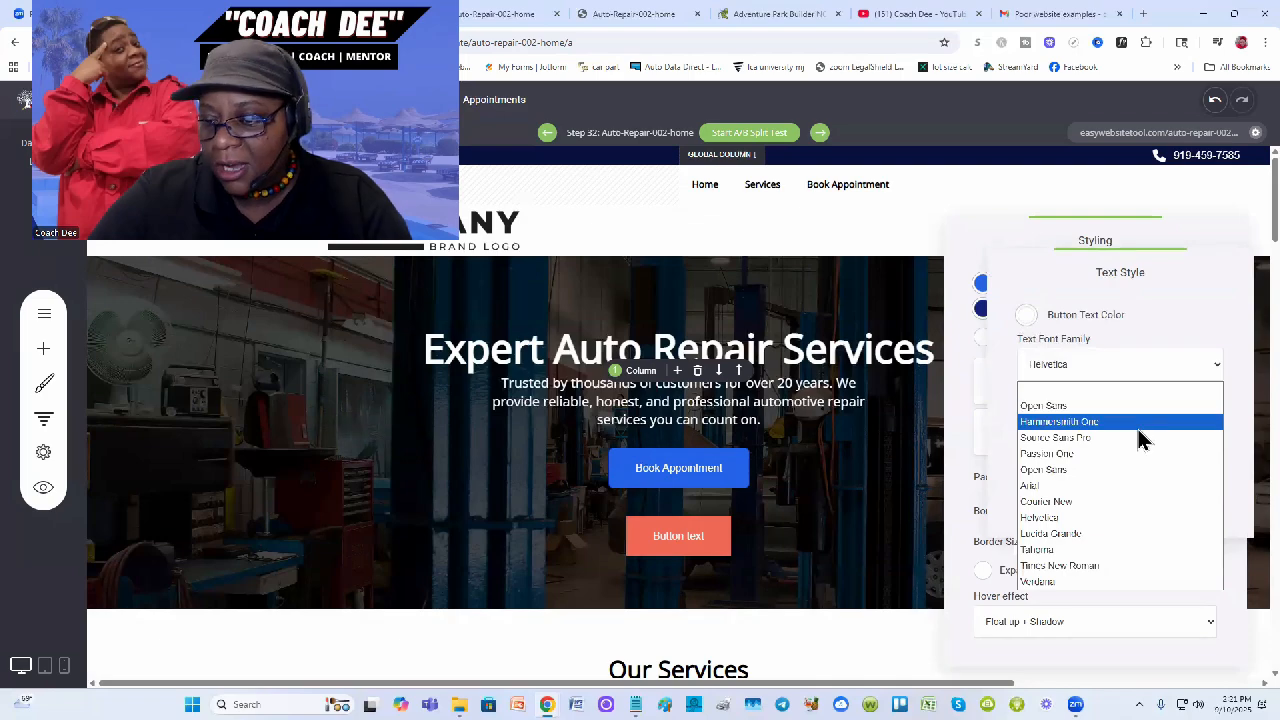
left_click(1080, 584)
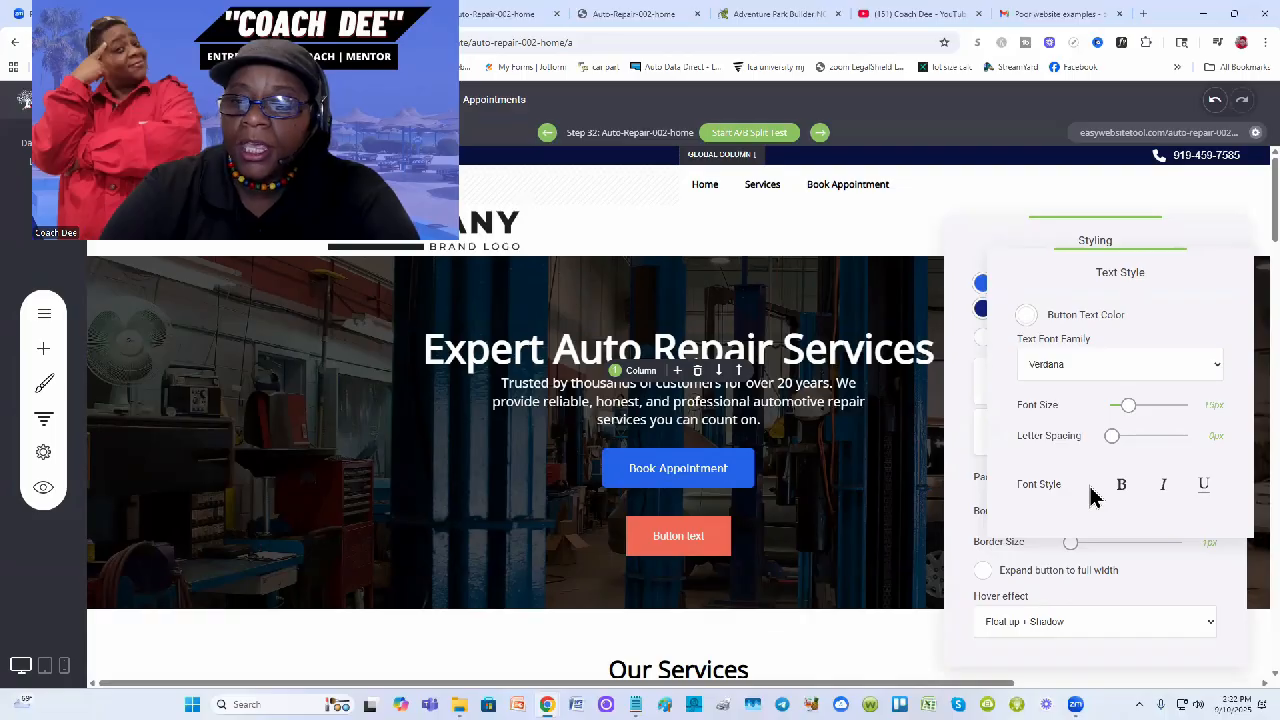
left_click(1216, 368)
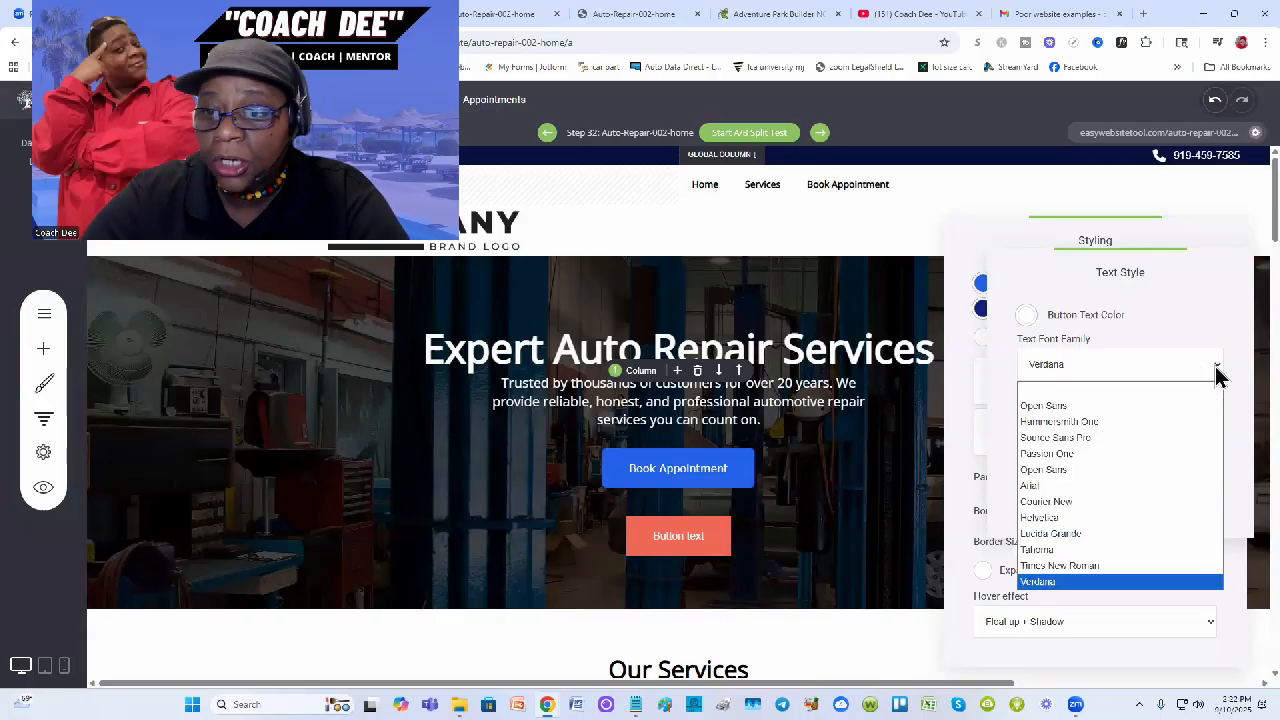
left_click(1121, 486)
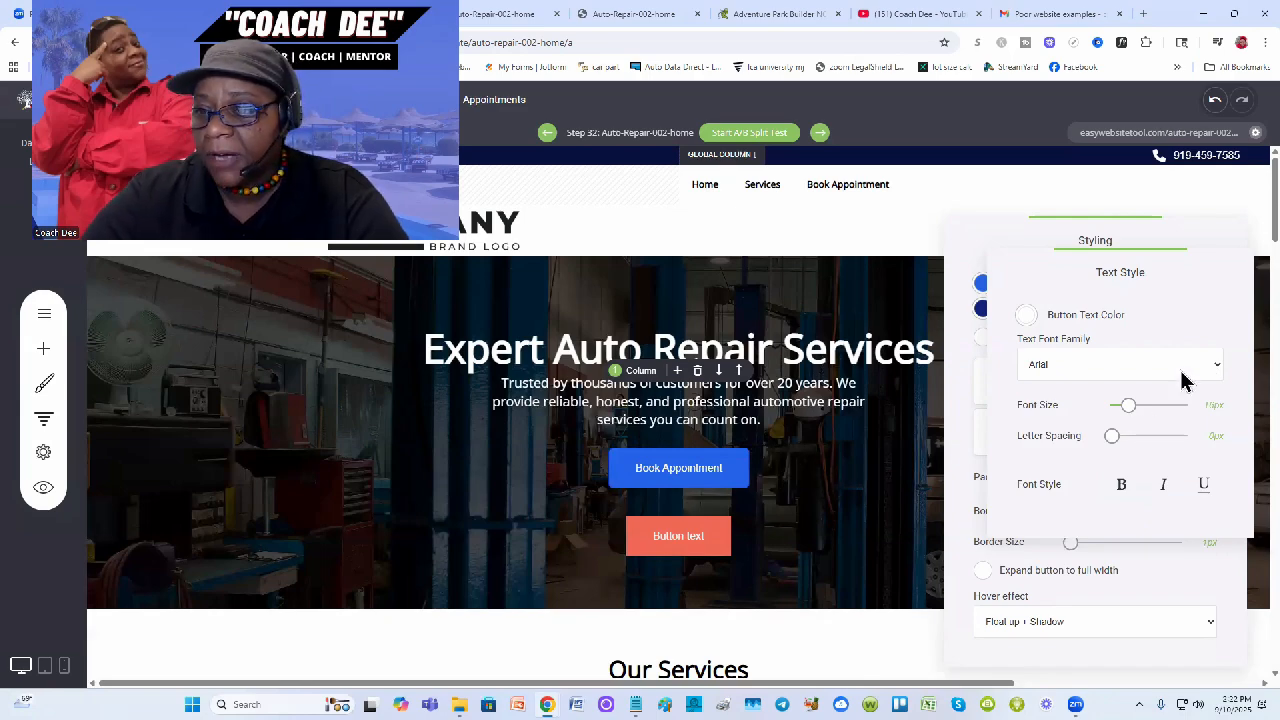
Set the Book Appointment button's text to Verdana again and toggle bold on and off to compare its look.
left_click(1211, 366)
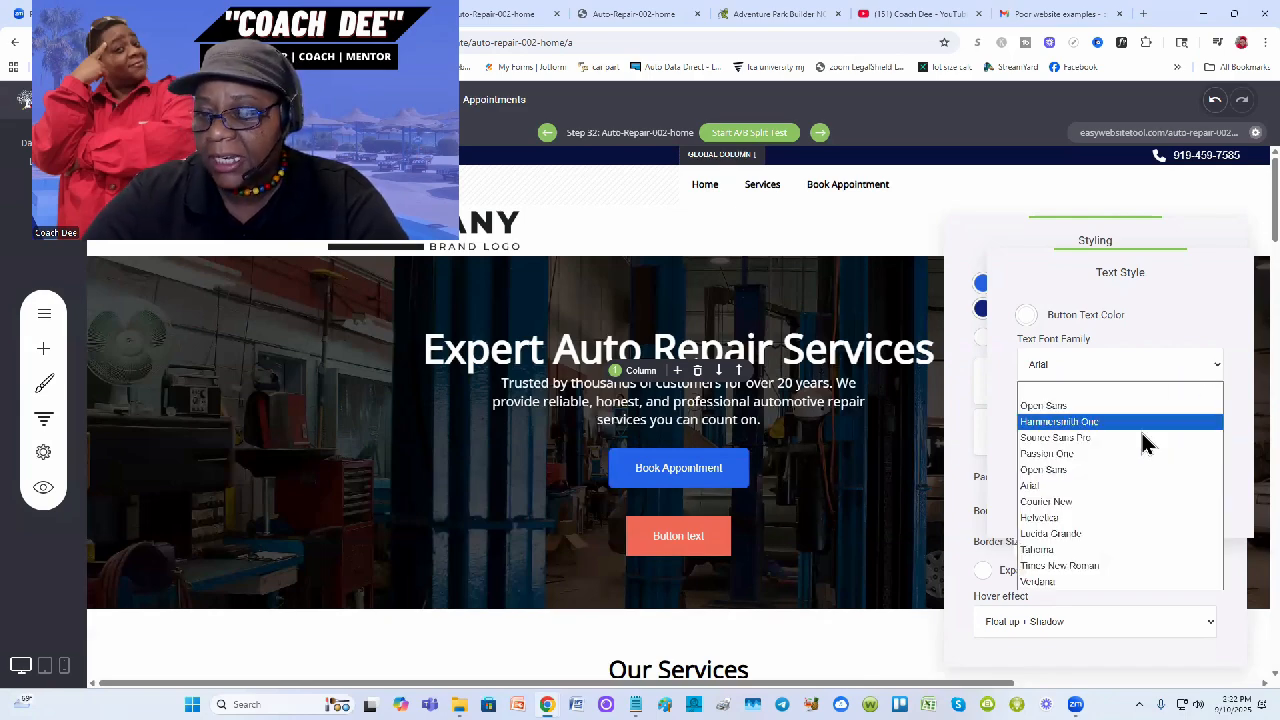
left_click(1070, 581)
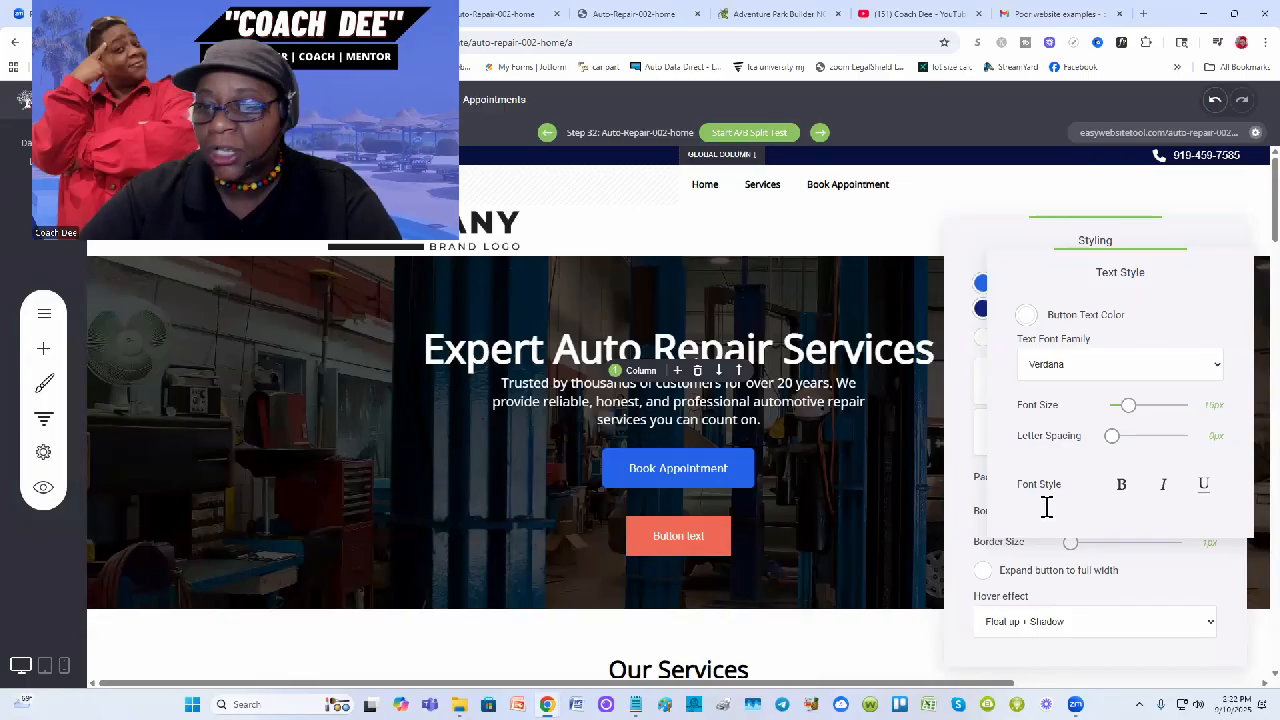
left_click(1121, 484)
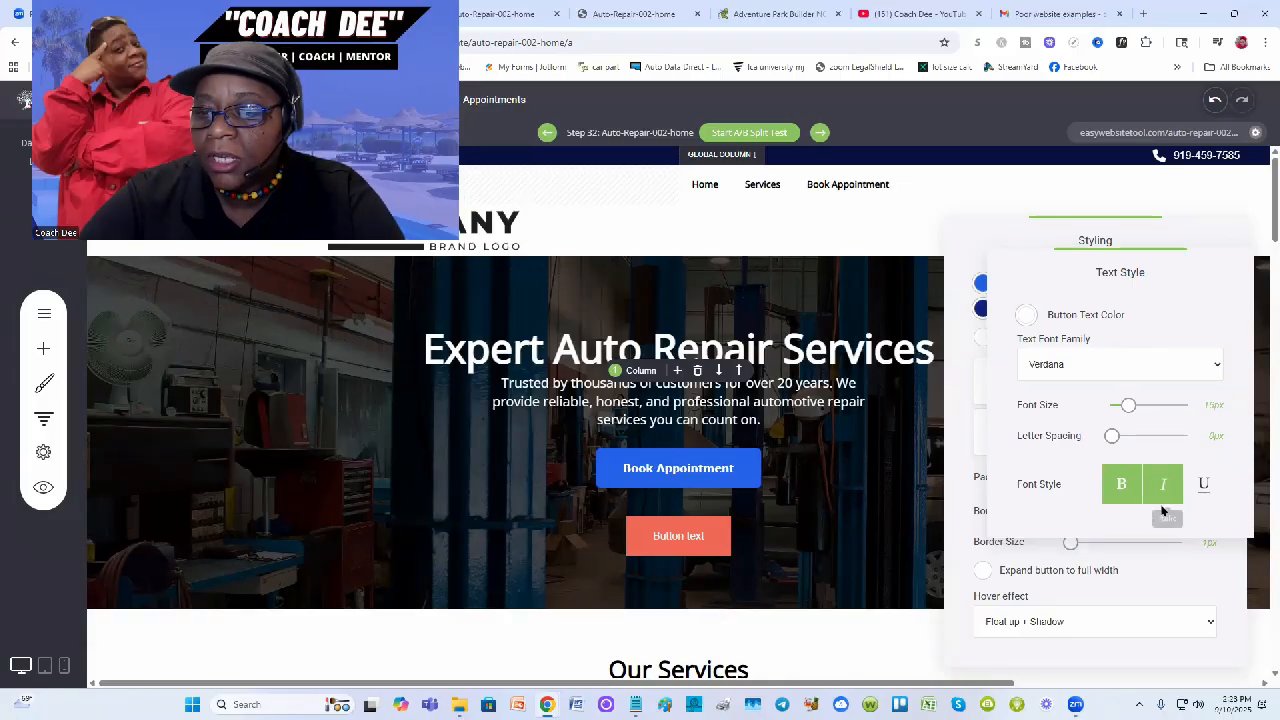
left_click(1121, 492)
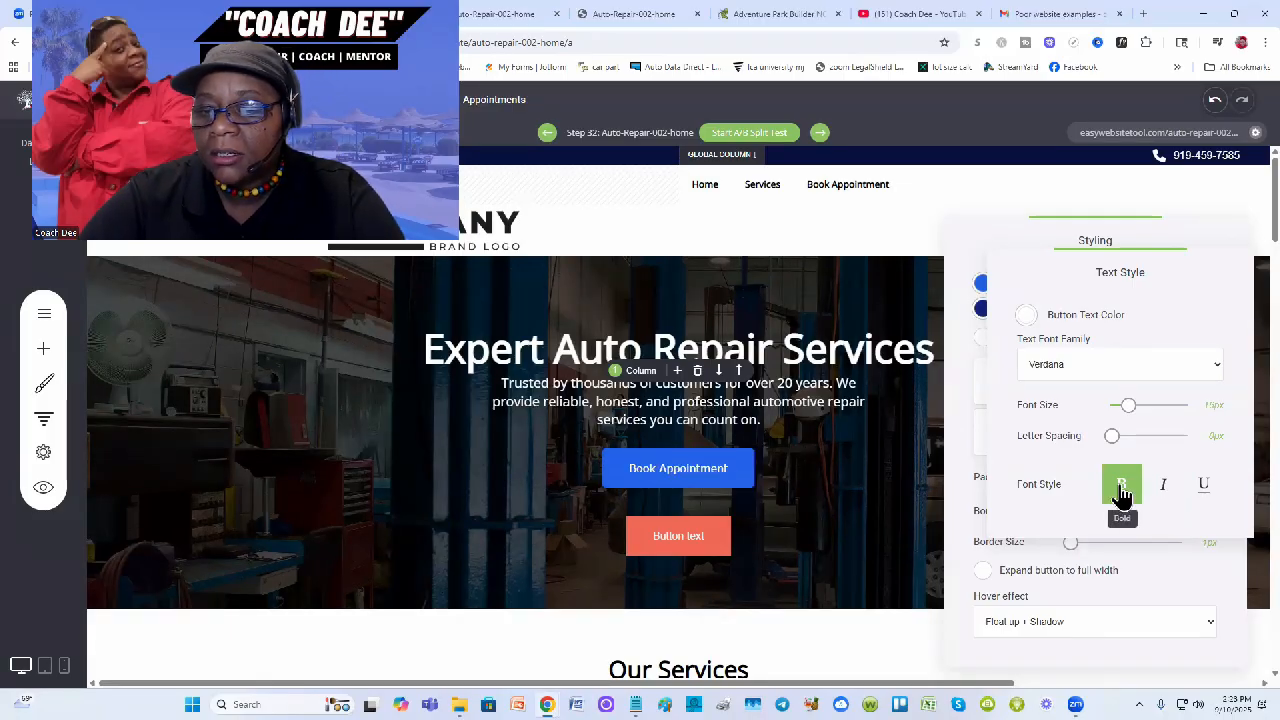
Set the Book Appointment button's text font to Arial without bold and save the page.
left_click(1209, 364)
left_click(1116, 489)
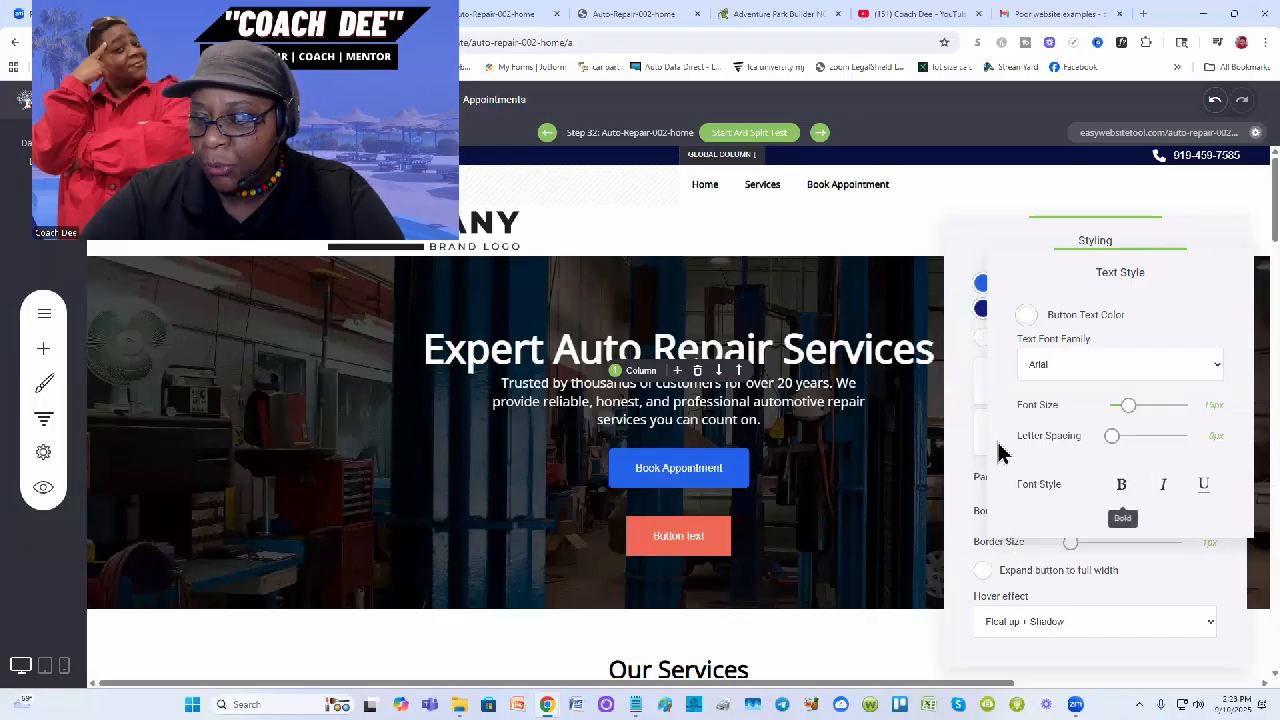
left_click(932, 428)
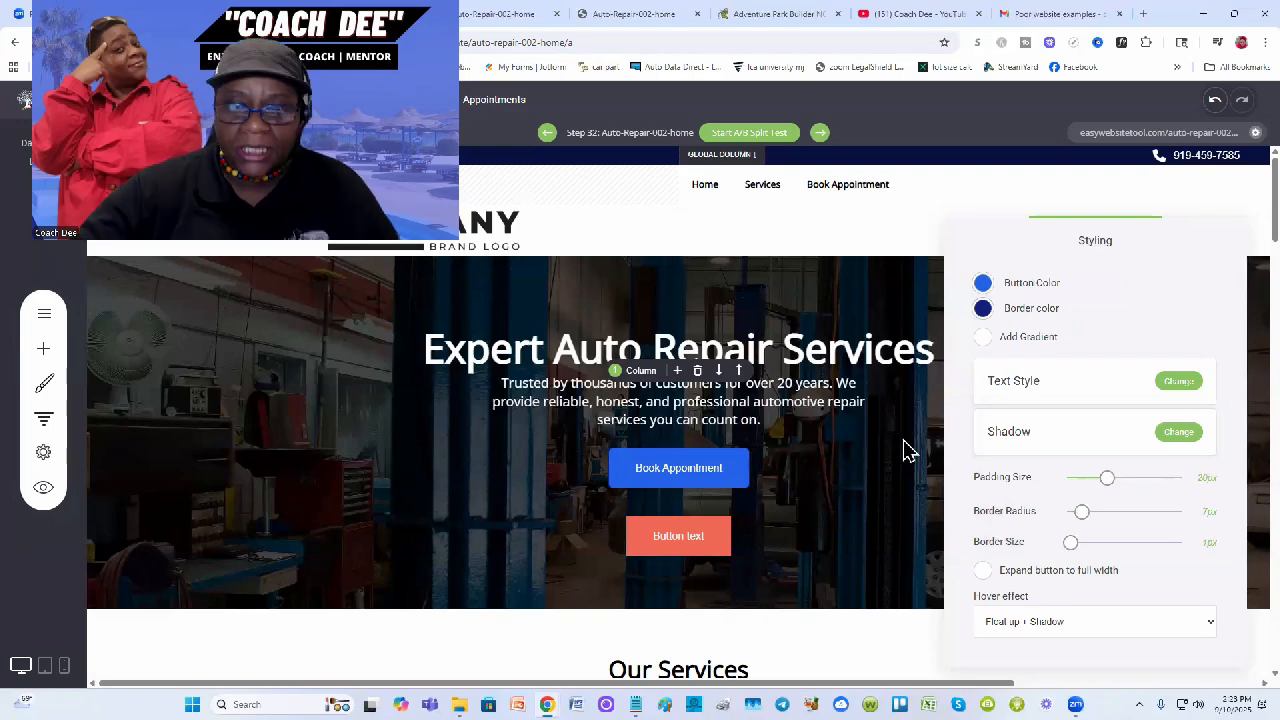
left_click(906, 449)
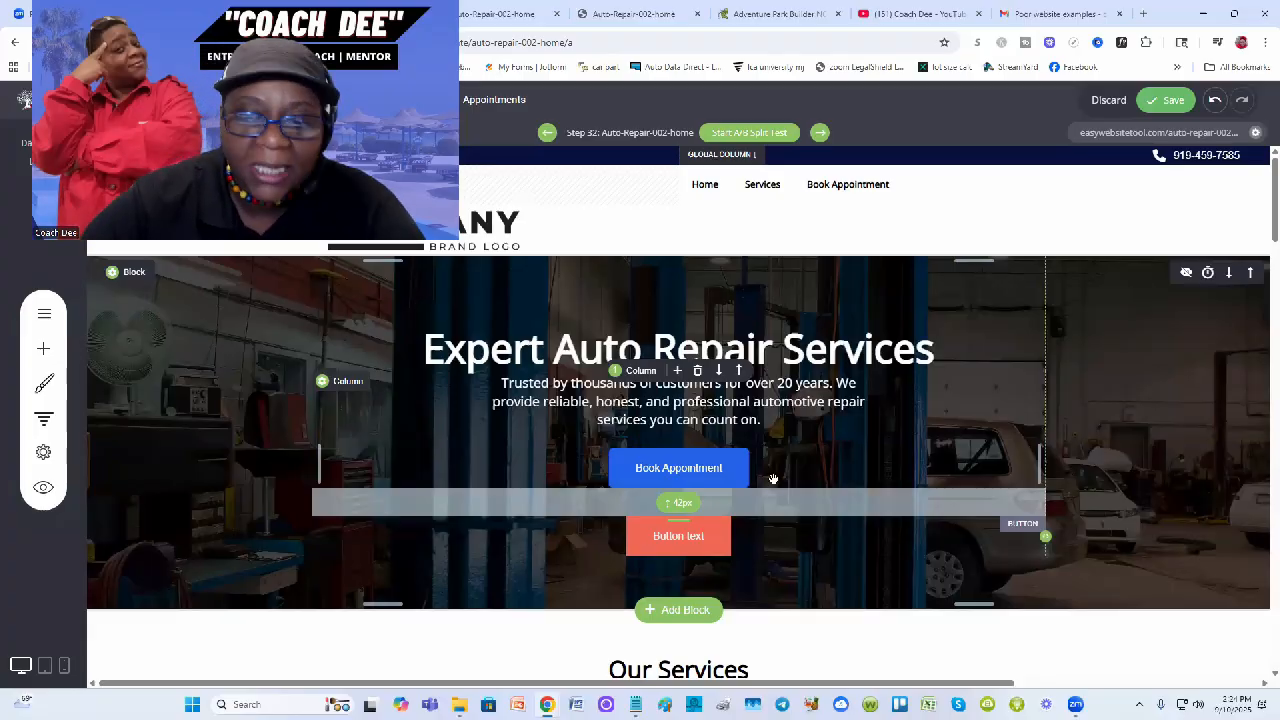
left_click(1165, 112)
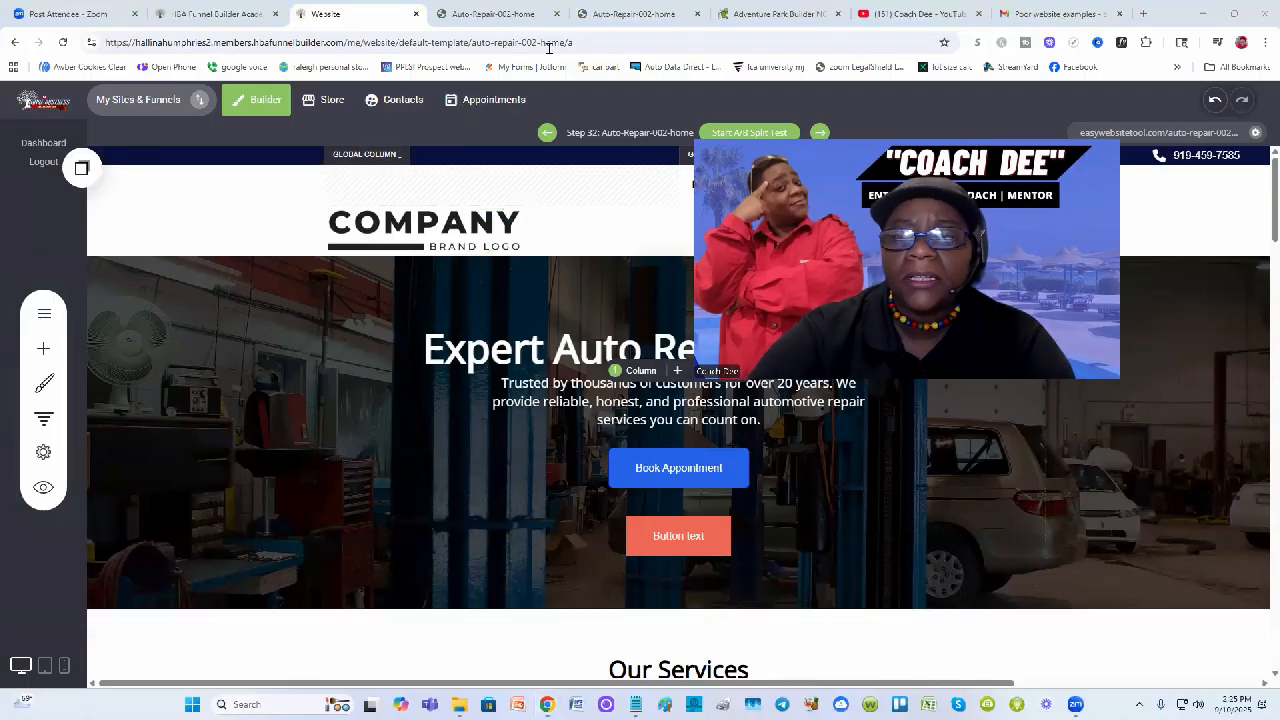
Reload the live Auto-Repair-002-home page to check the Book Appointment button's styling, and return to the editor.
left_click(466, 13)
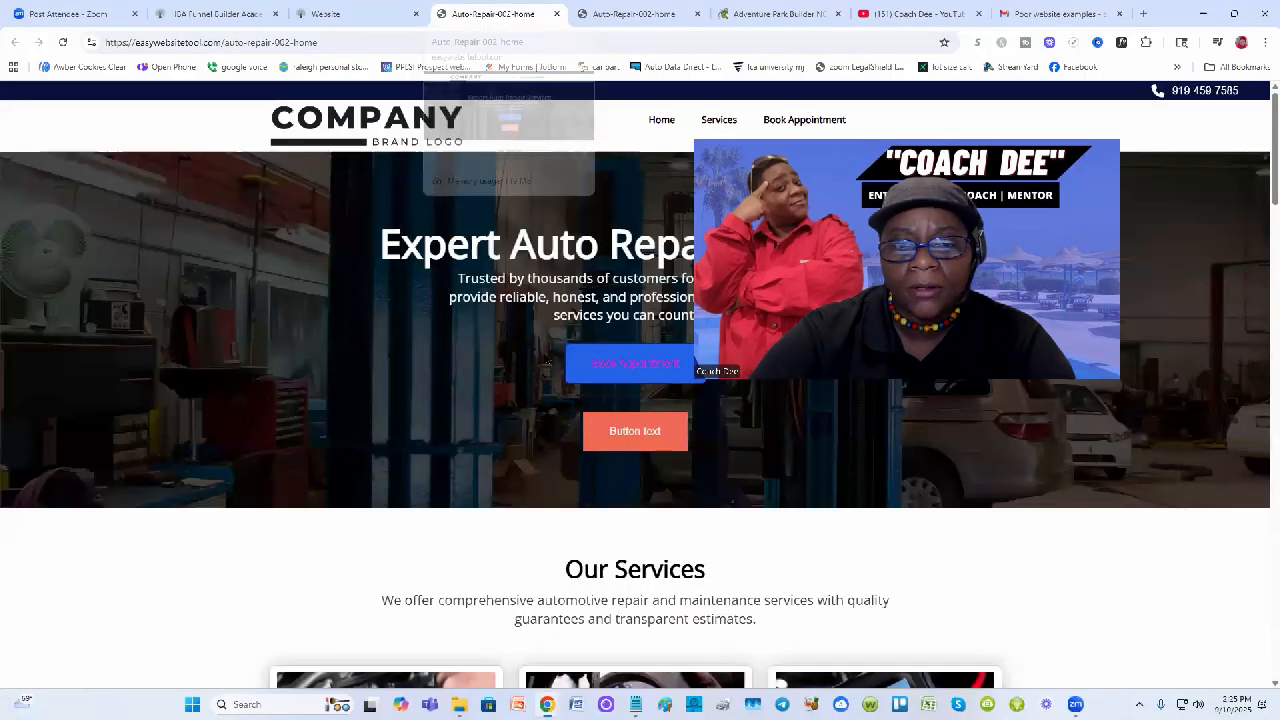
left_click(62, 42)
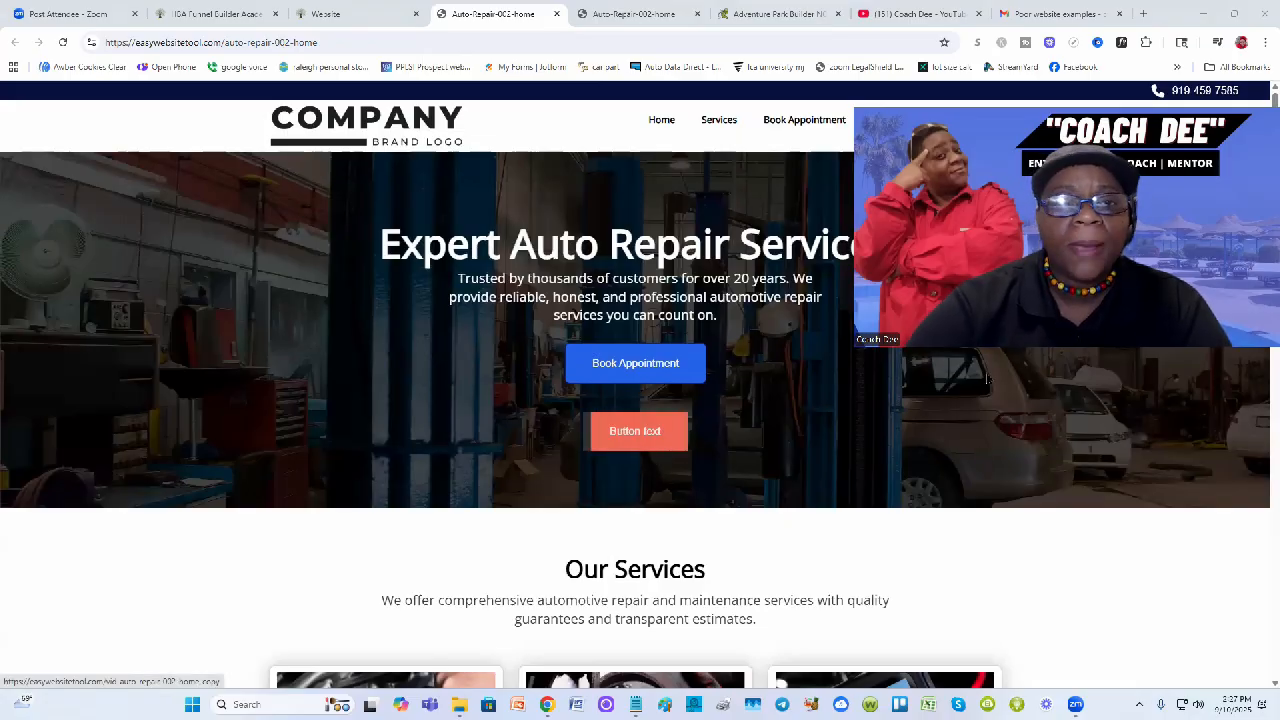
left_click(366, 14)
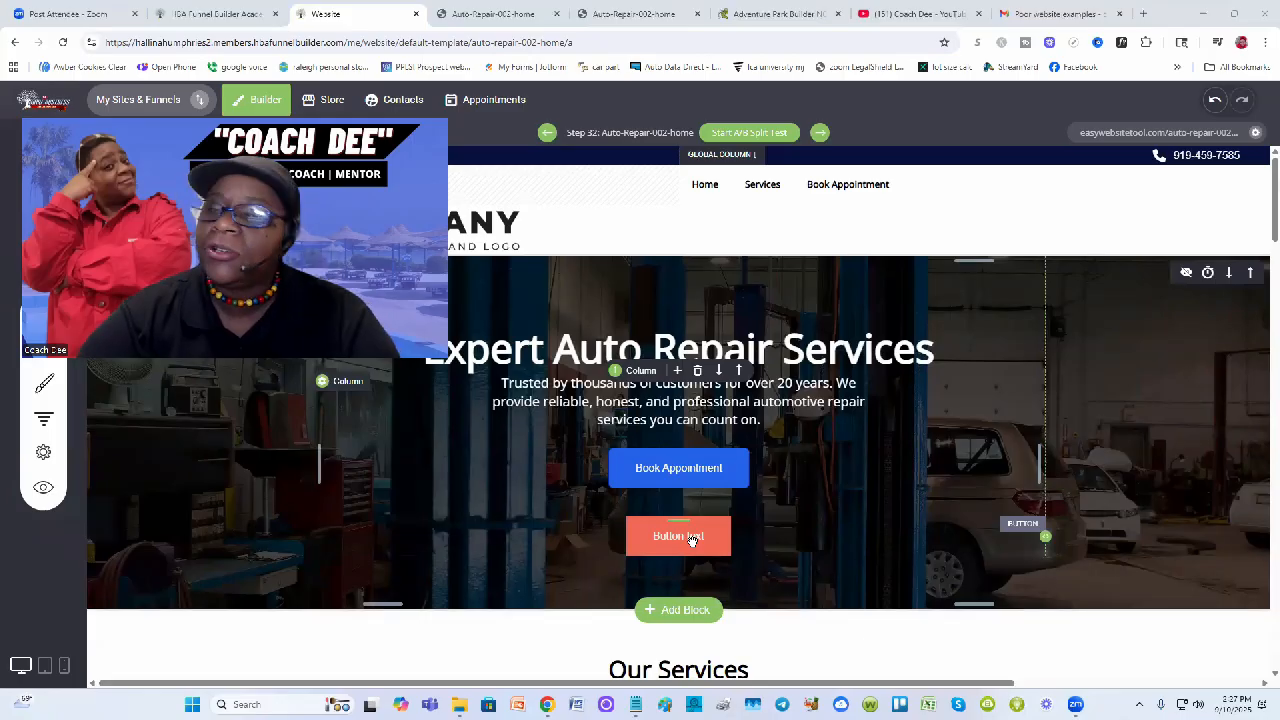
Set the hover effect of the orange "Button text" button to Grow.
left_click(692, 538)
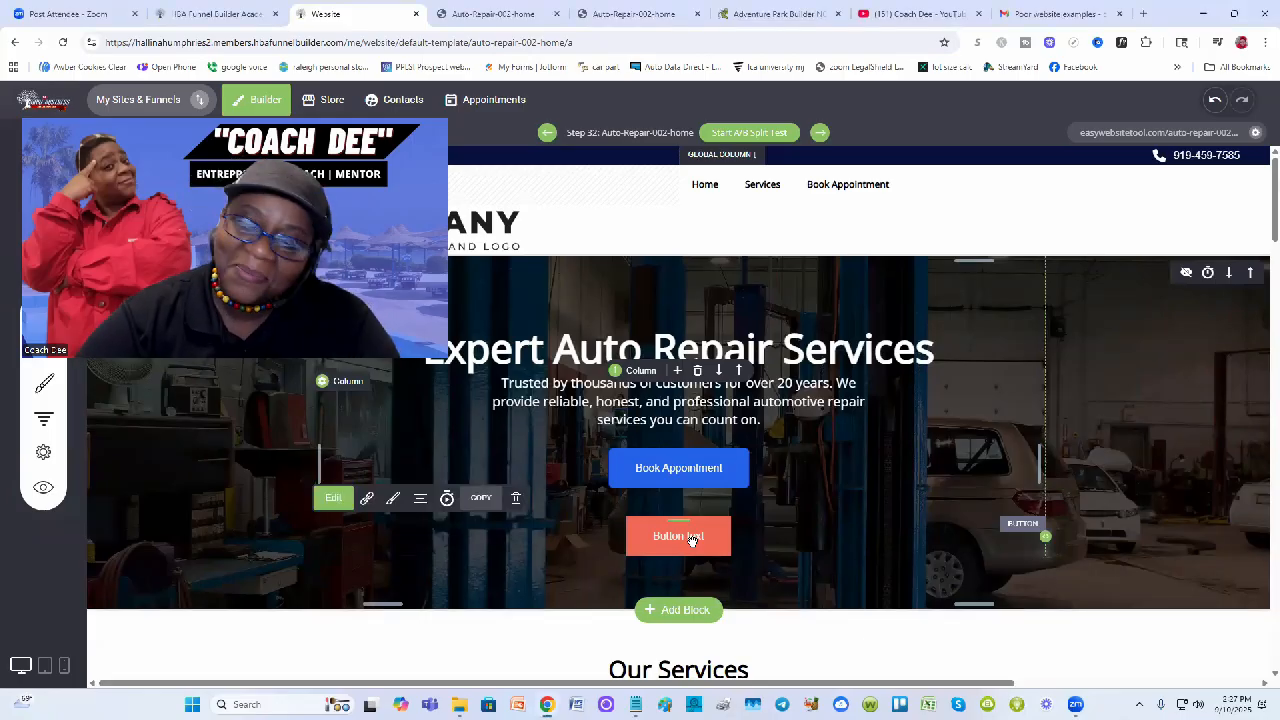
left_click(394, 500)
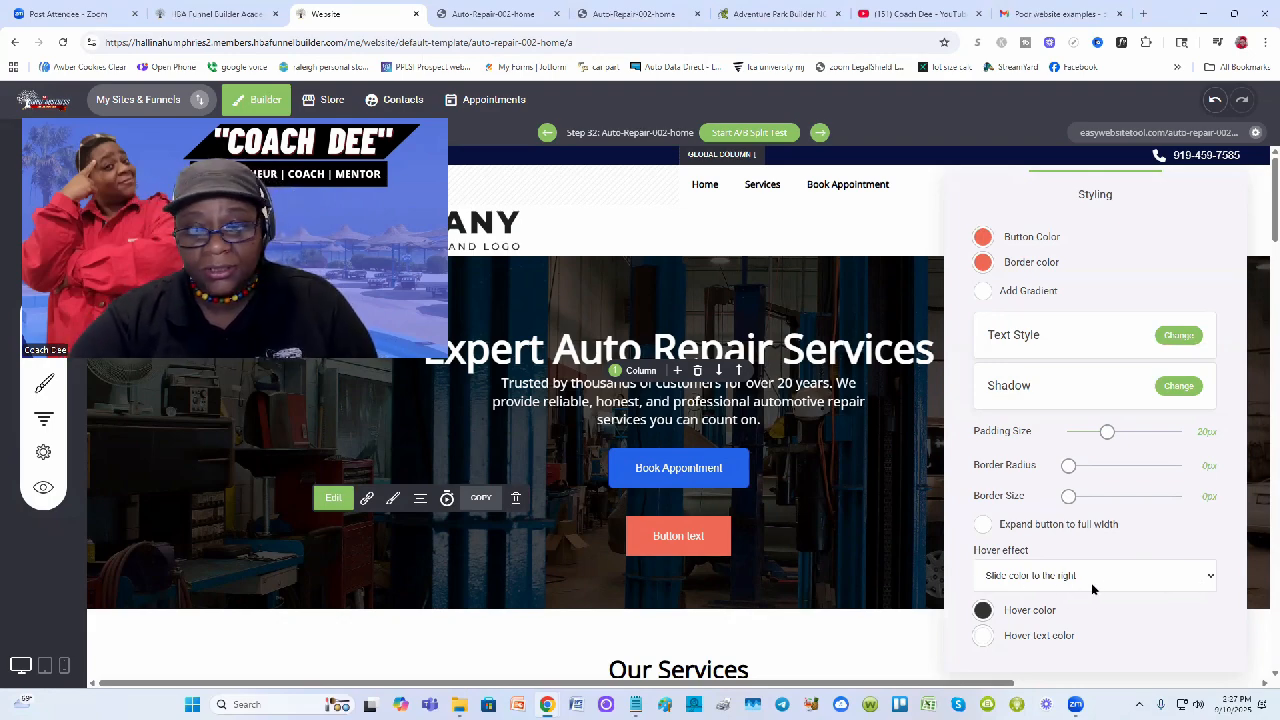
left_click(1205, 576)
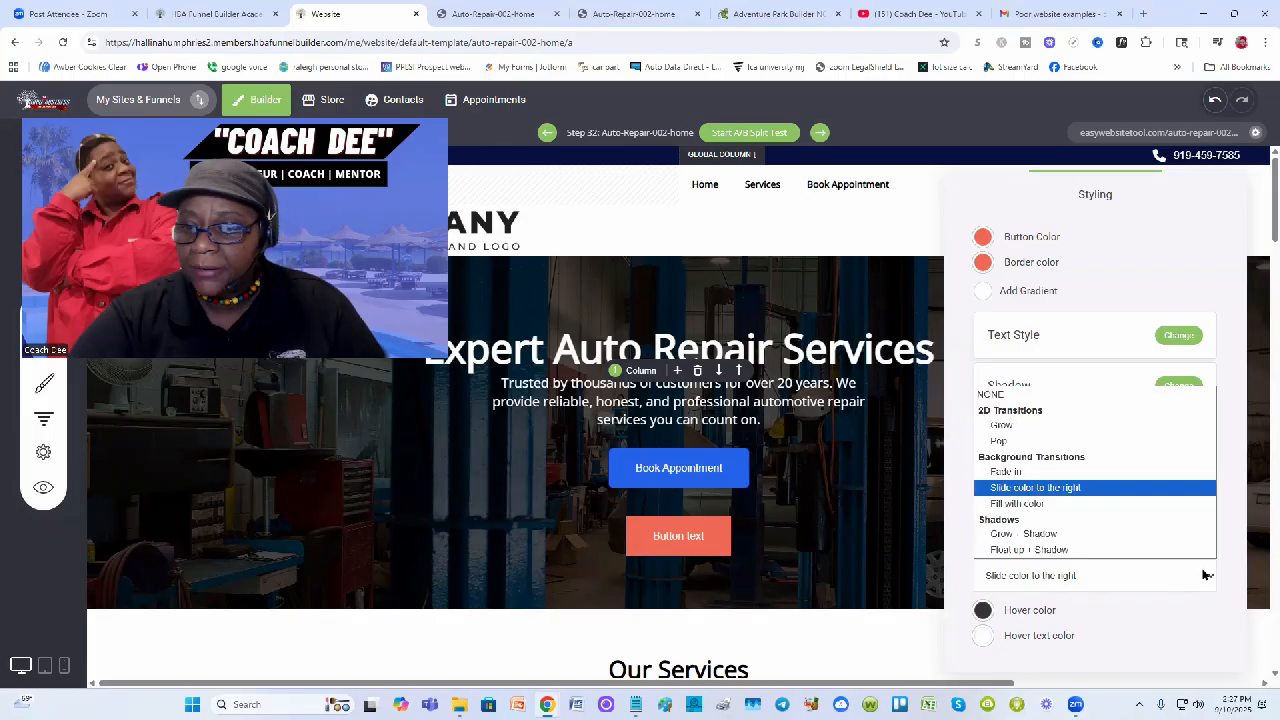
left_click(1060, 426)
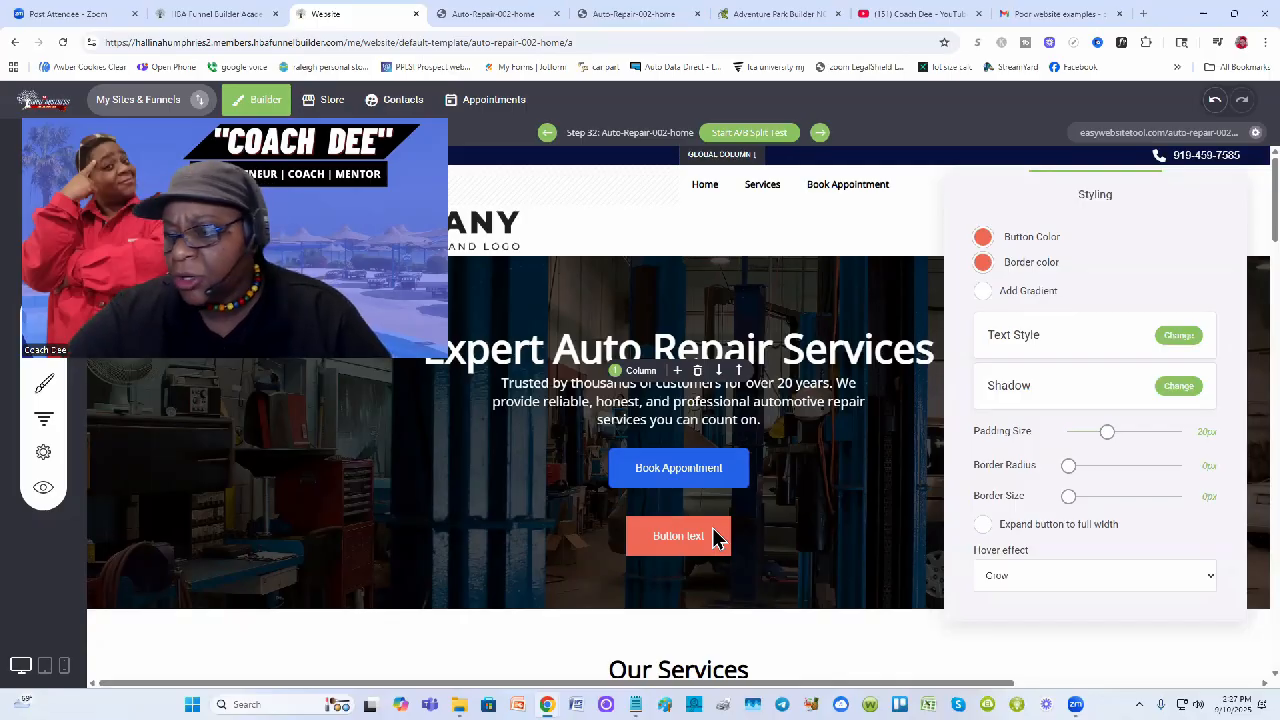
Set the "Button text" button's hover effect to Slide color to the right with a bright red hover color.
left_click(1215, 576)
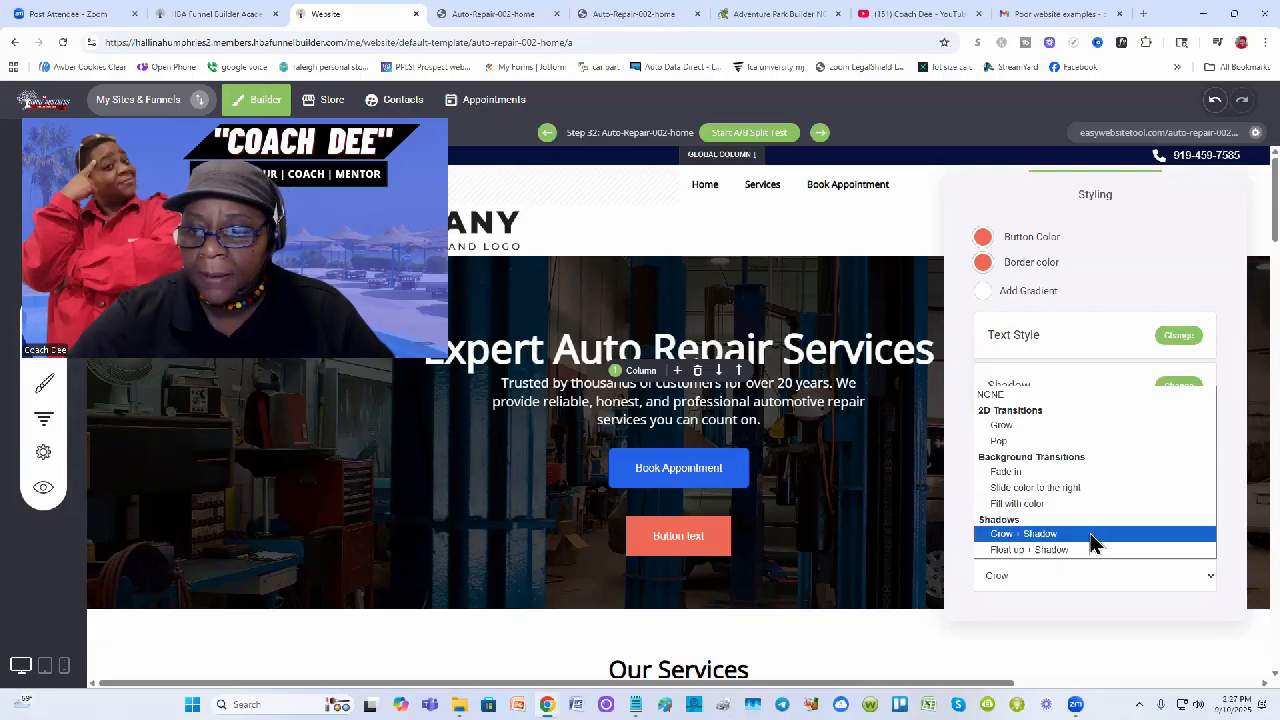
left_click(1065, 490)
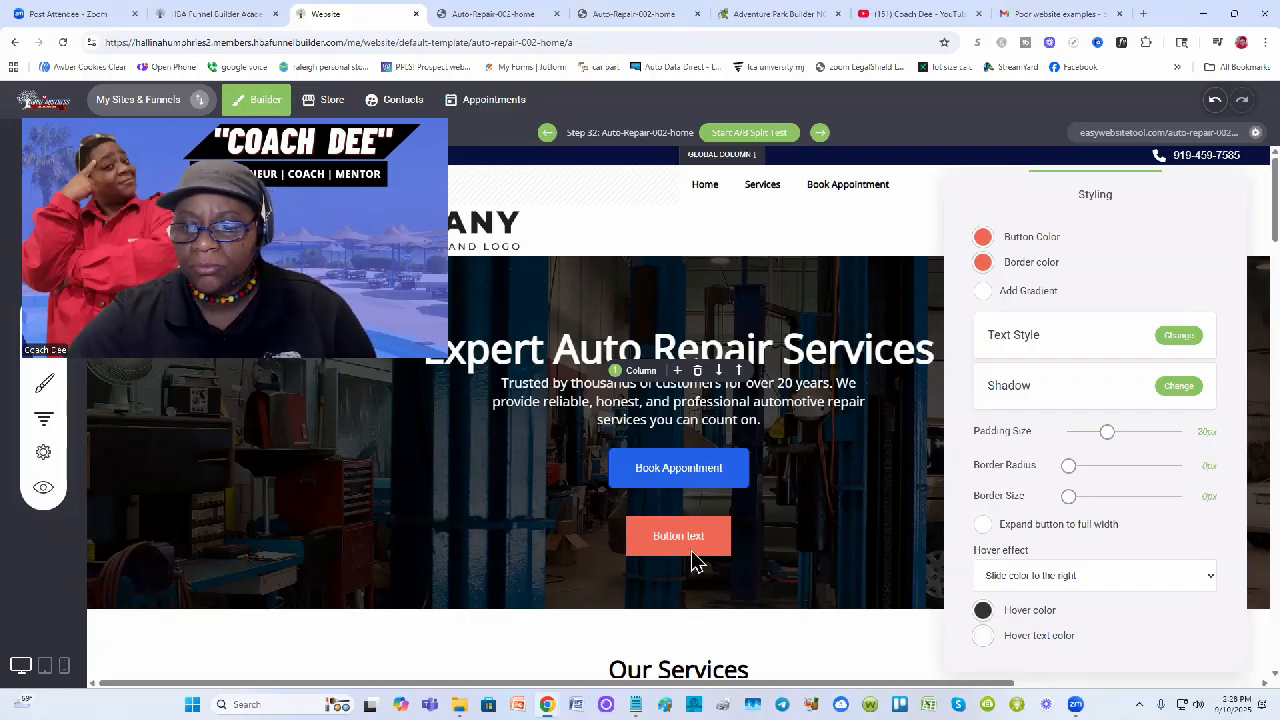
left_click(983, 612)
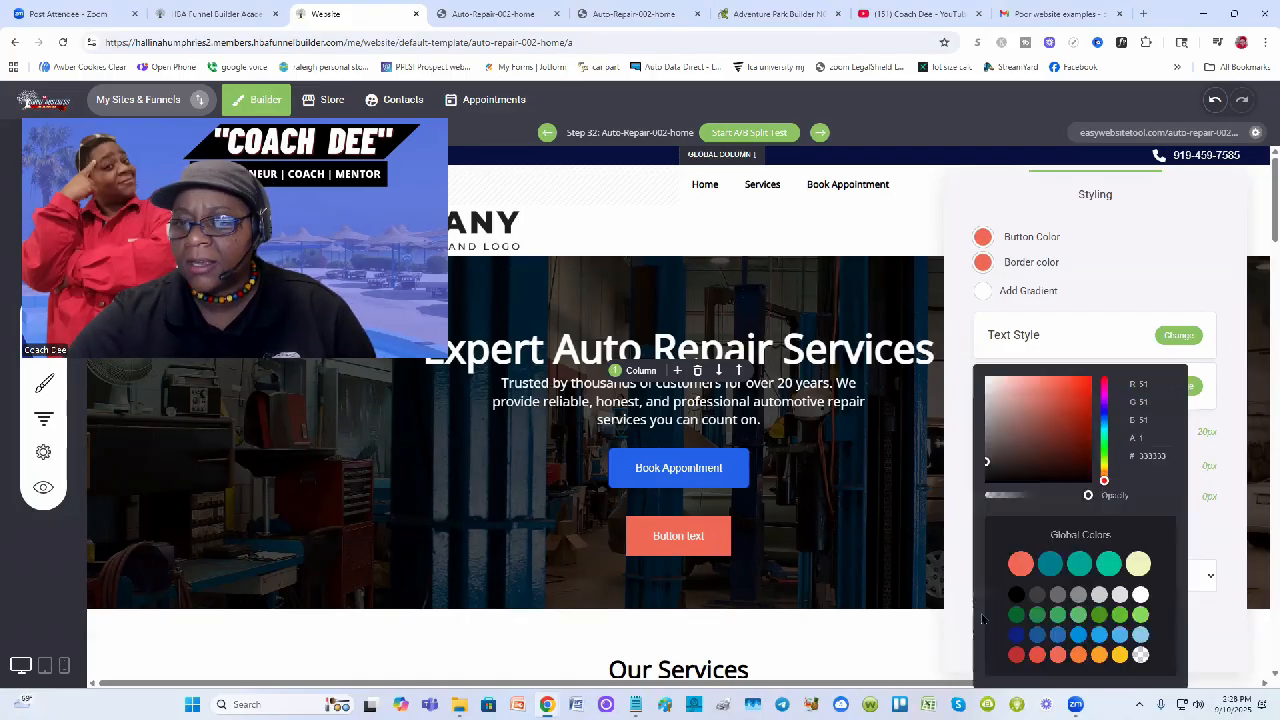
left_click_drag(1037, 429, 1080, 387)
left_click(901, 497)
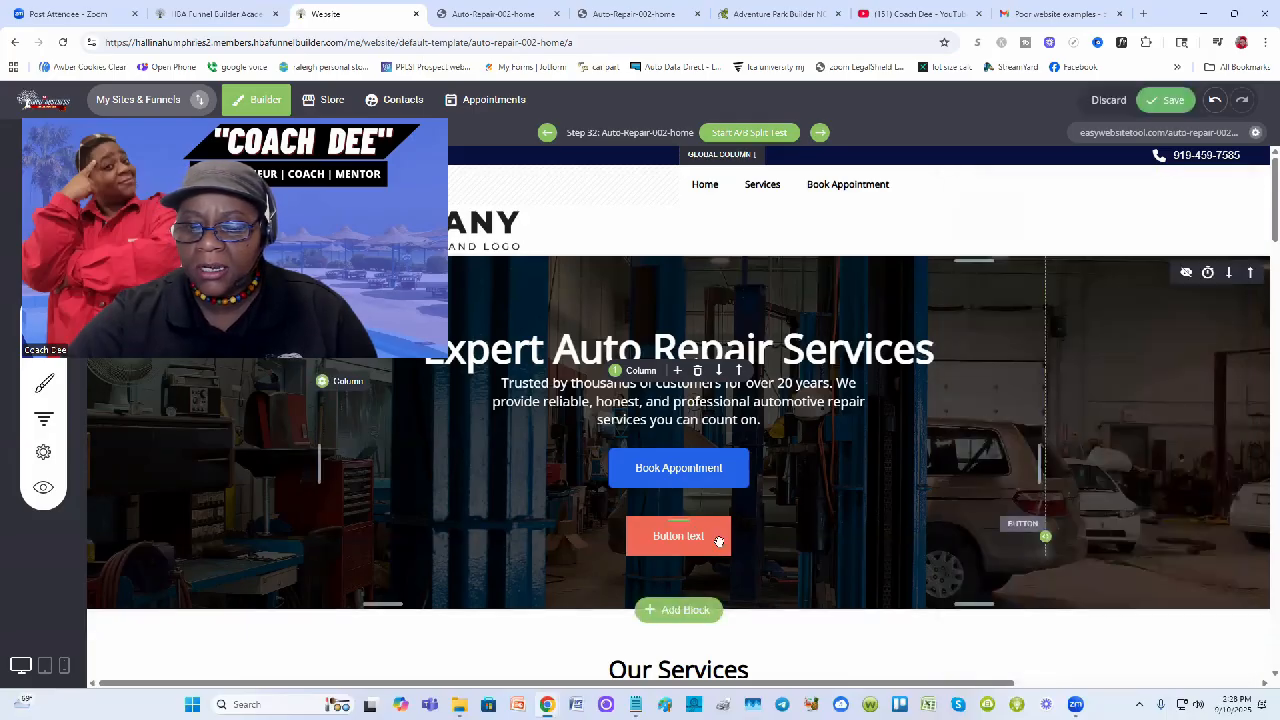
Copy the hex code of the "Button text" button's fill color and close its styling settings.
left_click(393, 498)
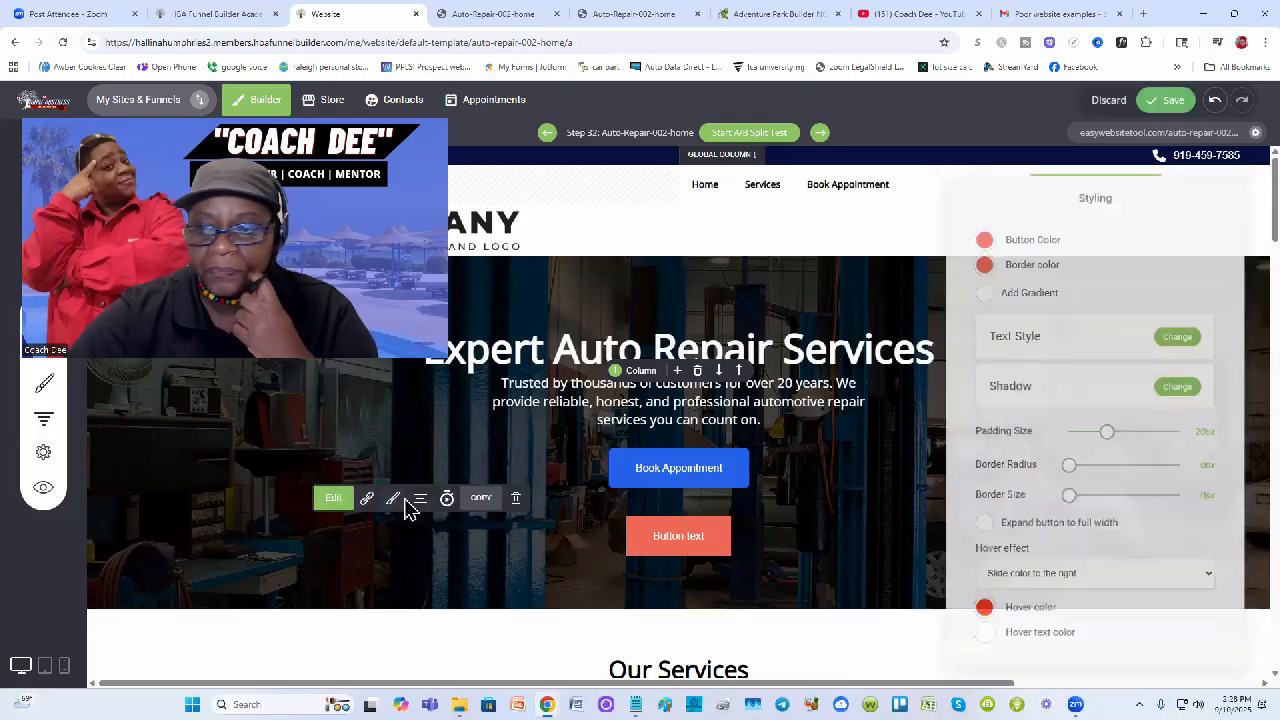
left_click(985, 242)
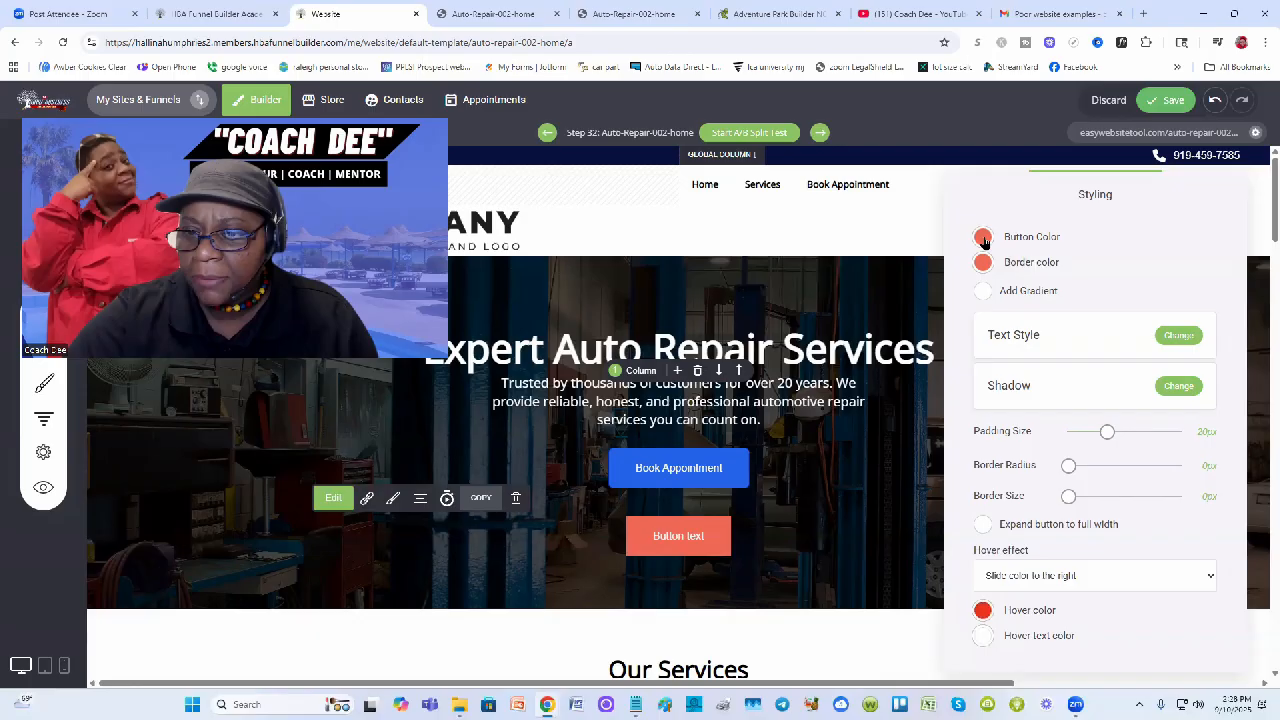
right_click(1158, 341)
left_click(1033, 404)
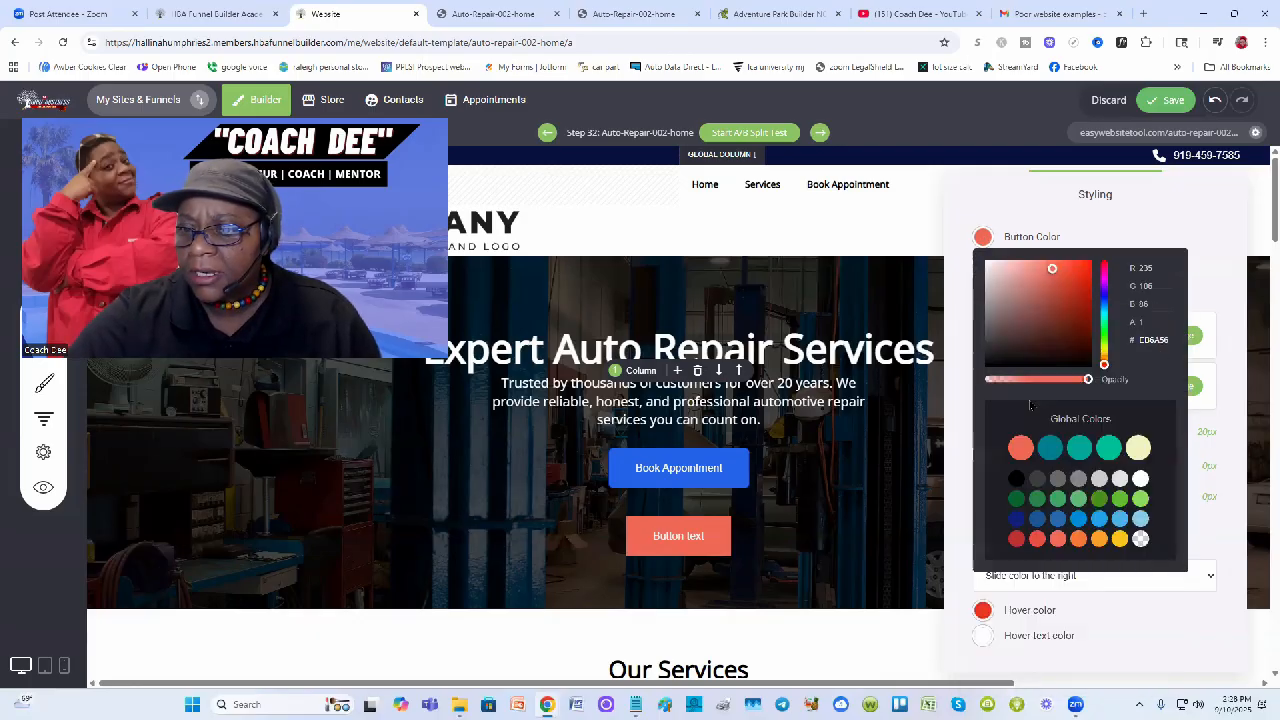
left_click(943, 513)
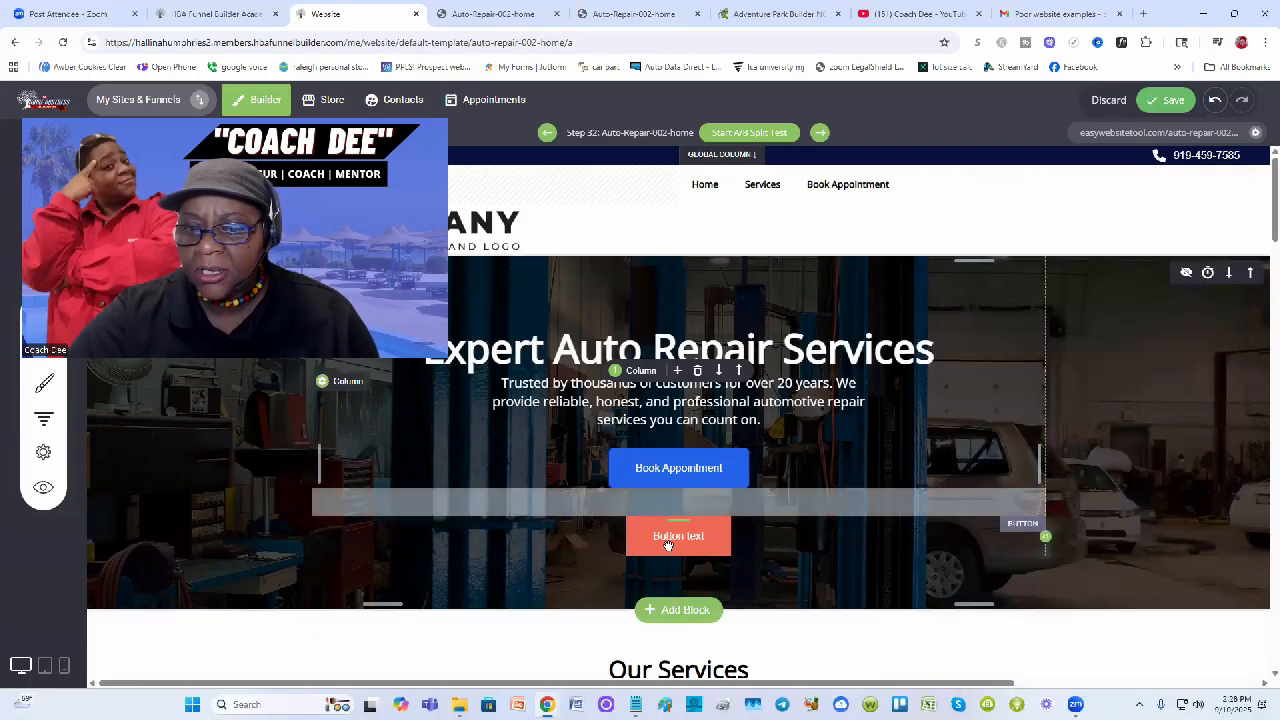
Set the orange "Button text" button's hover color to the fill color ED6A56 and darken it to A92E1A.
left_click(679, 539)
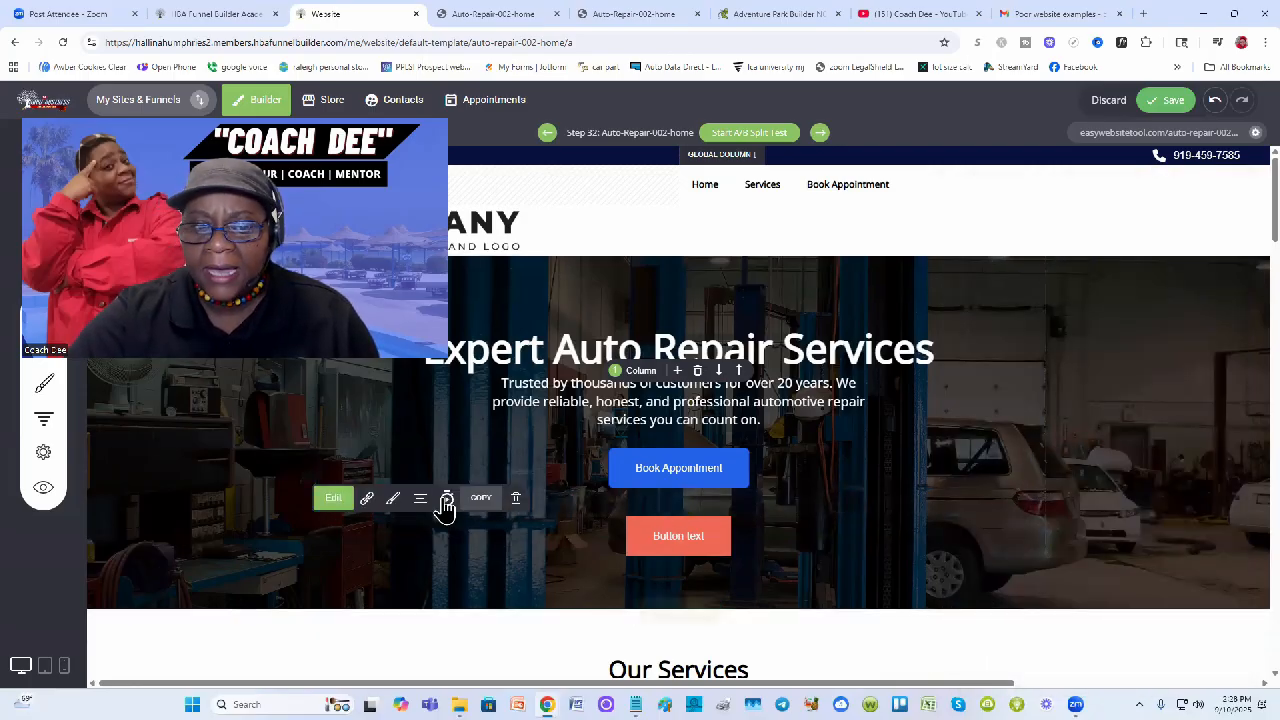
left_click(392, 499)
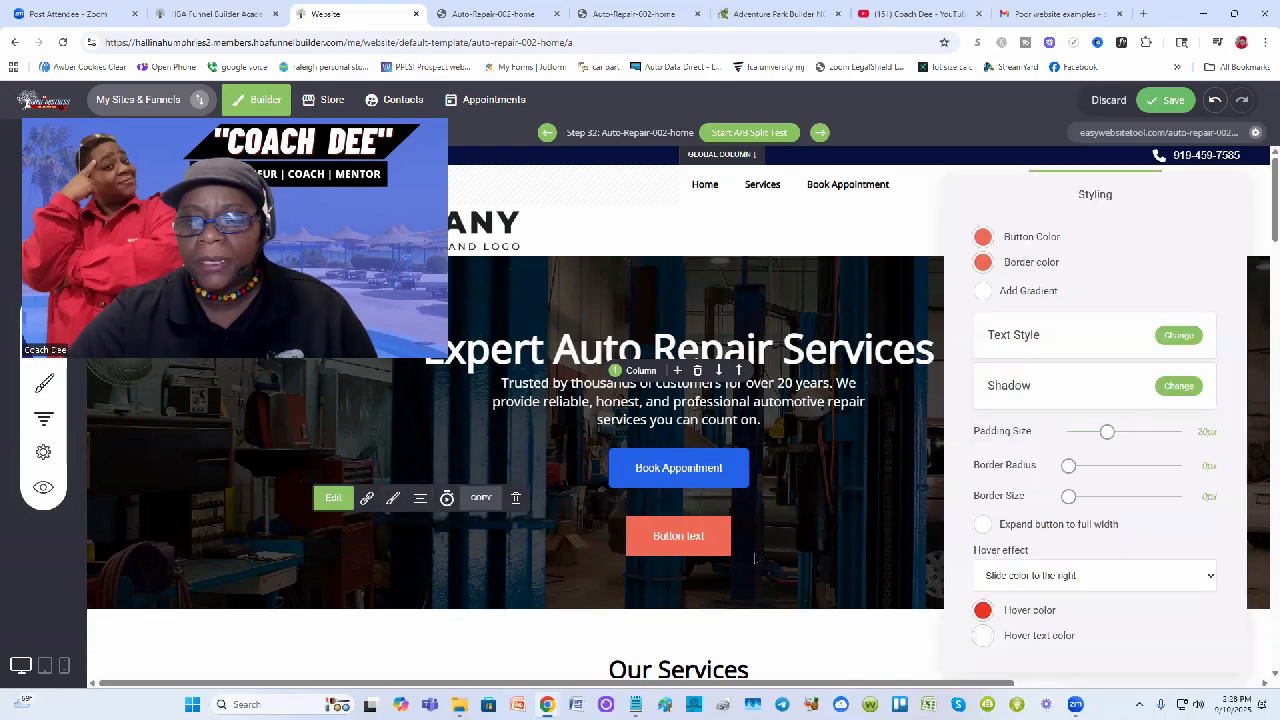
left_click(984, 611)
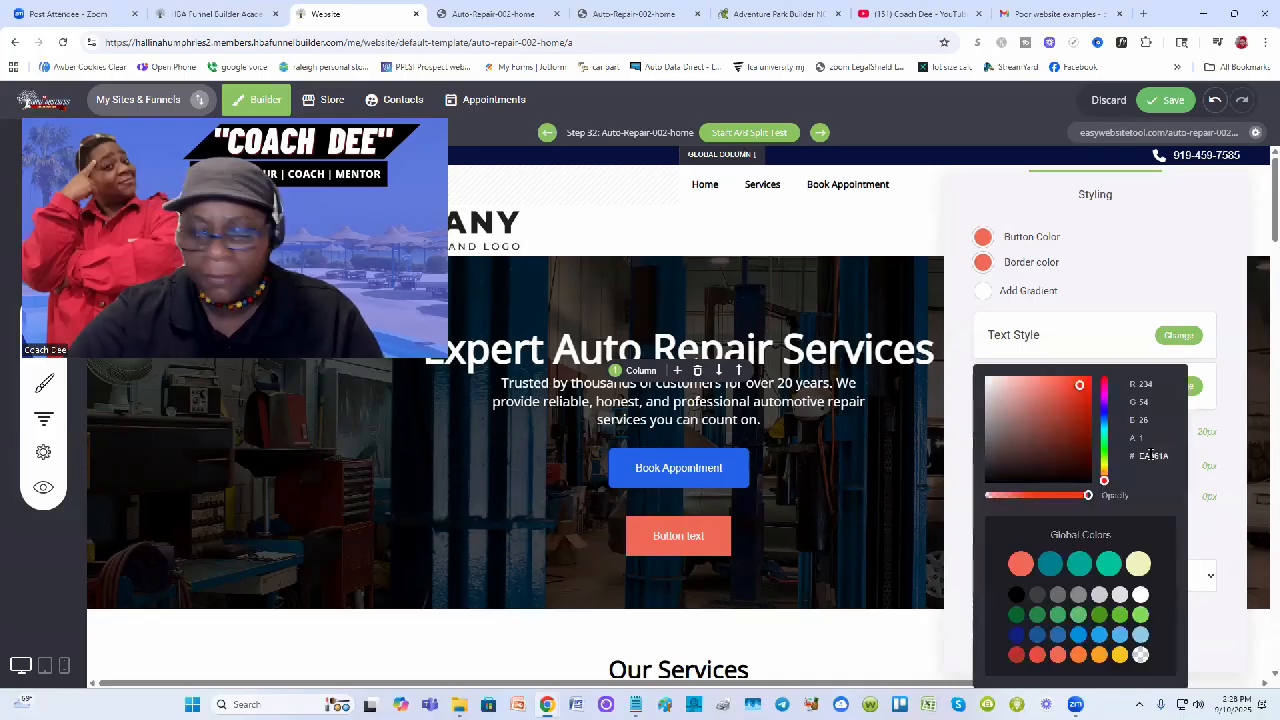
type("EE6A56")
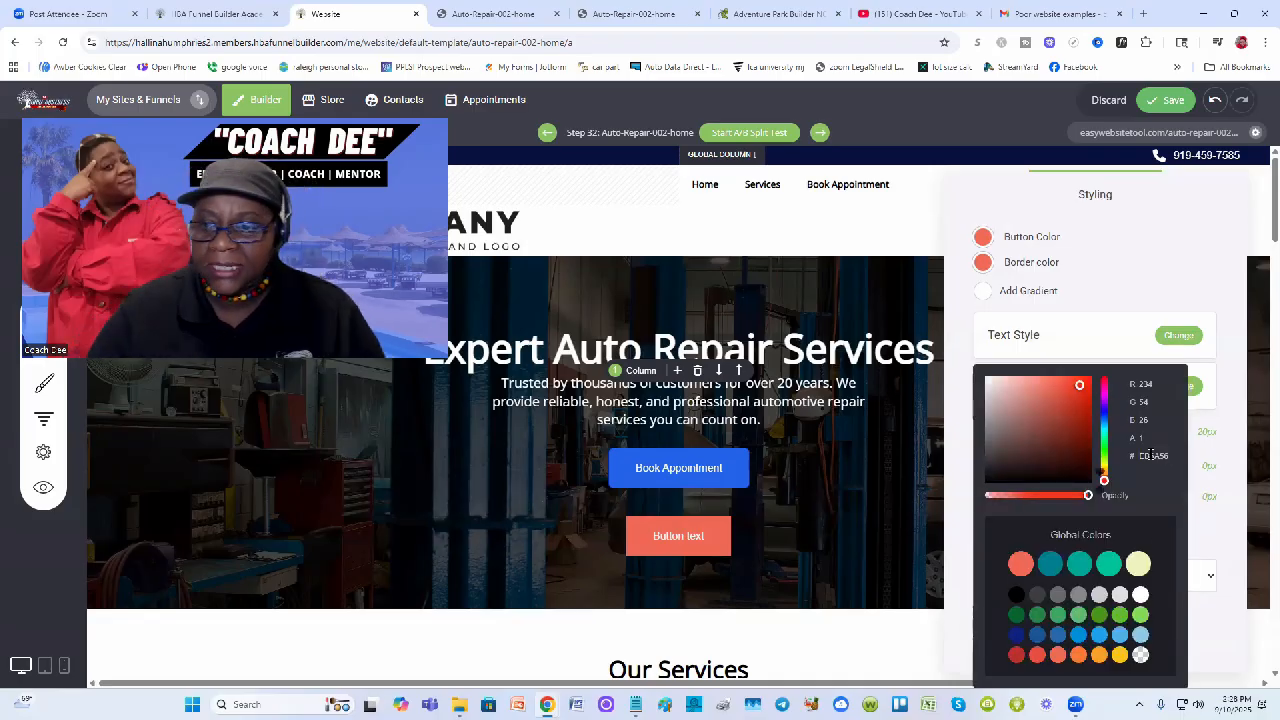
left_click(1169, 480)
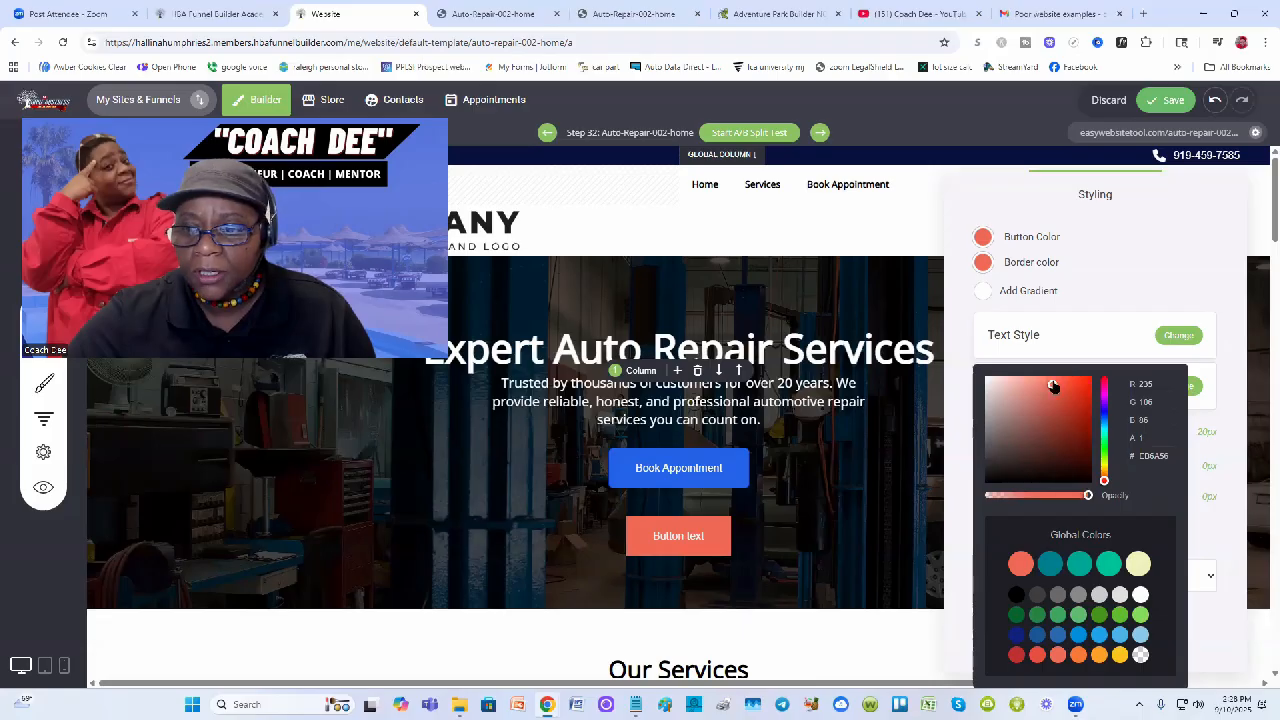
left_click_drag(1052, 384, 1066, 399)
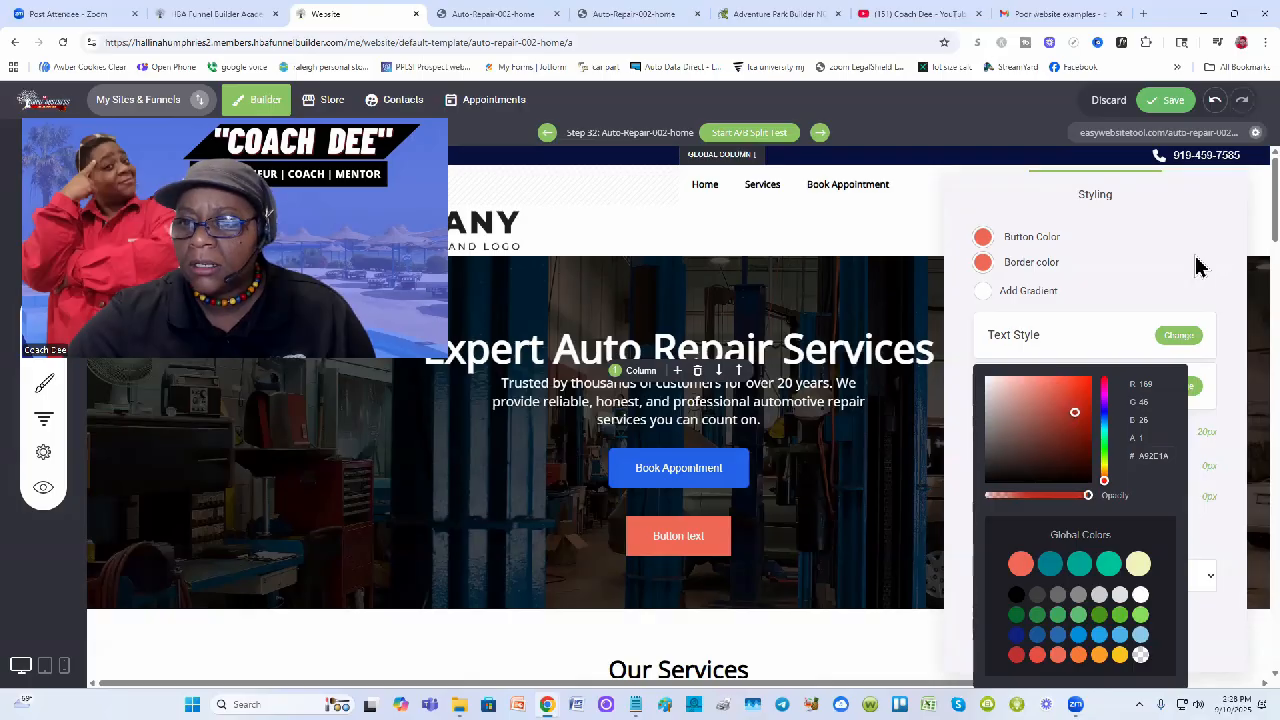
left_click(868, 295)
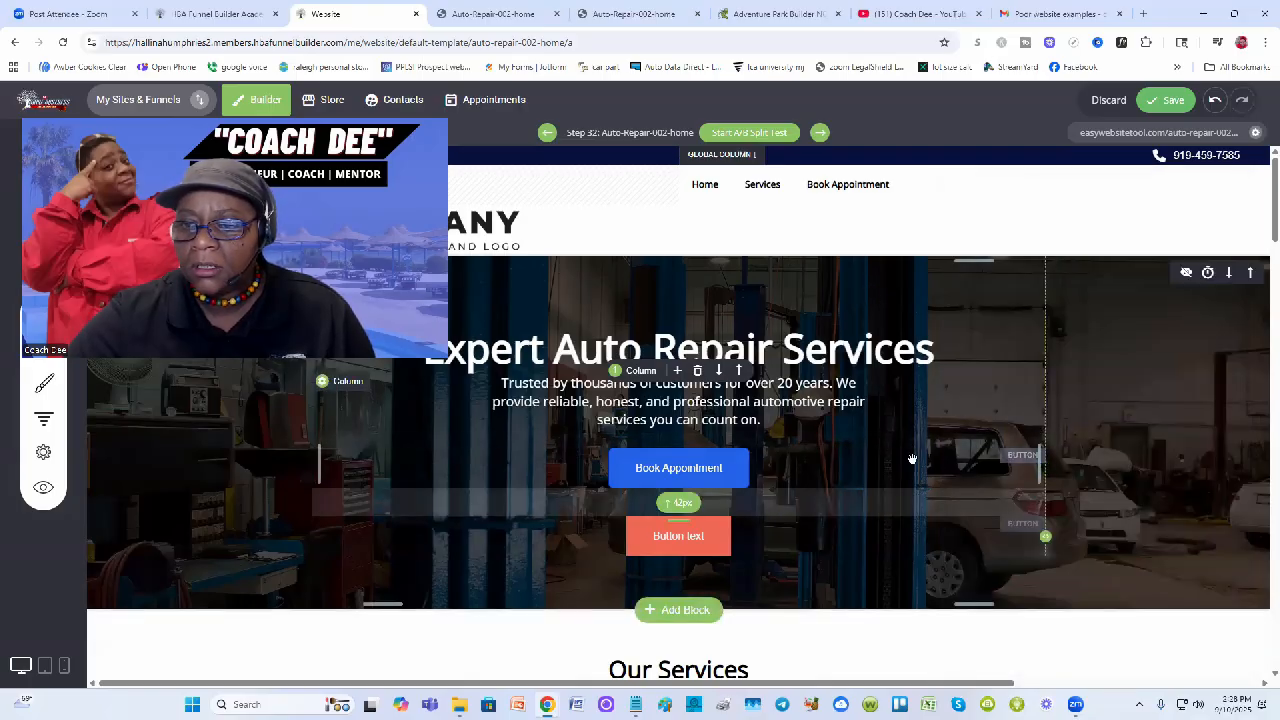
Save the page and check the "Button text" button's hover effect on the live Auto-Repair-002-home page.
left_click(1166, 100)
left_click(482, 15)
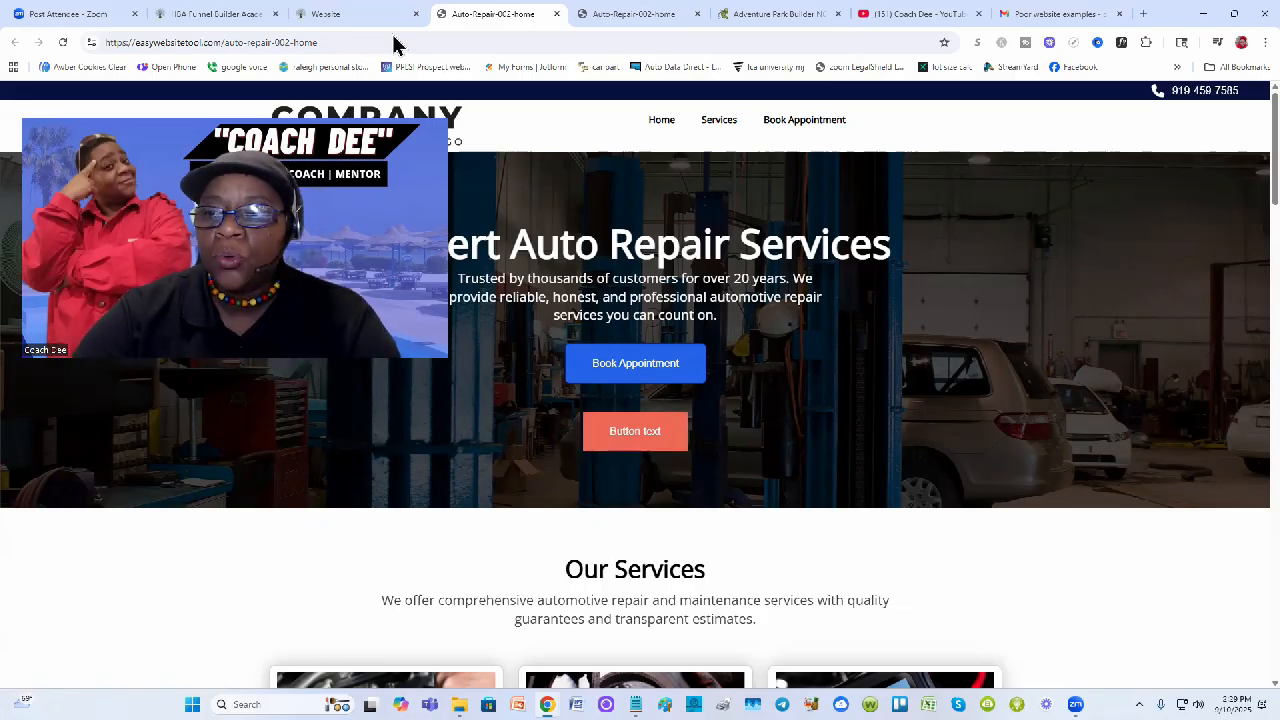
left_click_drag(294, 249, 1115, 270)
Return to the editor and delete both the Book Appointment button and the orange "Button text" button from the hero block.
left_click(340, 14)
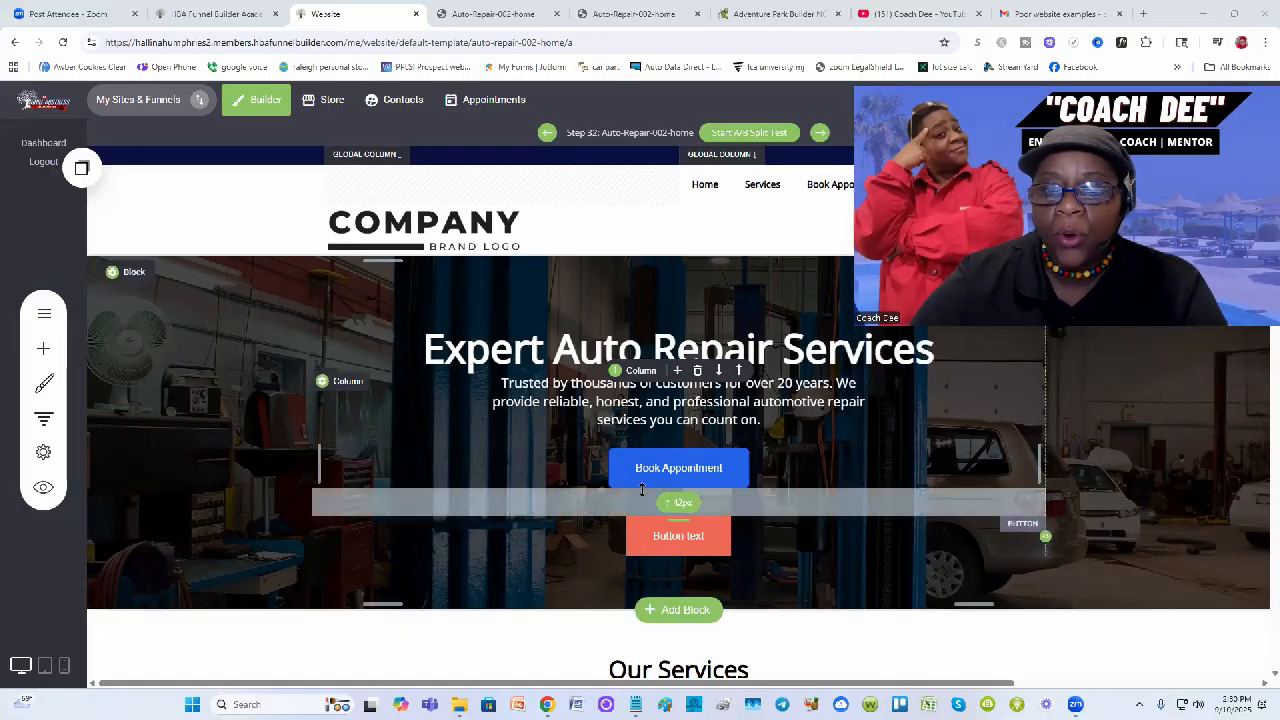
left_click(663, 477)
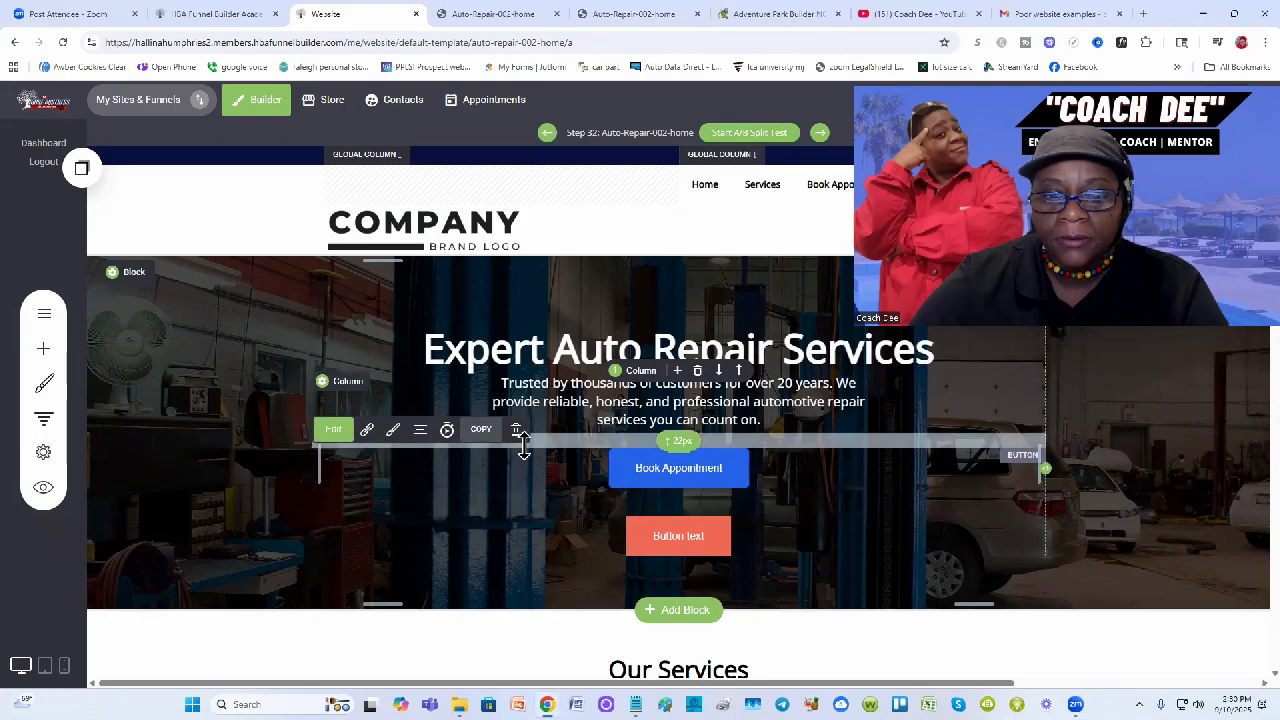
left_click(517, 434)
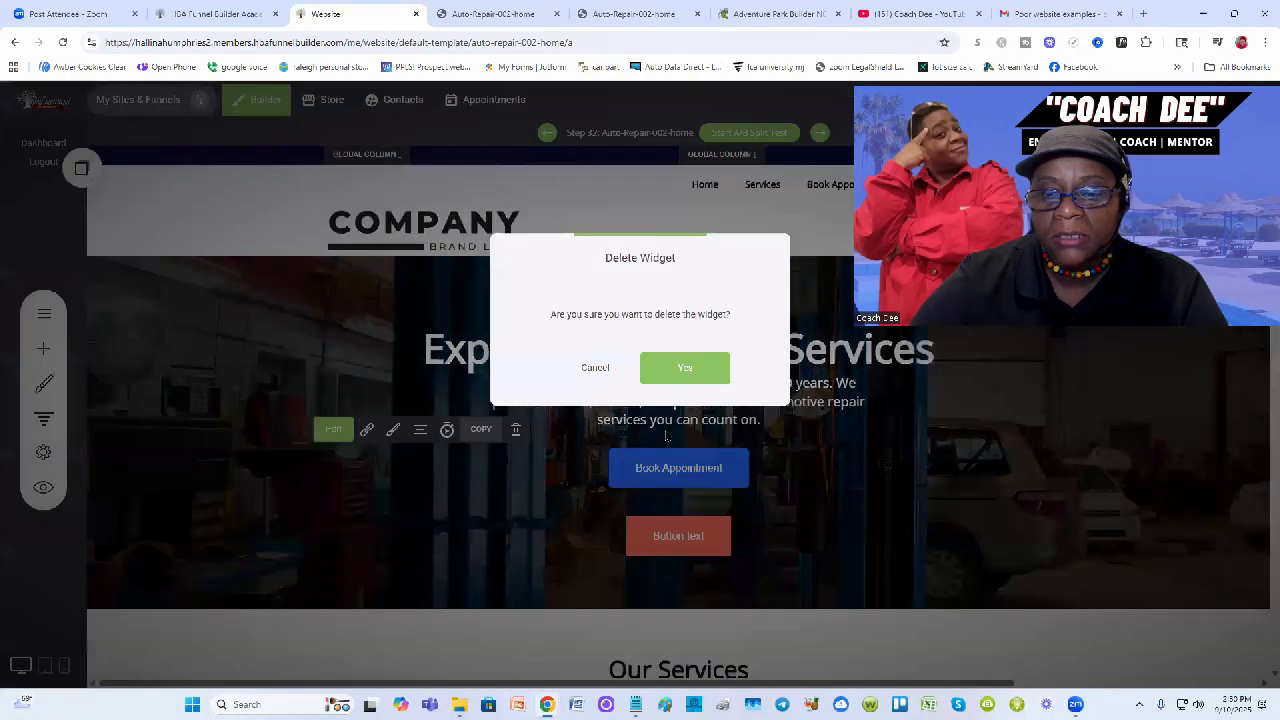
left_click(685, 372)
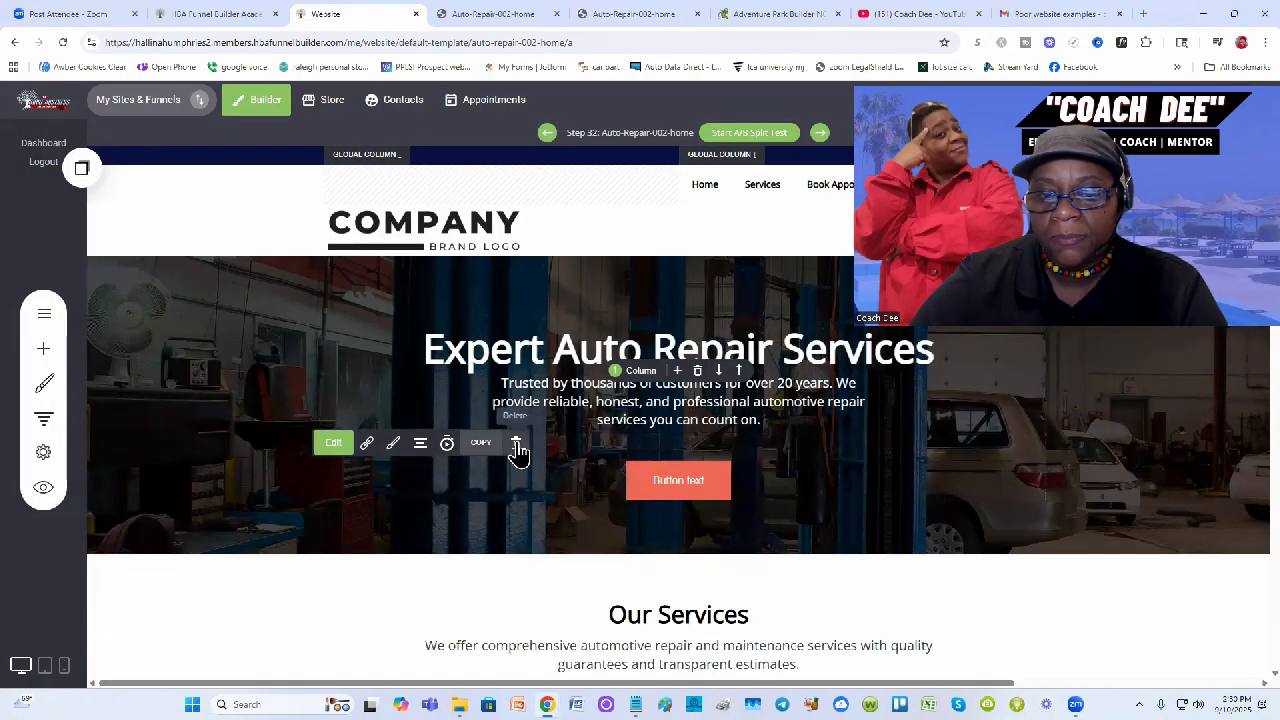
left_click(516, 443)
left_click(702, 367)
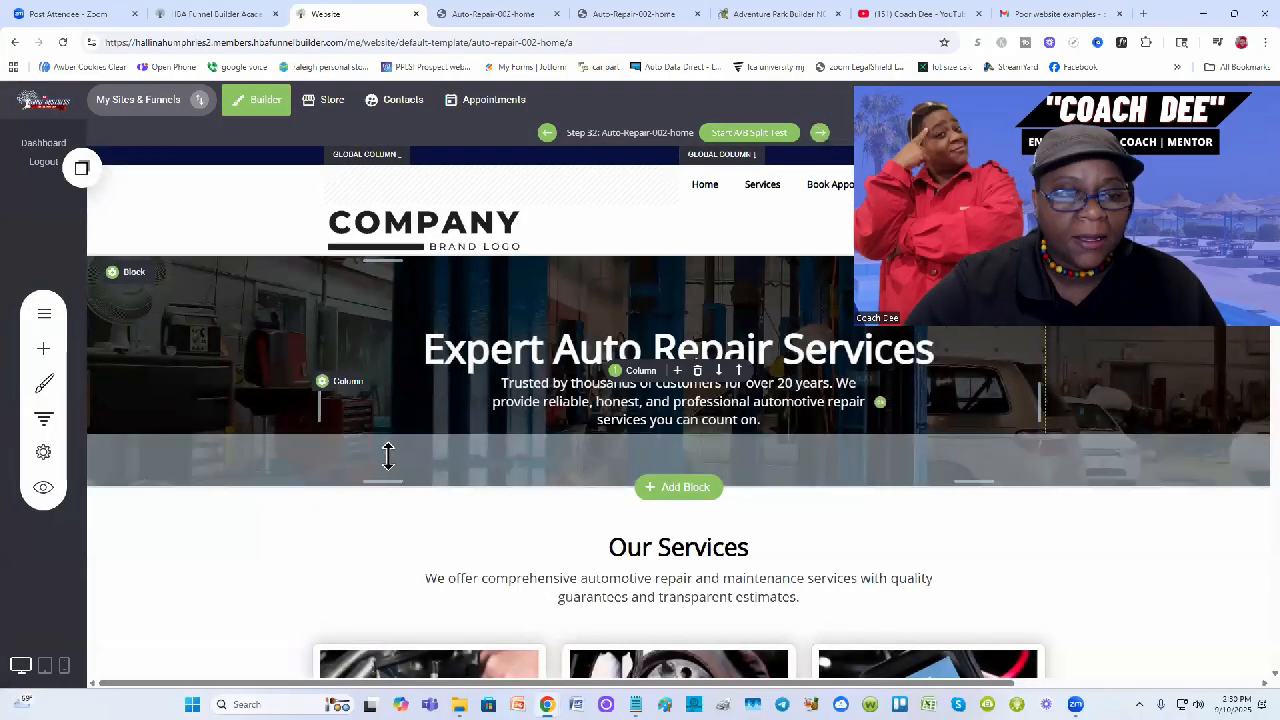
Add a text widget below the hero paragraph and replace its placeholder text with "Book Appointment".
left_click(43, 347)
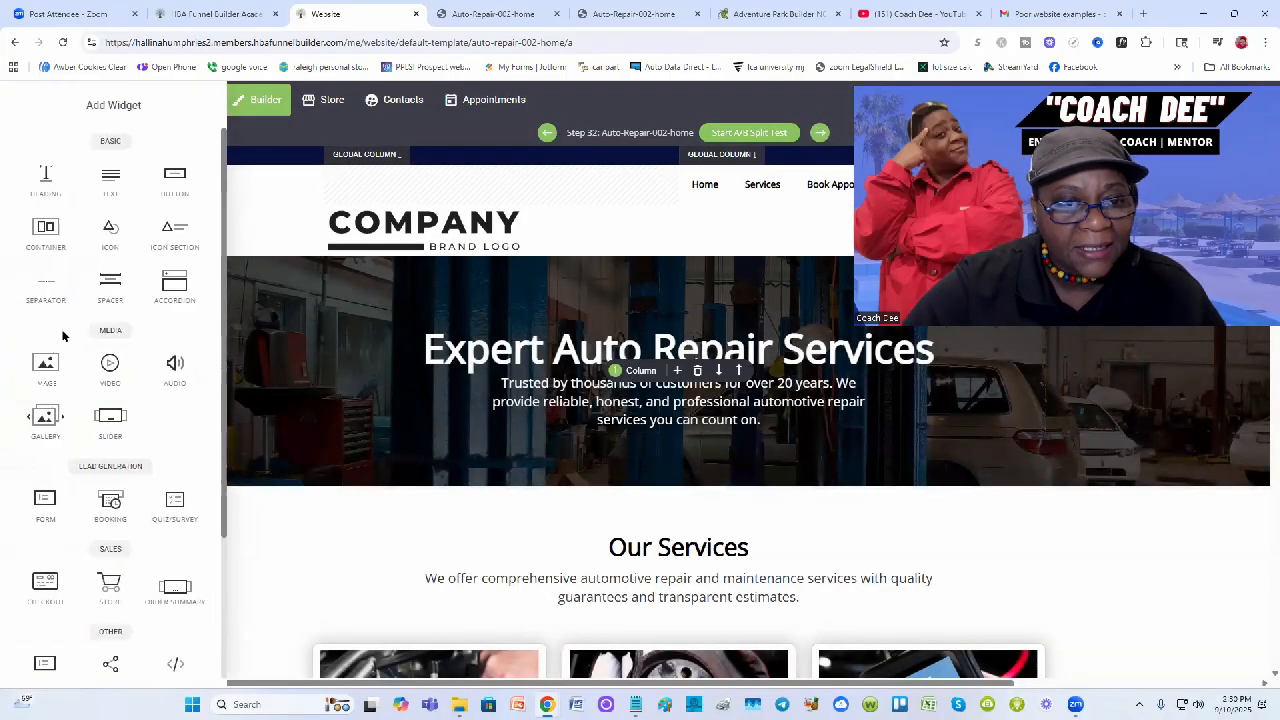
left_click_drag(102, 197, 650, 410)
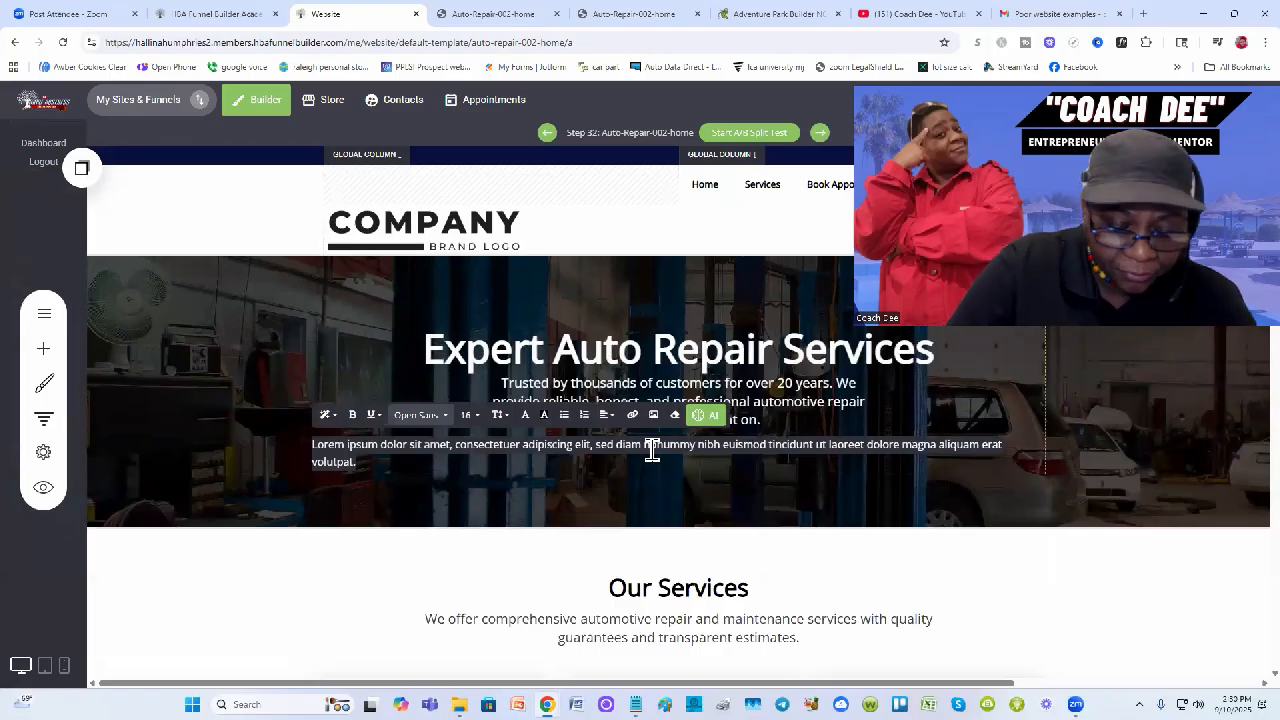
key("BackSpace")
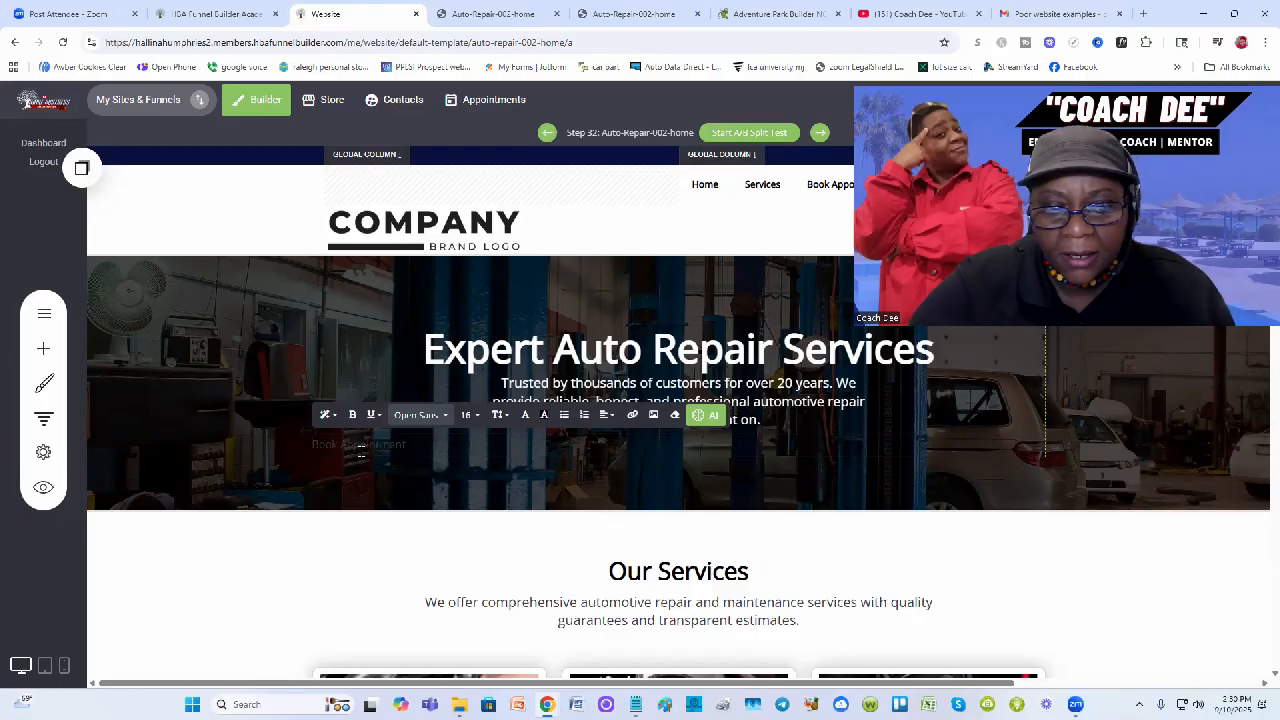
Center the "Book Appointment" text in the hero block and set its text color to white.
left_click(605, 414)
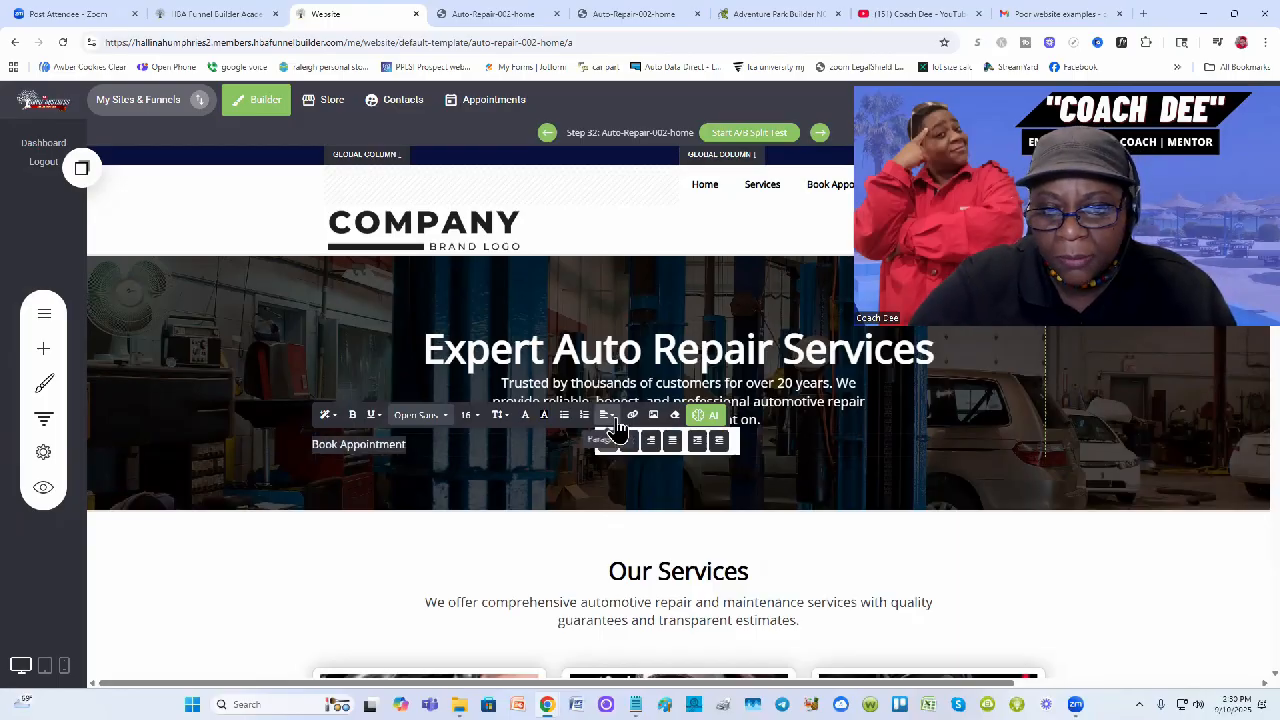
left_click(630, 443)
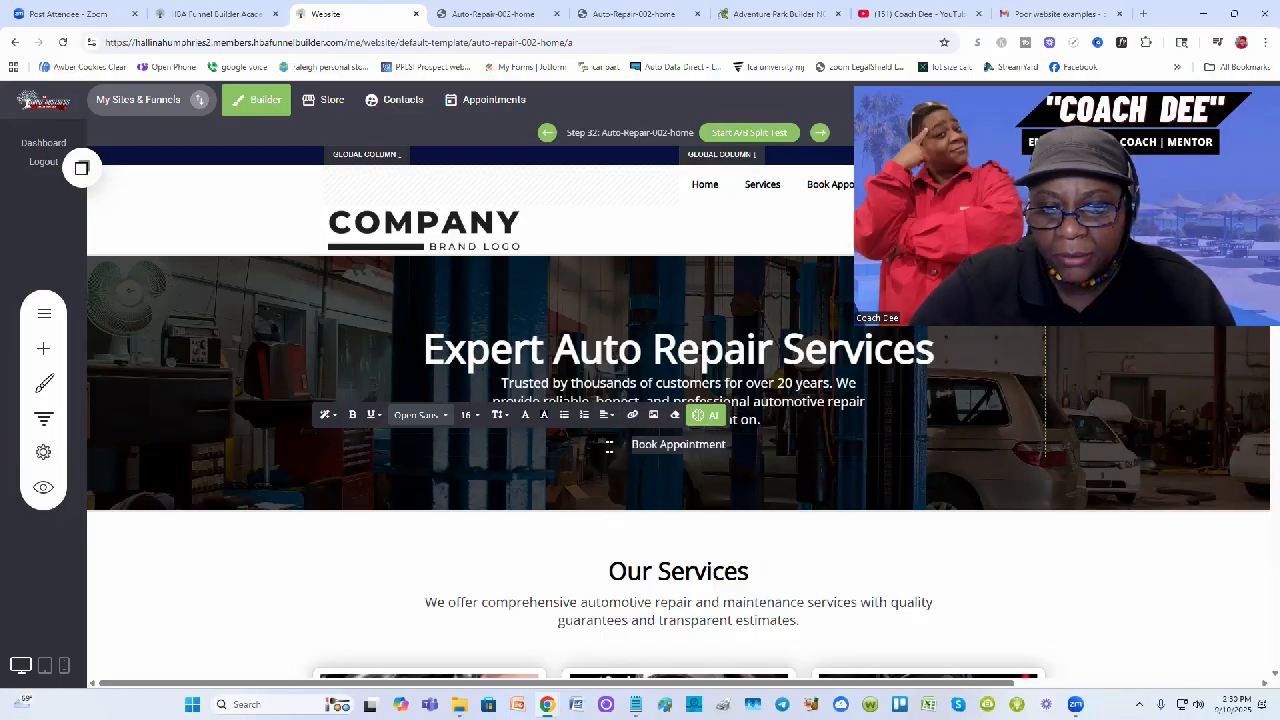
left_click(529, 421)
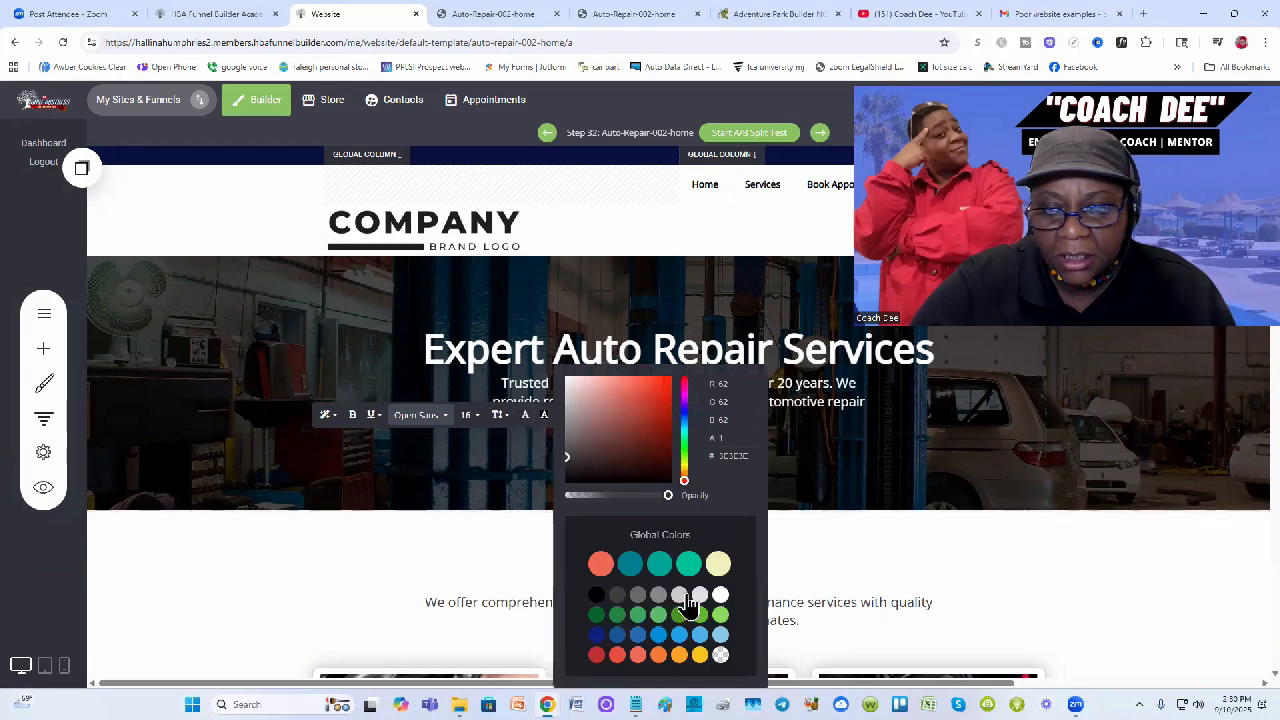
left_click(881, 457)
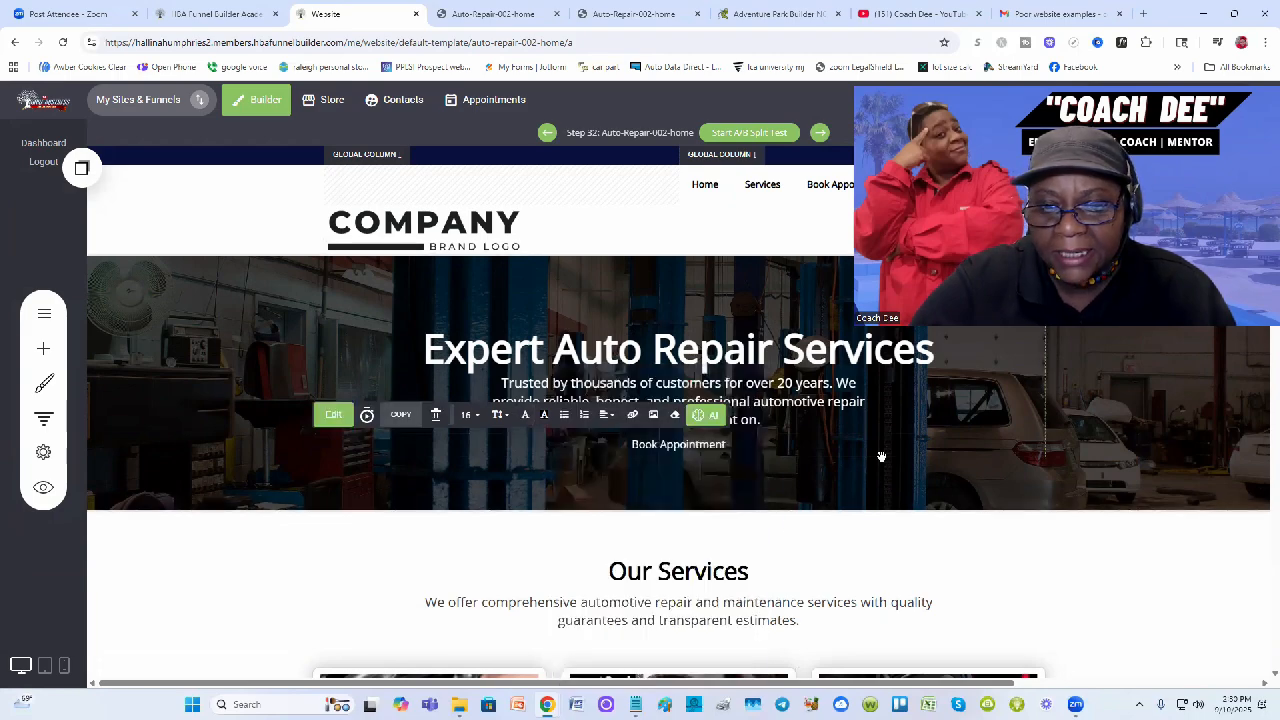
Link the "Book Appointment" text in the hero block to the "porfolio main" funnel step.
left_click(667, 451)
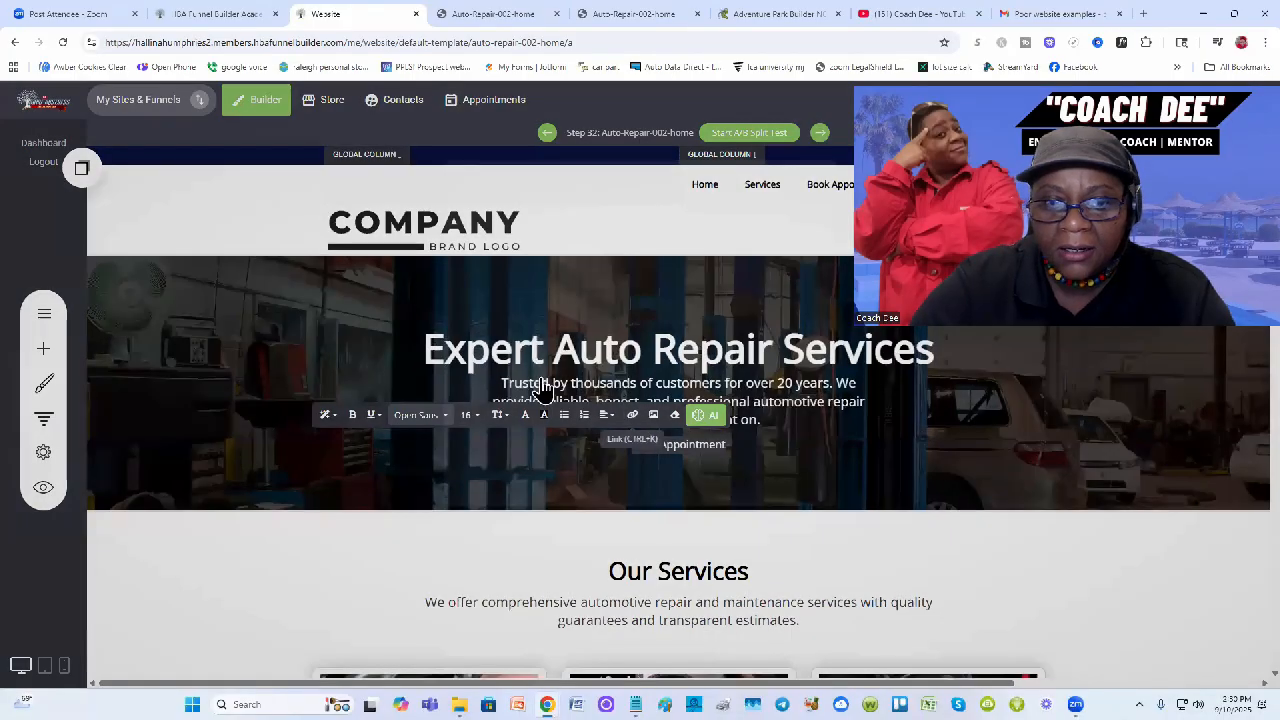
left_click(632, 415)
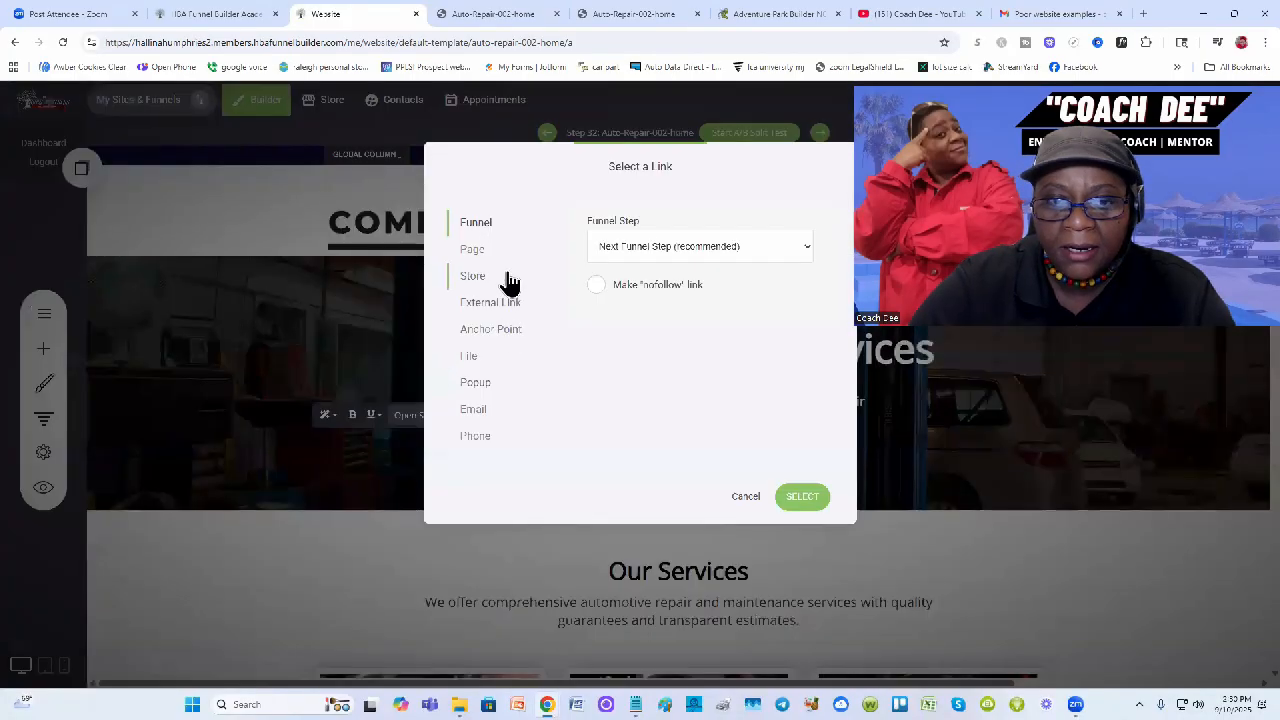
left_click(803, 250)
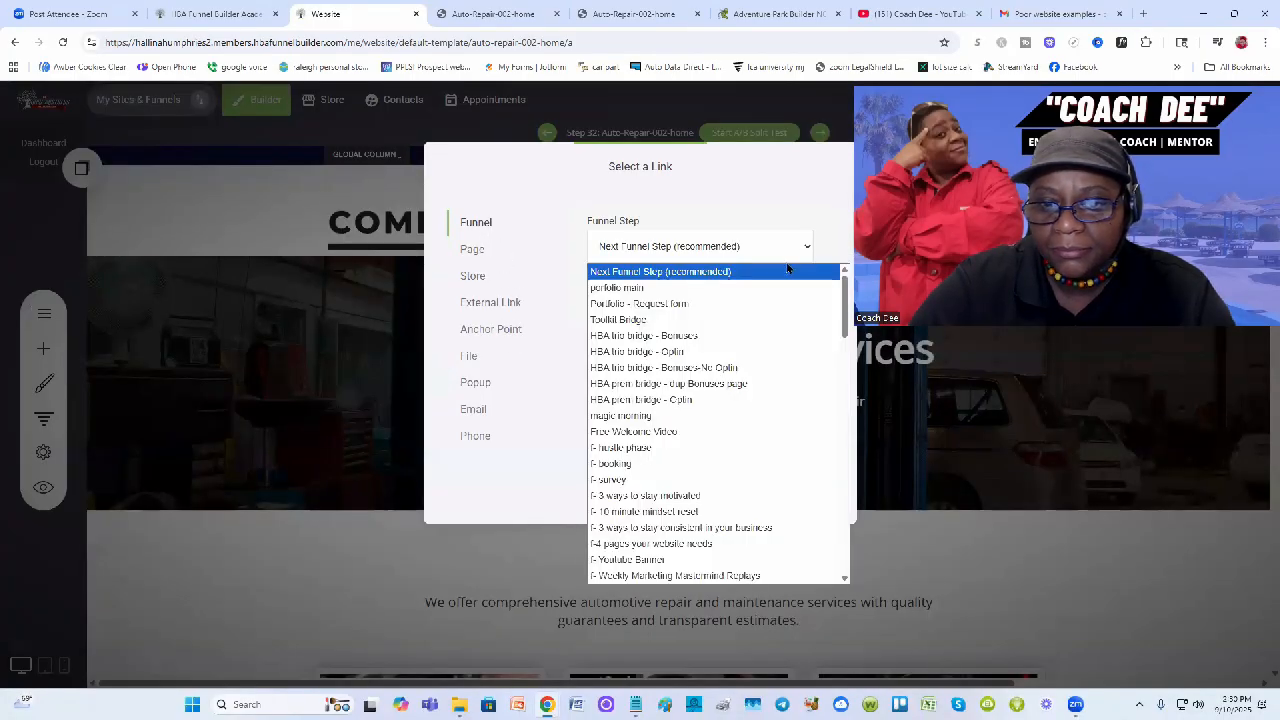
left_click(777, 287)
left_click(792, 502)
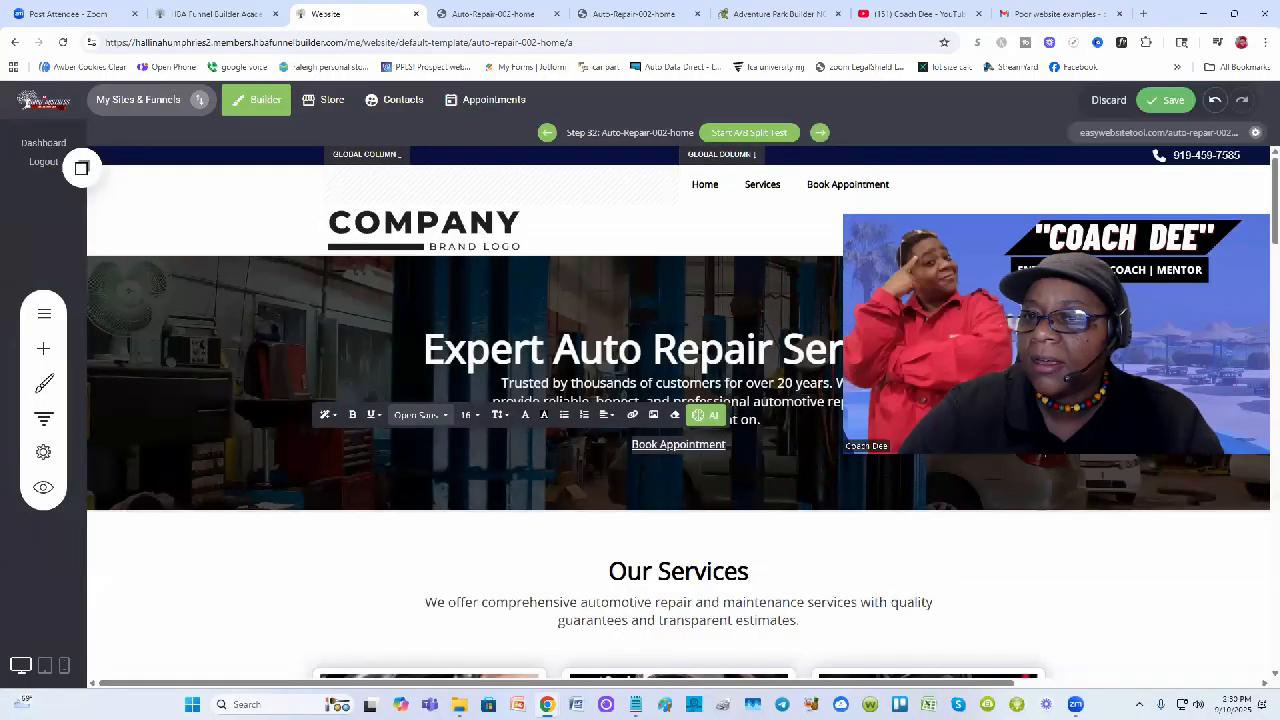
Reload the live Auto-Repair-002-home page to check the "Book Appointment" text link, and return to the editor.
left_click(478, 8)
left_click(62, 44)
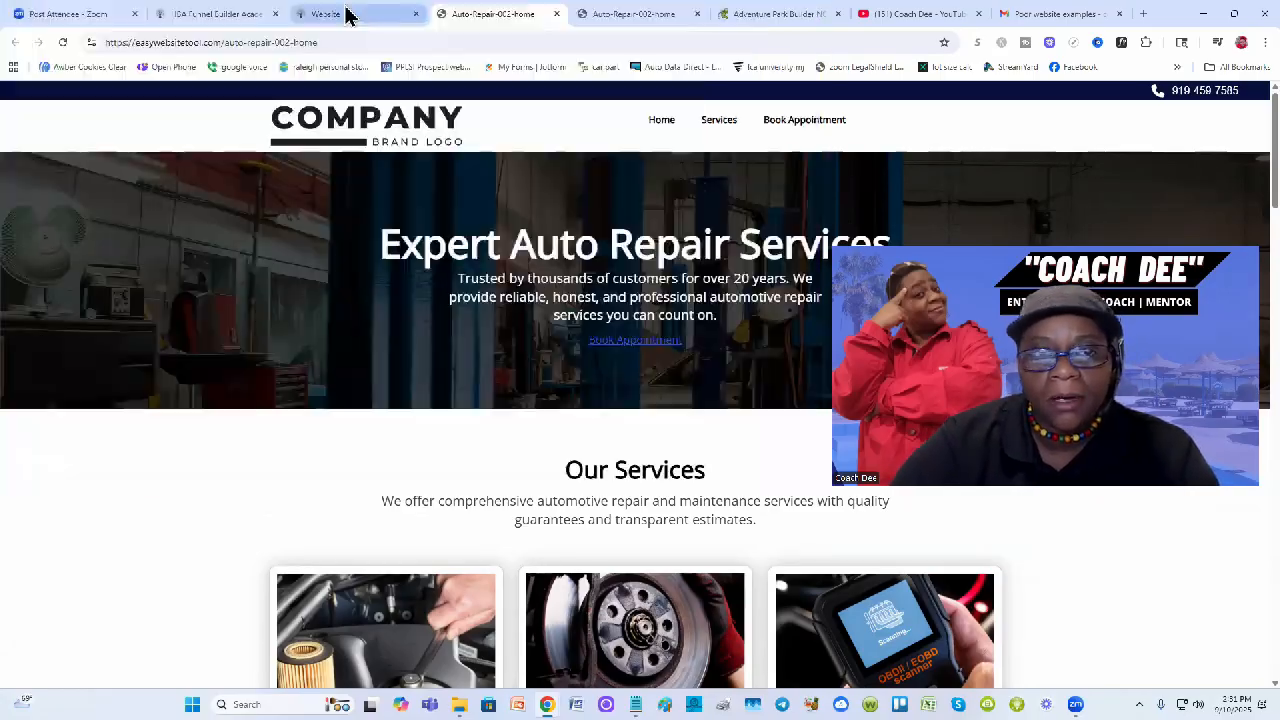
left_click(346, 13)
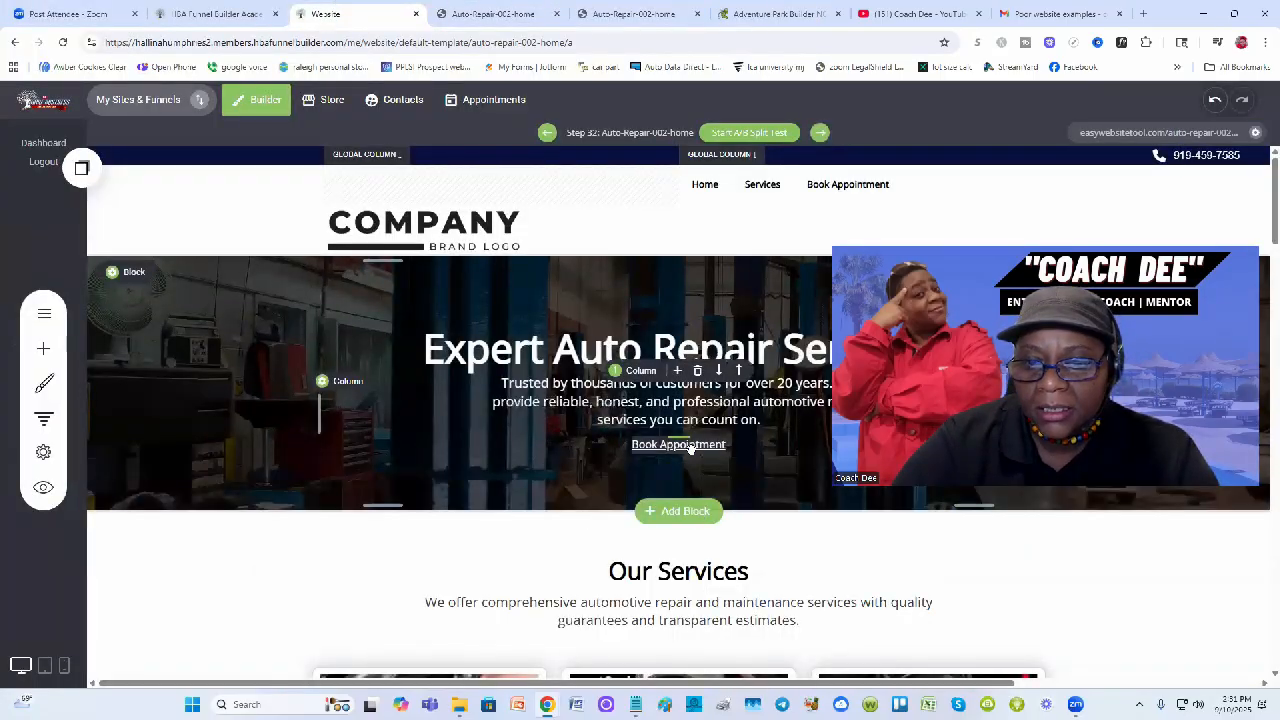
Move the "Book Appointment" text link above the "Our Services" heading, save the page and reload the live page to check it.
left_click_drag(690, 448, 675, 548)
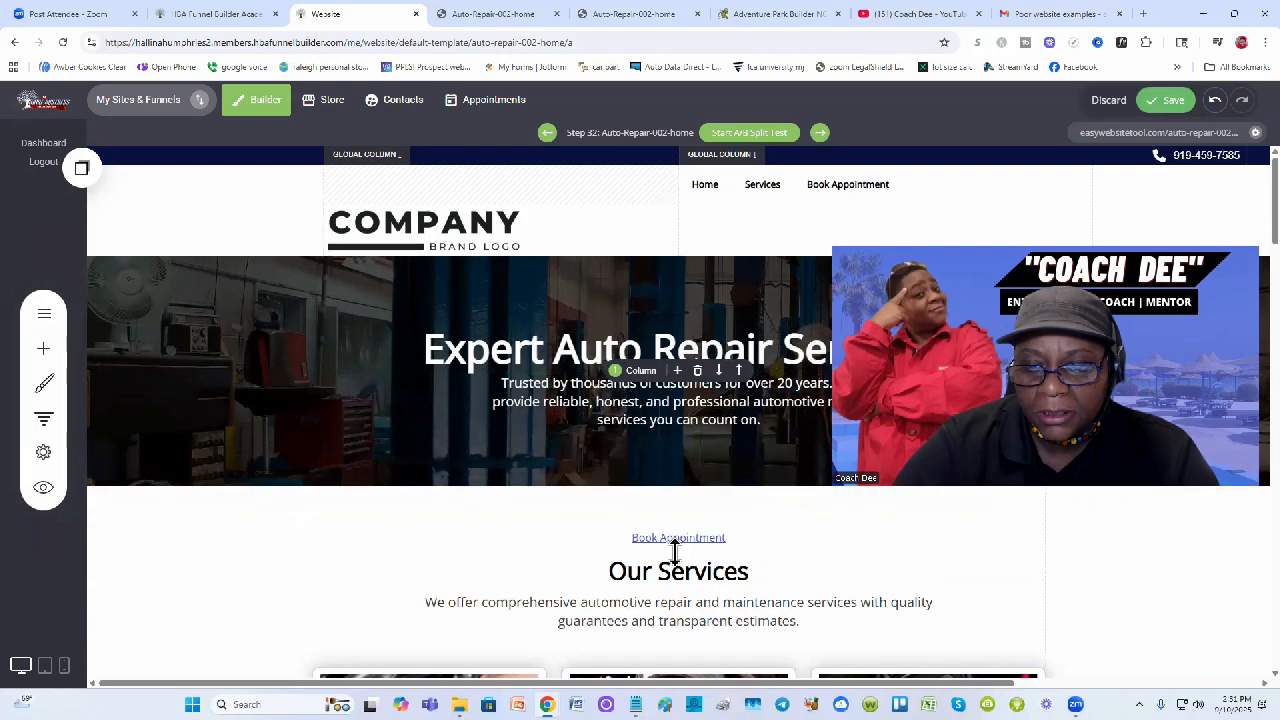
left_click(1150, 101)
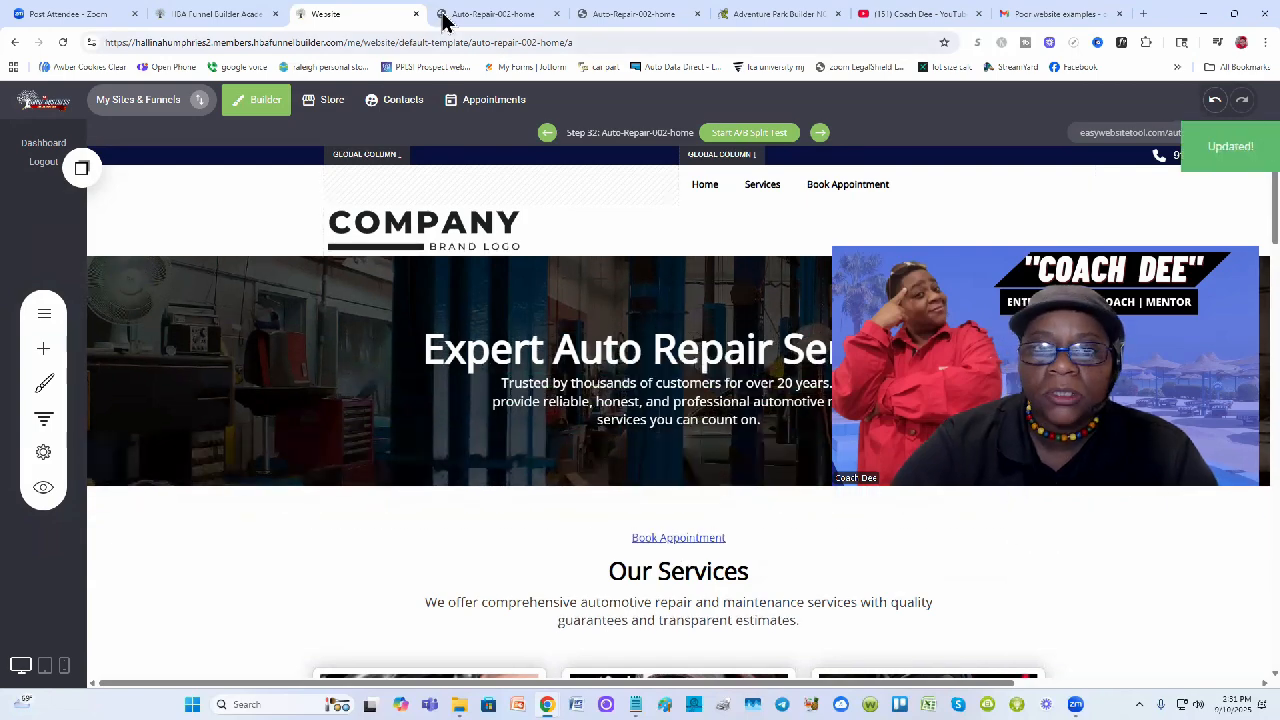
left_click(492, 13)
left_click(61, 42)
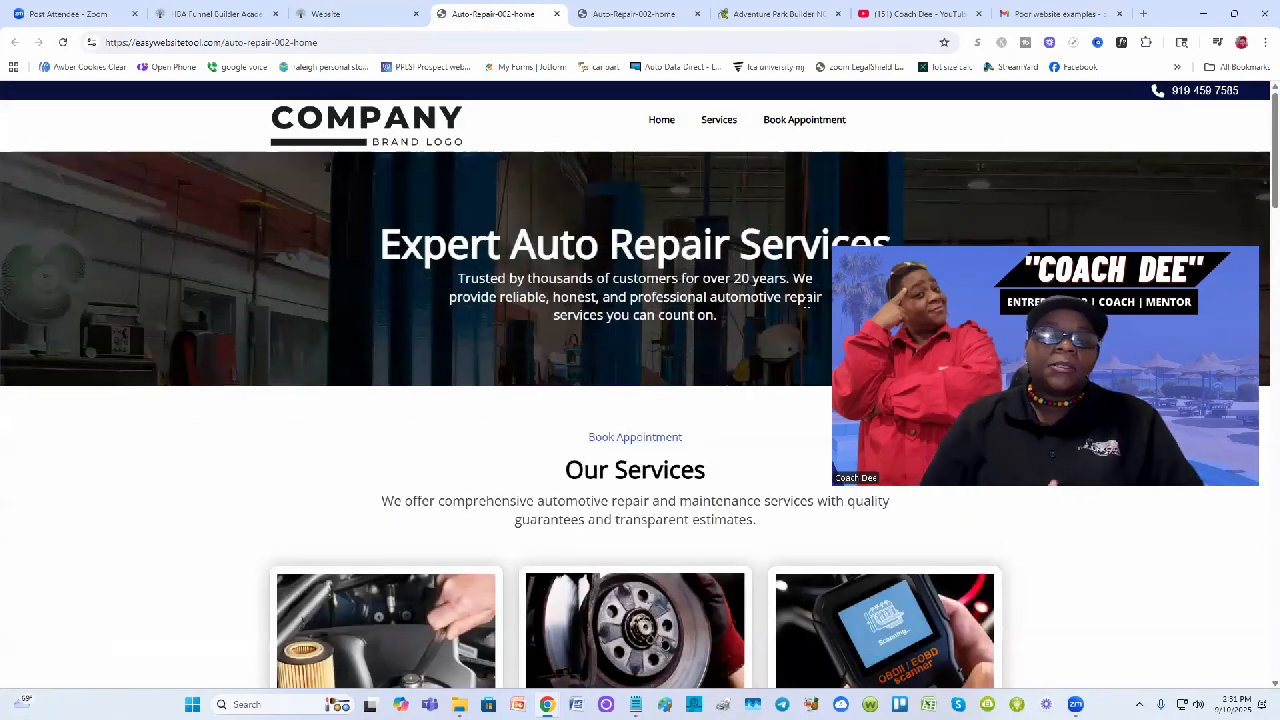
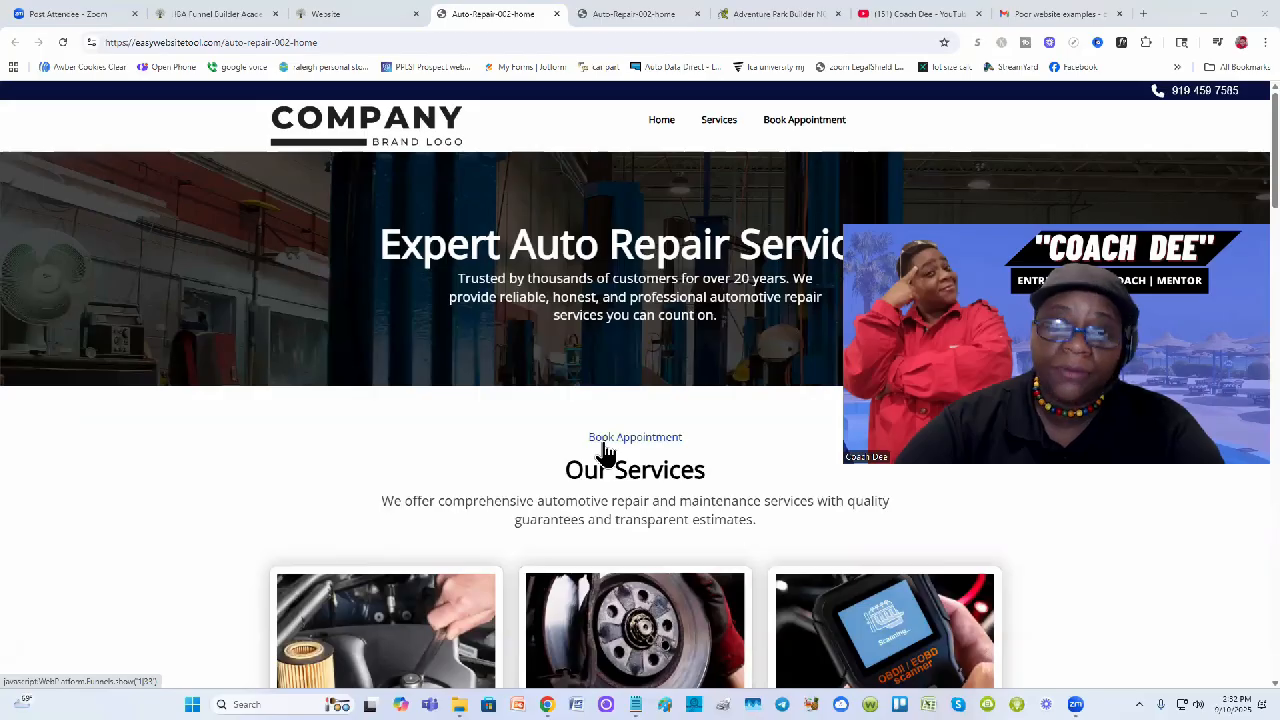
Return to the editor and add a new button widget below the hero block's paragraph.
left_click(348, 10)
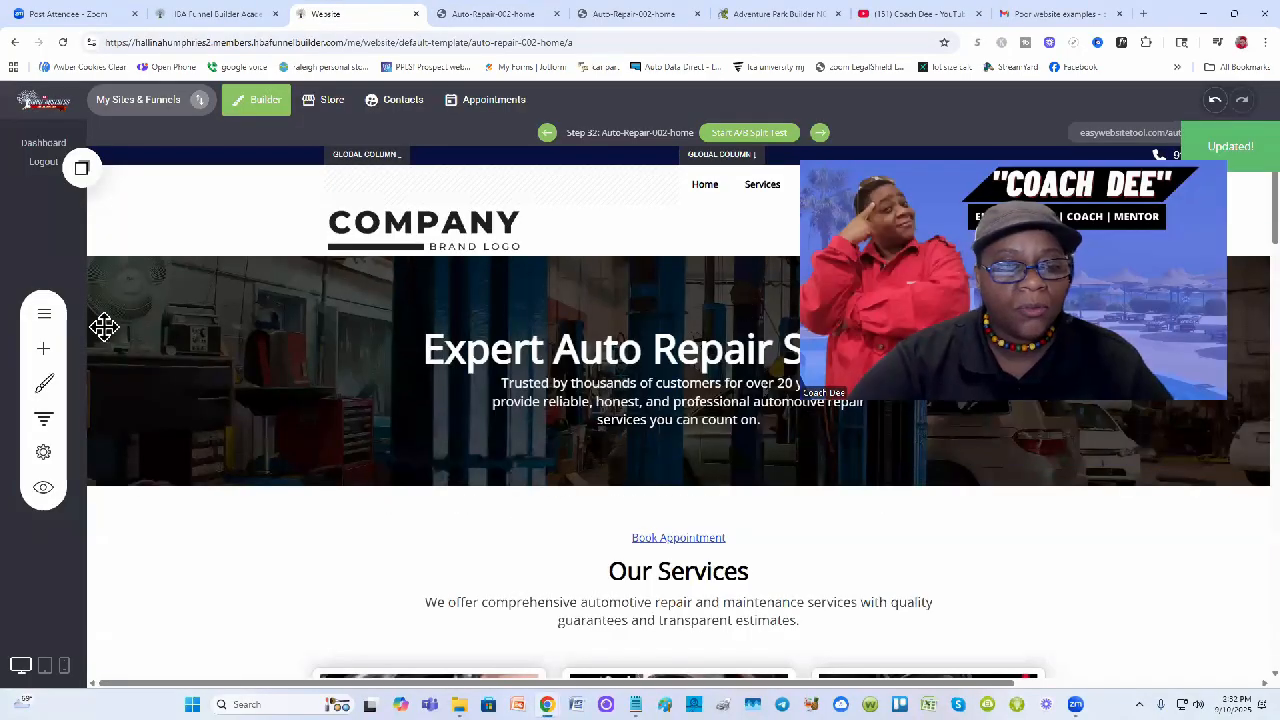
left_click(43, 348)
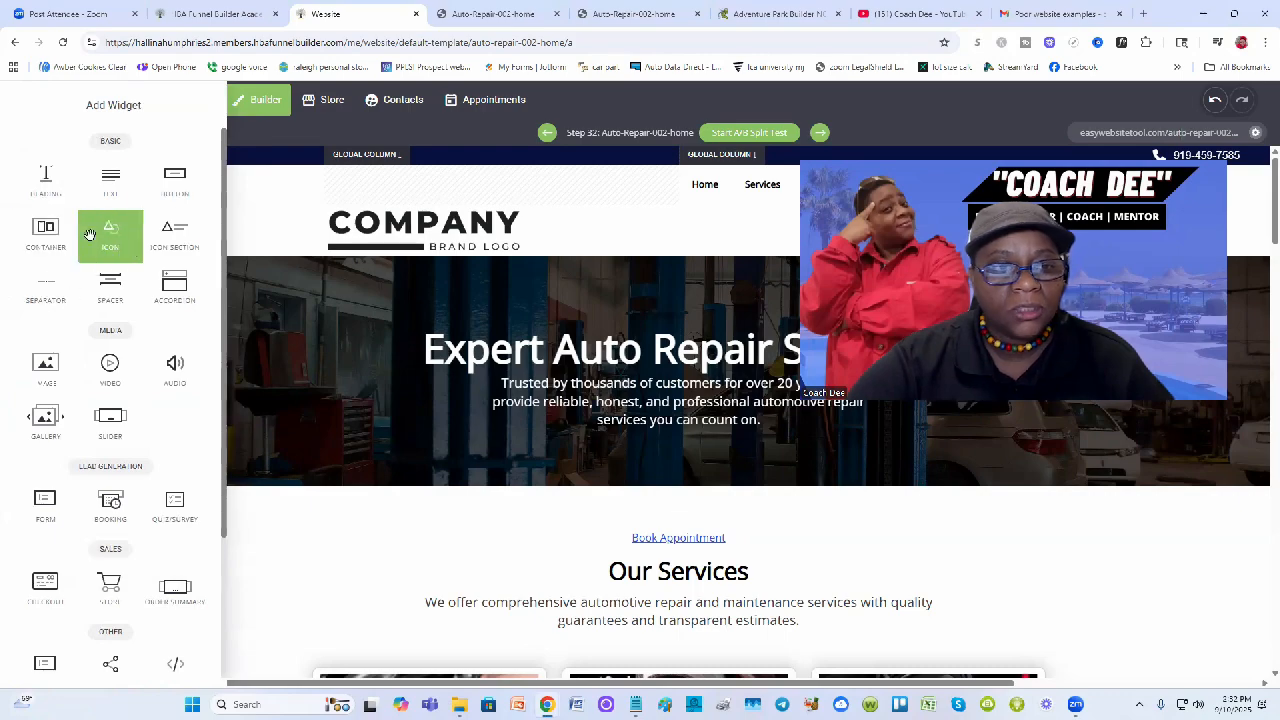
left_click_drag(175, 180, 678, 420)
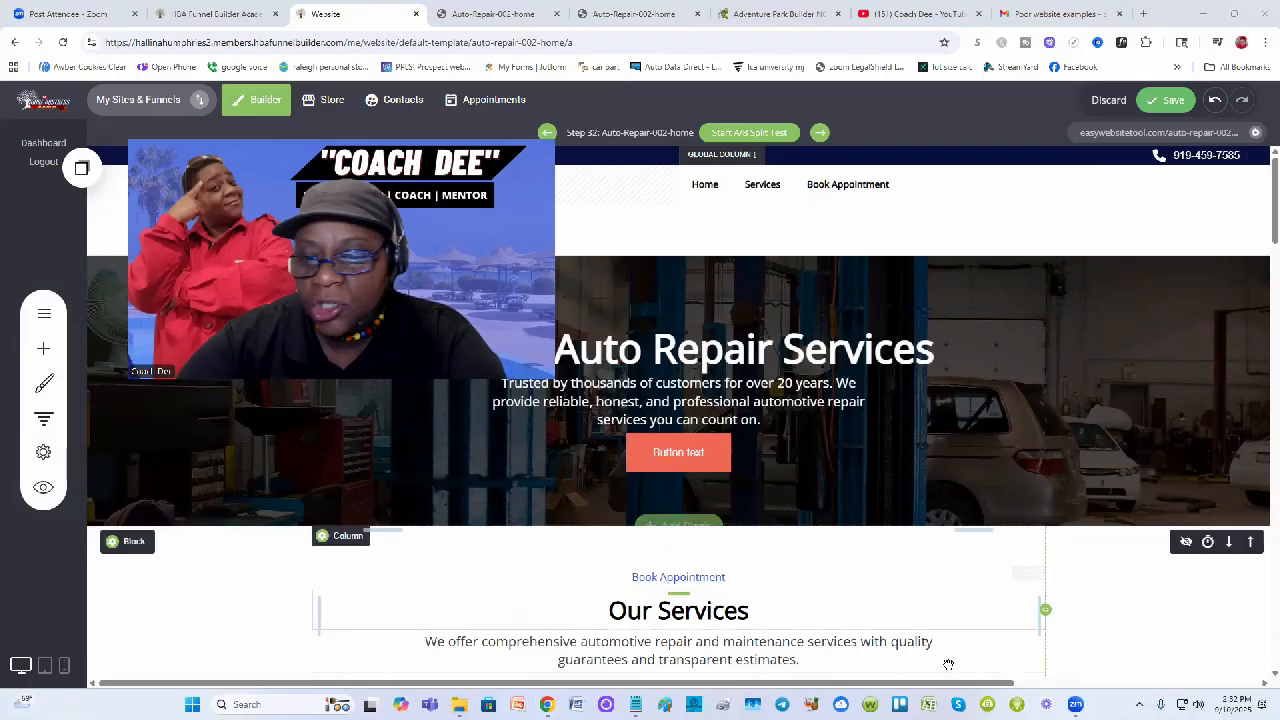
left_click(688, 455)
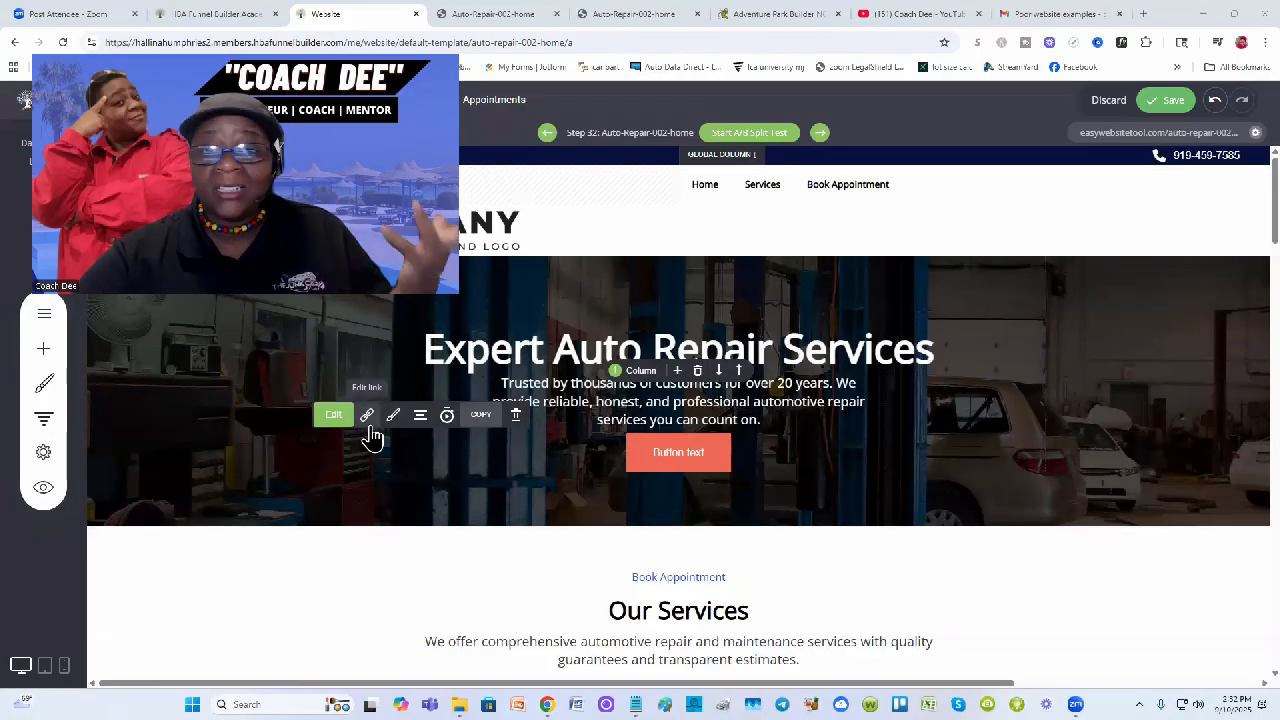
left_click(371, 421)
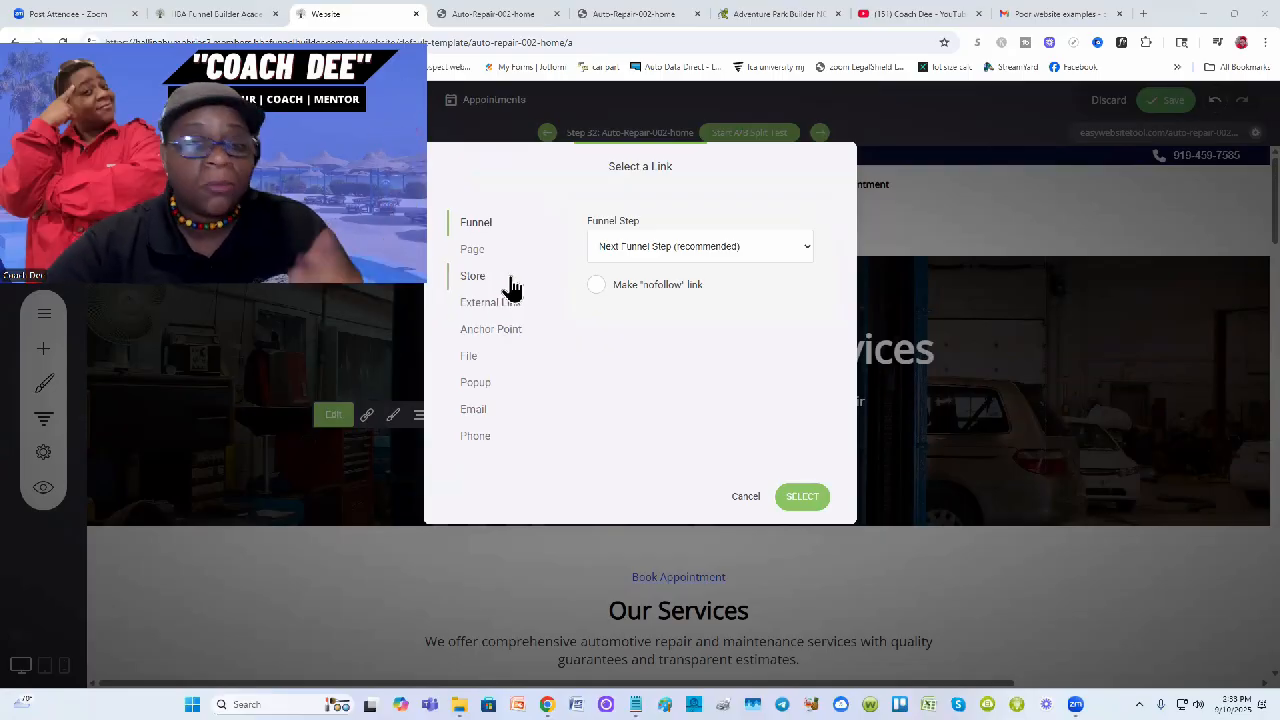
left_click(798, 258)
left_click(815, 184)
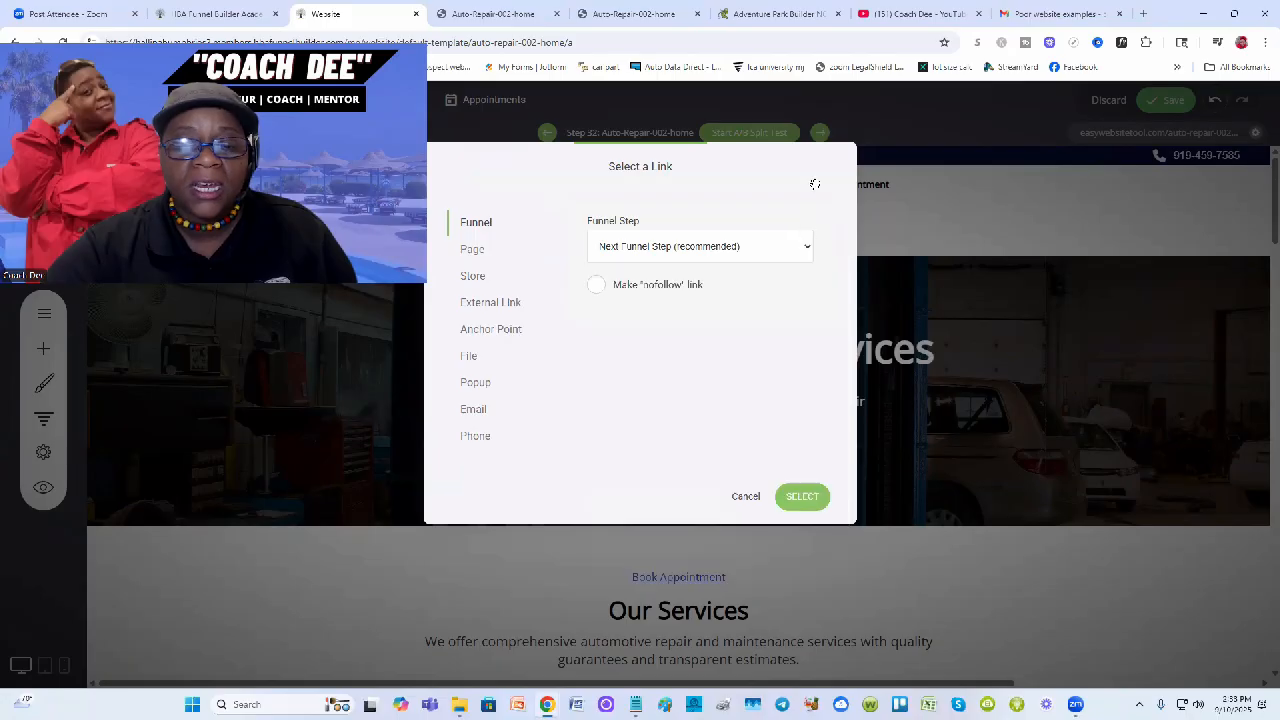
left_click(504, 310)
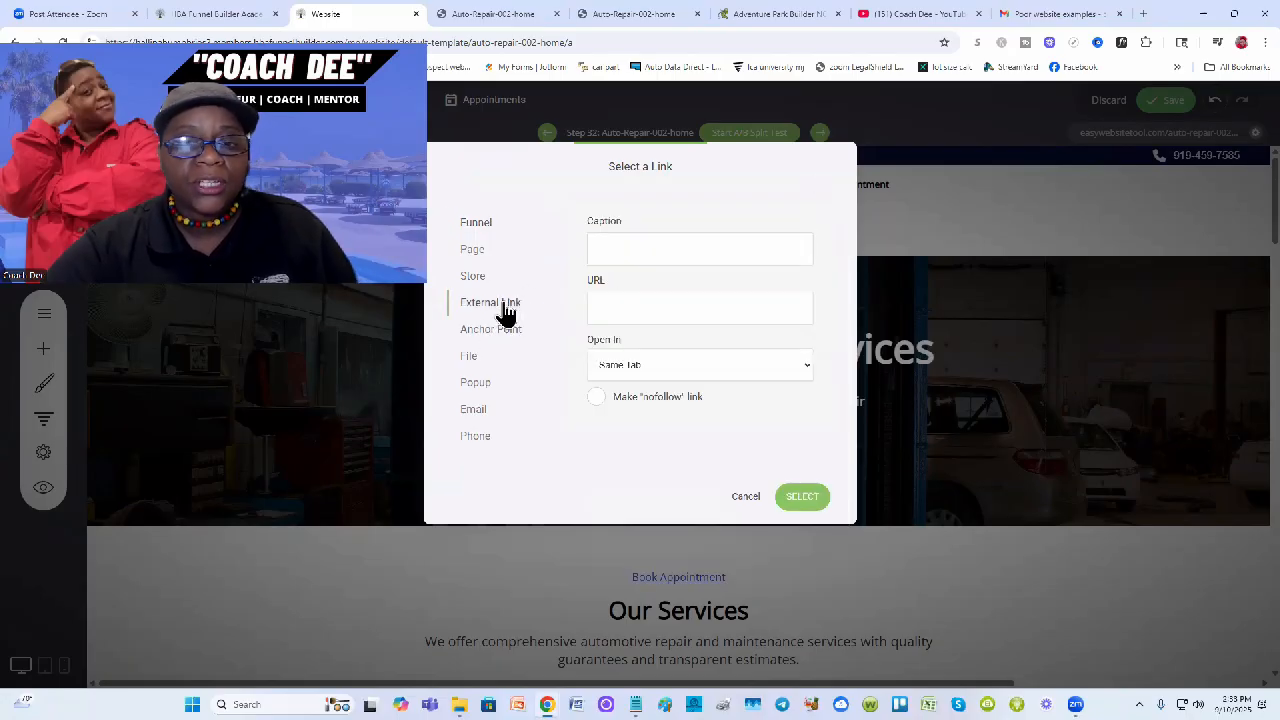
left_click(622, 308)
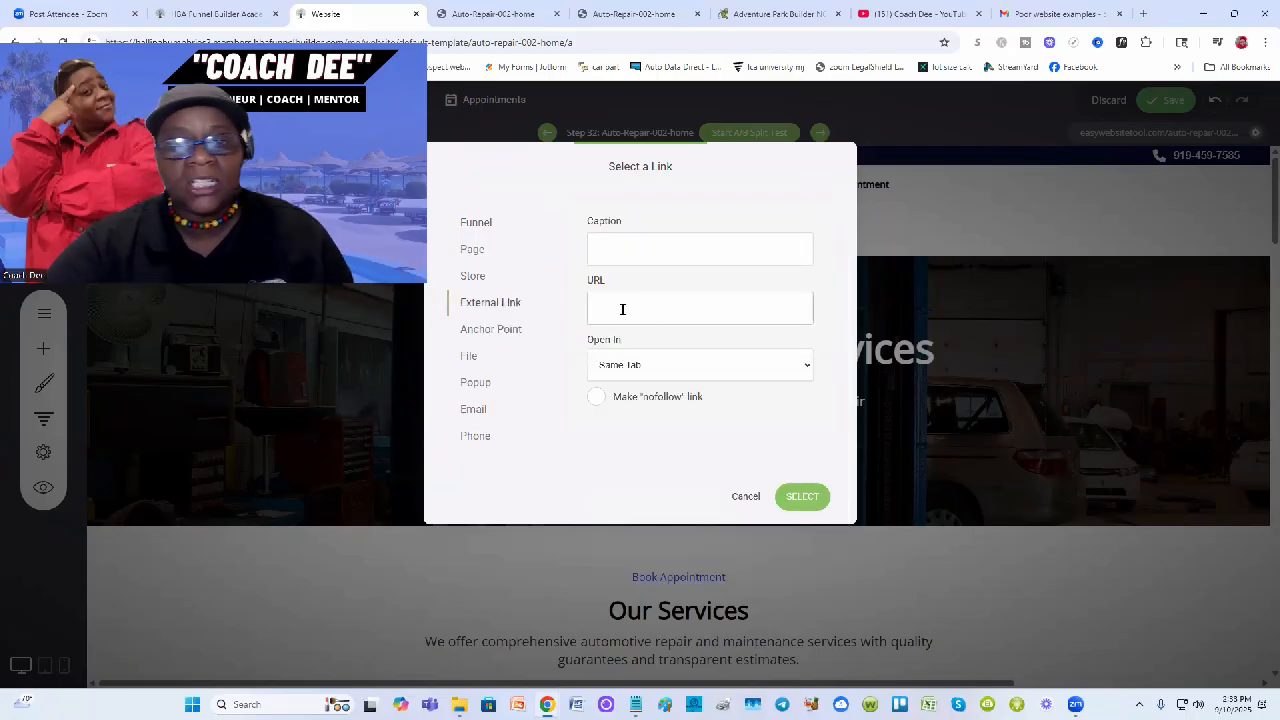
type("https")
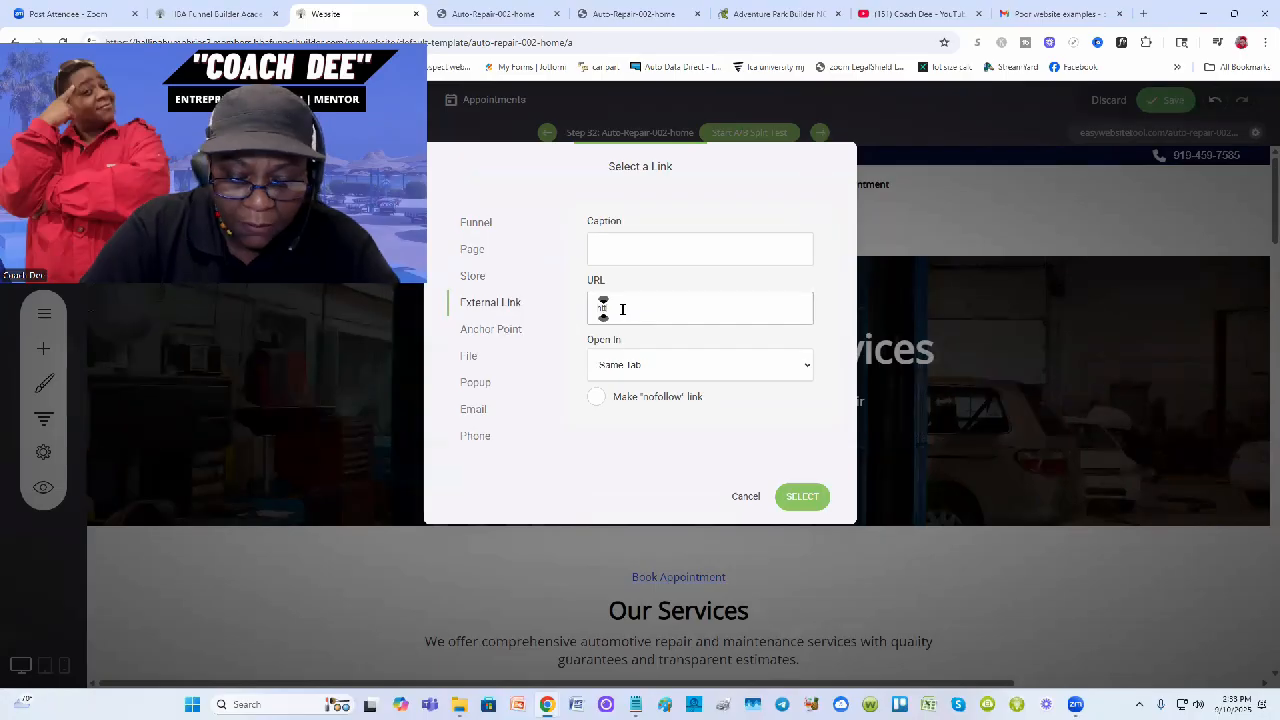
type(":/")
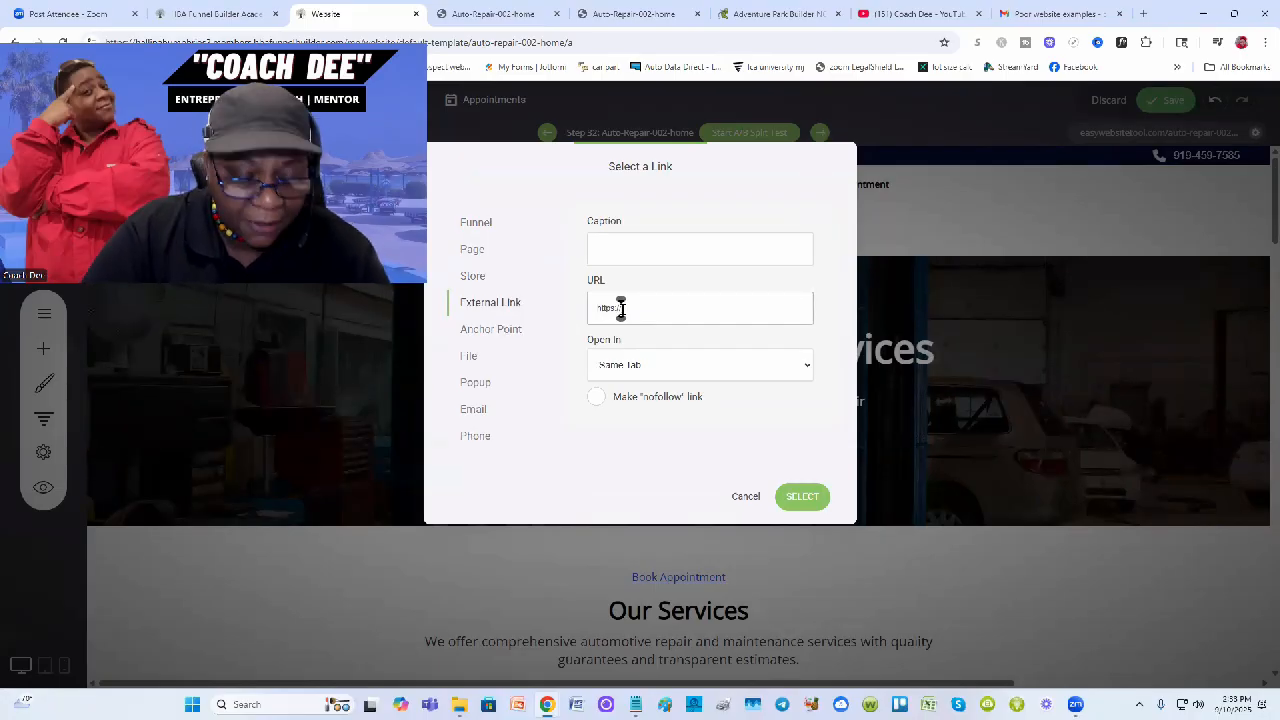
type("/easywebs")
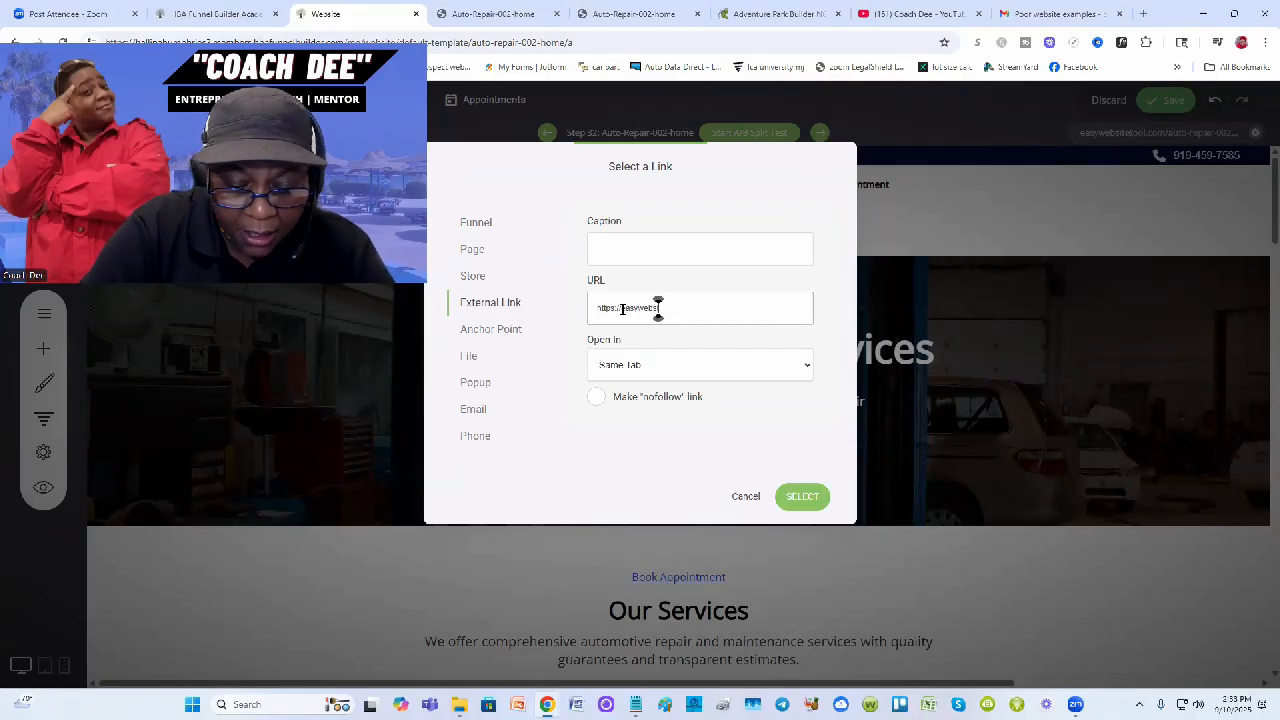
type("itetool.com")
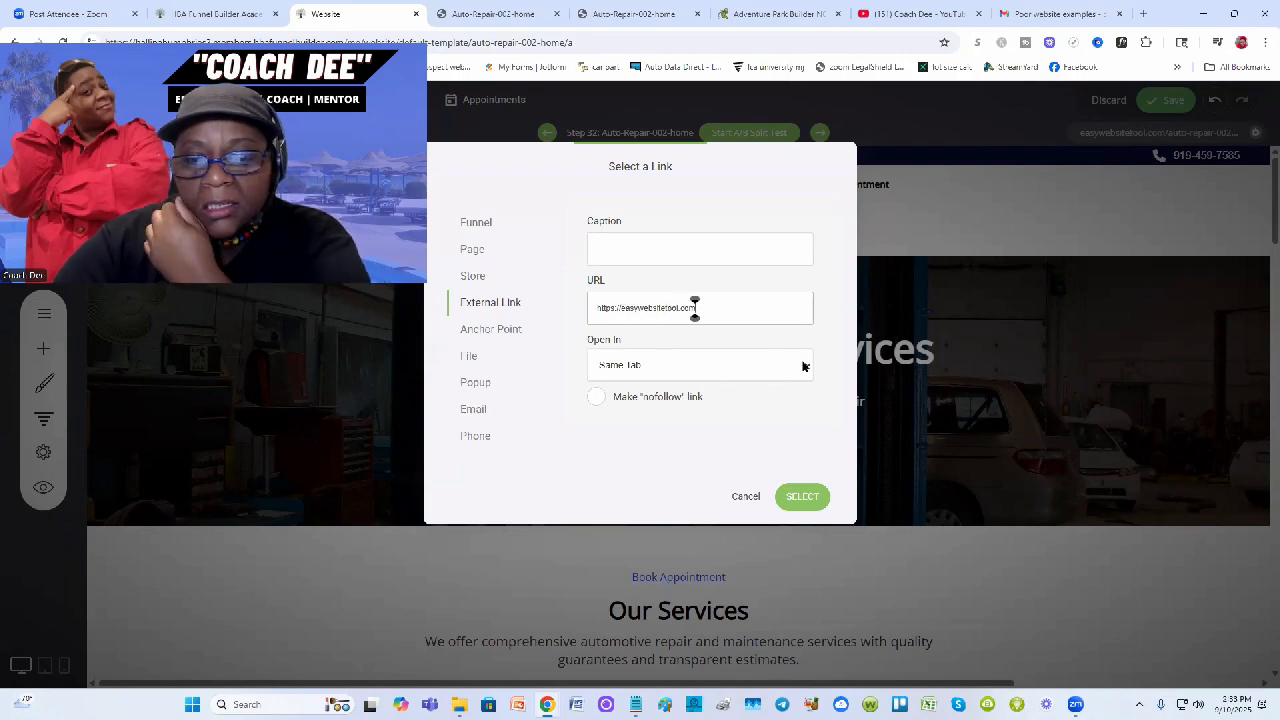
left_click(806, 500)
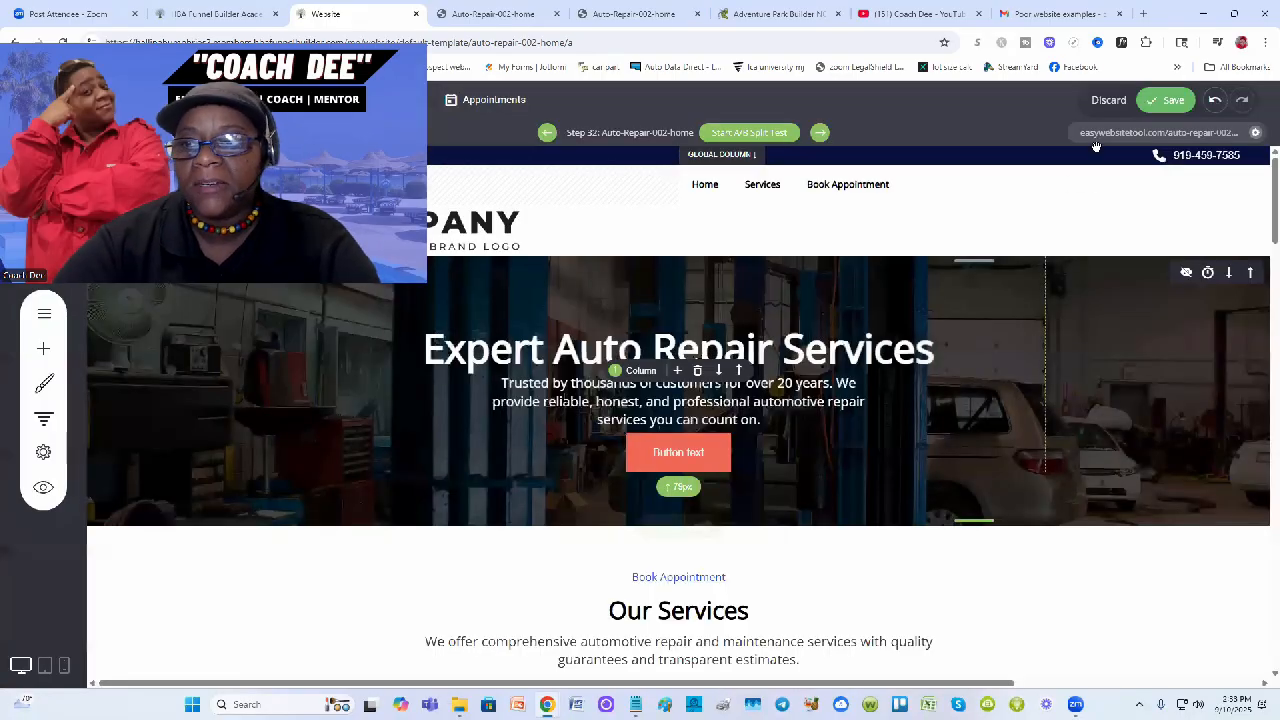
Save the page, test the "Book Appointment" text link on the live page, and go back to compare it with the button.
left_click(1155, 102)
left_click(515, 13)
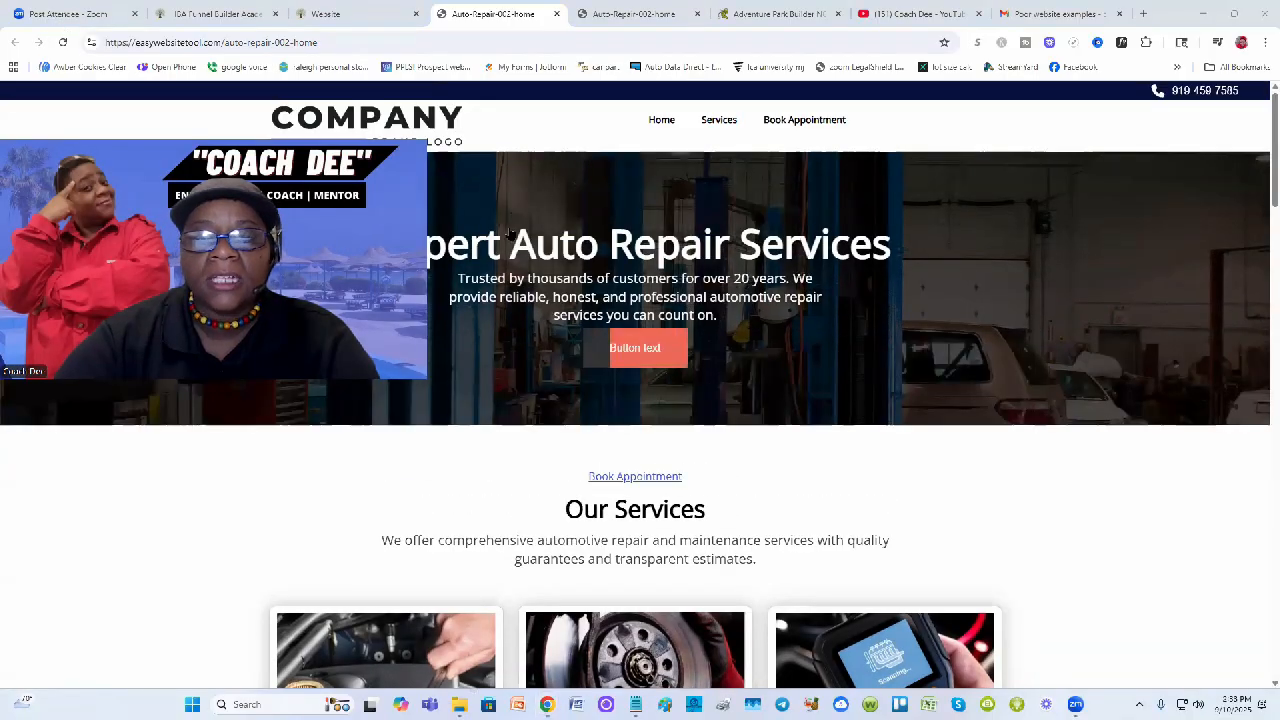
left_click(635, 477)
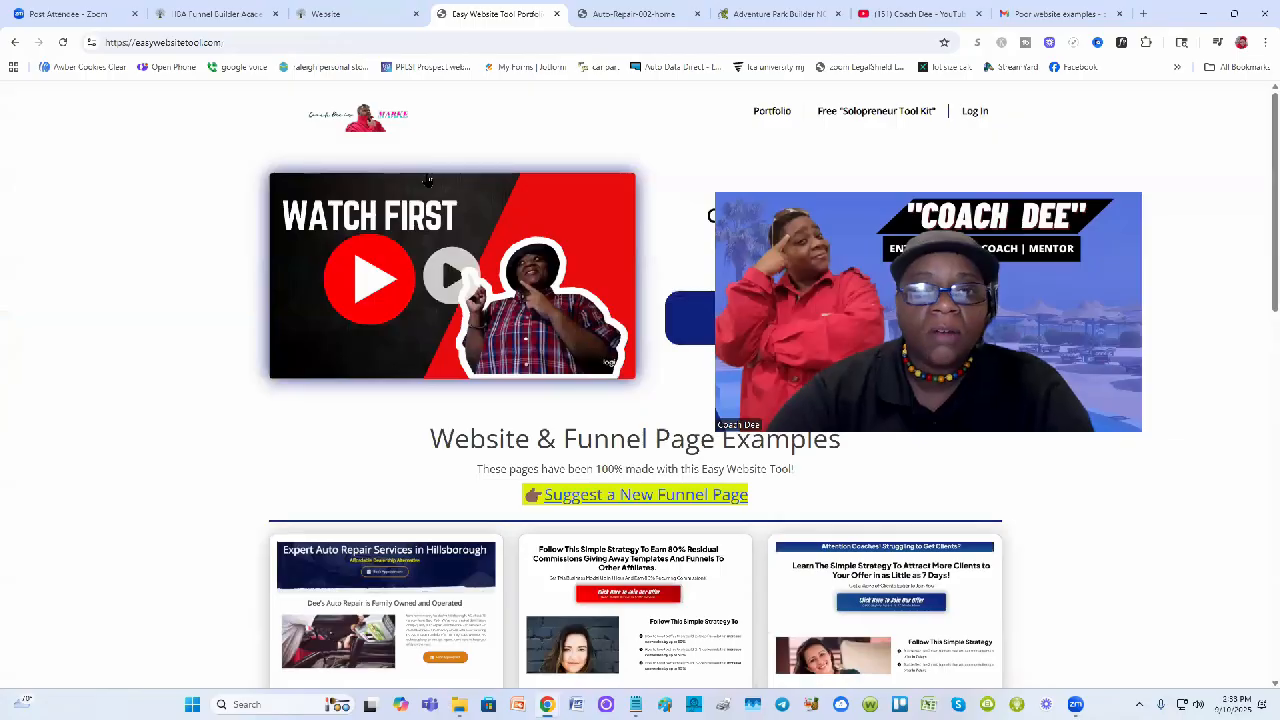
left_click(16, 44)
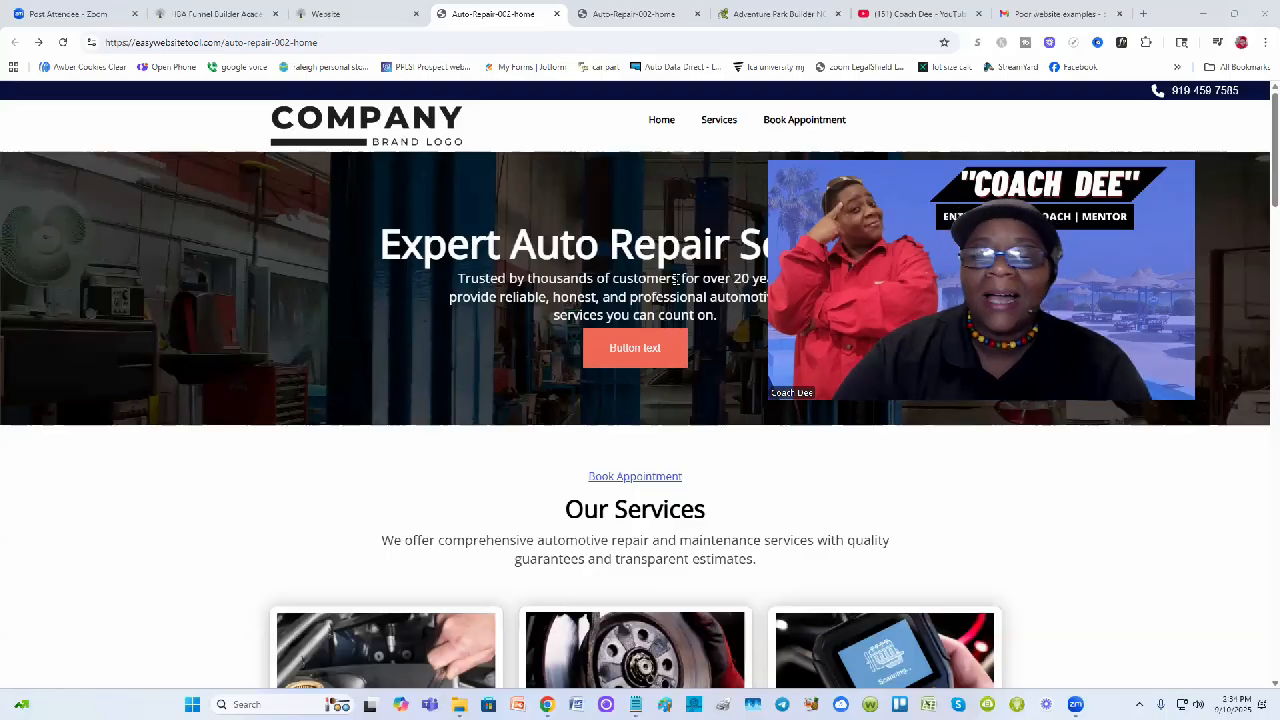
scroll(780, 563, "down", 3)
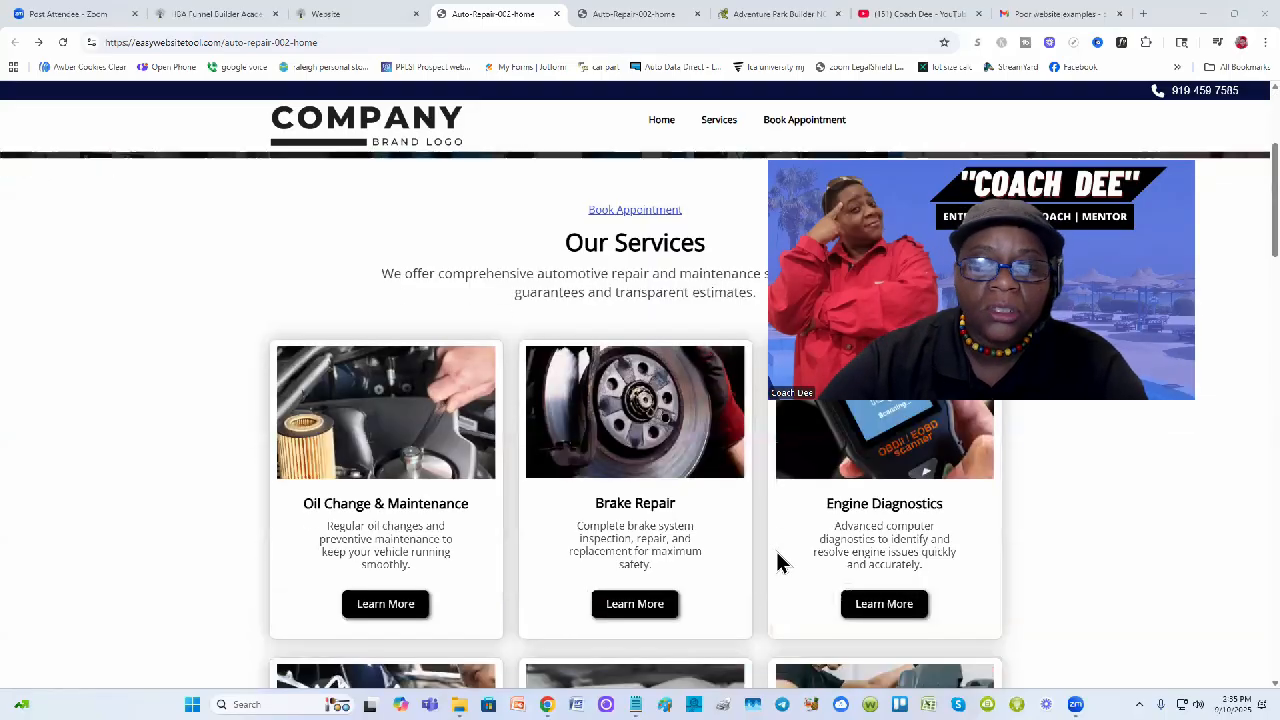
scroll(780, 563, "up", 3)
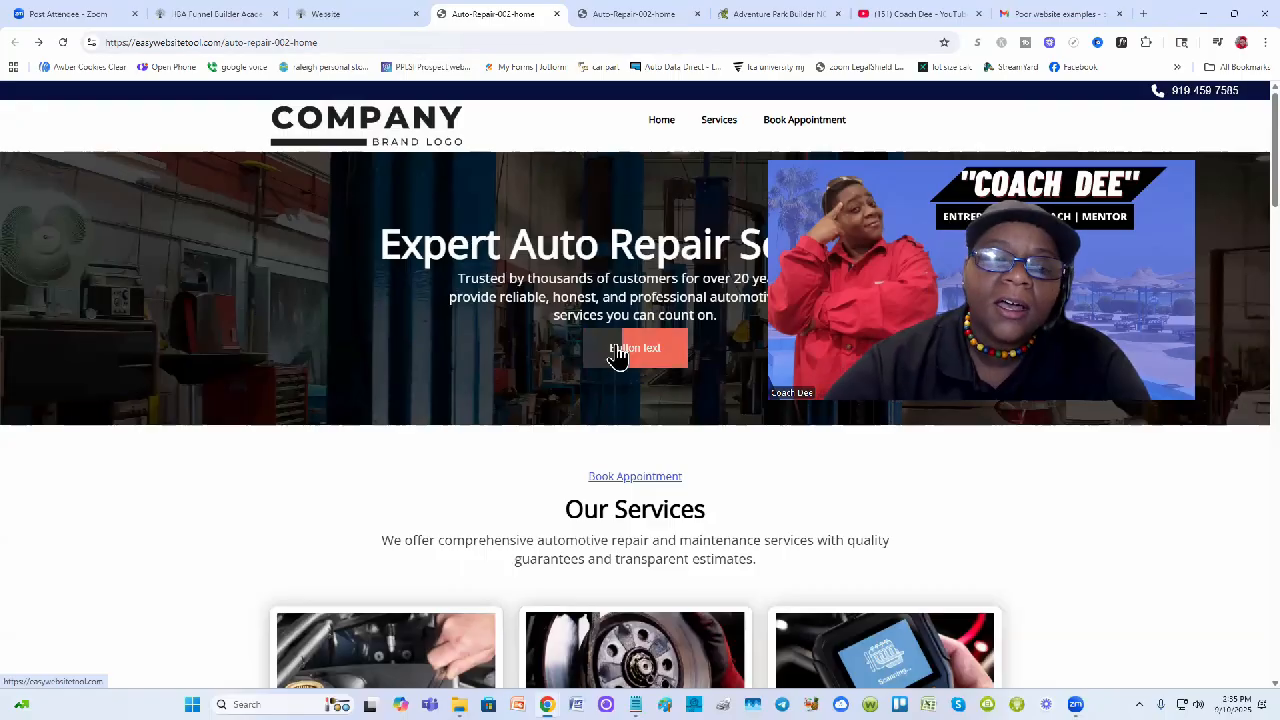
Return to the editor and open the "vid-Auto-Repair-002-home" funnel step for editing.
left_click(336, 13)
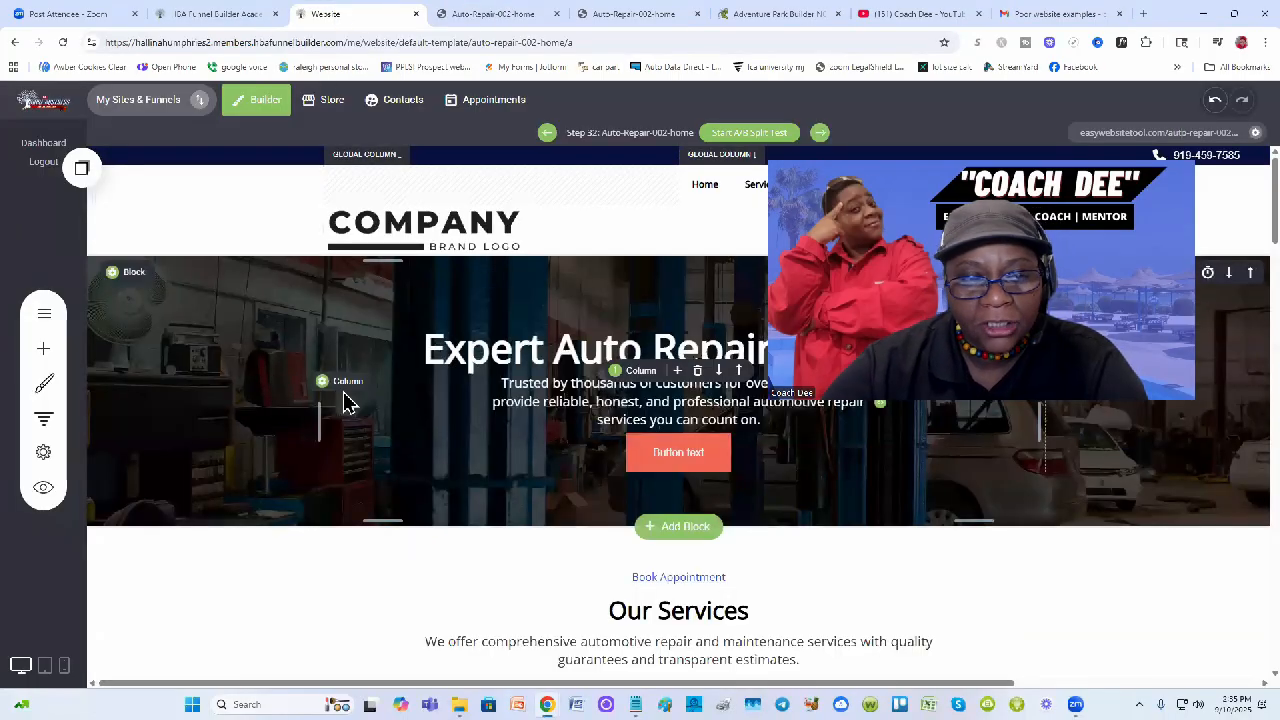
left_click(45, 425)
scroll(594, 423, "down", 4)
scroll(598, 423, "down", 10)
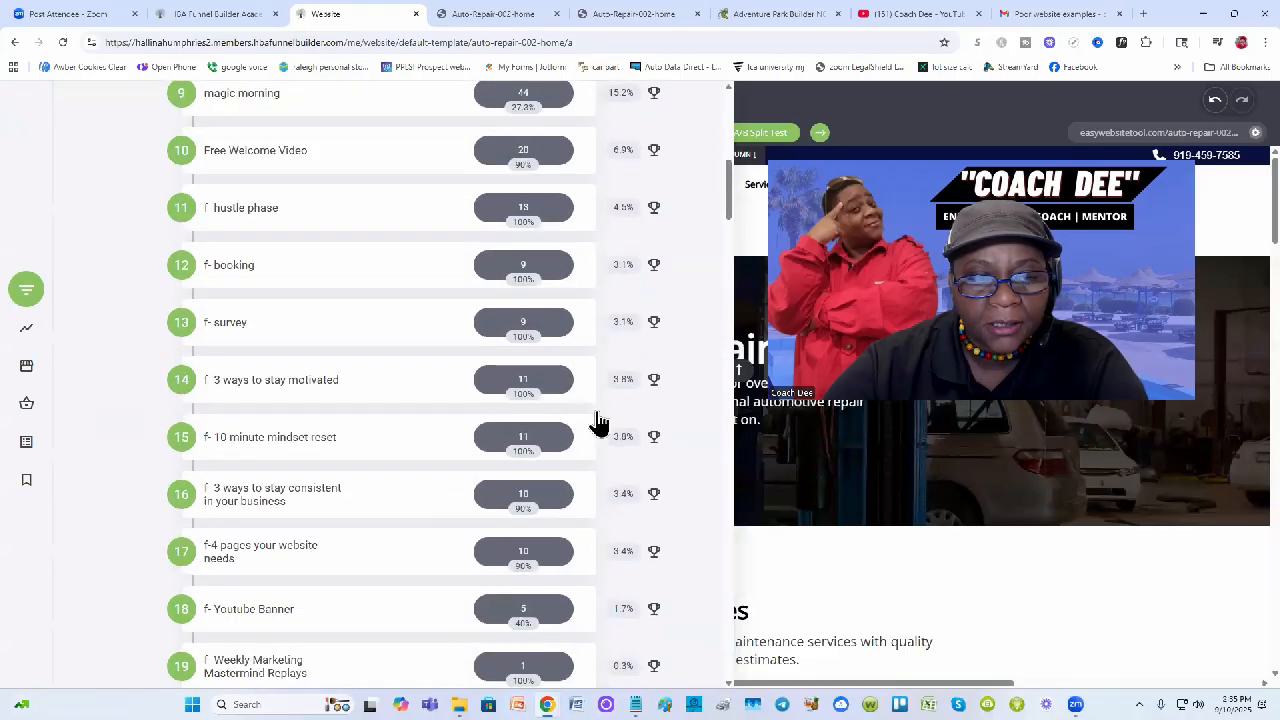
scroll(598, 417, "down", 4)
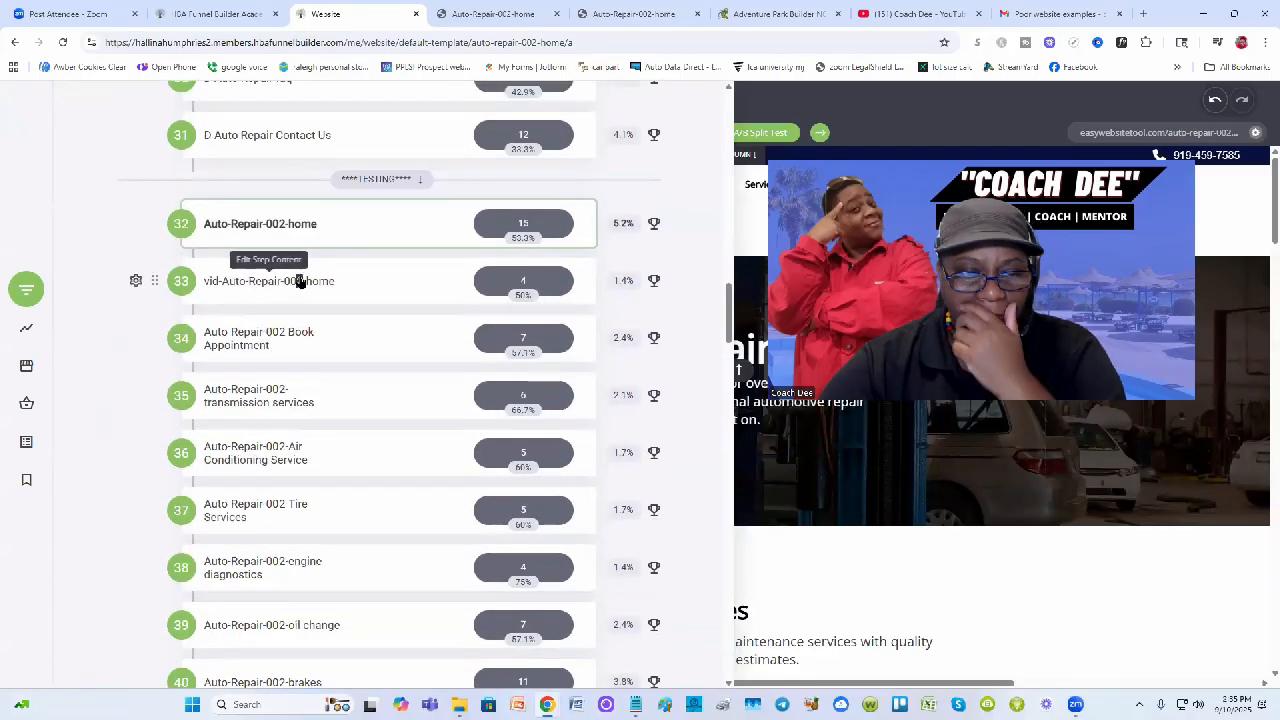
left_click(300, 281)
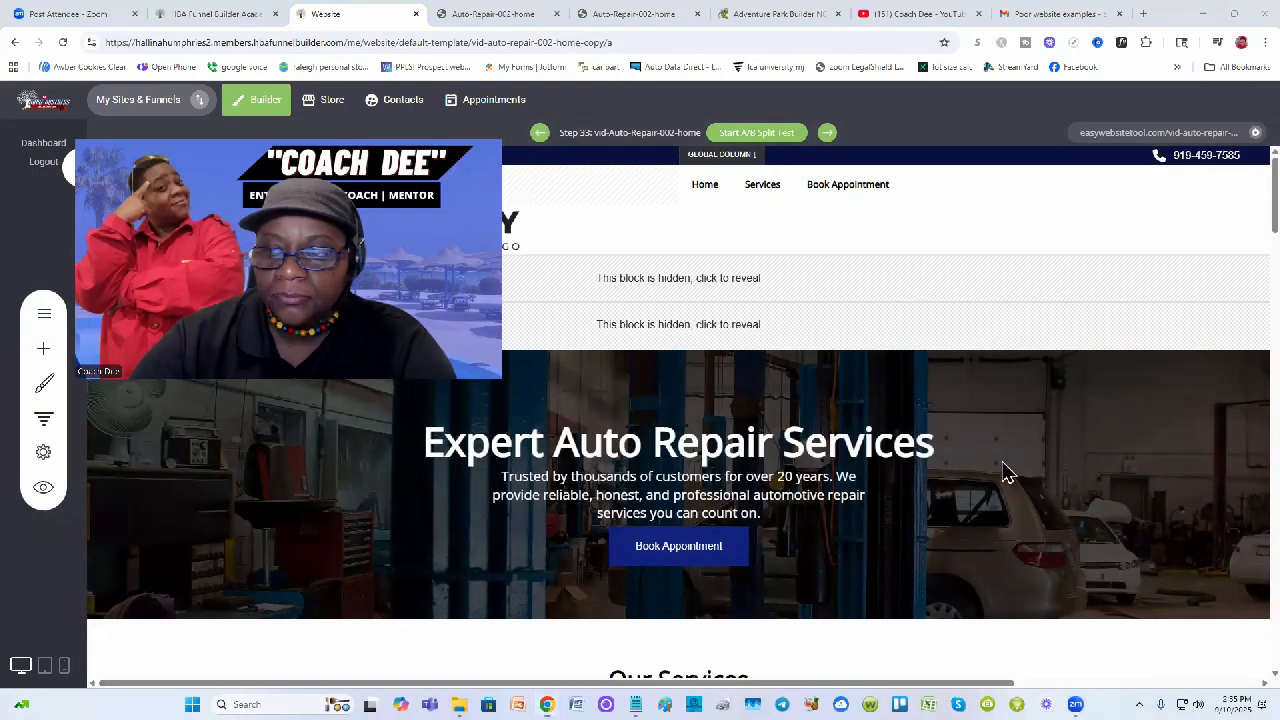
Close the two old Auto-Repair-002-home live pages and open the live page of the vid-Auto-Repair-002-home step.
left_click(557, 15)
left_click(557, 15)
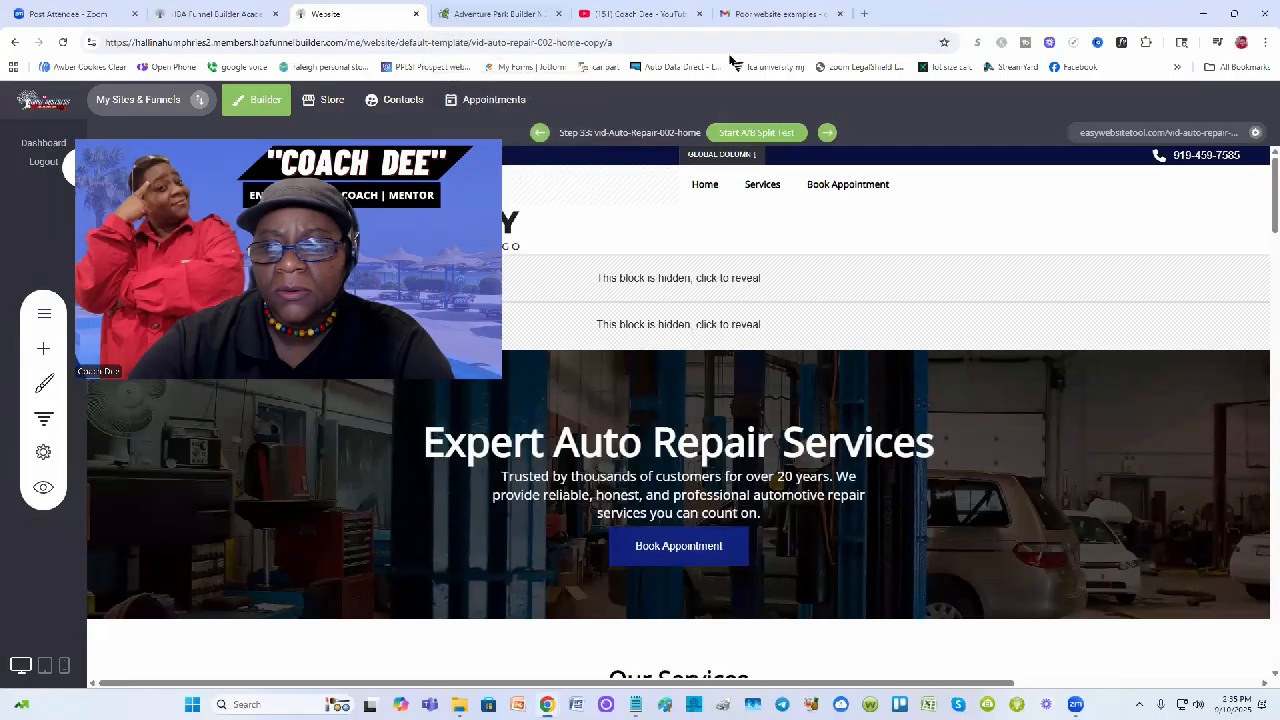
left_click(1138, 134)
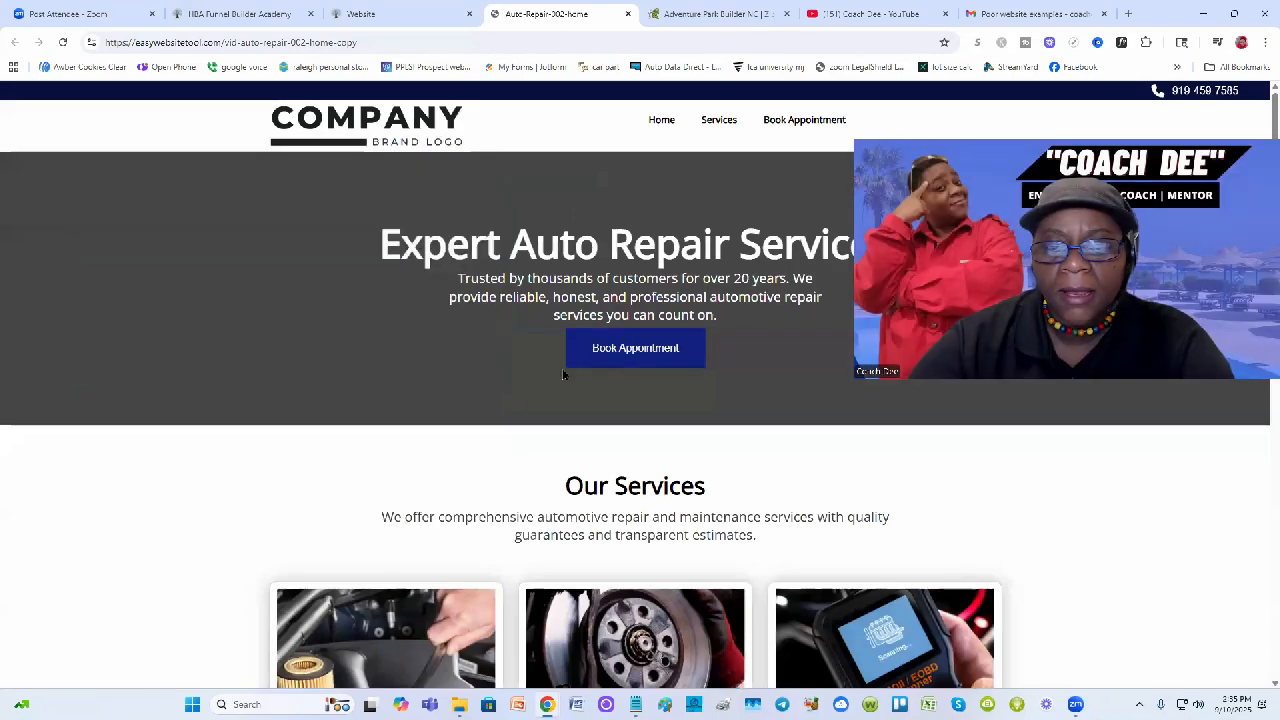
scroll(563, 380, "down", 2)
scroll(529, 391, "up", 2)
scroll(755, 390, "down", 1)
scroll(755, 390, "up", 1)
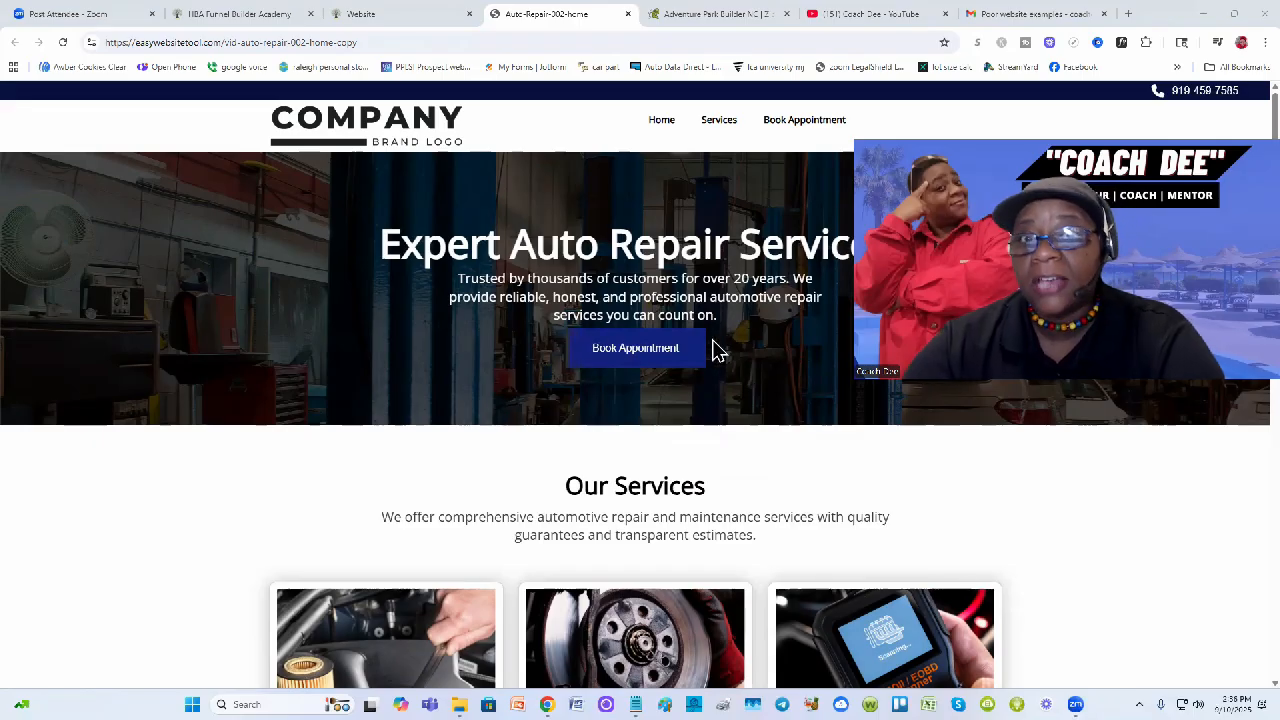
Review the live page's service cards, "Why Choose" features, customer testimonials, map and footer links.
scroll(467, 414, "down", 1)
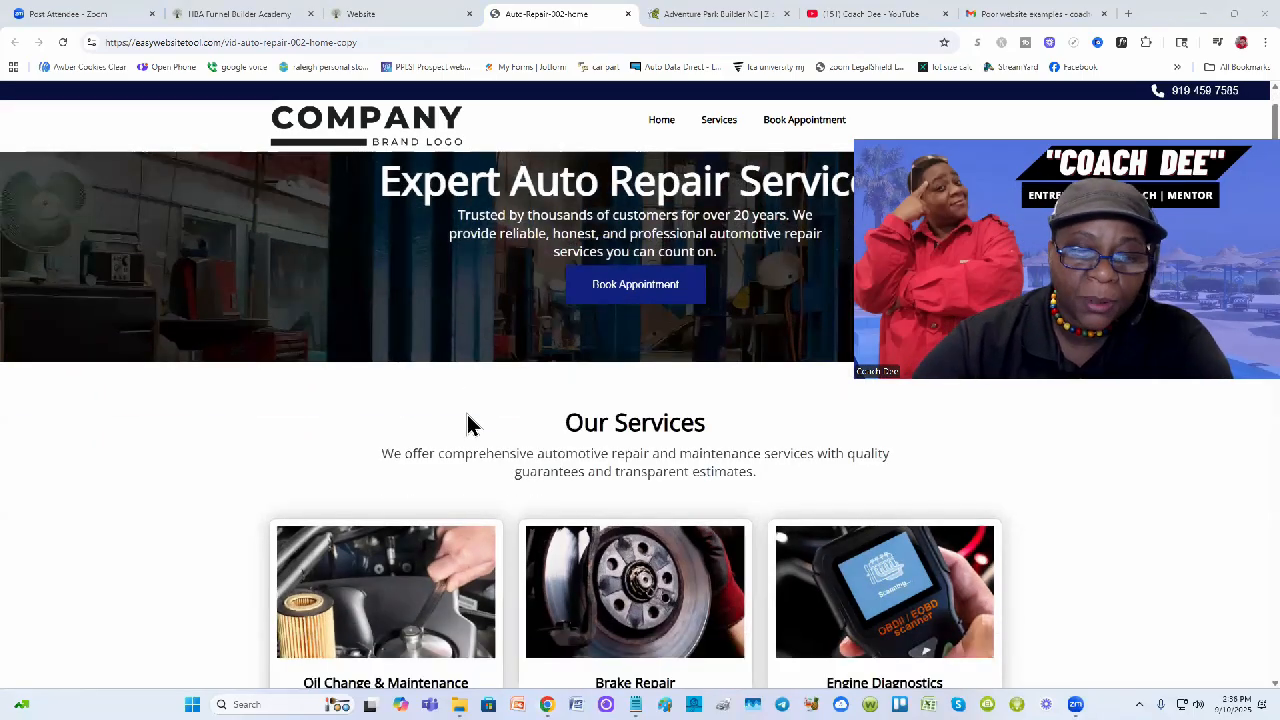
scroll(467, 424, "down", 3)
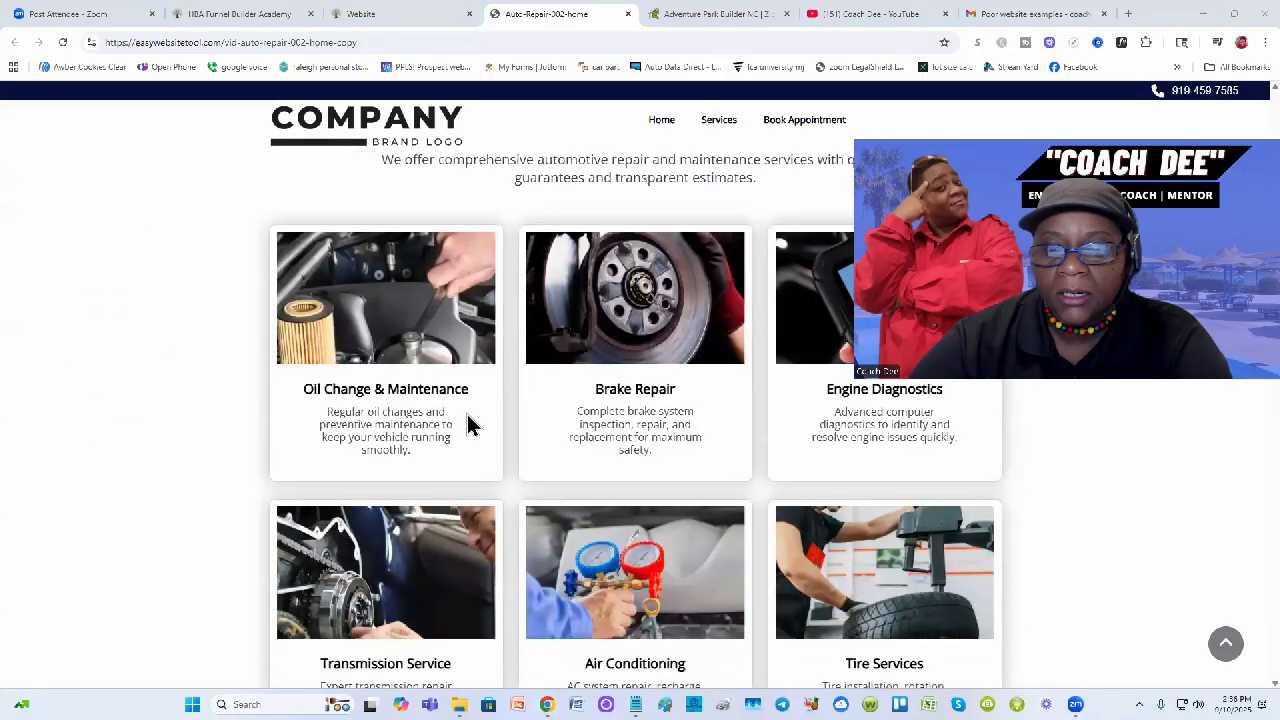
scroll(467, 424, "down", 1)
scroll(467, 424, "up", 1)
scroll(467, 424, "down", 3)
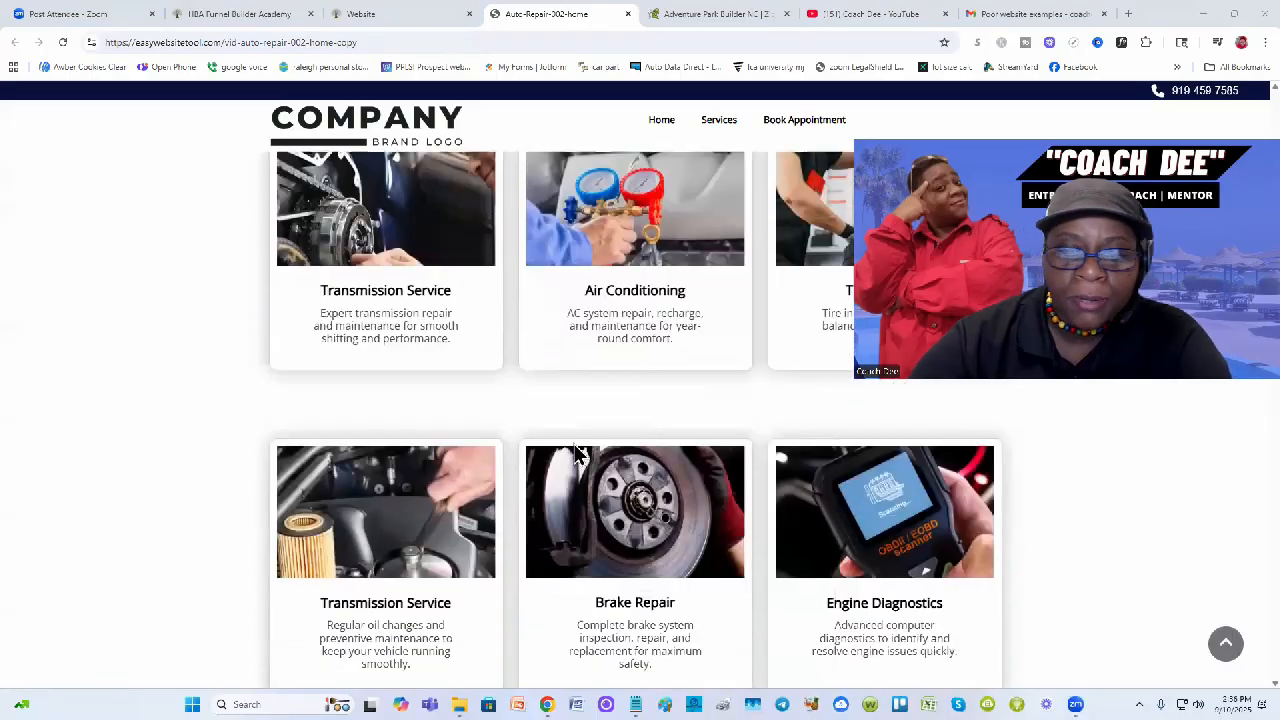
scroll(574, 451, "down", 3)
scroll(574, 451, "up", 1)
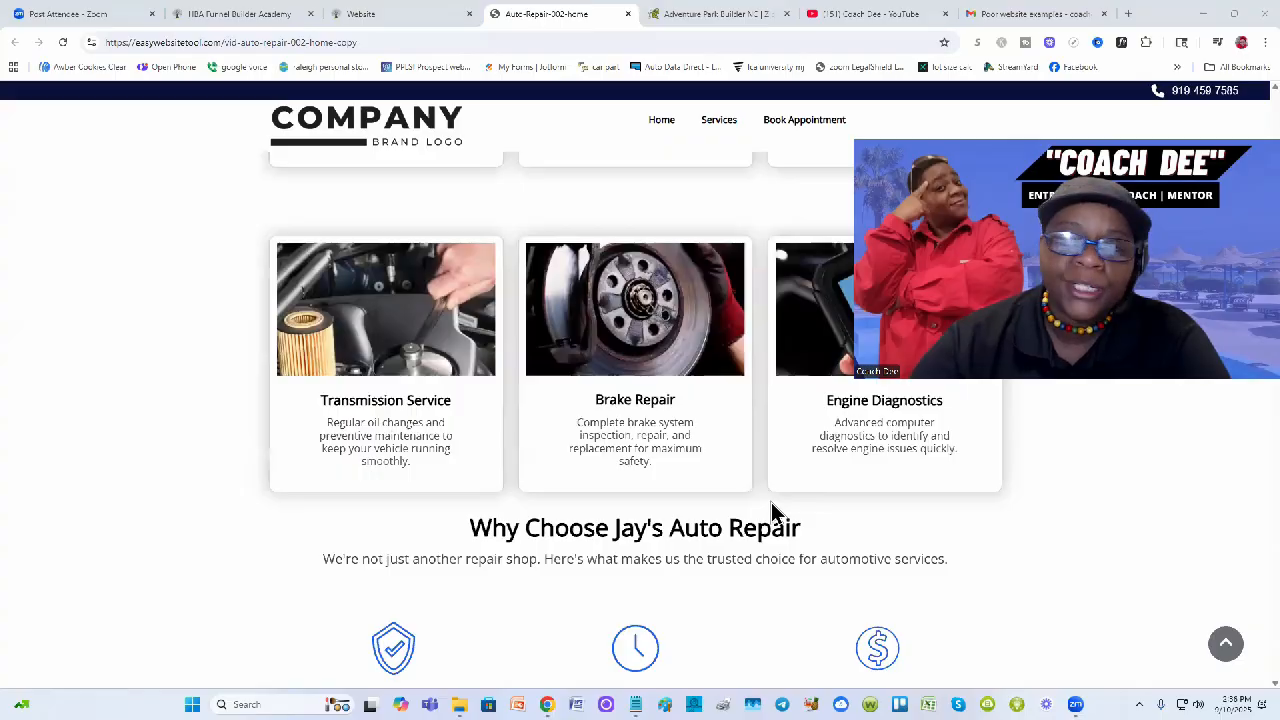
scroll(646, 461, "down", 4)
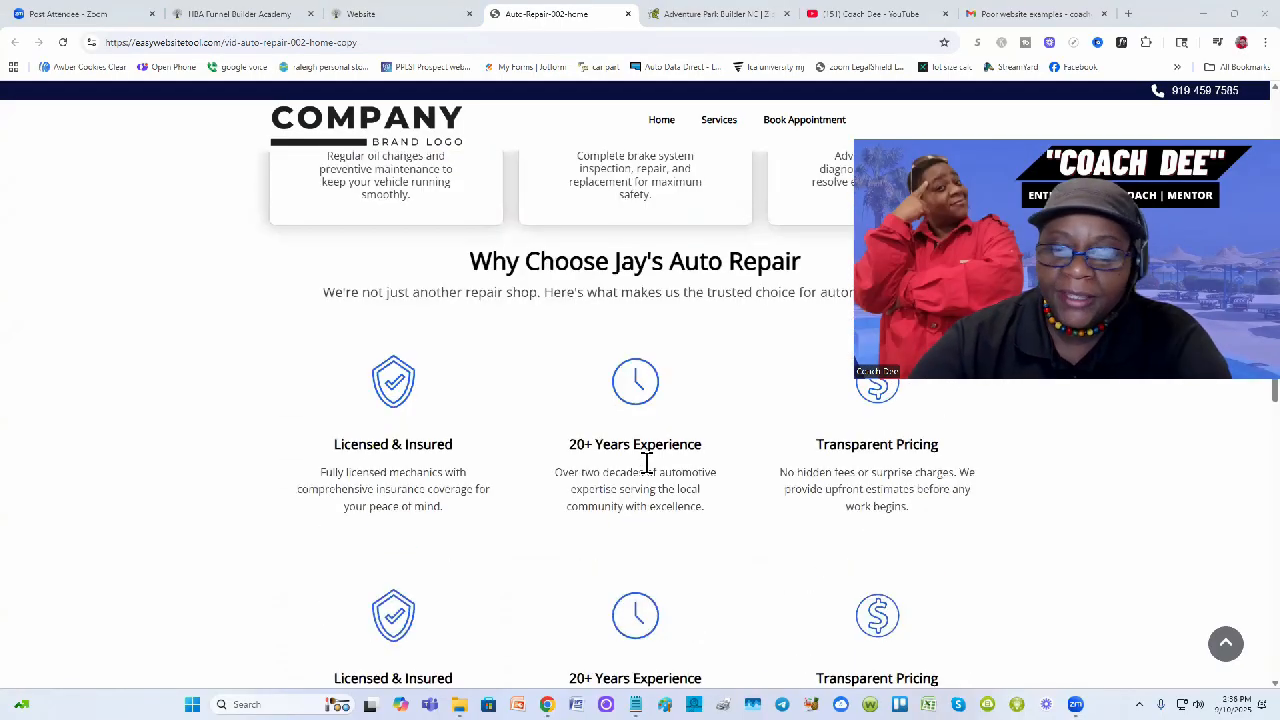
scroll(646, 461, "down", 4)
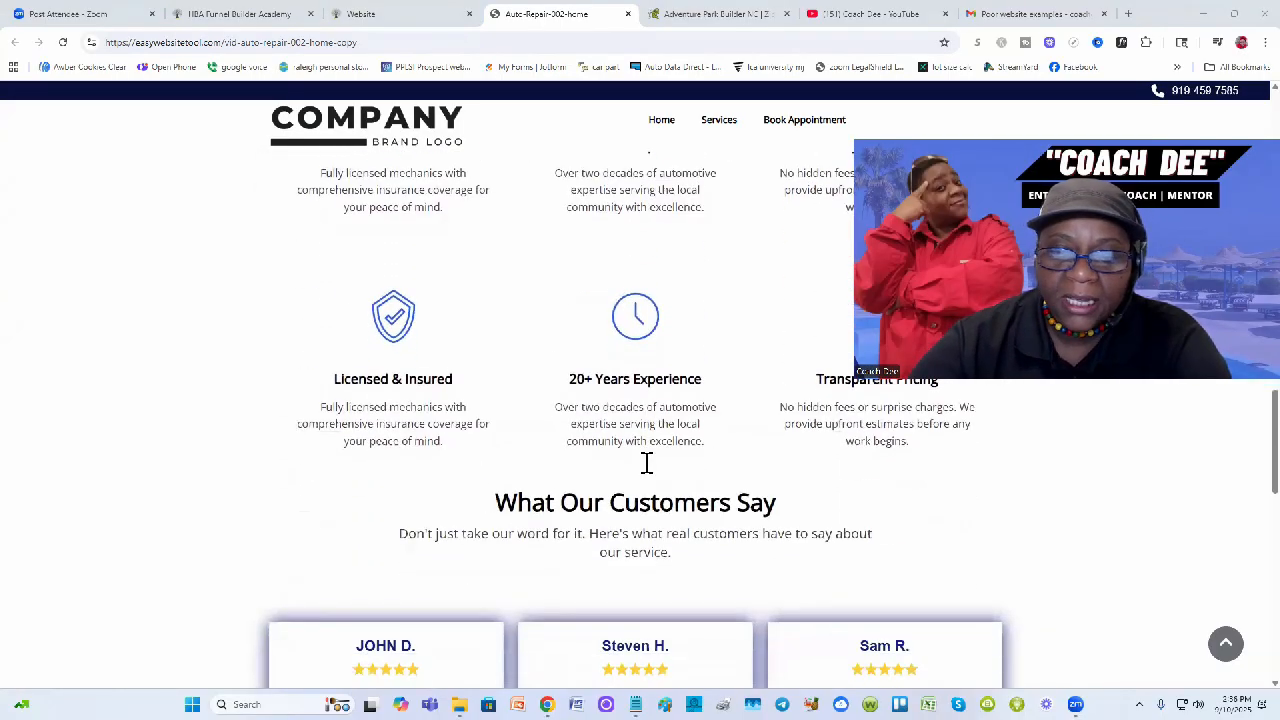
scroll(646, 461, "down", 2)
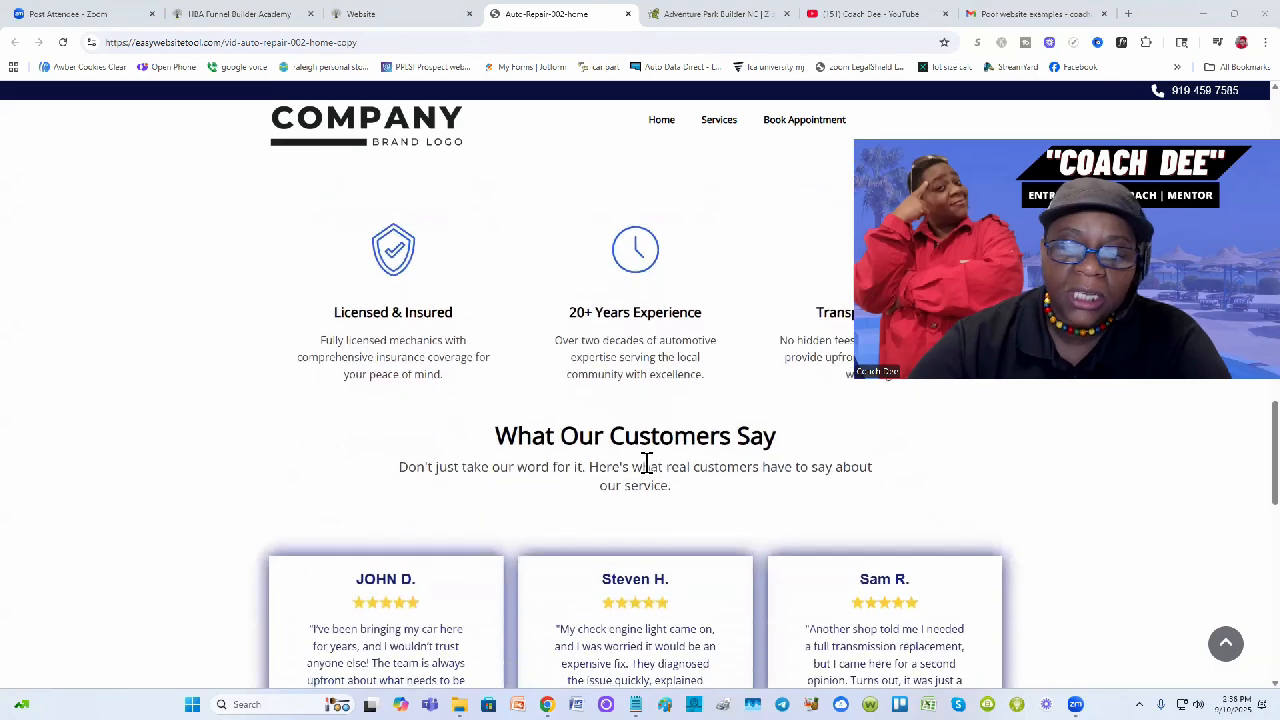
scroll(647, 463, "down", 2)
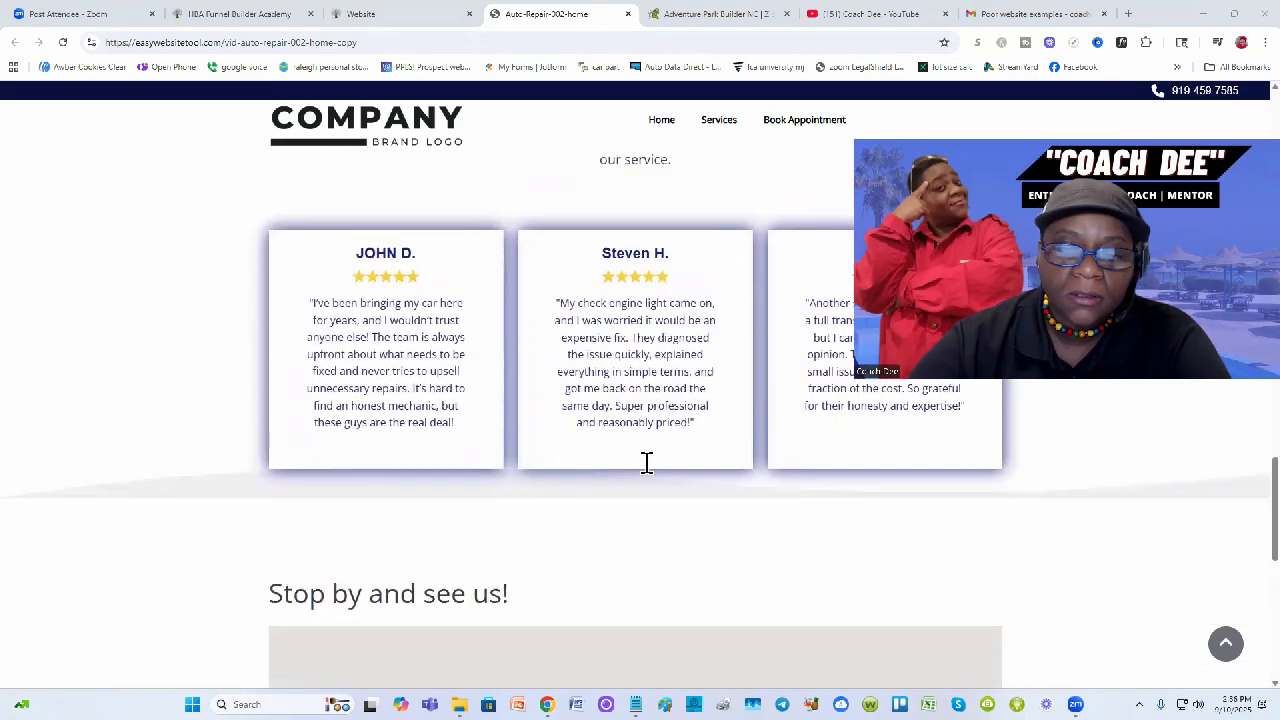
scroll(647, 463, "down", 6)
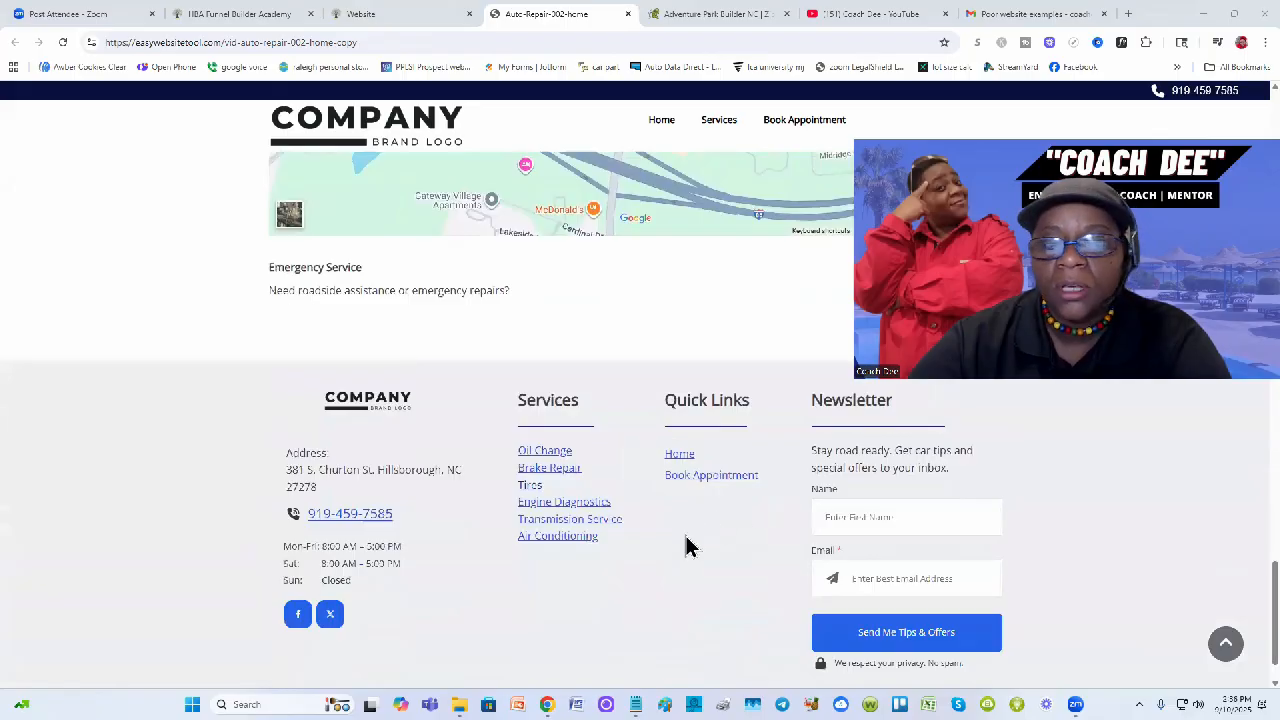
scroll(686, 546, "down", 1)
scroll(686, 546, "up", 3)
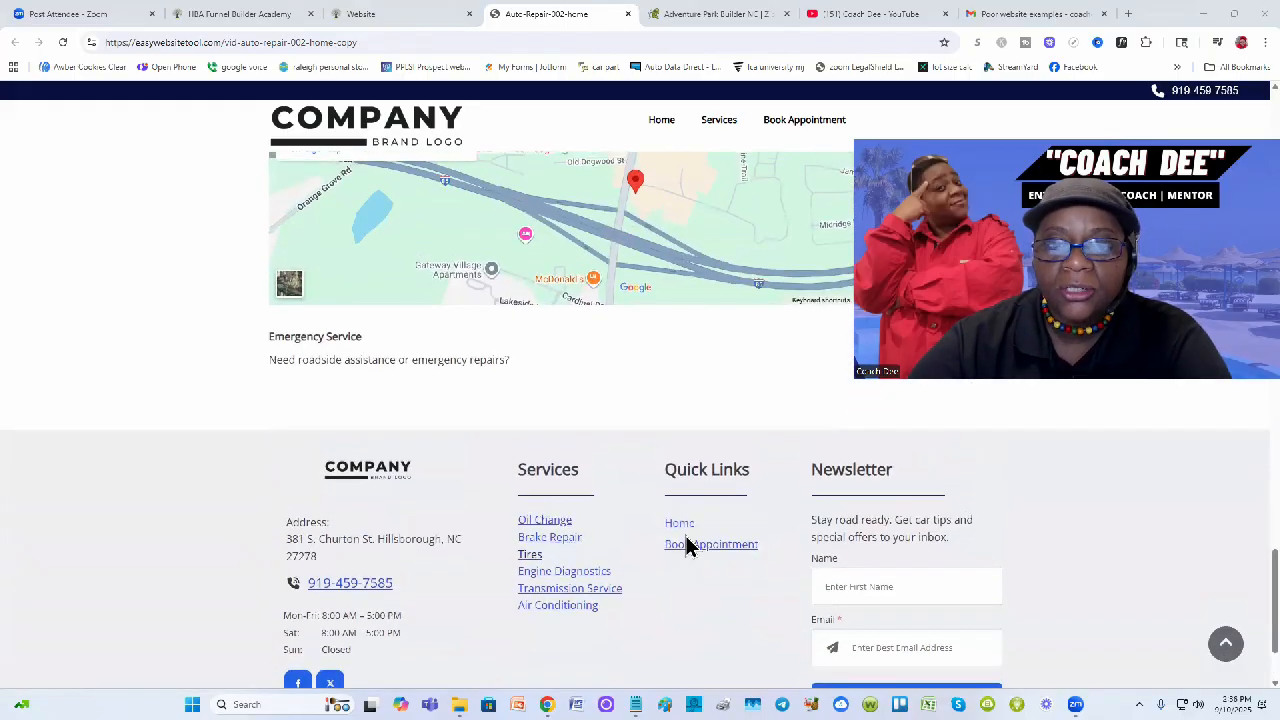
scroll(686, 546, "down", 1)
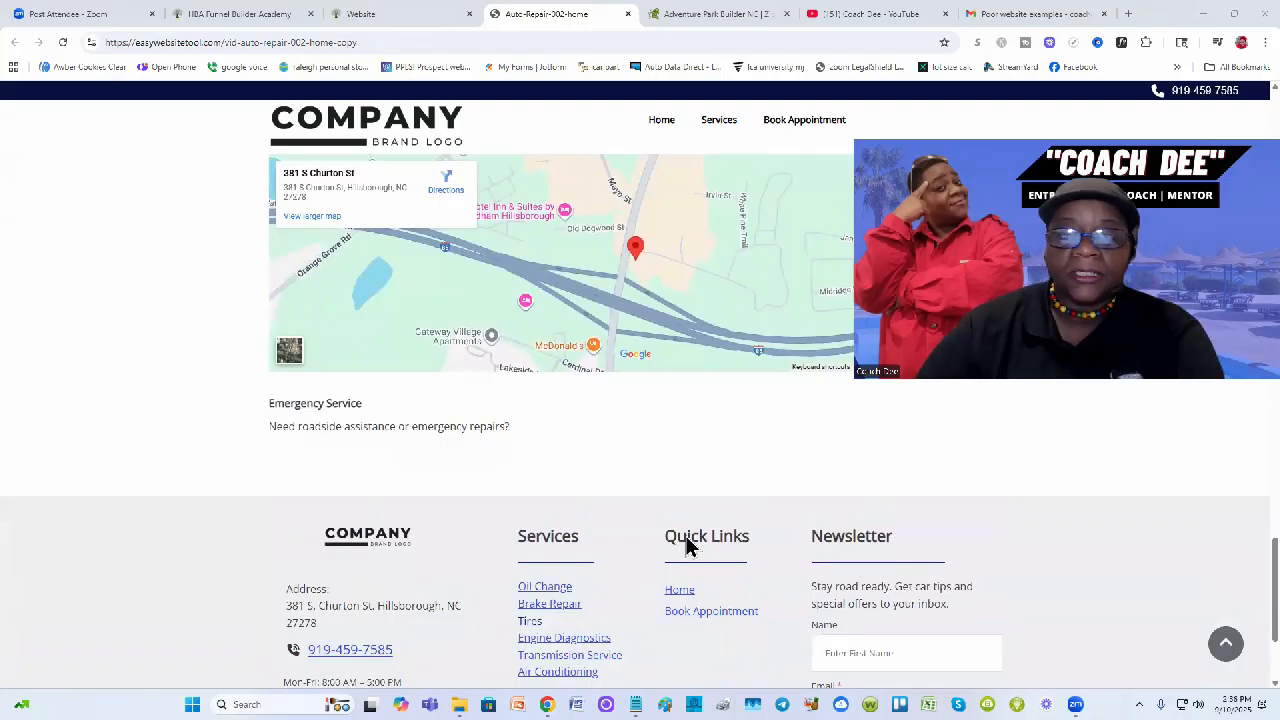
scroll(686, 546, "up", 8)
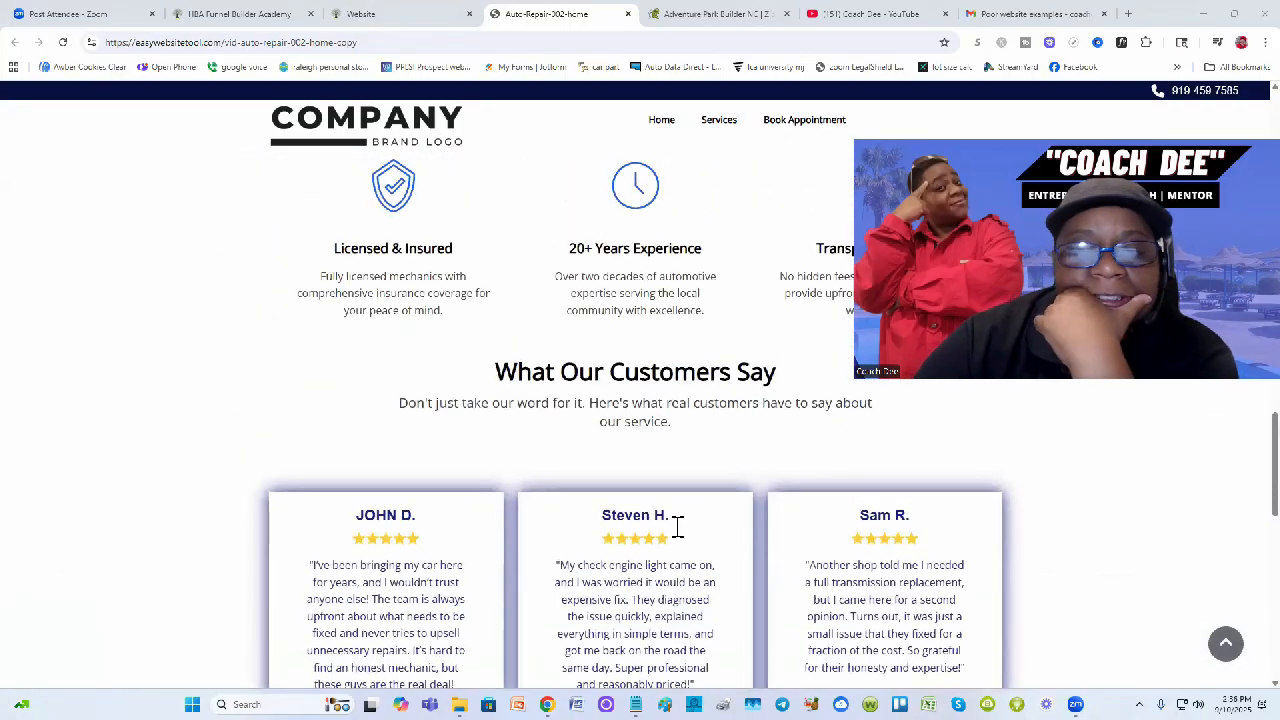
scroll(677, 527, "up", 1)
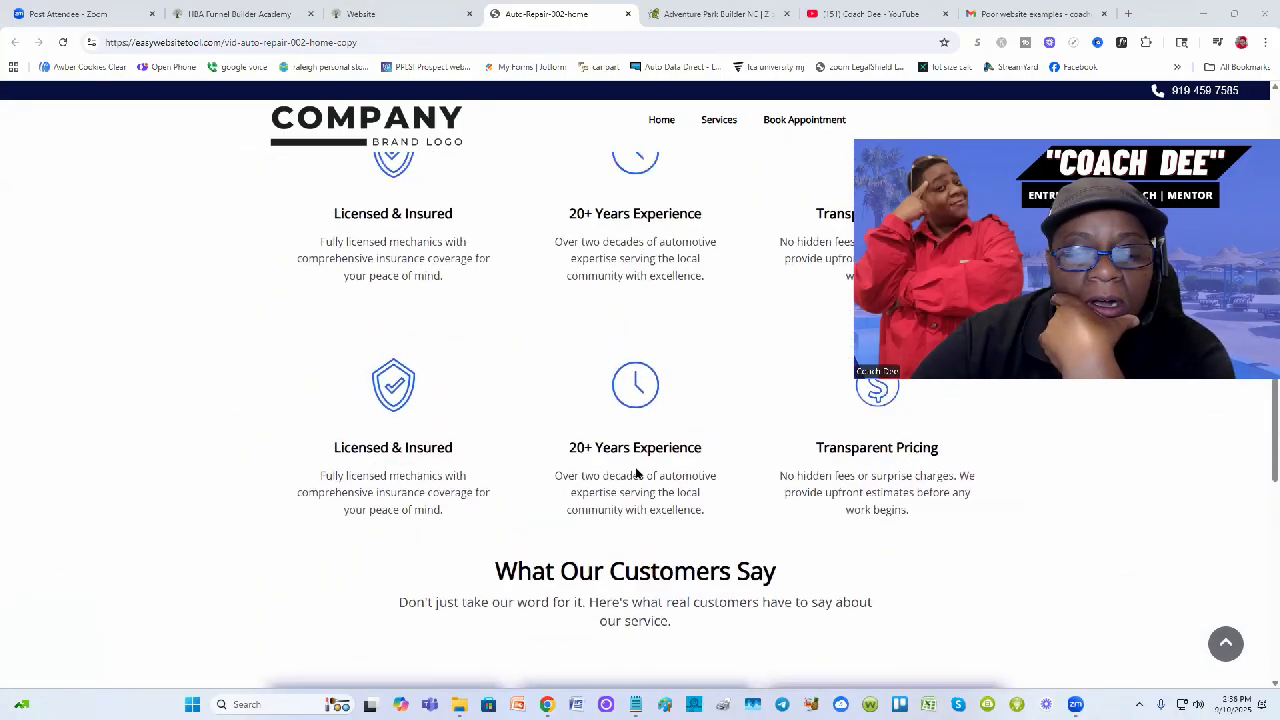
Review the live page's customer testimonials, "Stop by and see us!" map and emergency service text, and return to the hero.
scroll(700, 500, "down", 2)
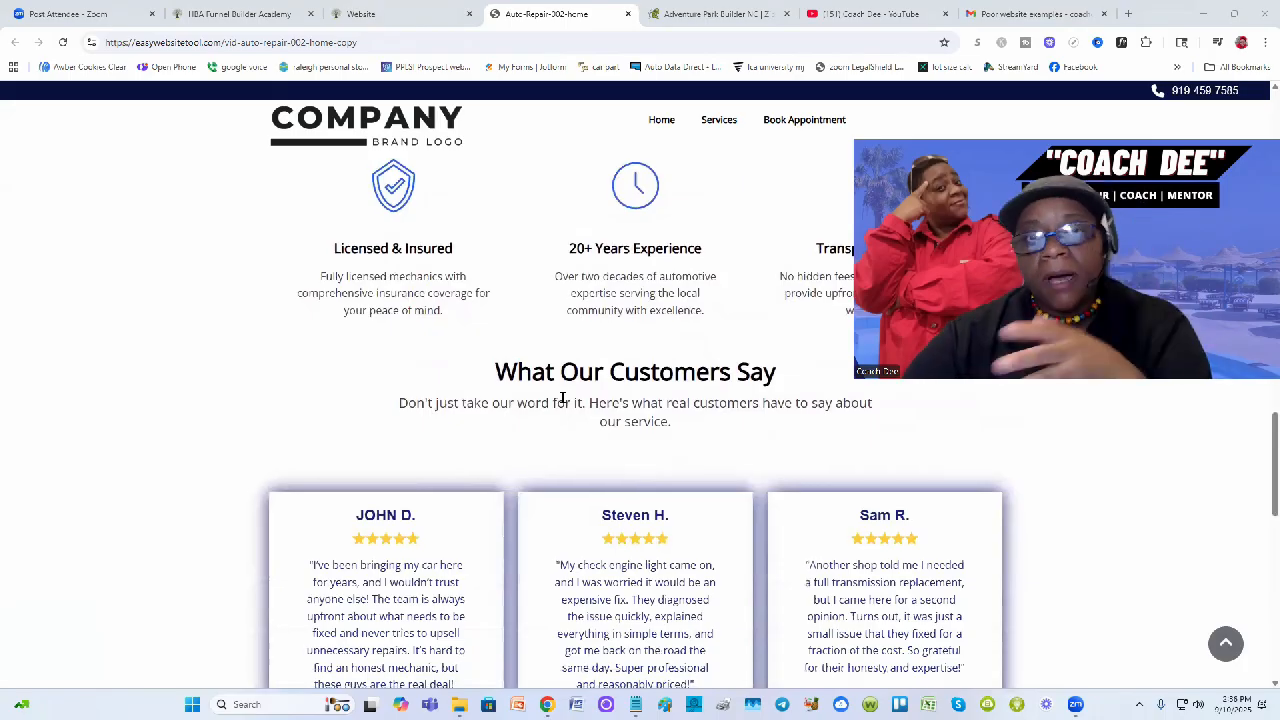
scroll(563, 398, "down", 5)
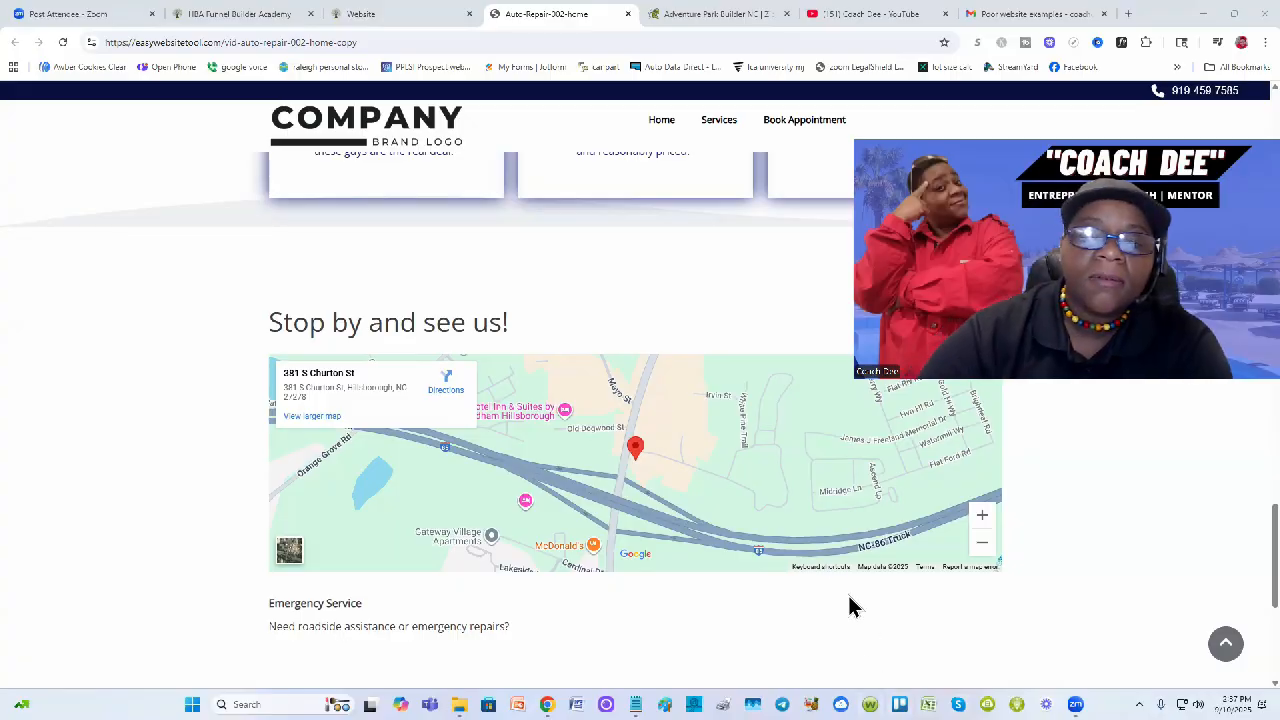
scroll(850, 606, "down", 2)
scroll(983, 554, "up", 1)
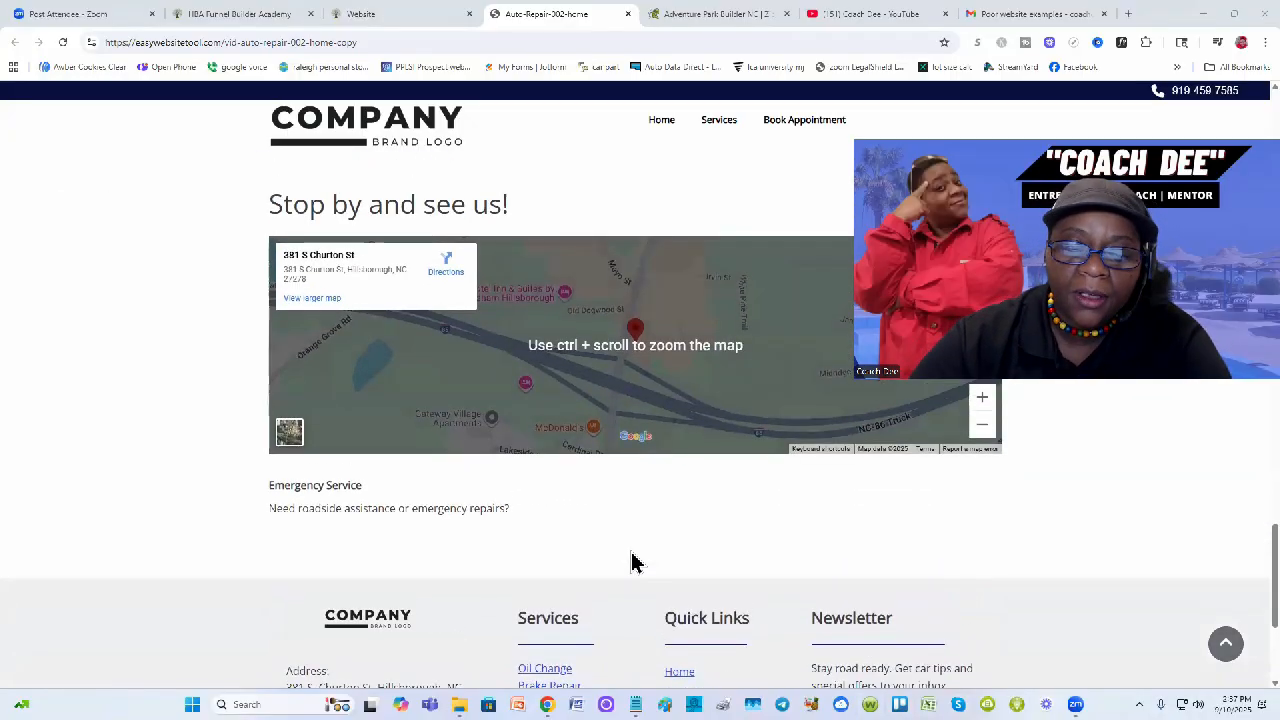
scroll(631, 563, "up", 3)
scroll(631, 563, "up", 10)
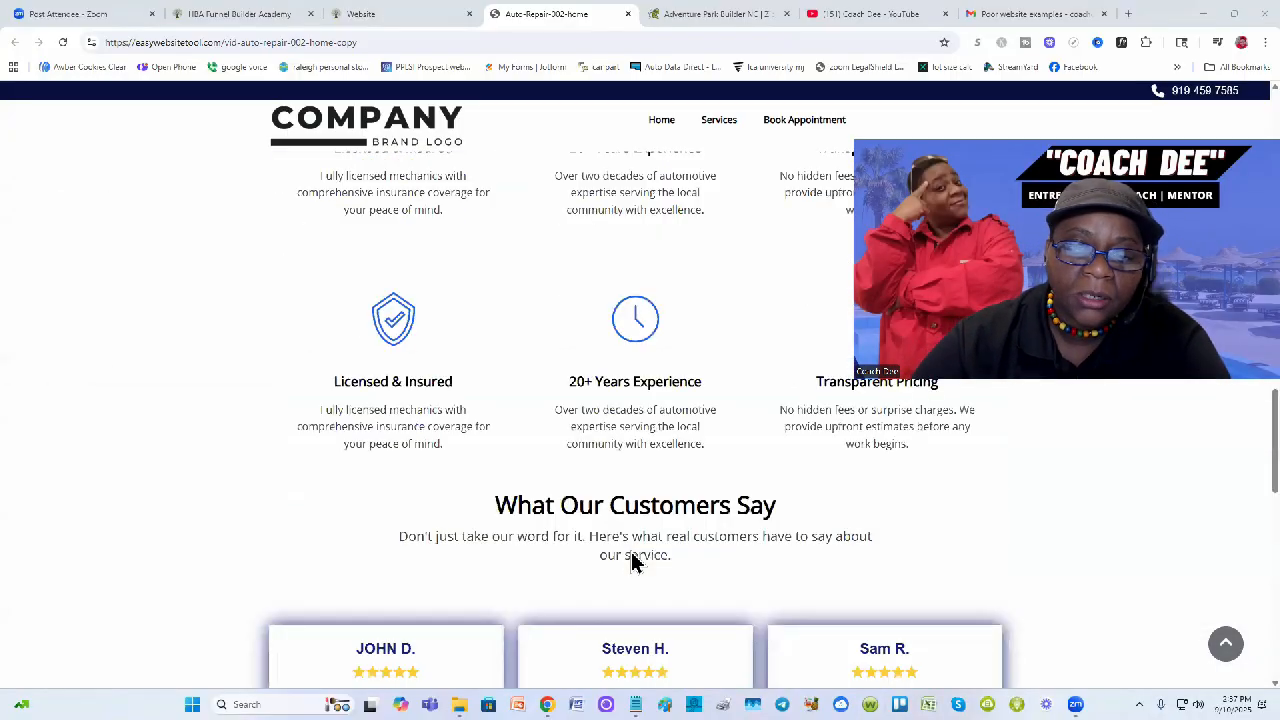
scroll(631, 563, "up", 8)
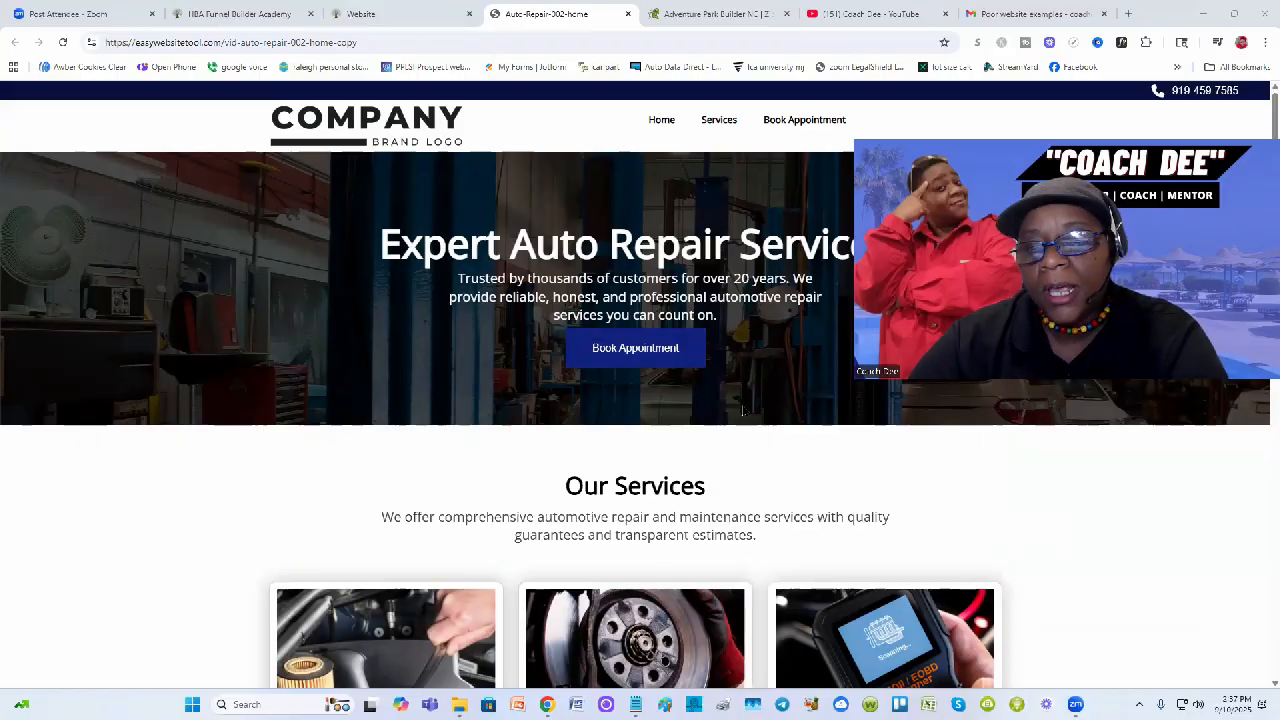
Examine the live page's "Our Services" cards and "Why Choose Jay's Auto Repair" features for places lacking a call to action.
scroll(686, 380, "down", 4)
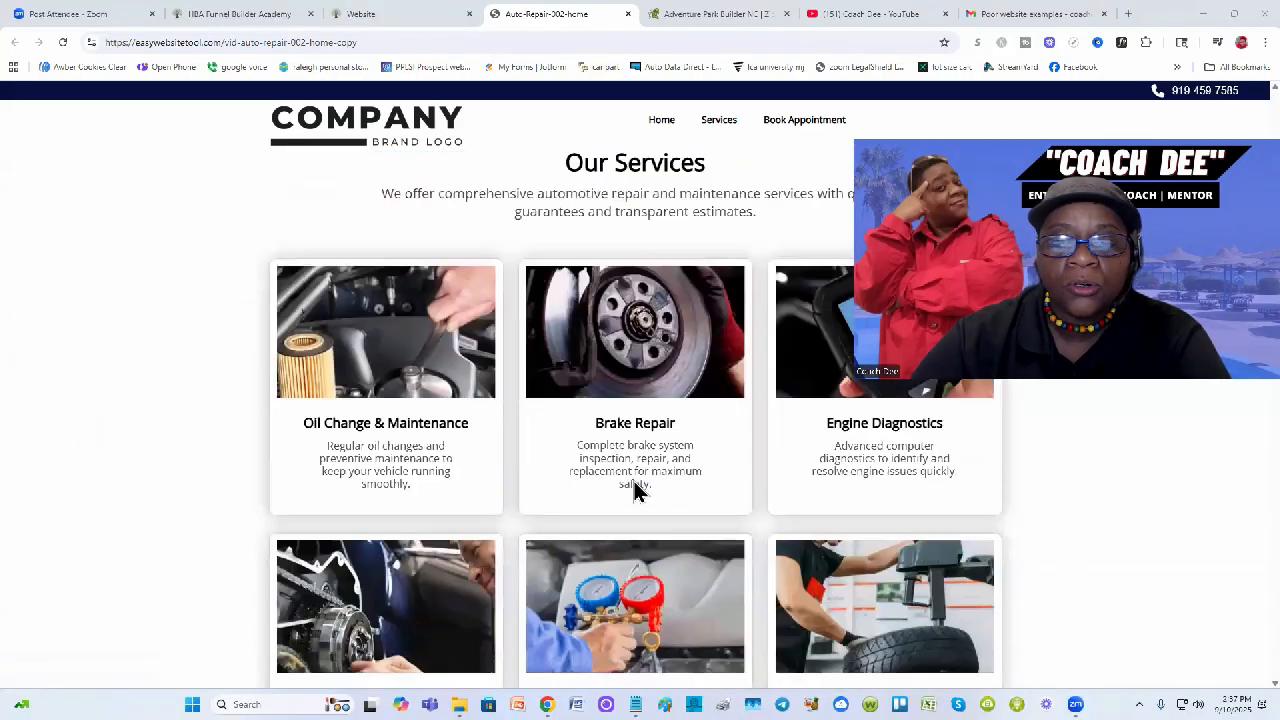
scroll(676, 540, "down", 5)
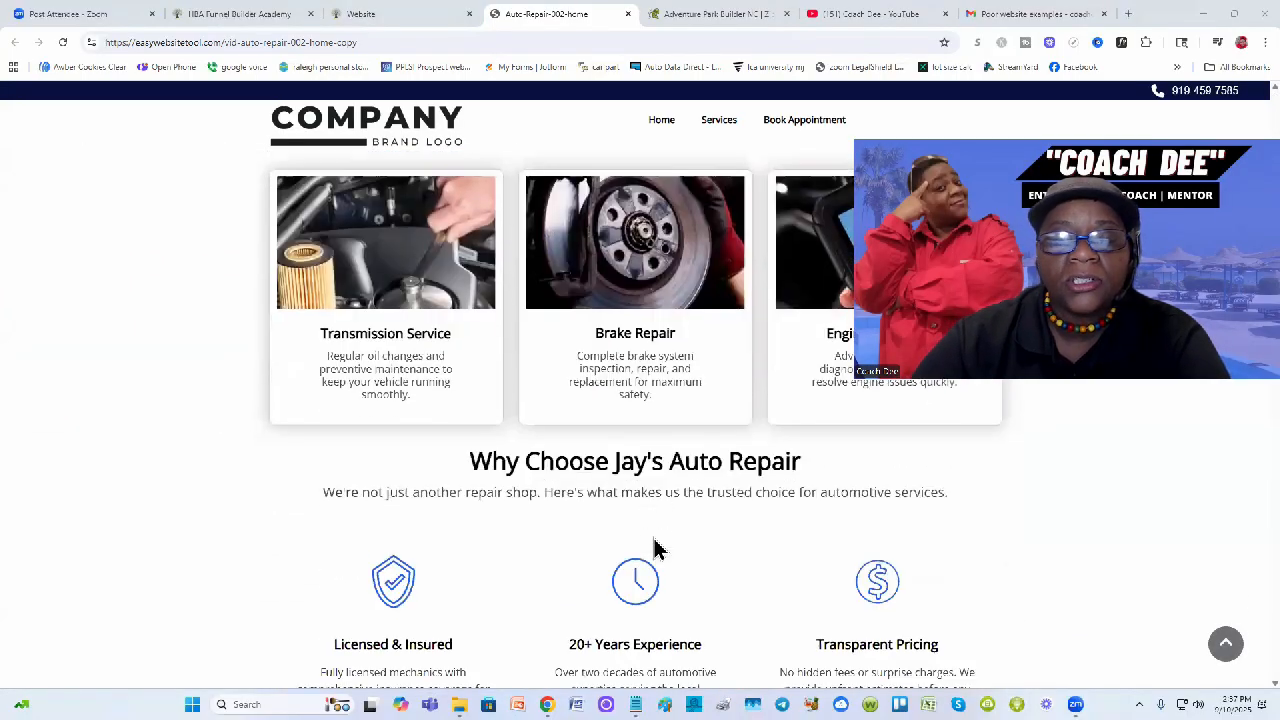
scroll(660, 550, "down", 6)
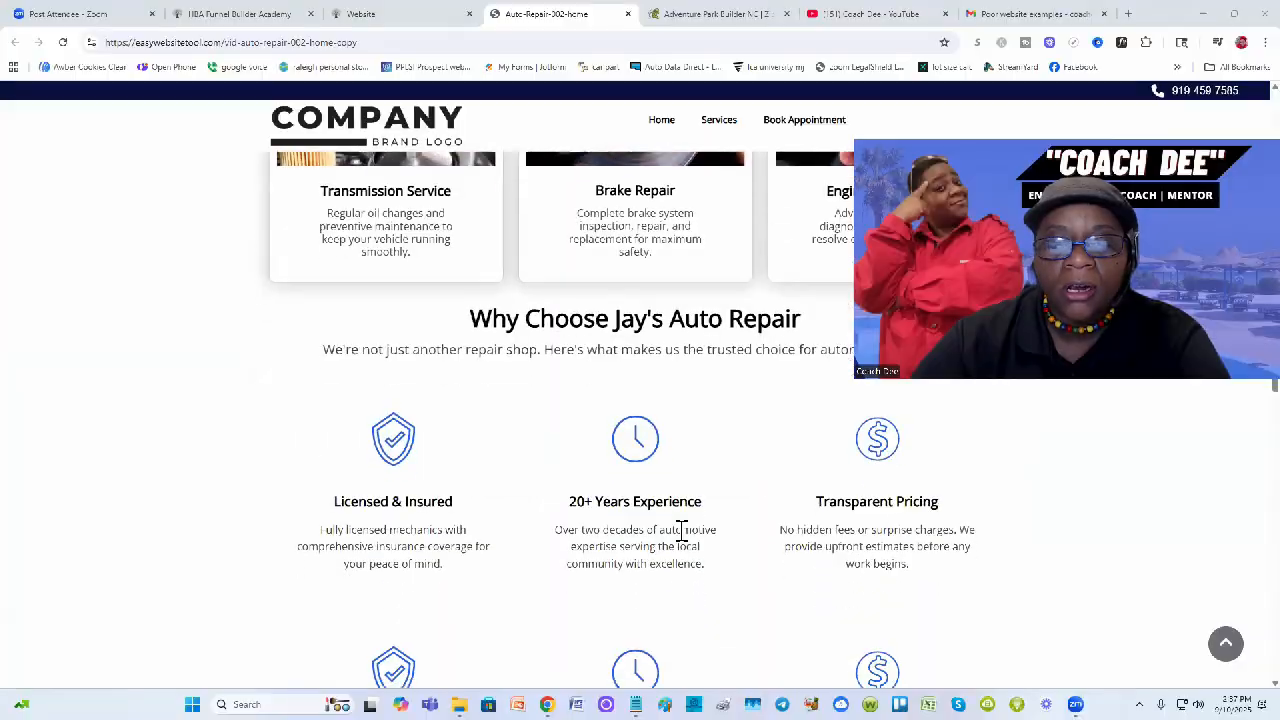
scroll(681, 530, "down", 3)
scroll(681, 530, "up", 3)
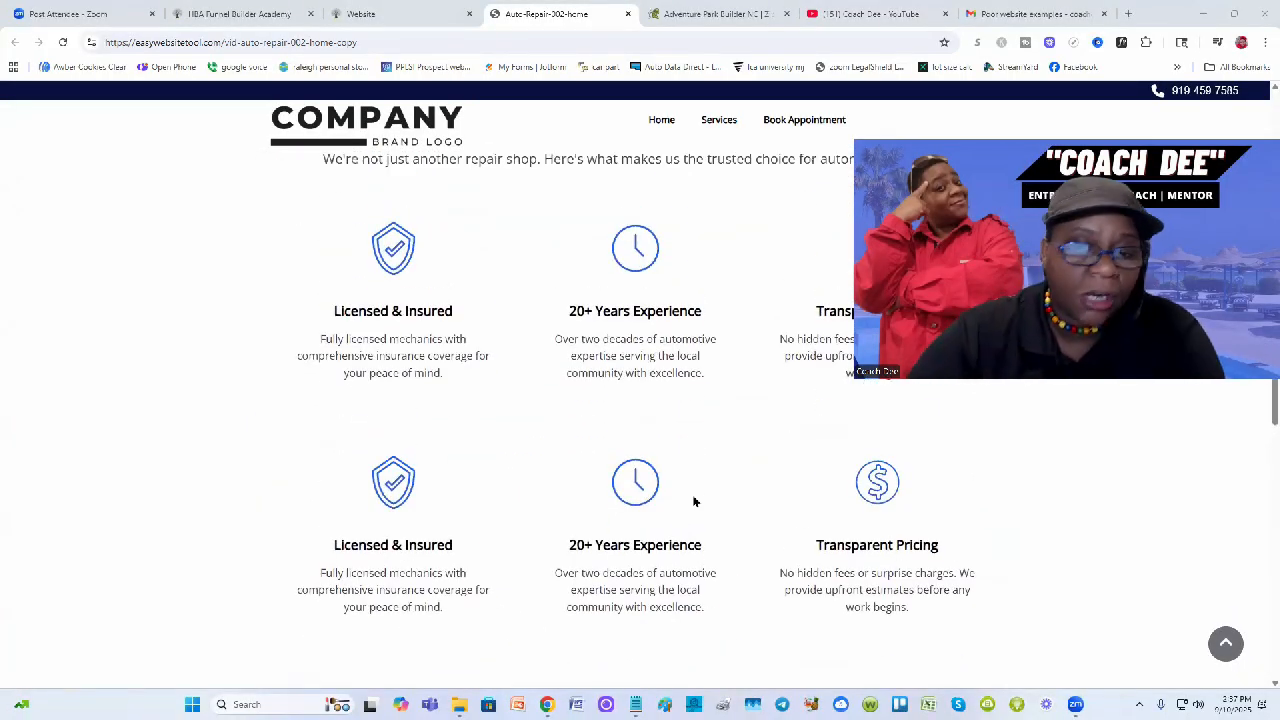
scroll(695, 501, "down", 2)
scroll(695, 501, "up", 4)
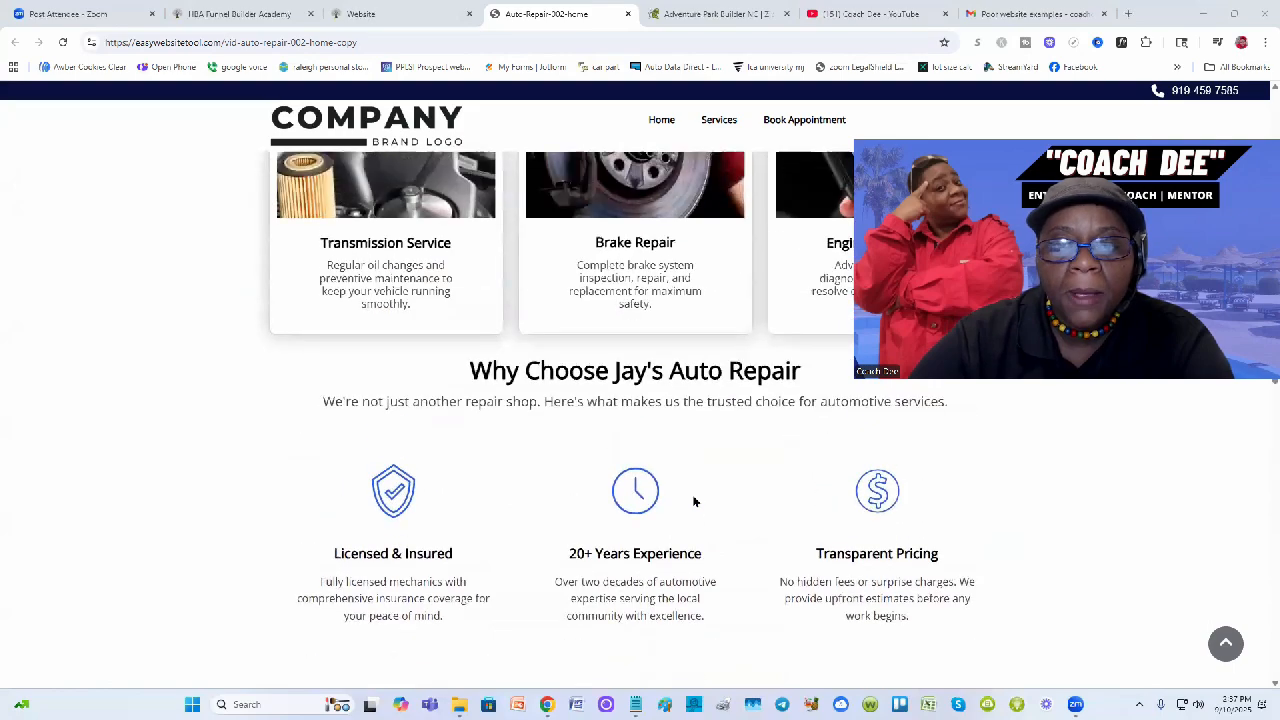
scroll(695, 501, "up", 2)
scroll(455, 490, "up", 4)
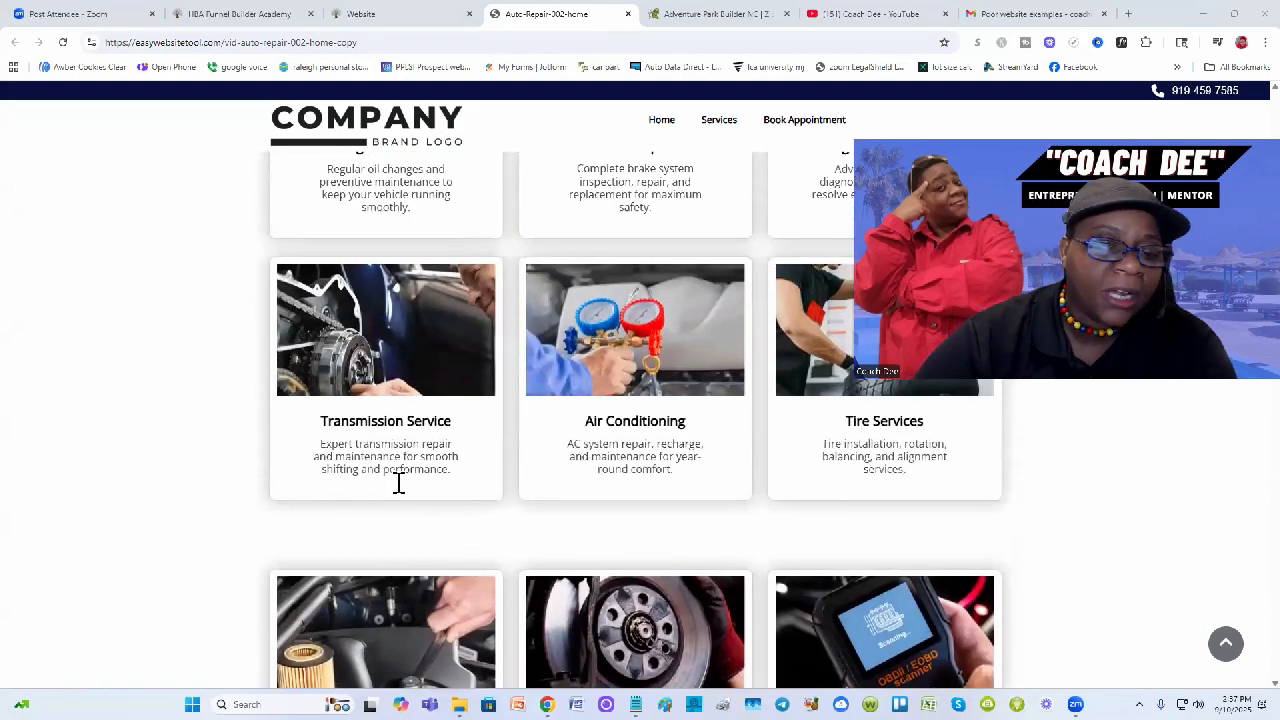
scroll(868, 492, "up", 2)
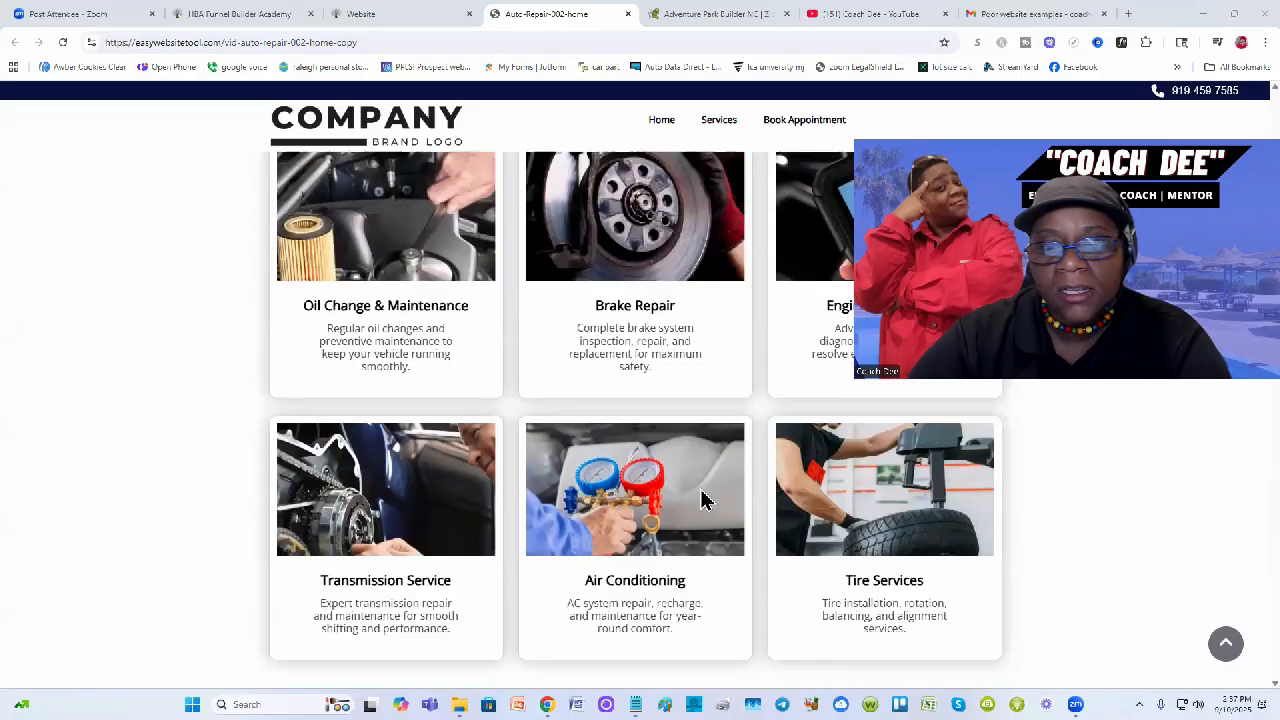
scroll(882, 447, "up", 4)
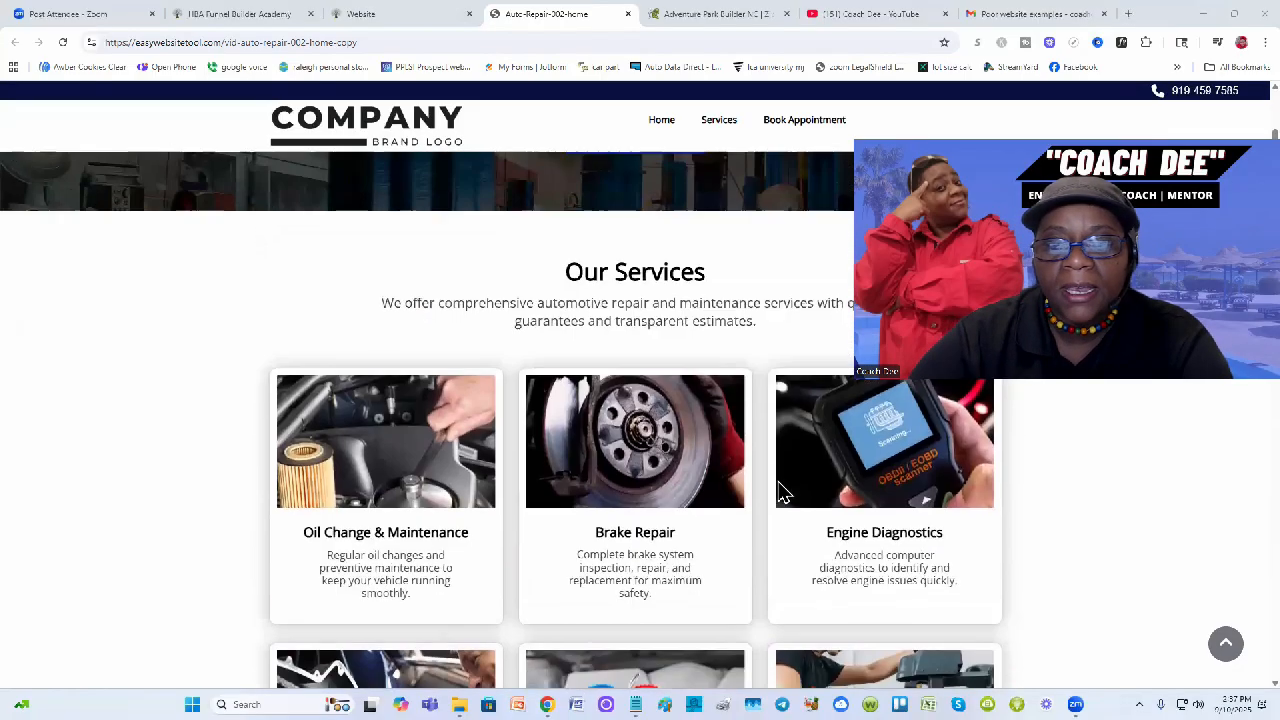
scroll(643, 435, "down", 4)
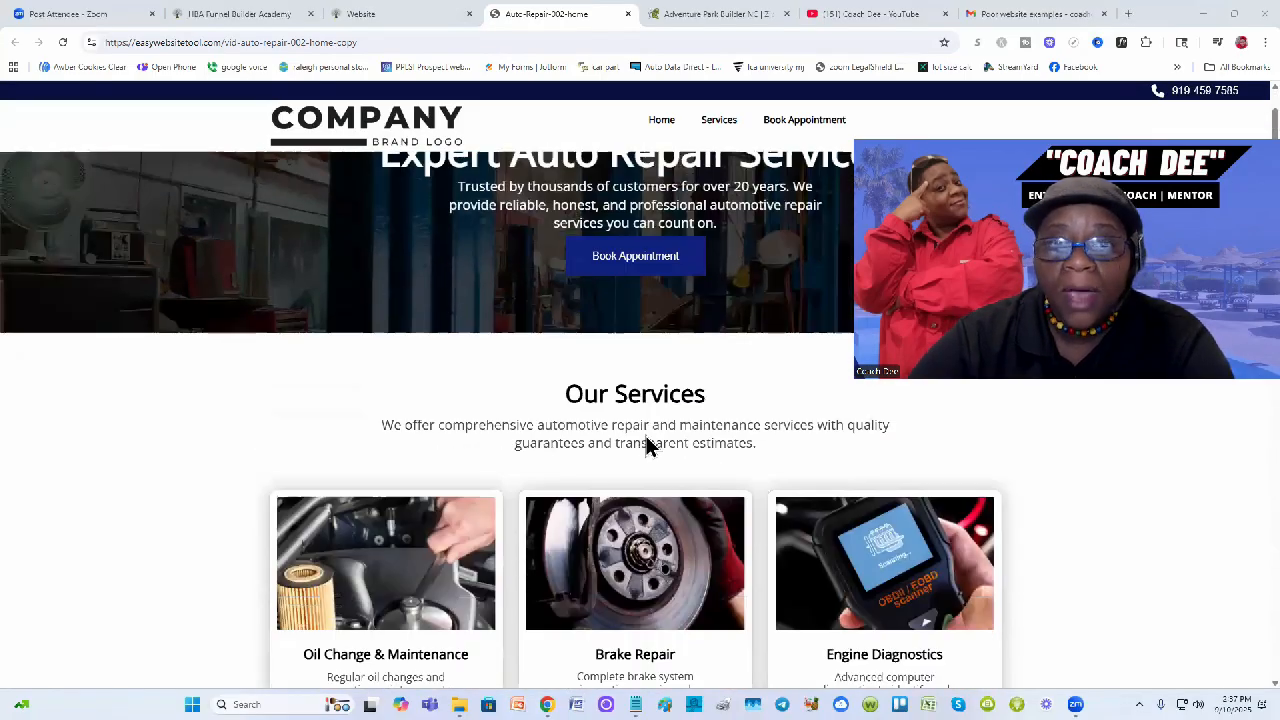
scroll(645, 445, "up", 3)
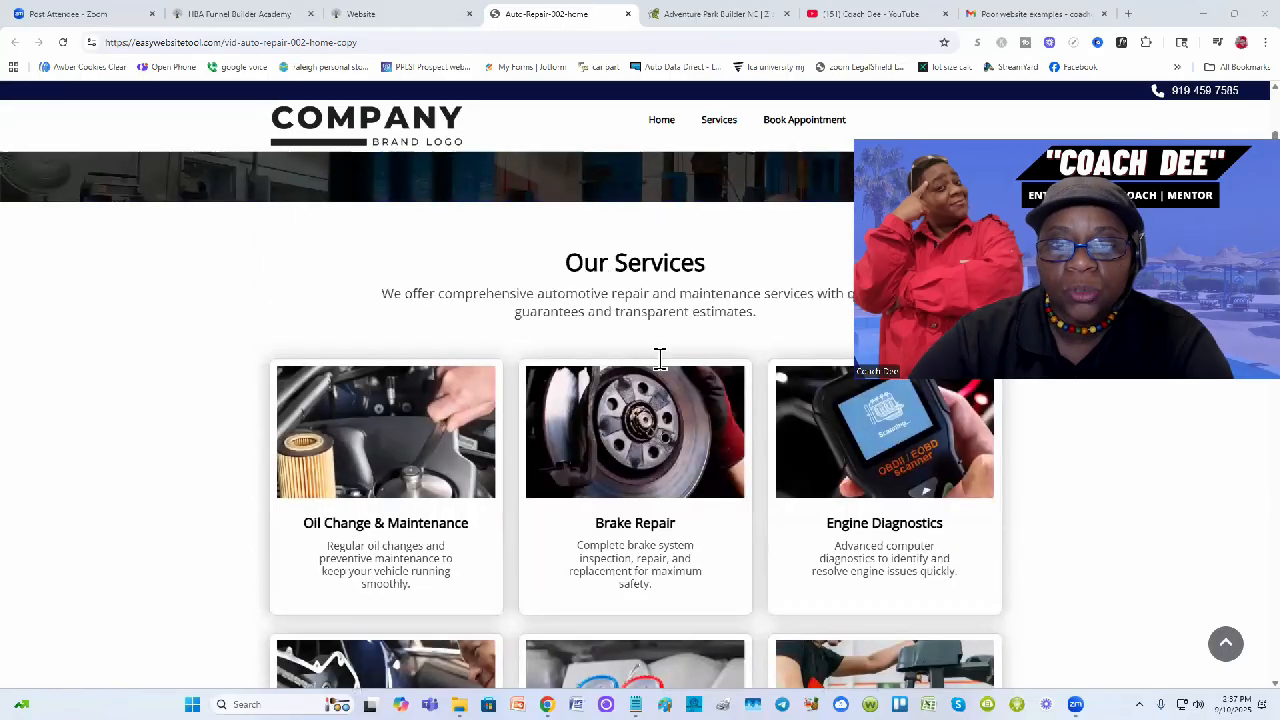
Return to the editor, set the hero "Book Appointment" button's color to the brighter blue #2E4CDA, and save the page.
left_click(407, 22)
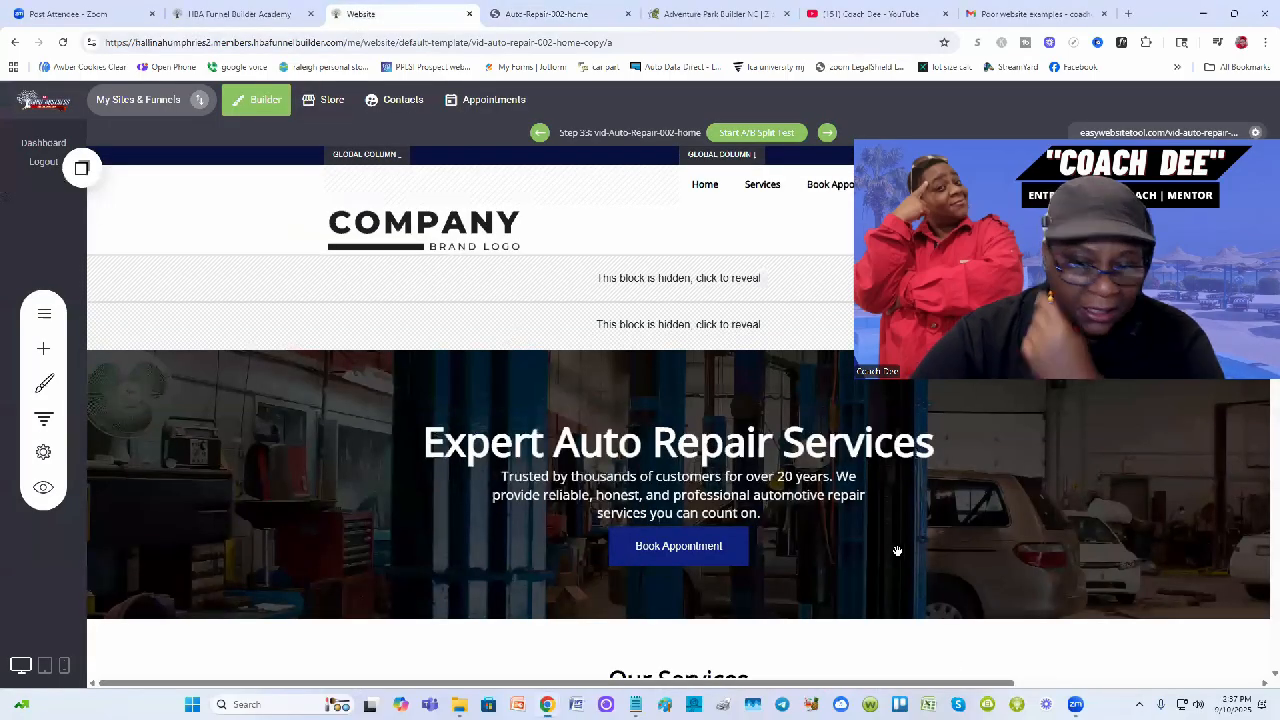
scroll(903, 540, "down", 3)
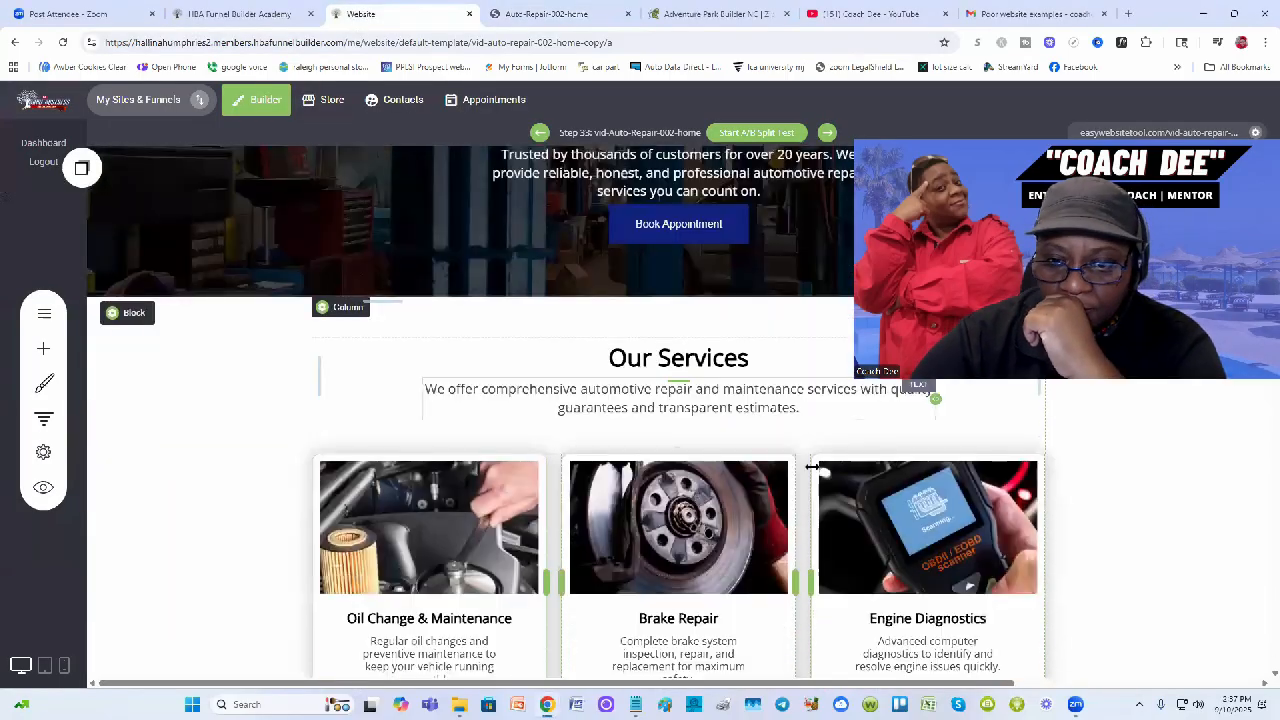
scroll(718, 345, "up", 1)
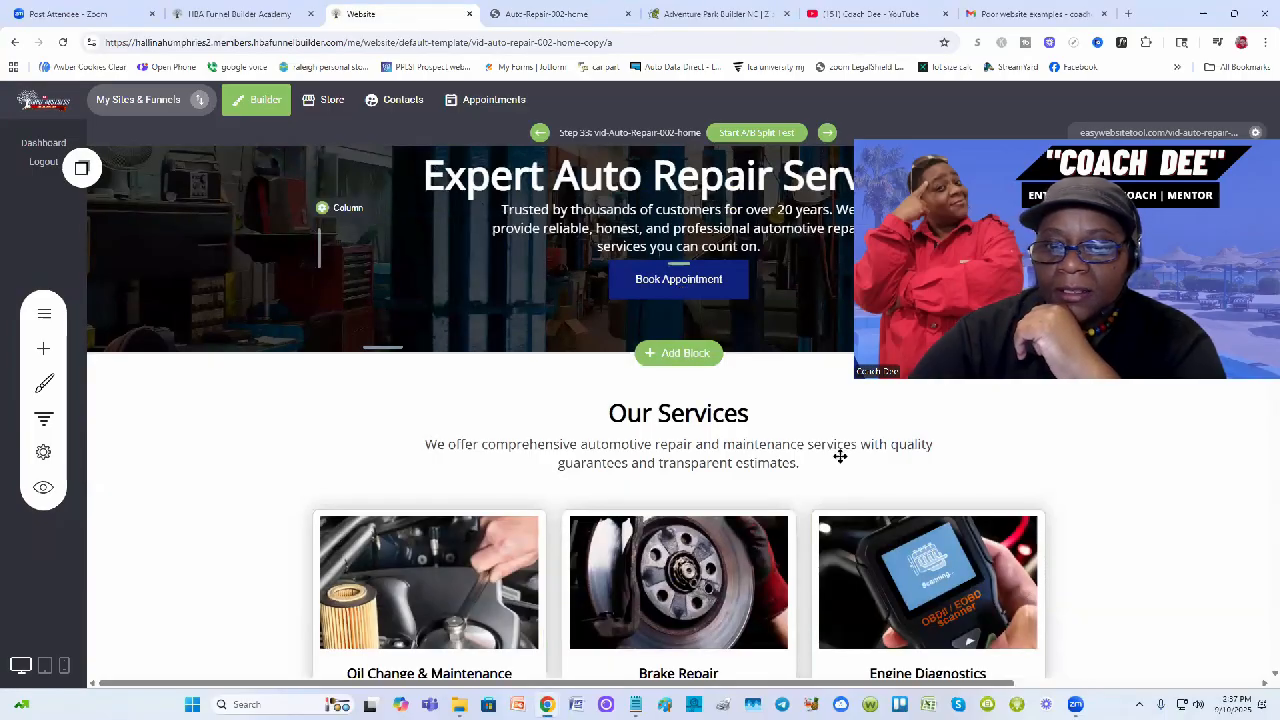
left_click_drag(894, 232, 840, 456)
left_click(688, 282)
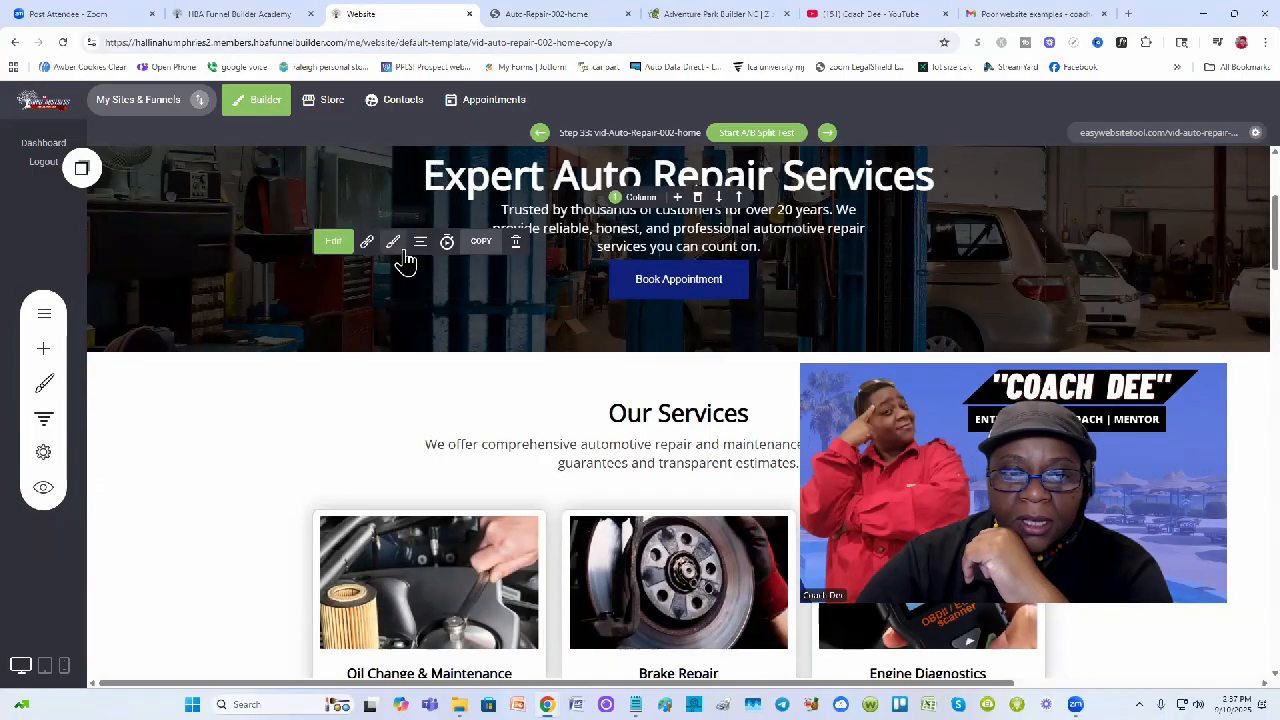
left_click(393, 243)
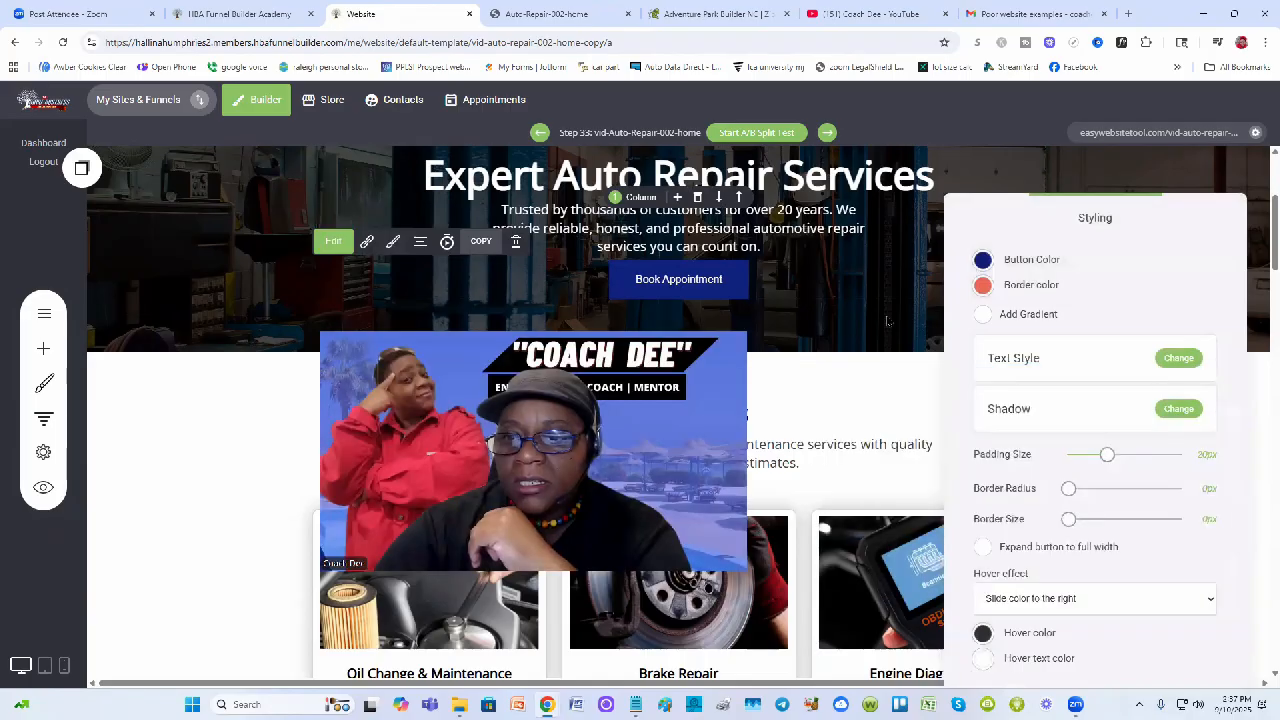
left_click(983, 260)
left_click(1053, 300)
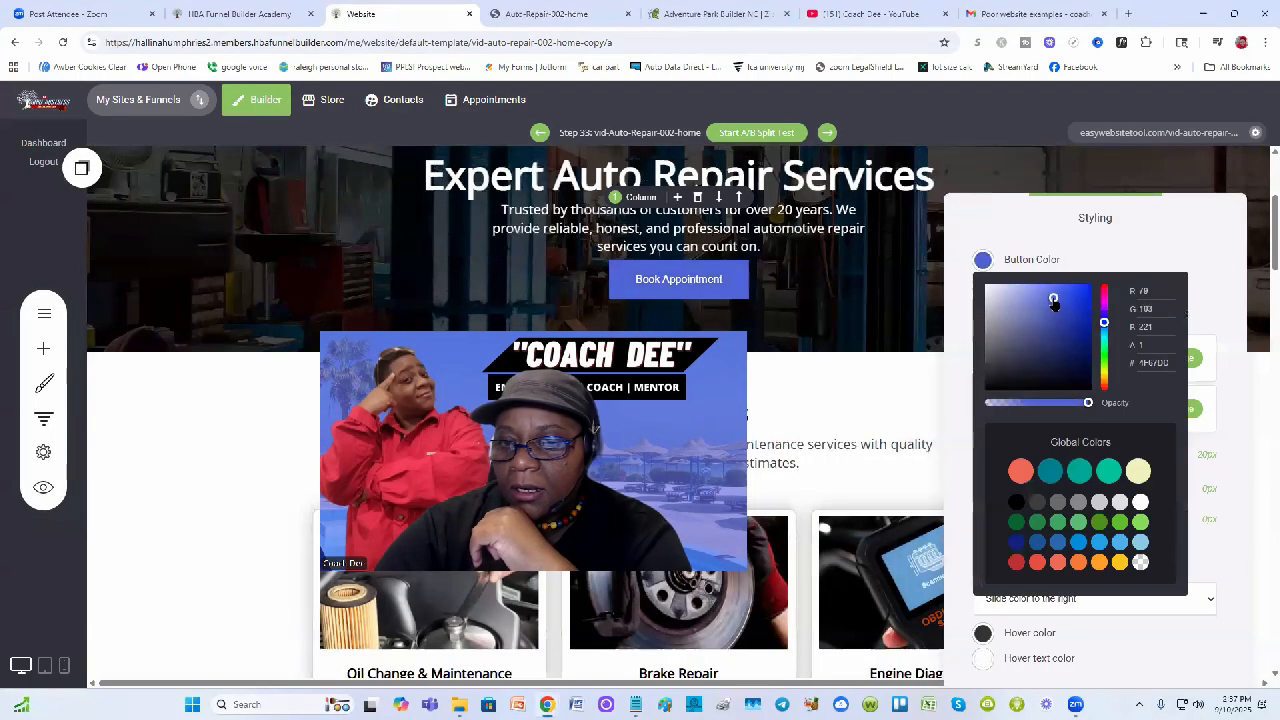
left_click_drag(1053, 300, 1069, 303)
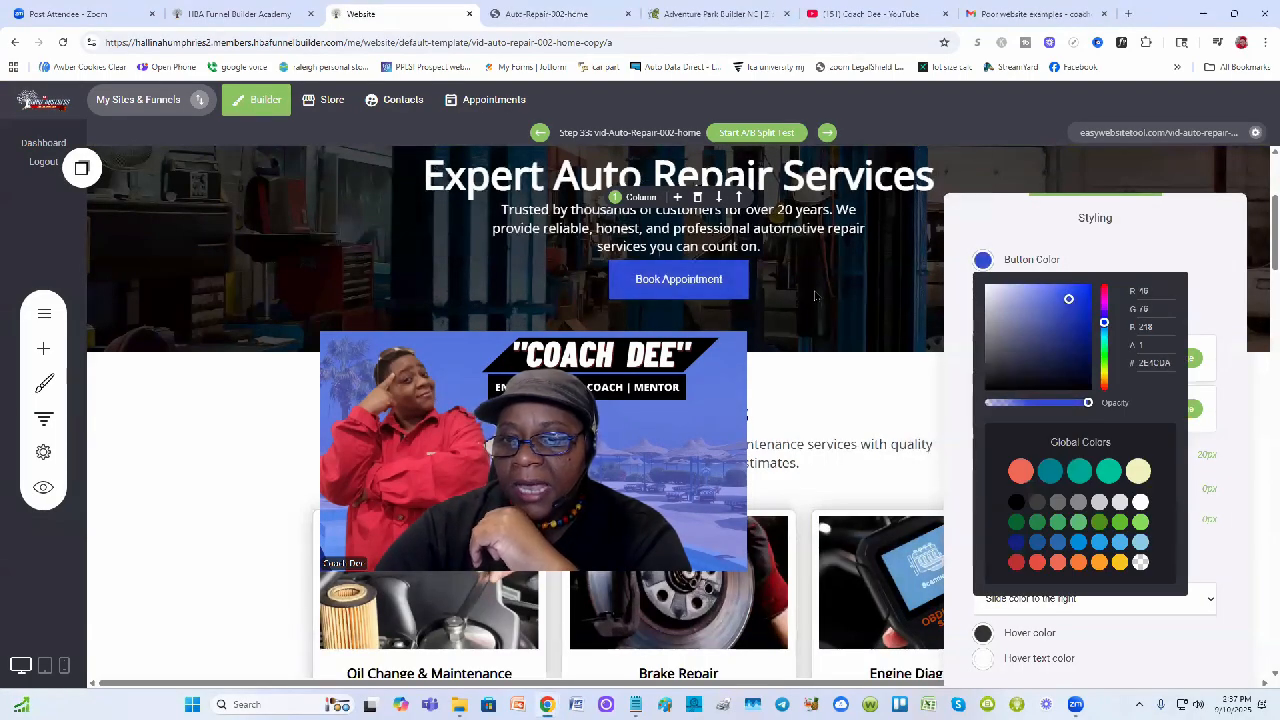
left_click(1130, 170)
left_click(1168, 101)
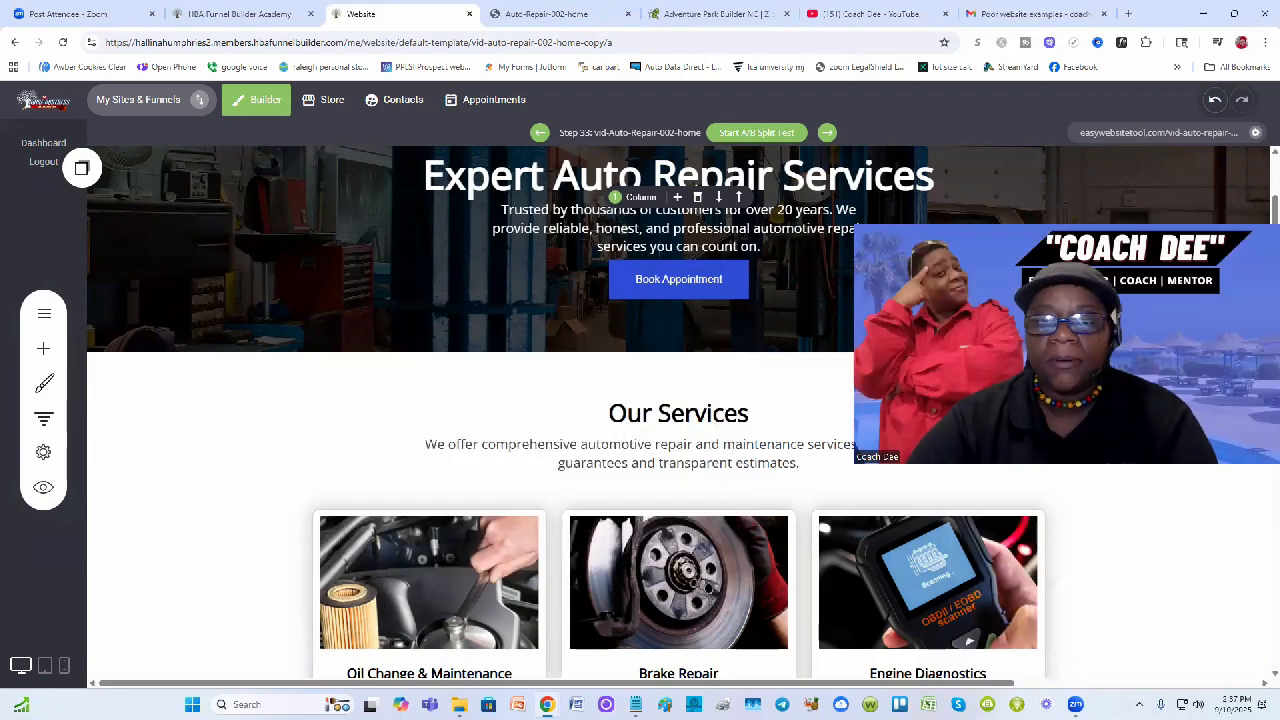
Copy the hero "Book Appointment" button and place the copy between the second and third rows of service cards.
scroll(457, 393, "down", 1)
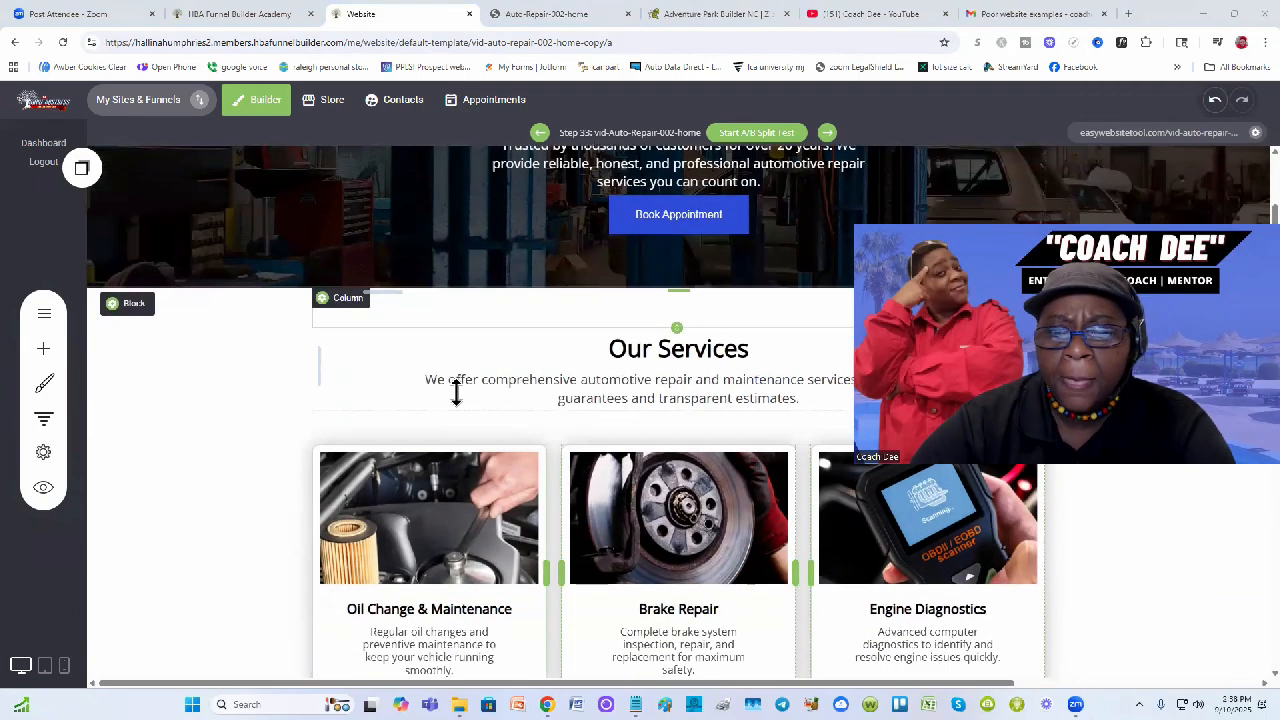
scroll(457, 393, "up", 1)
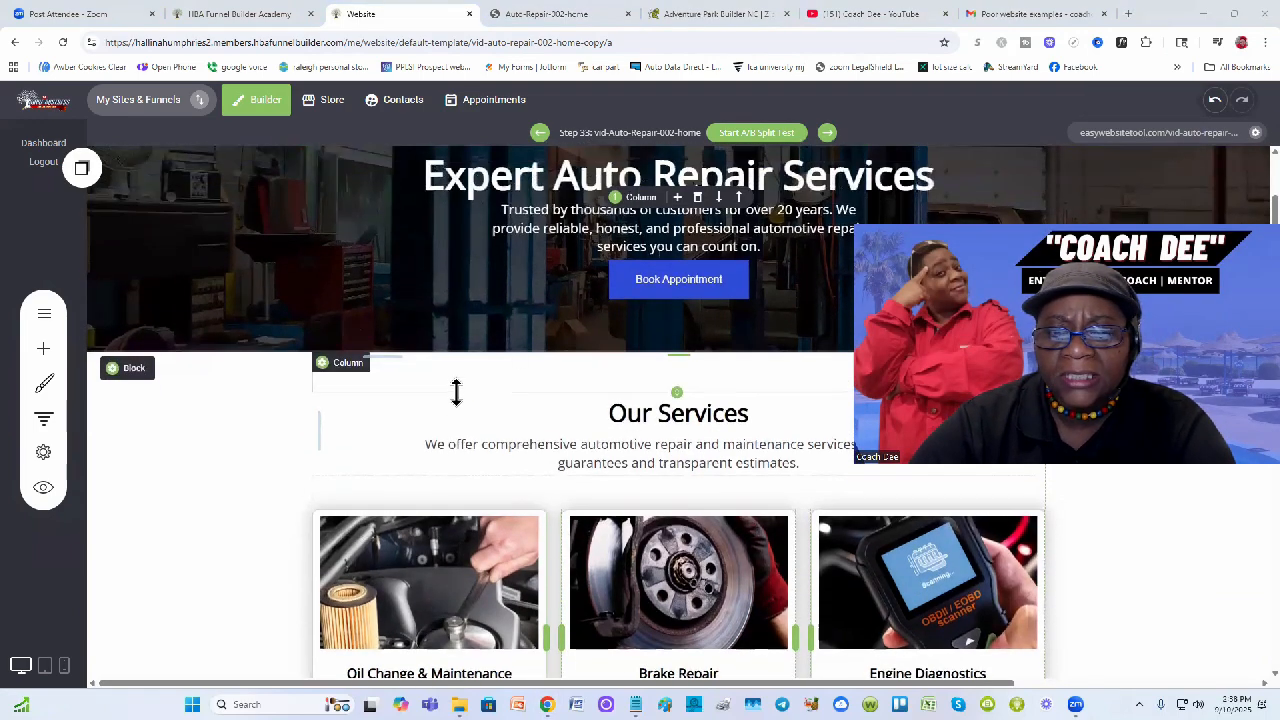
left_click(711, 287)
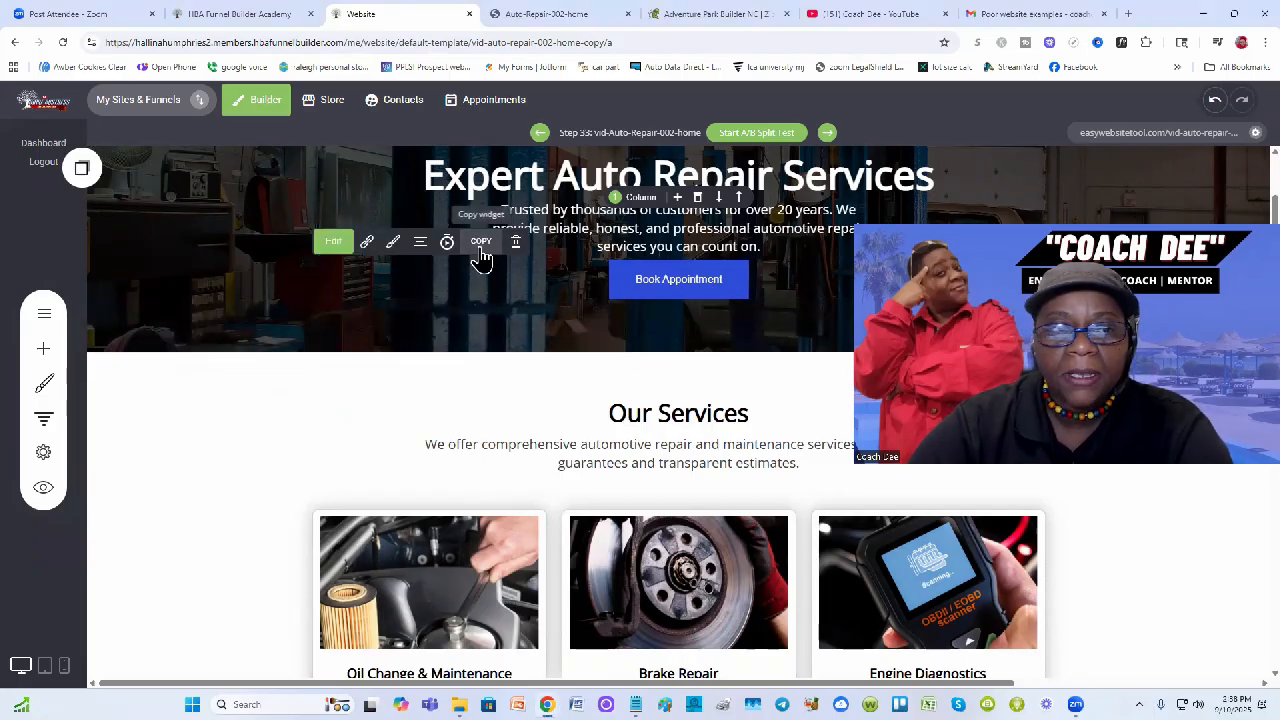
scroll(670, 445, "down", 2)
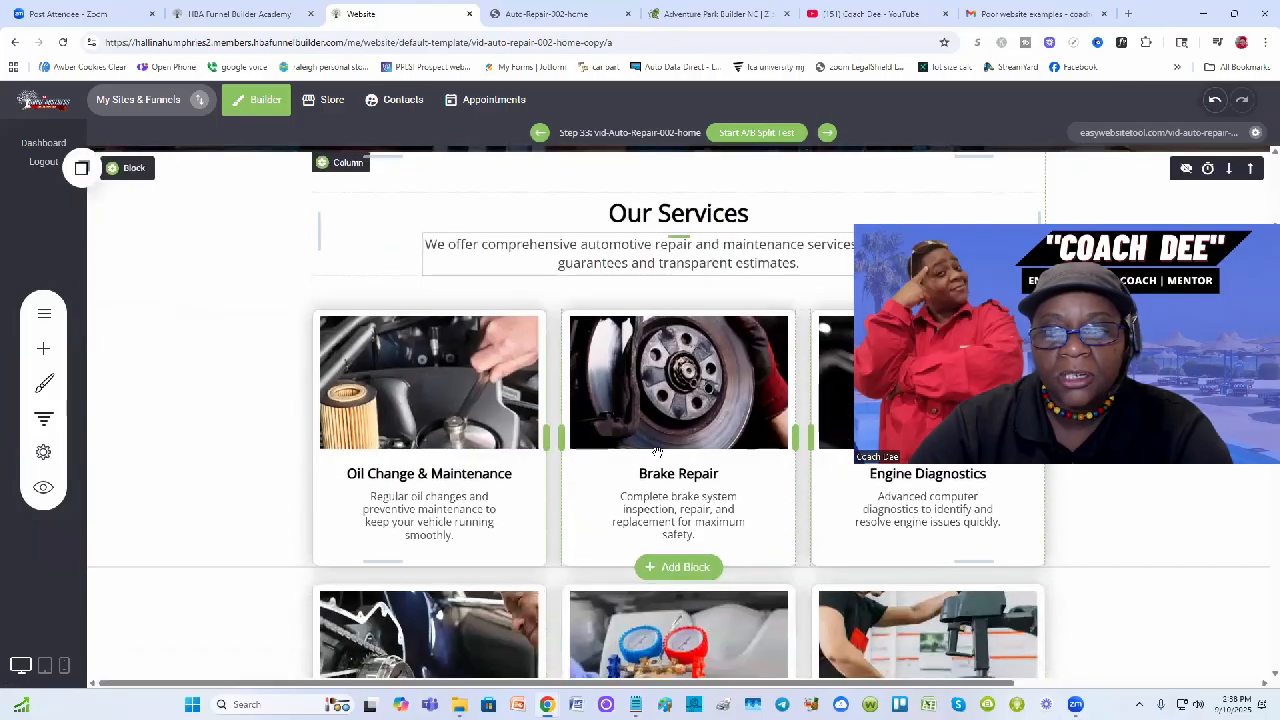
scroll(657, 452, "down", 3)
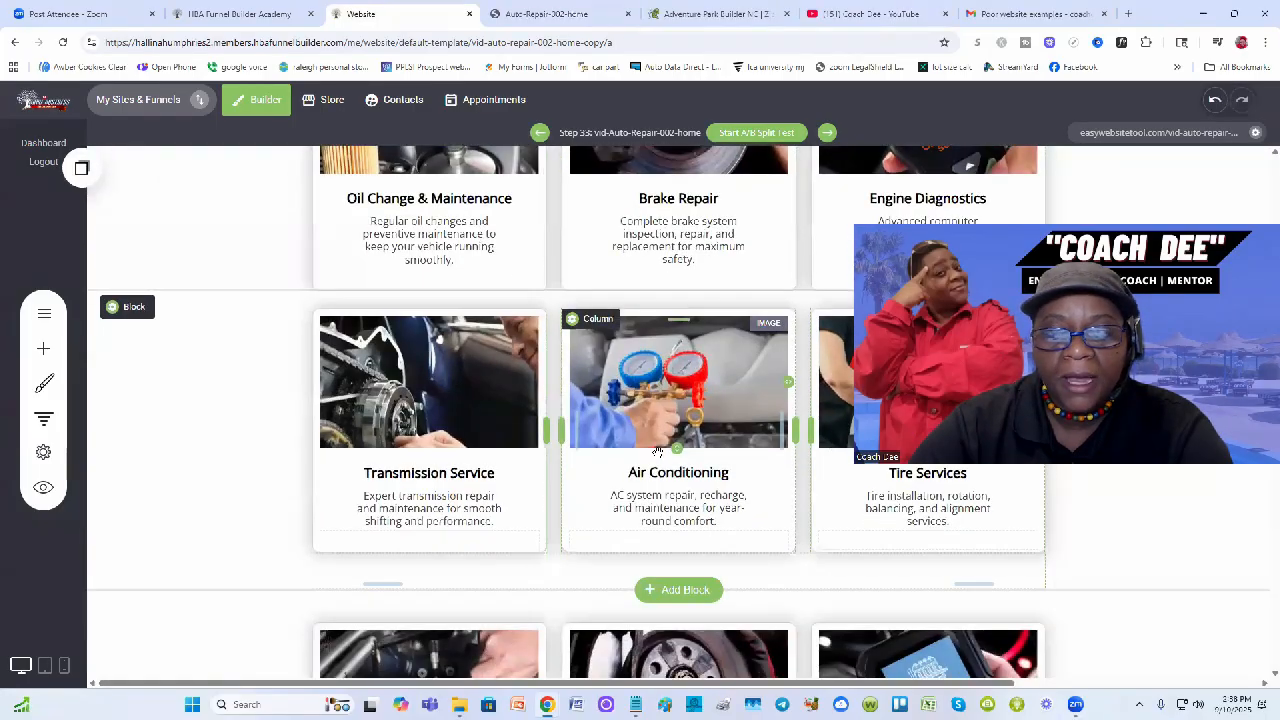
scroll(657, 452, "down", 3)
scroll(657, 452, "down", 2)
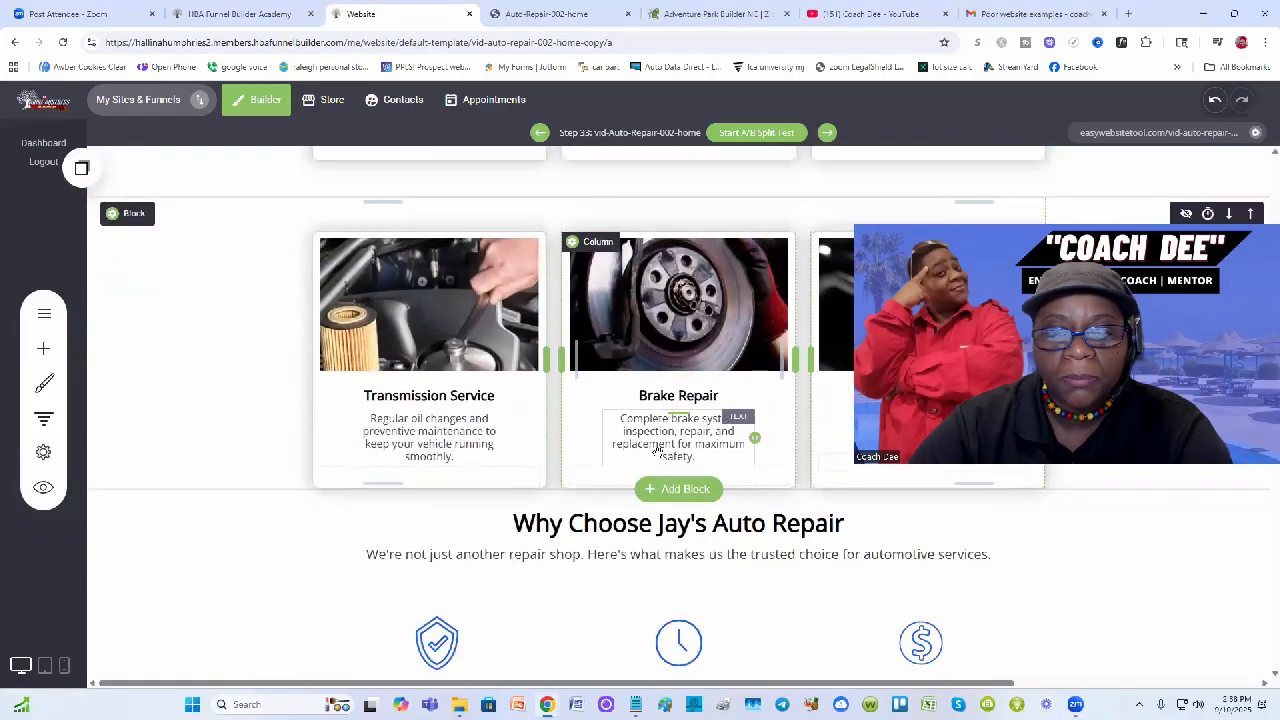
scroll(640, 420, "up", 2)
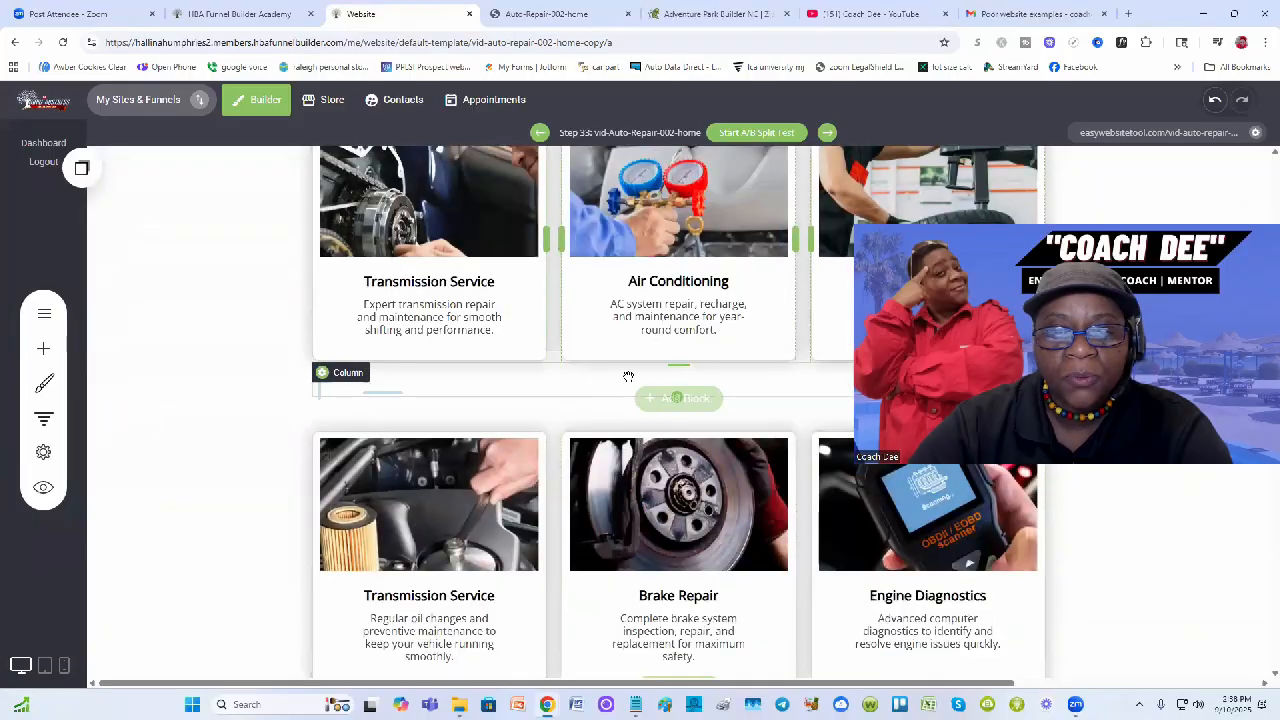
left_click(82, 168)
left_click_drag(108, 303, 706, 413)
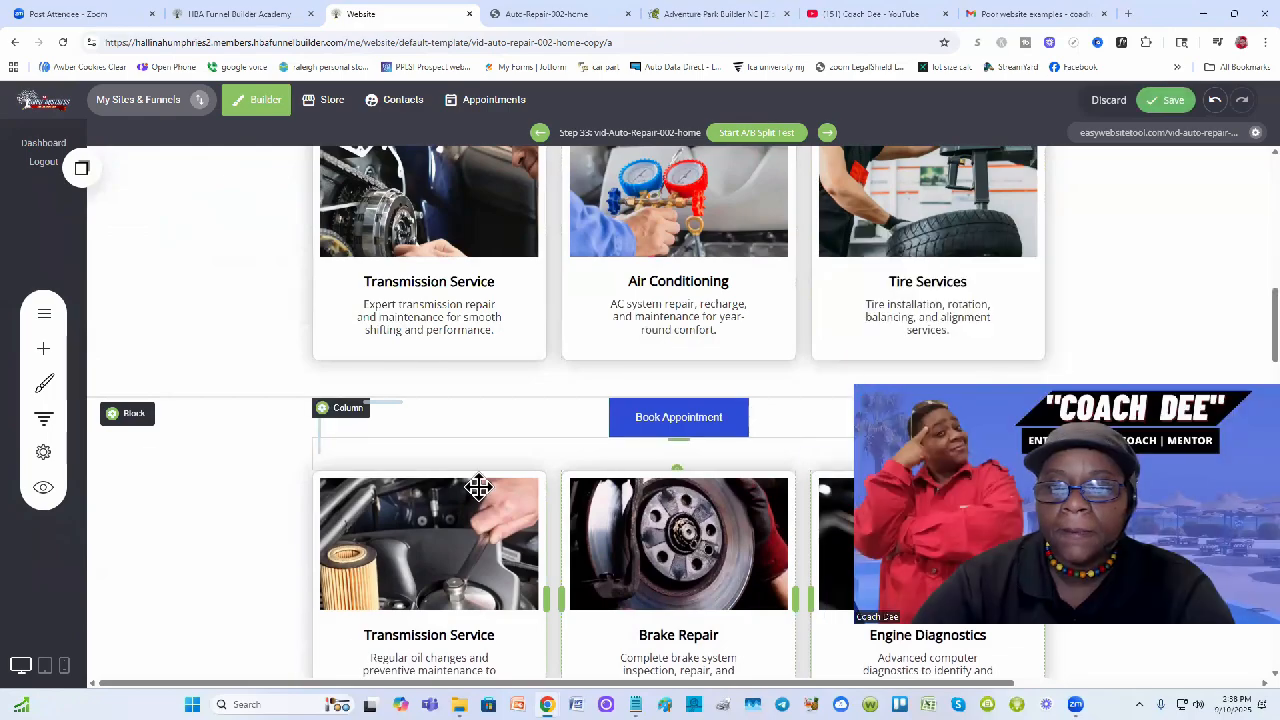
Insert the copied "Book Appointment" button above the "20+ Years Experience" feature in the second row of the "Why Choose Jay's Auto Repair" section.
scroll(767, 262, "down", 15)
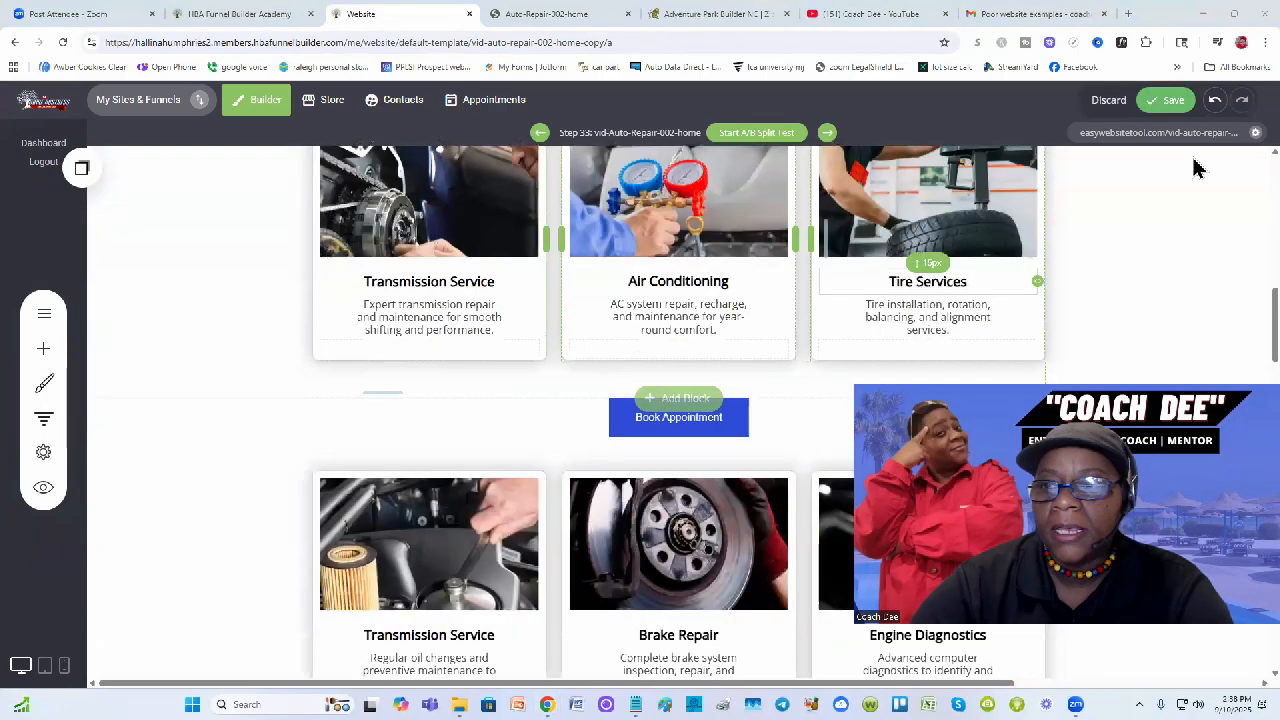
scroll(586, 334, "down", 10)
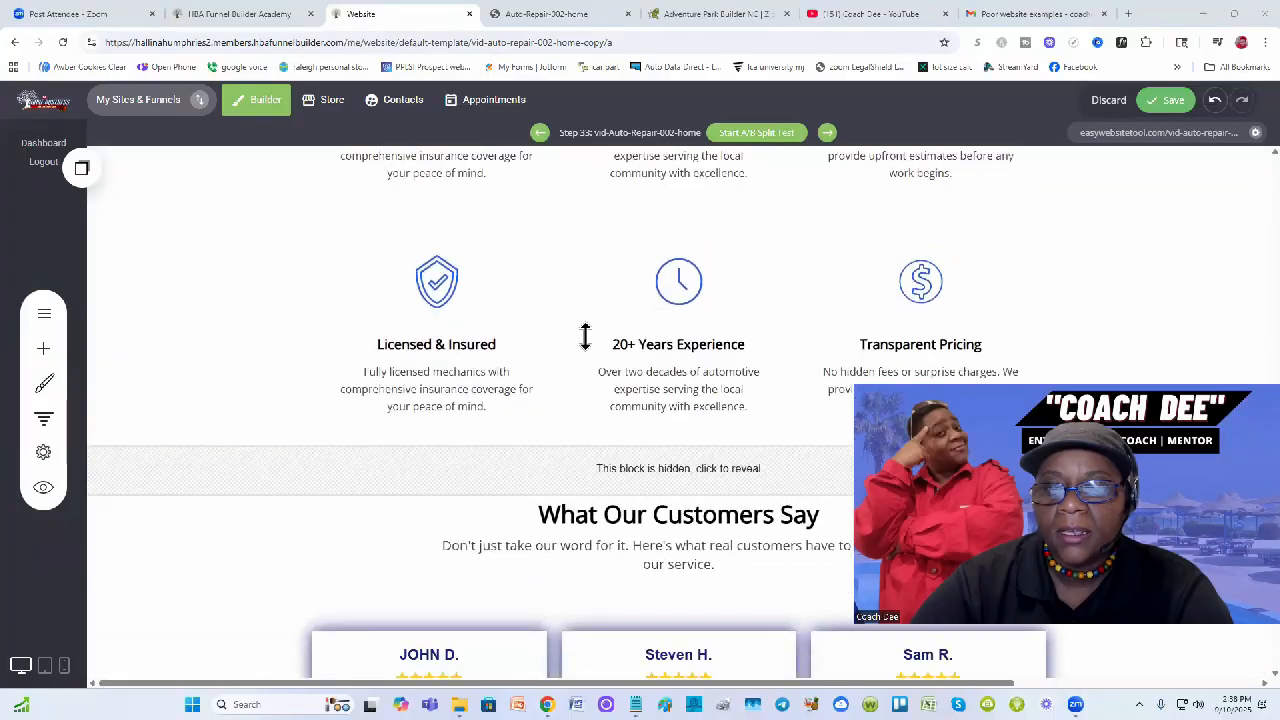
scroll(586, 334, "up", 5)
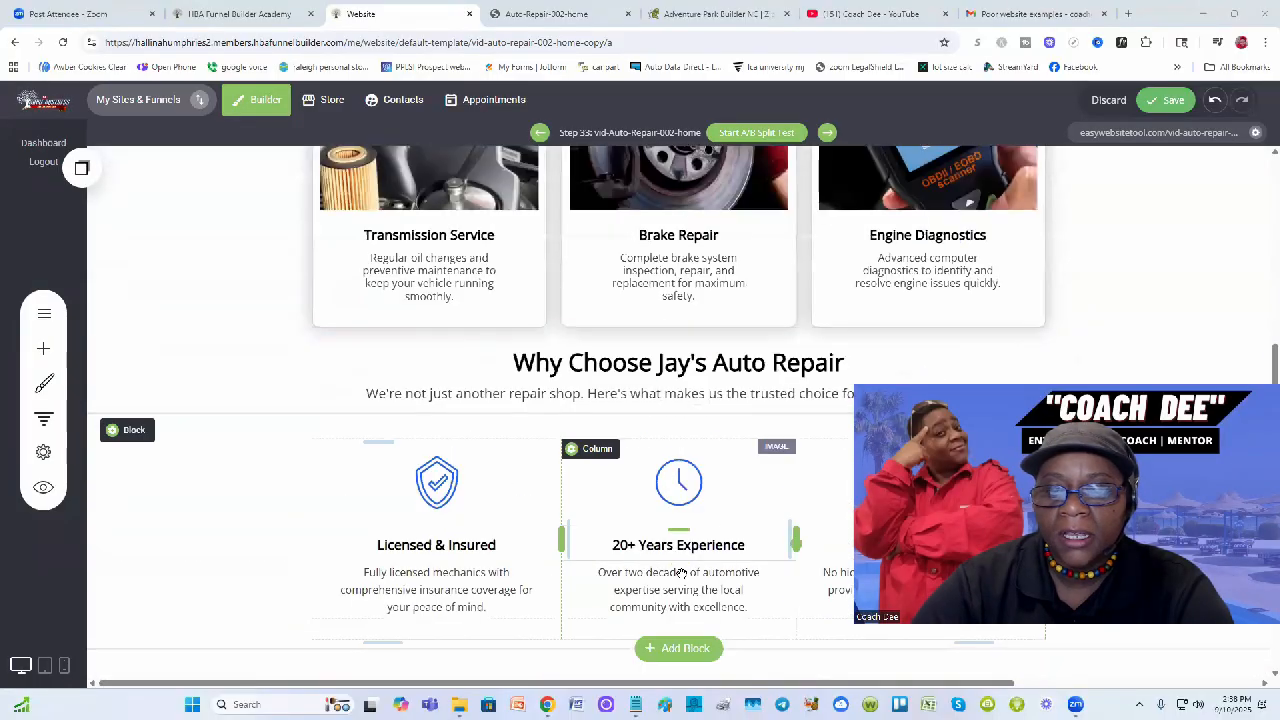
scroll(650, 450, "down", 4)
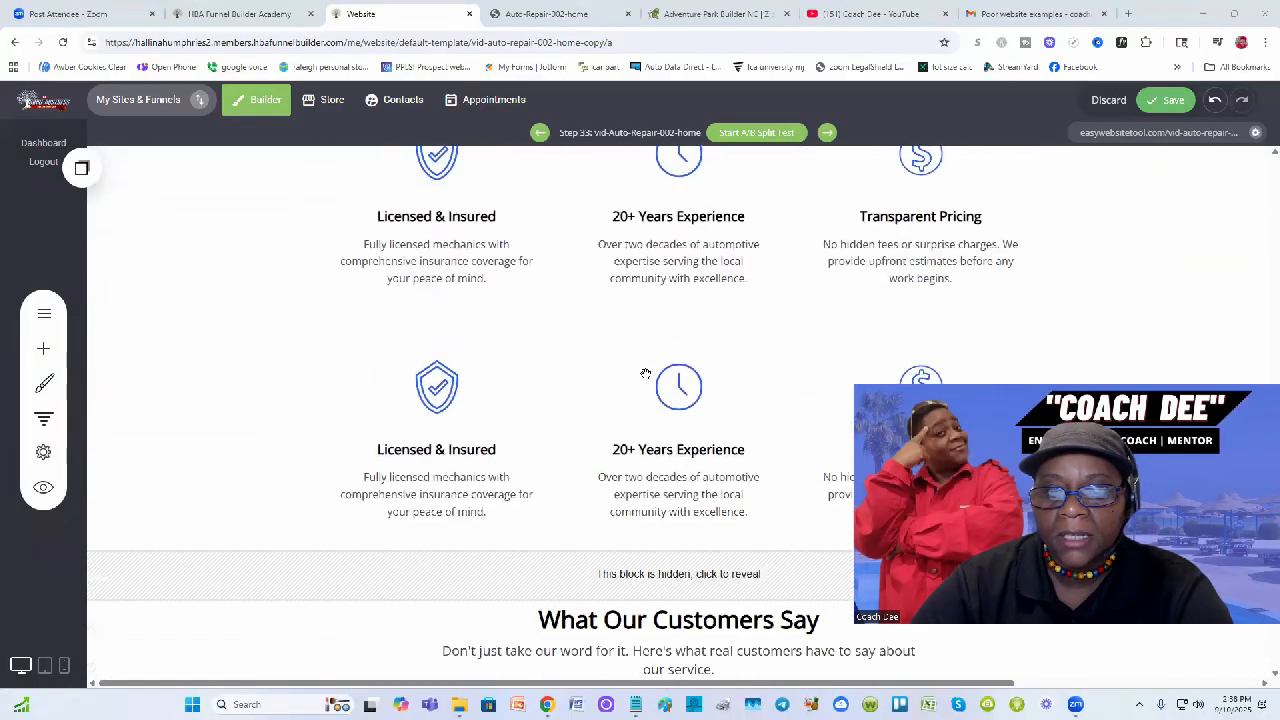
scroll(643, 294, "up", 1)
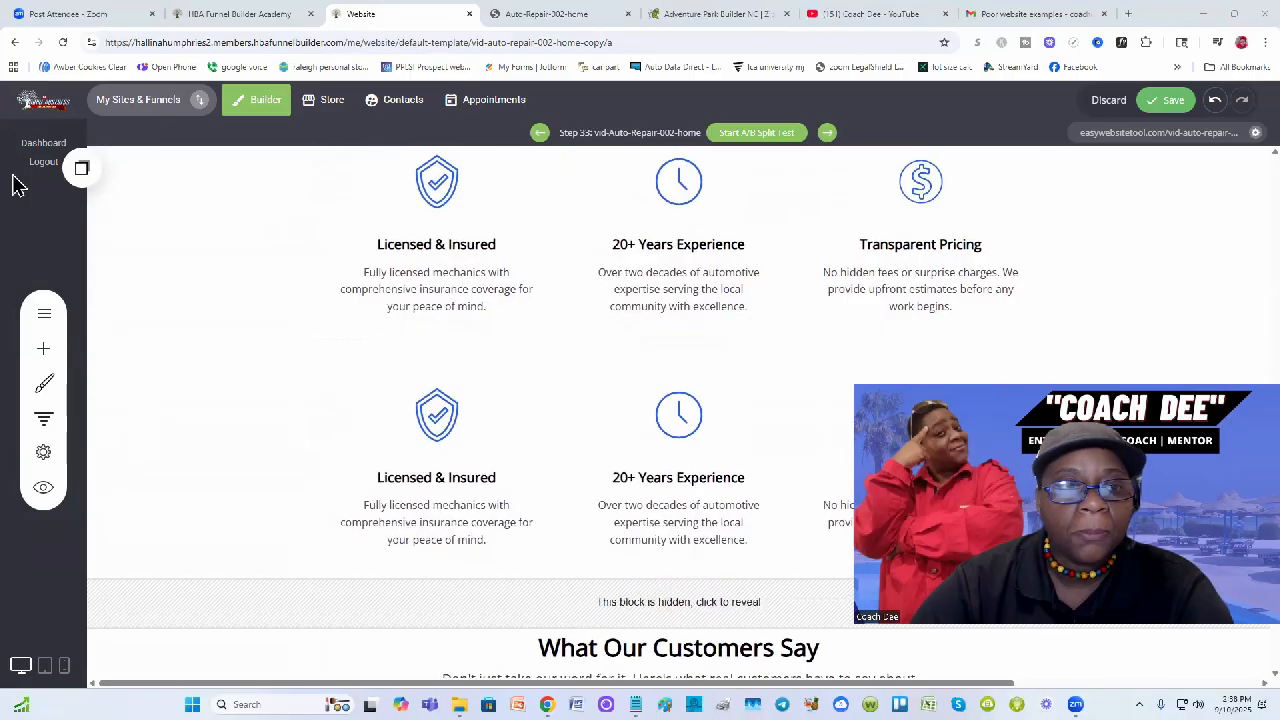
left_click(82, 170)
left_click_drag(127, 302, 723, 377)
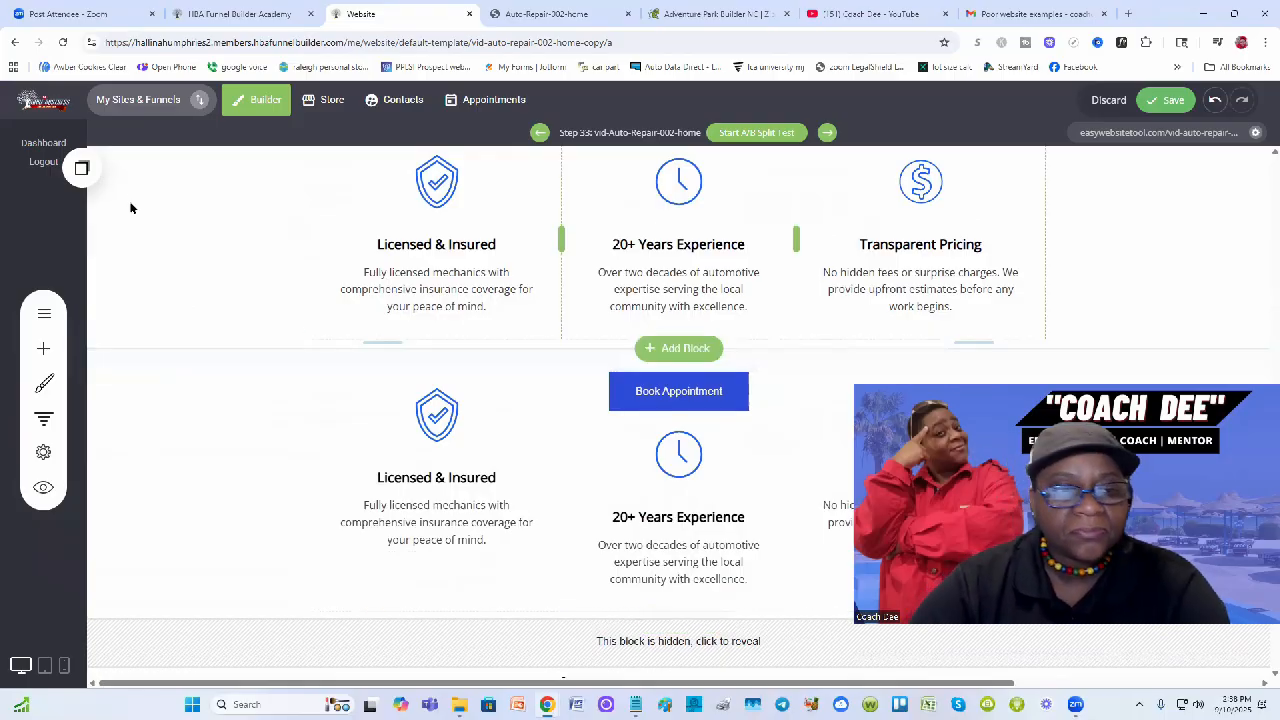
Add an empty block between the two rows of features and move the "Book Appointment" button into it.
left_click(44, 348)
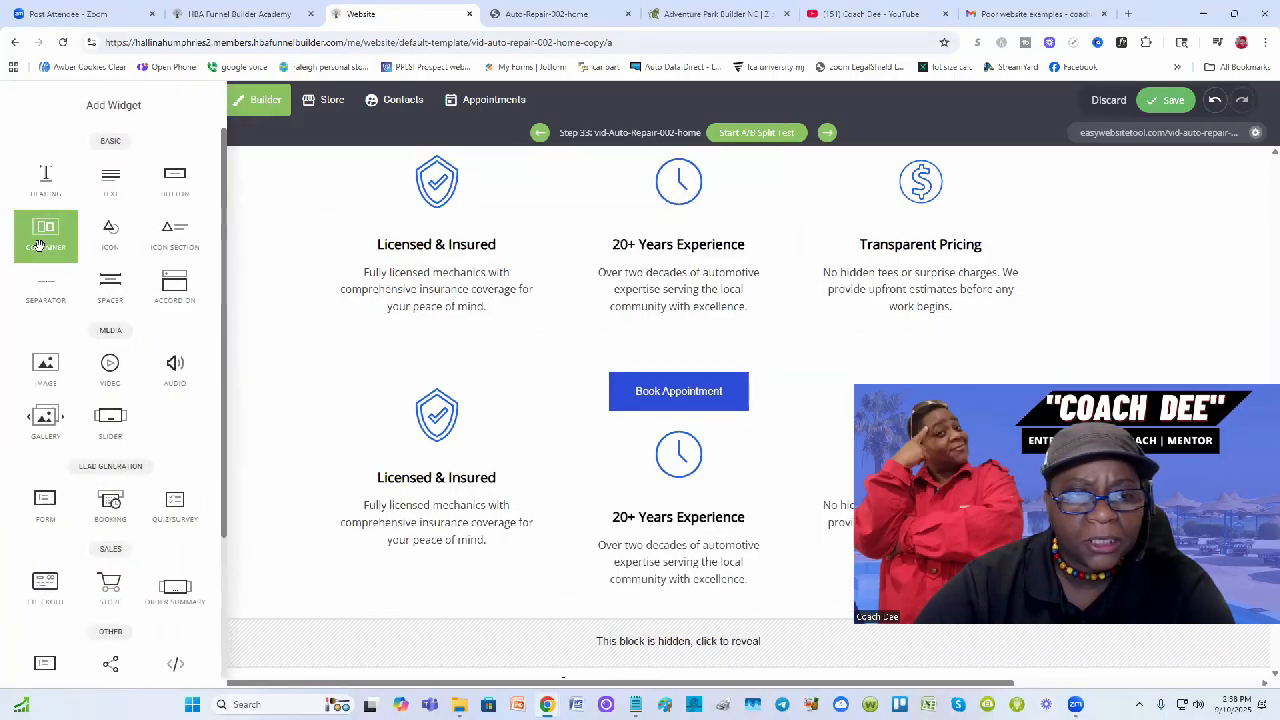
left_click(679, 358)
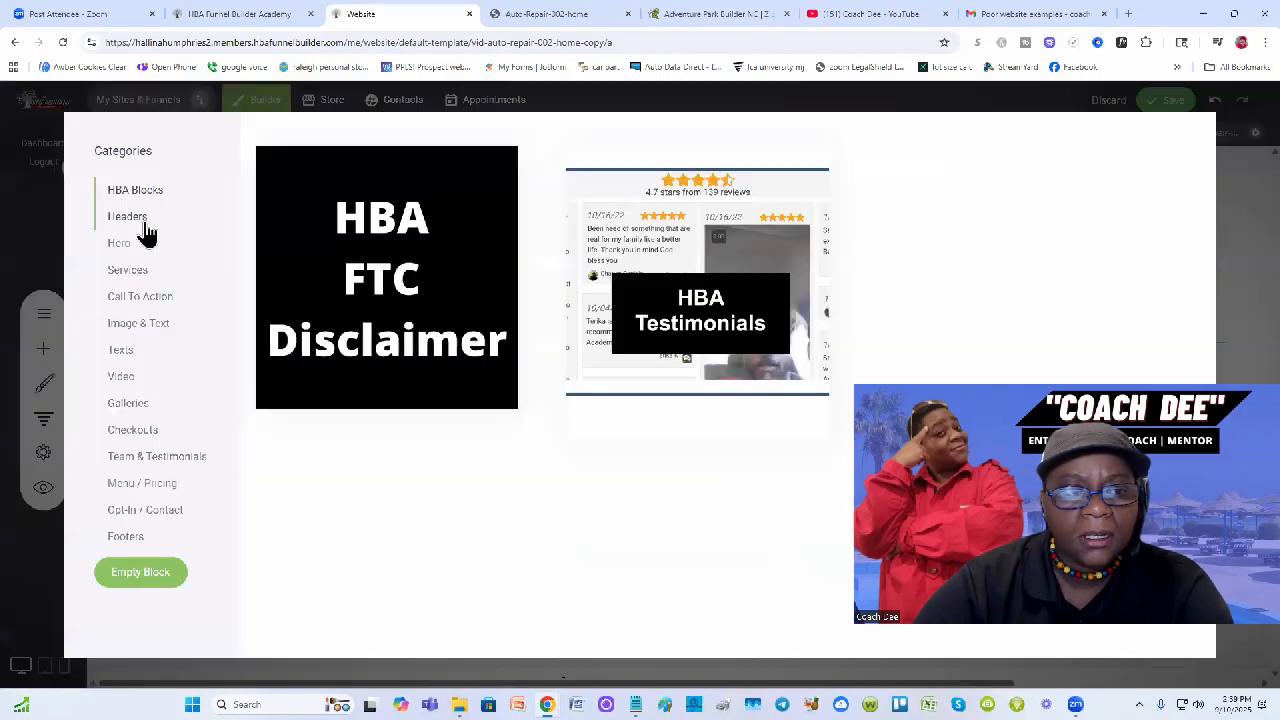
left_click(145, 575)
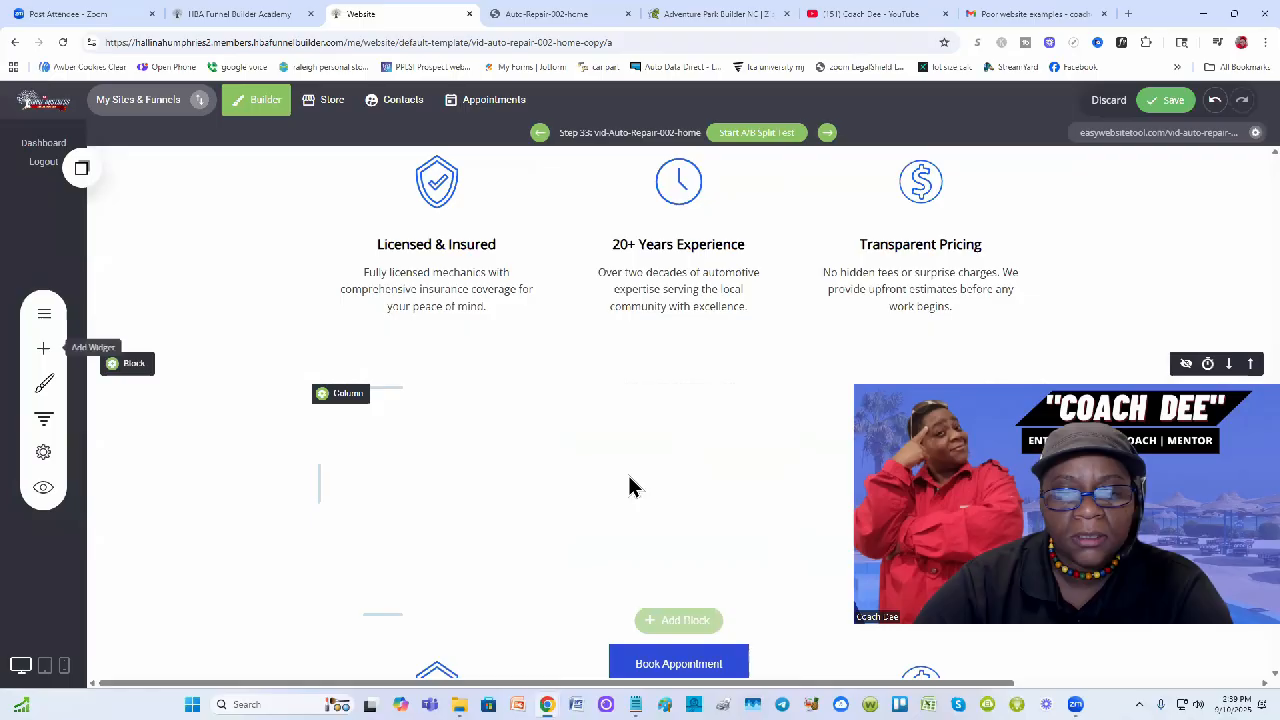
left_click_drag(678, 663, 729, 210)
scroll(686, 366, "up", 2)
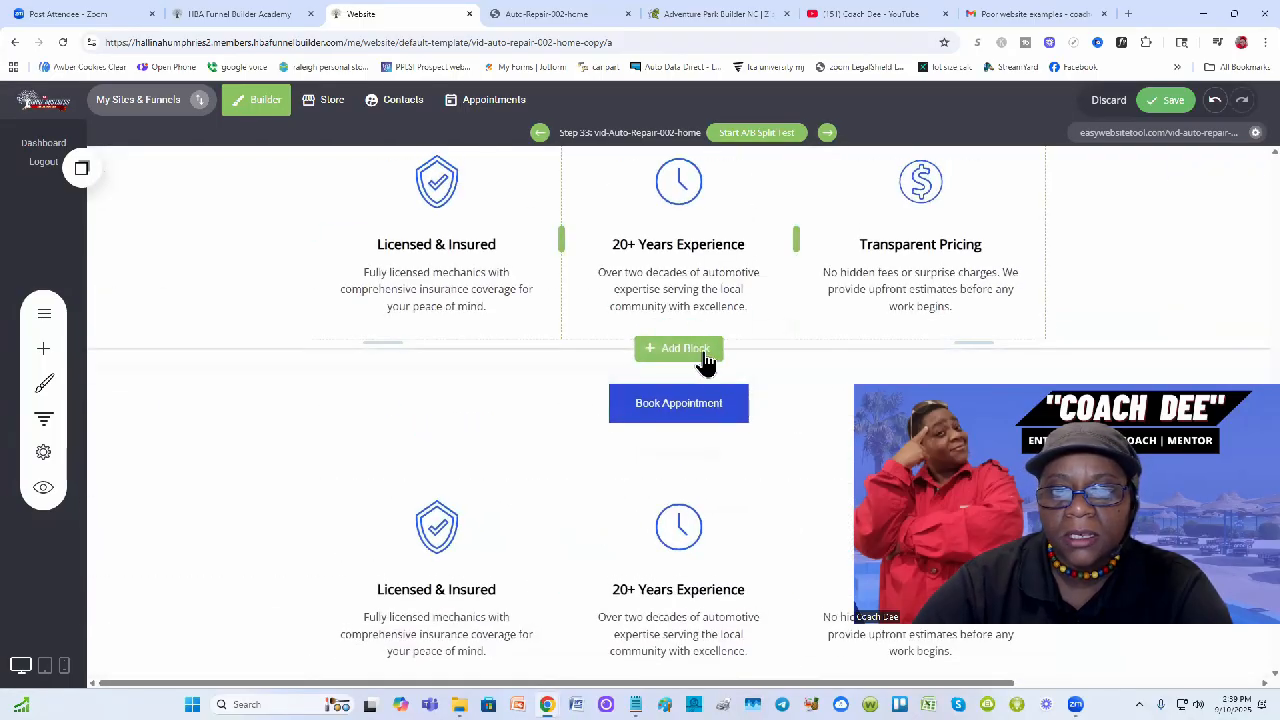
Tighten the spacing above and below the "Book Appointment" button in the new block and save the page.
left_click_drag(742, 362, 741, 333)
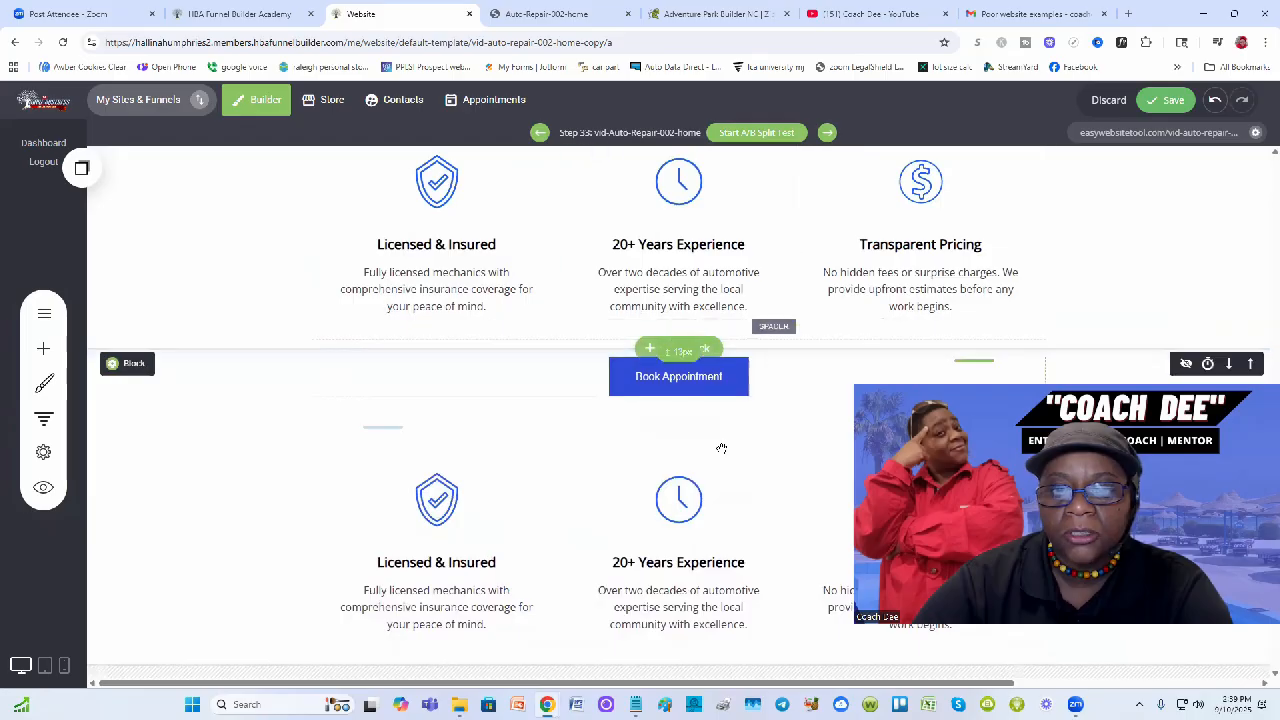
left_click_drag(721, 448, 729, 391)
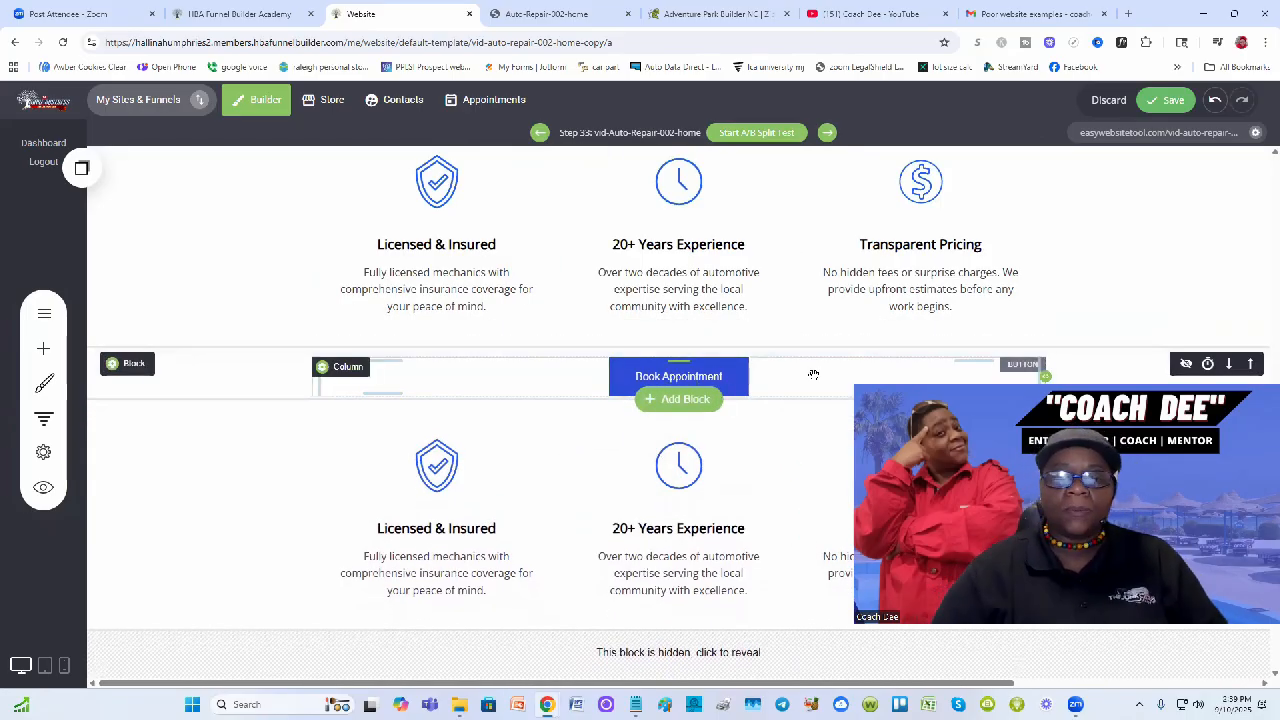
left_click(1166, 101)
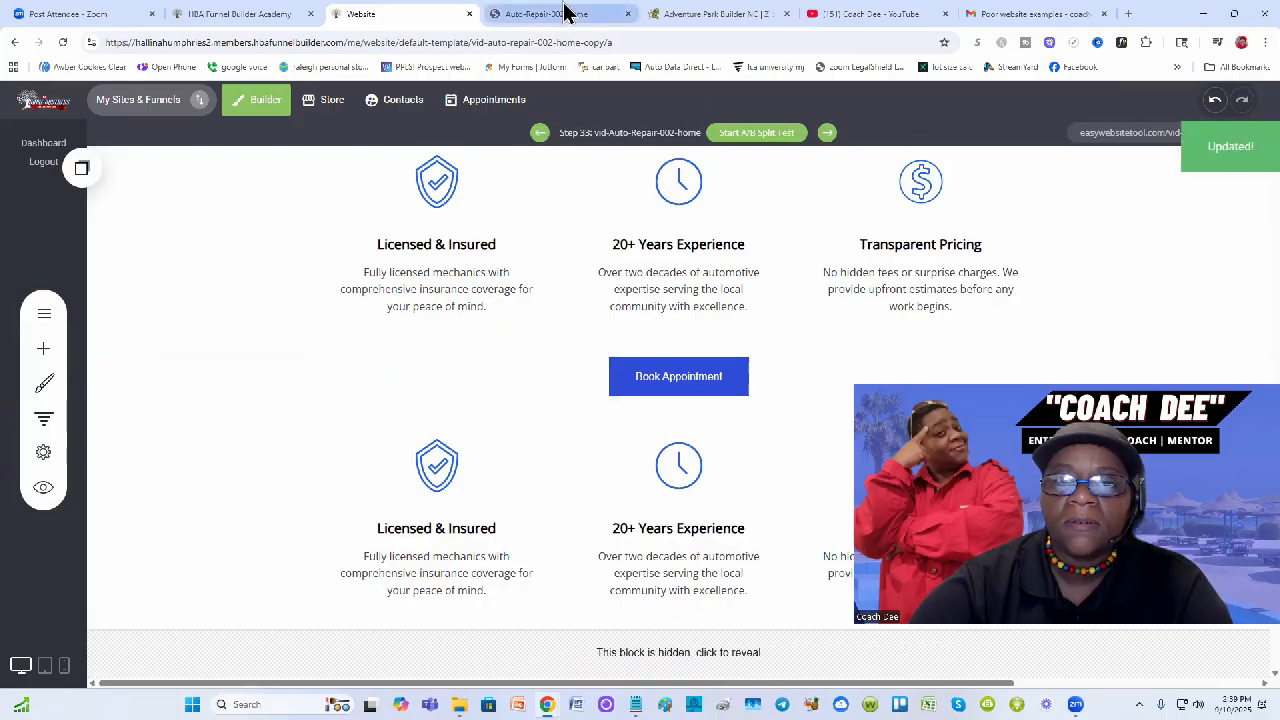
Reload the live home page and check the "Book Appointment" buttons in the hero and between the service card rows.
left_click(562, 13)
left_click(59, 45)
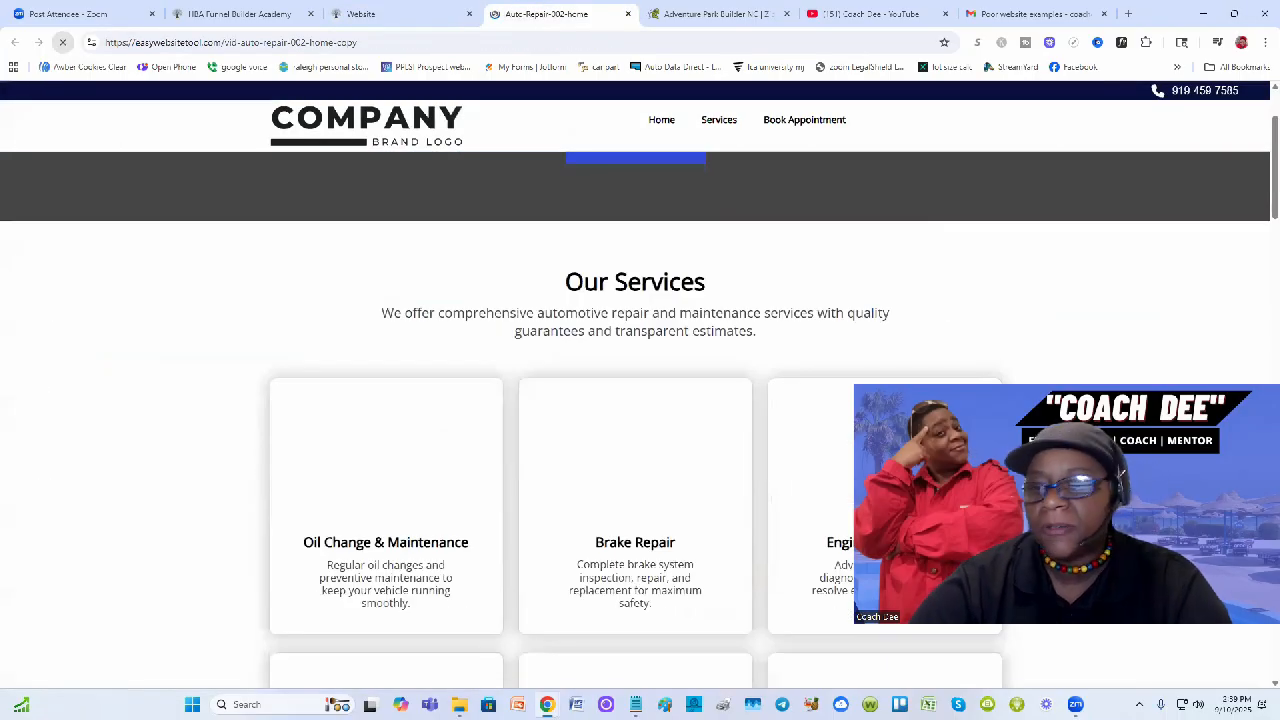
left_click_drag(1154, 507, 1154, 294)
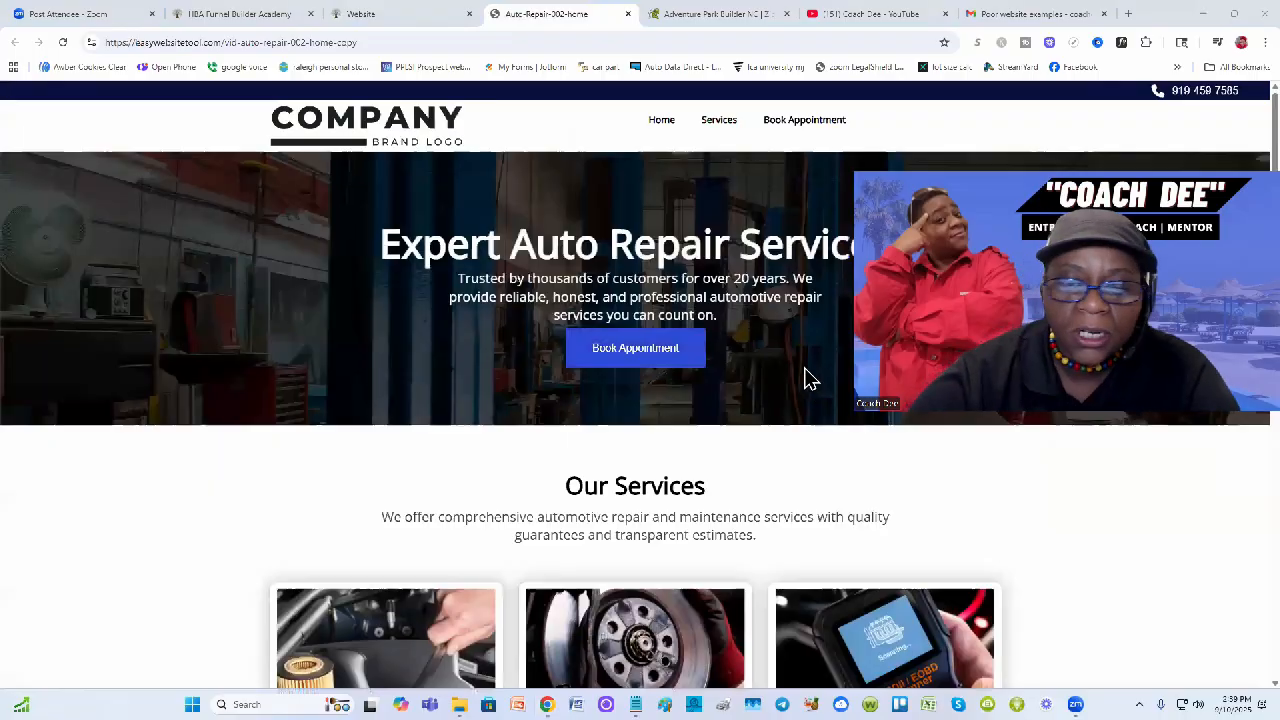
scroll(809, 377, "down", 1)
scroll(751, 363, "up", 1)
scroll(730, 390, "down", 2)
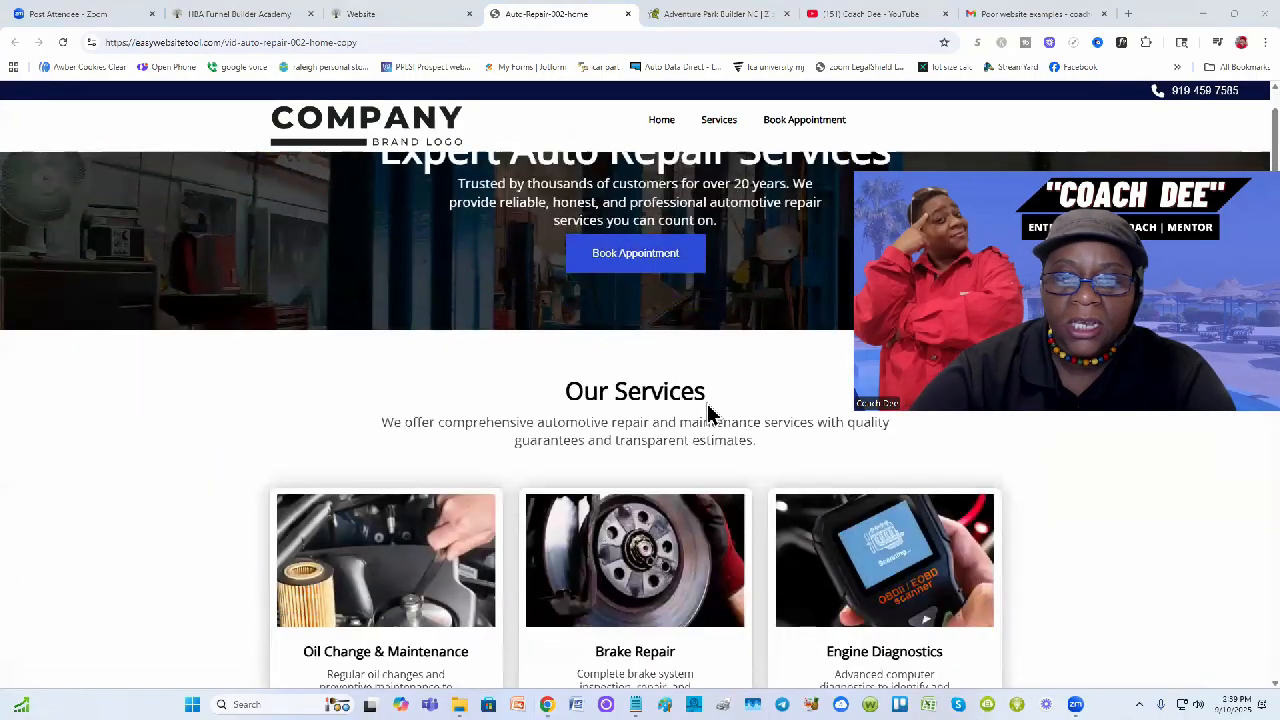
scroll(709, 414, "down", 5)
scroll(765, 531, "down", 1)
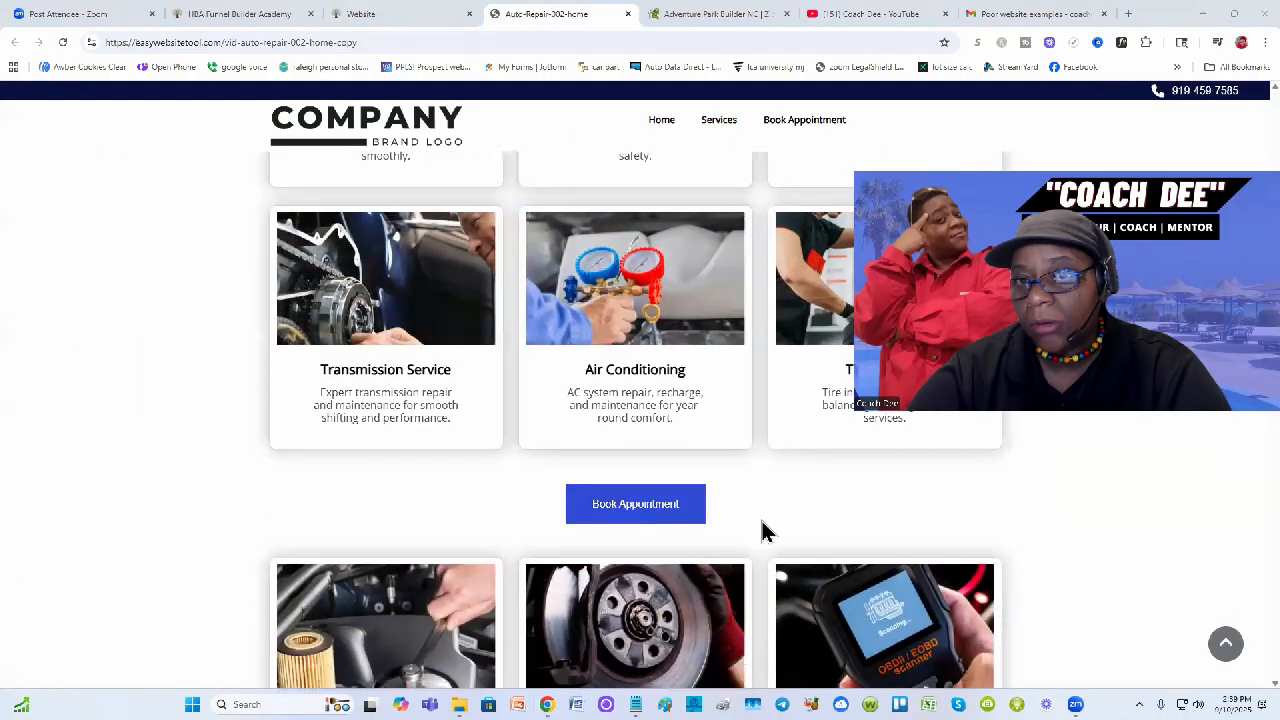
Examine the live page's service cards around the added "Book Appointment" button and return to the hero.
scroll(743, 457, "up", 3)
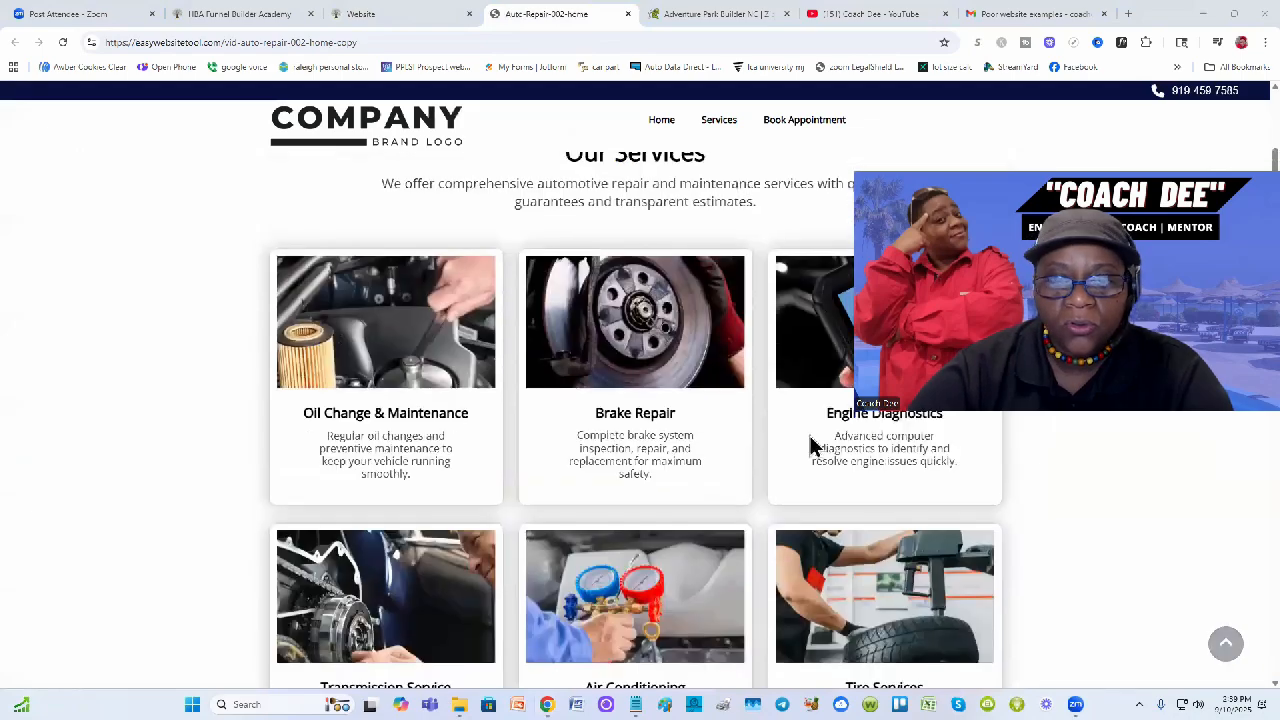
scroll(655, 503, "down", 2)
scroll(560, 607, "down", 7)
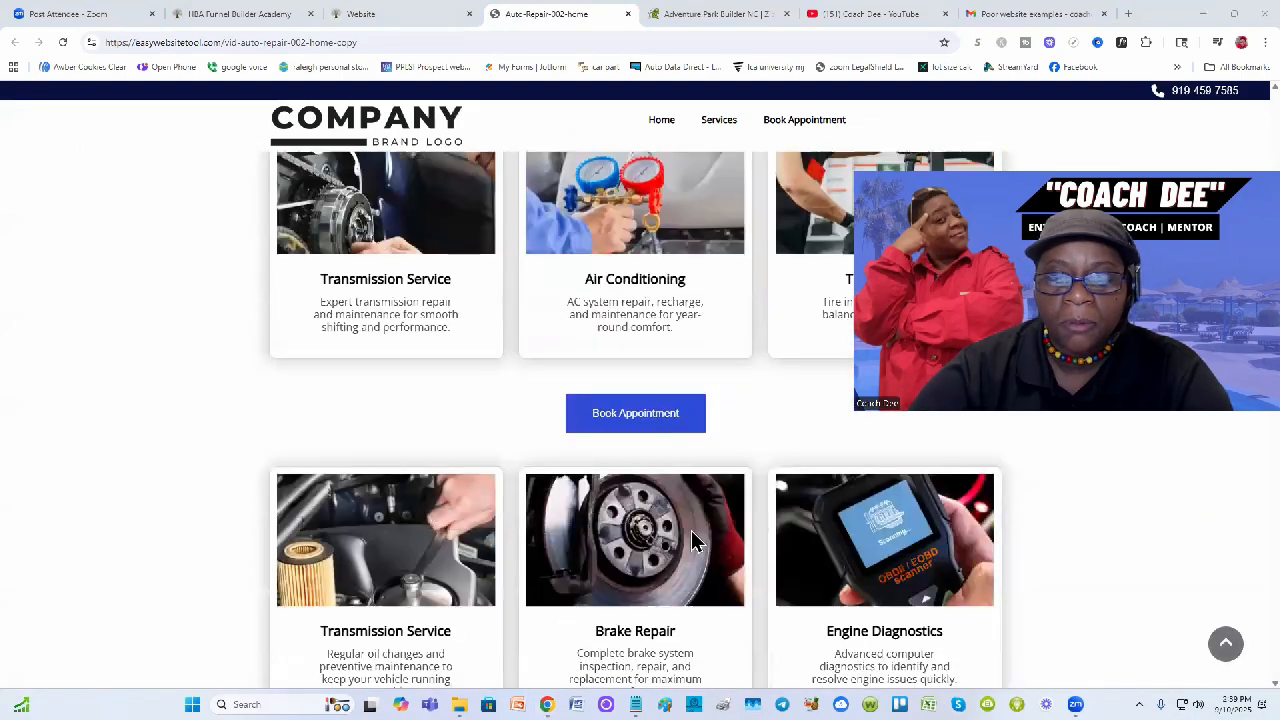
scroll(689, 526, "up", 5)
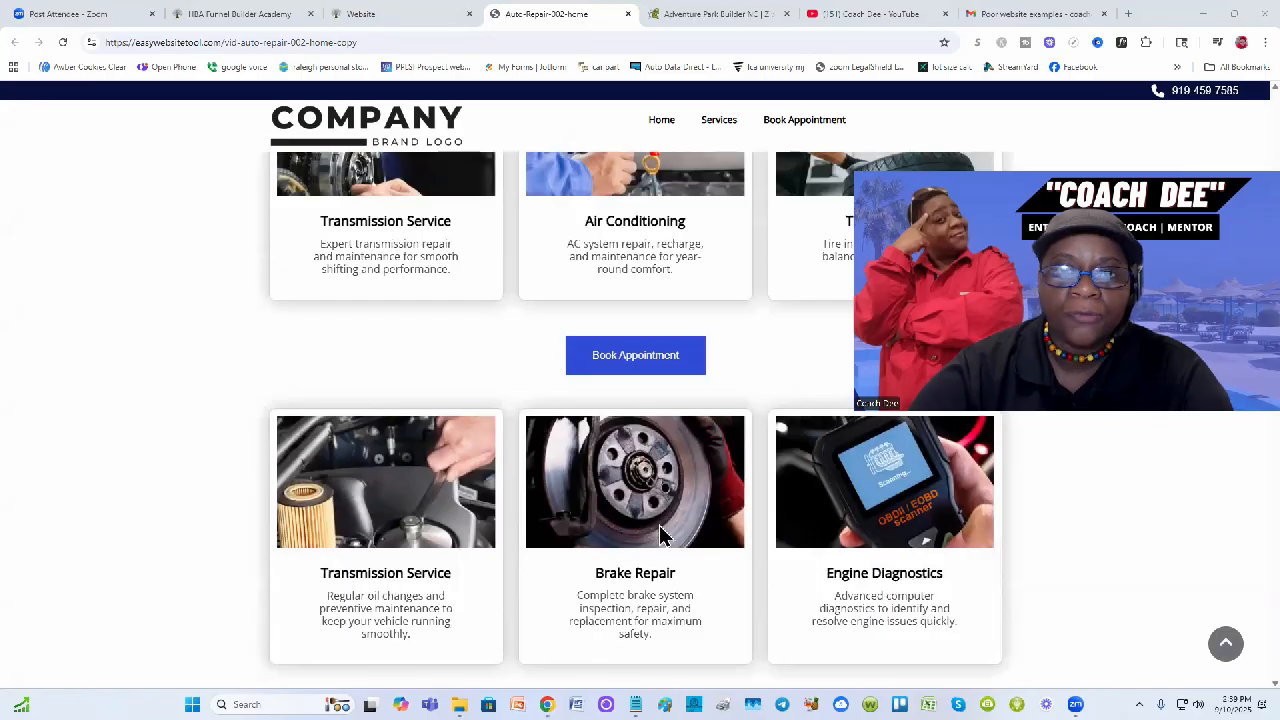
scroll(643, 540, "down", 1)
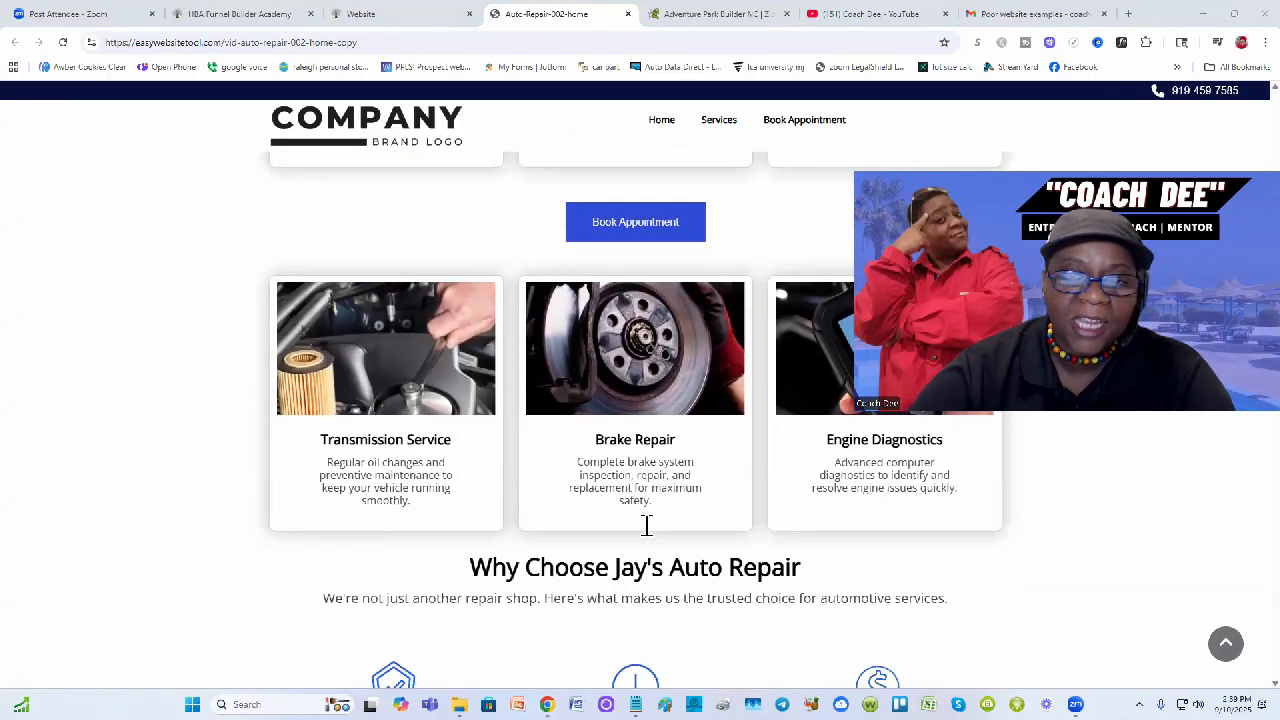
scroll(646, 526, "up", 10)
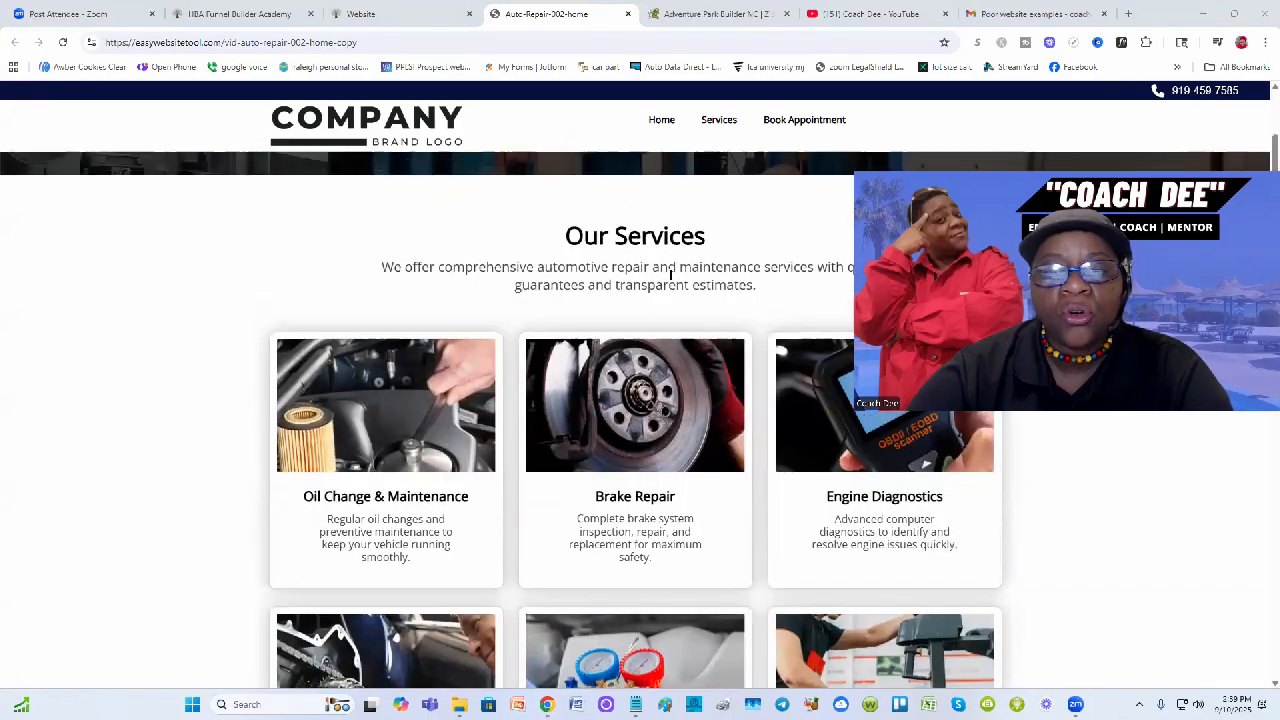
scroll(671, 275, "up", 3)
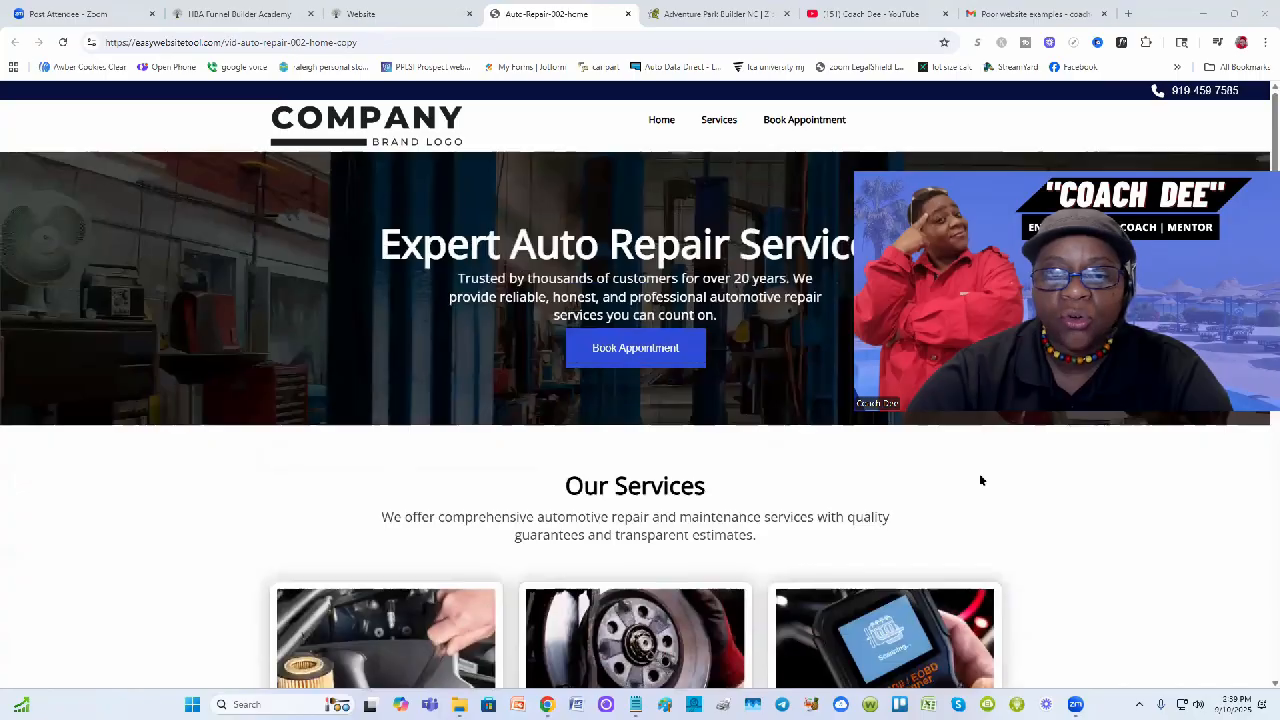
Review the live page's "Book Appointment" button between the feature rows, continue to the map, and return to the hero.
scroll(752, 592, "down", 6)
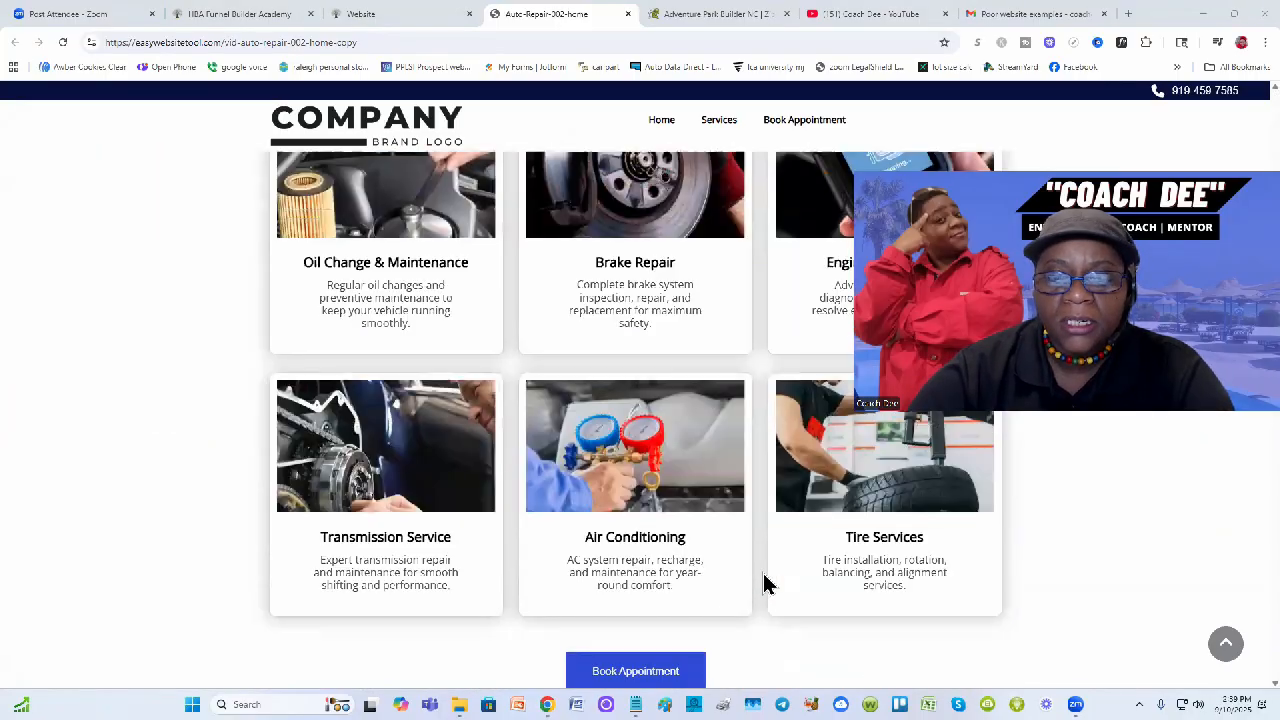
scroll(787, 670, "down", 10)
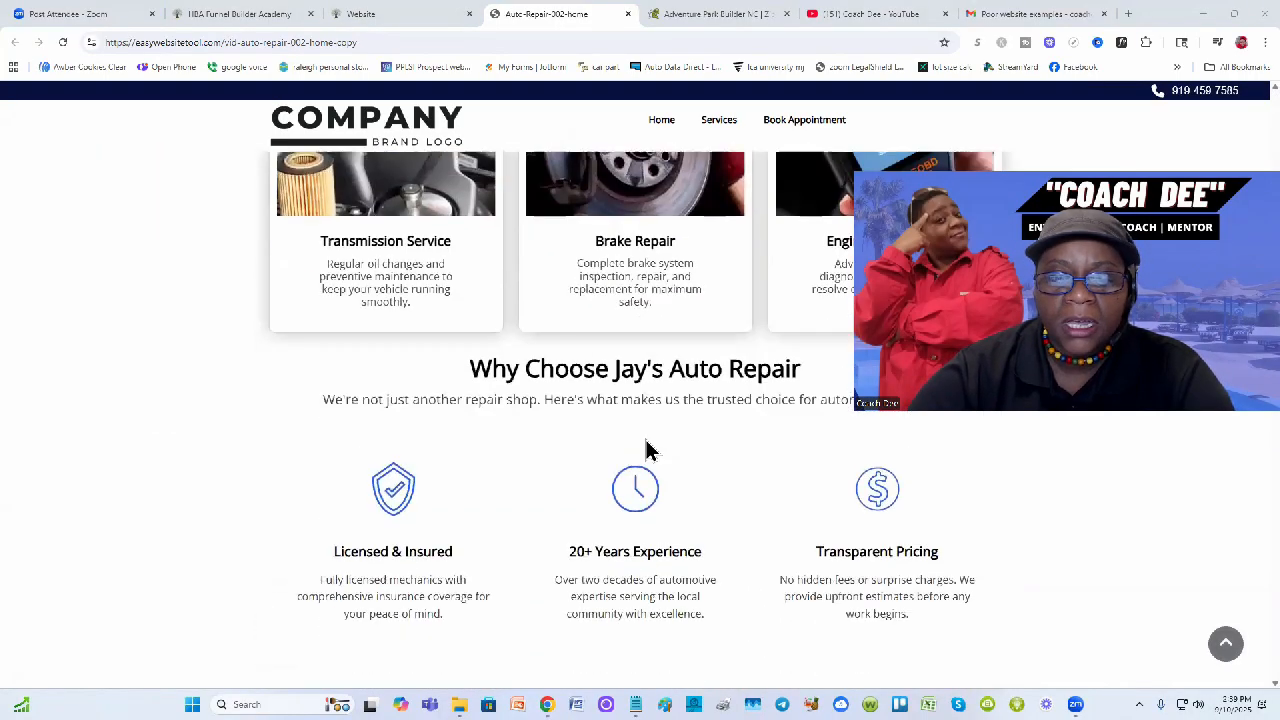
scroll(634, 597, "down", 1)
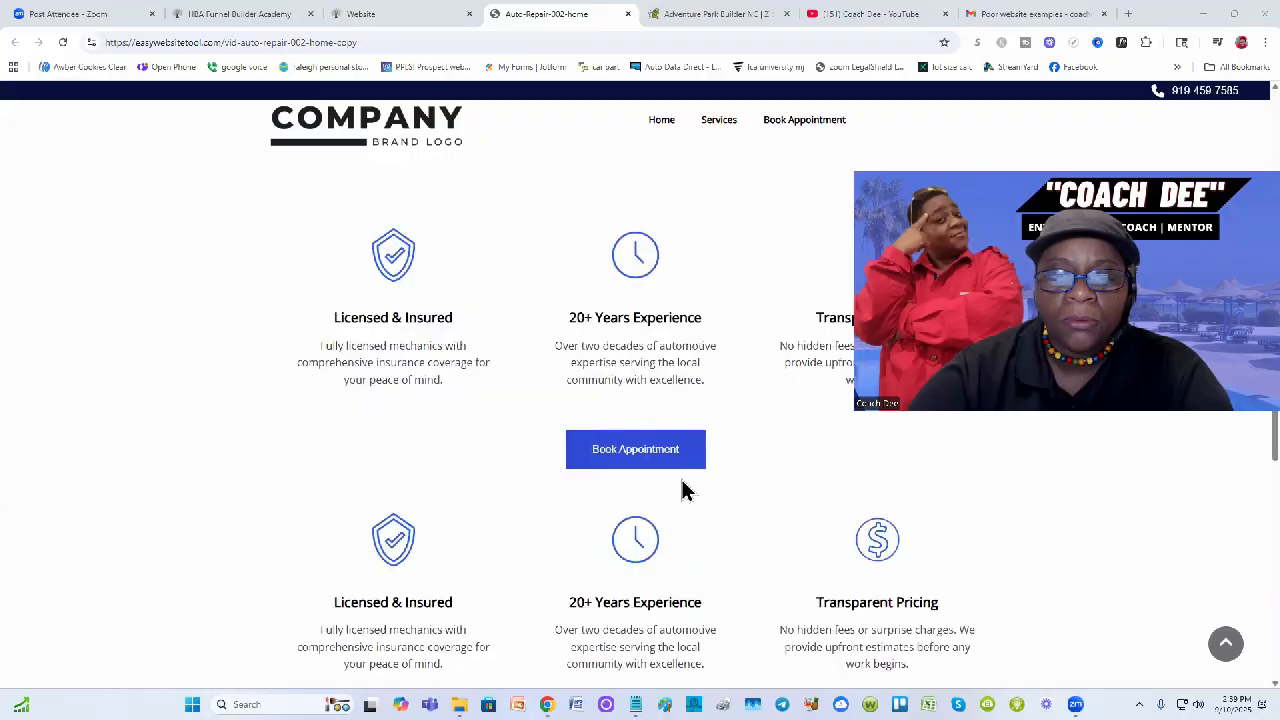
scroll(778, 564, "down", 7)
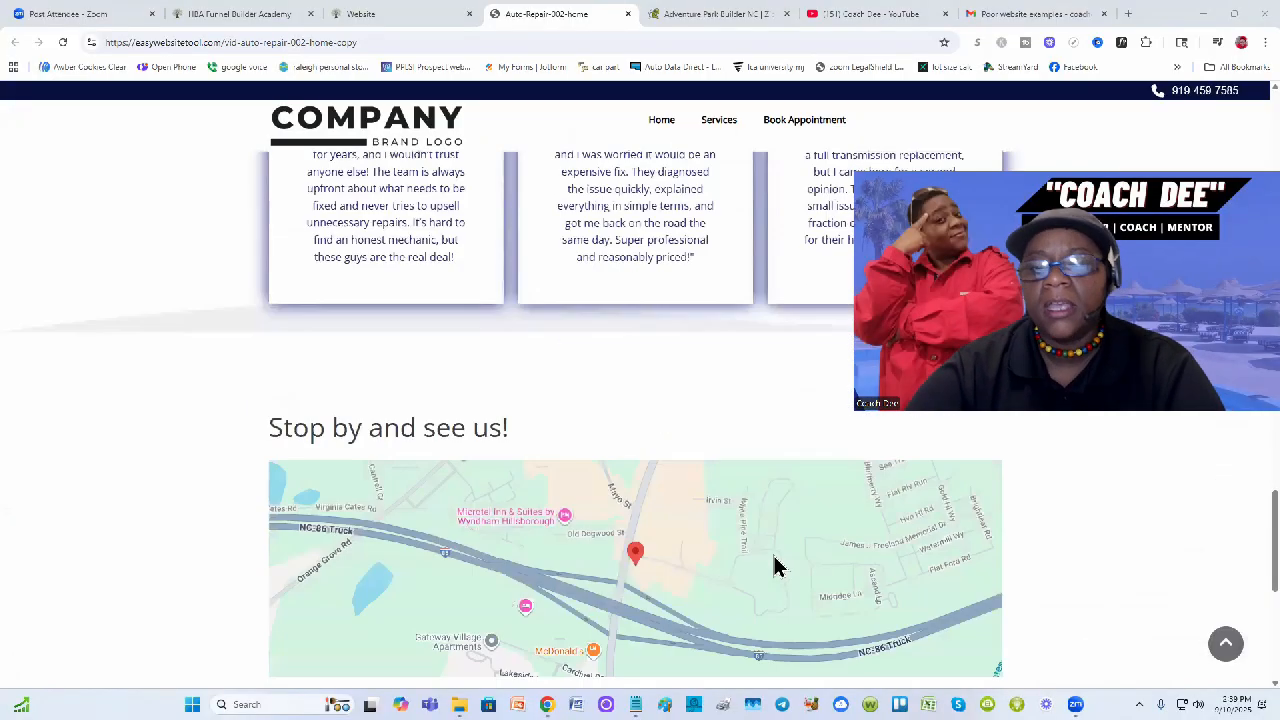
scroll(752, 497, "up", 5)
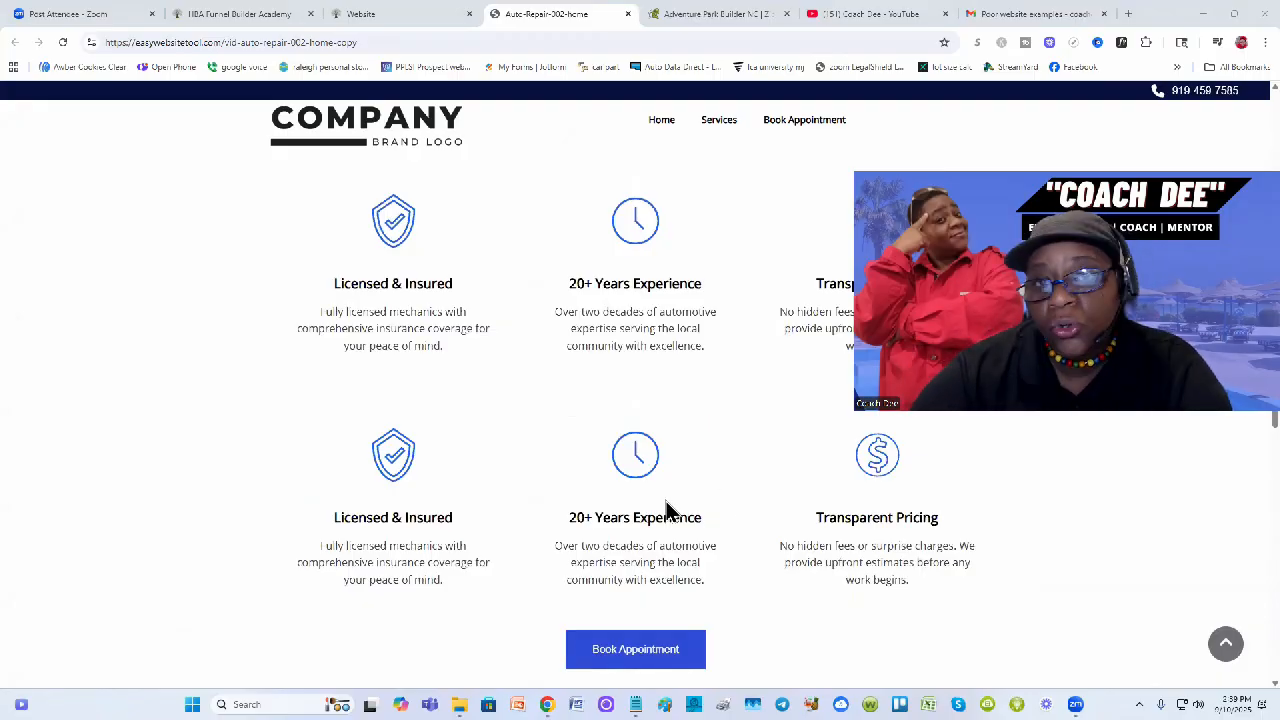
scroll(700, 471, "up", 4)
scroll(698, 477, "up", 10)
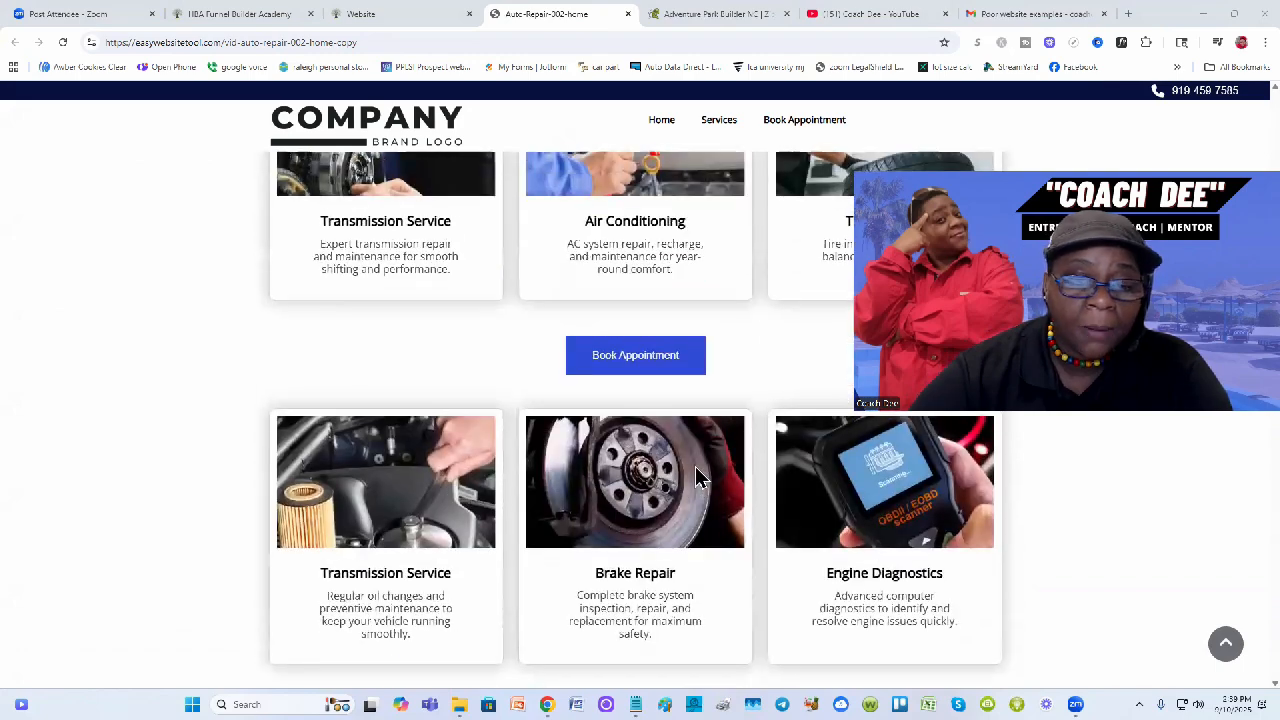
scroll(695, 466, "up", 2)
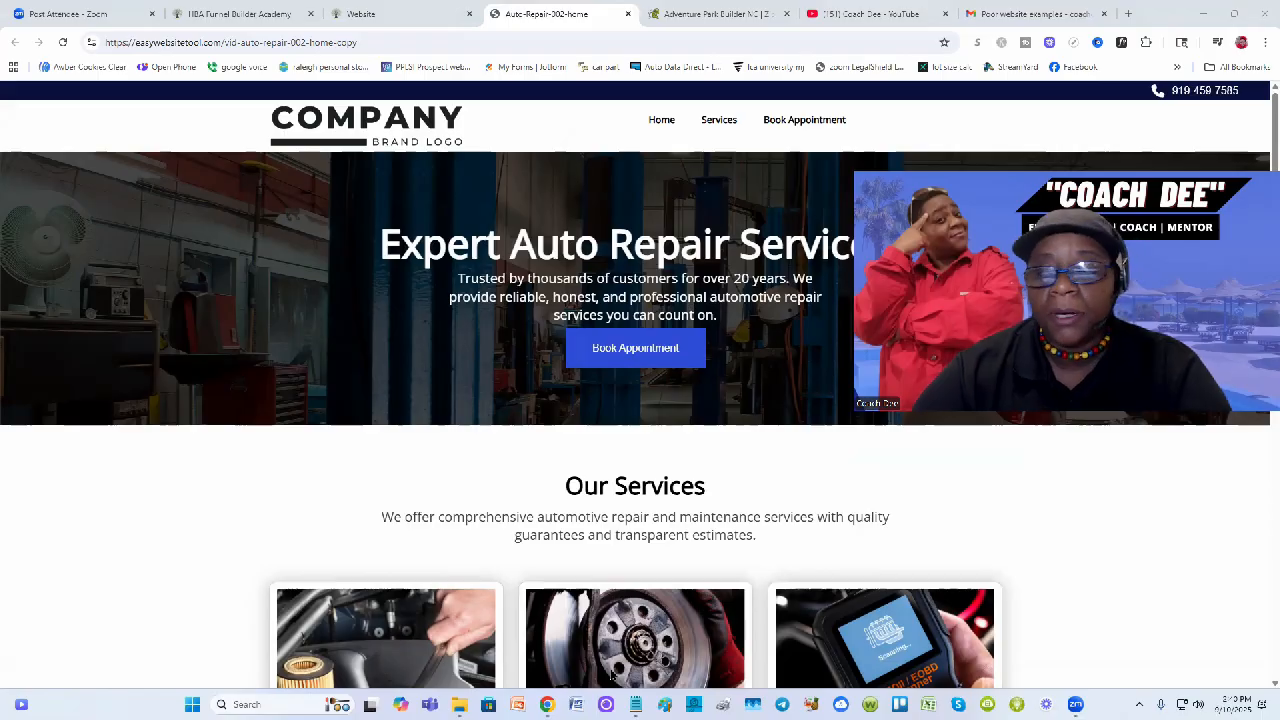
Go through the live home page once more from the hero to the emergency service text and back to the service cards.
scroll(660, 415, "down", 2)
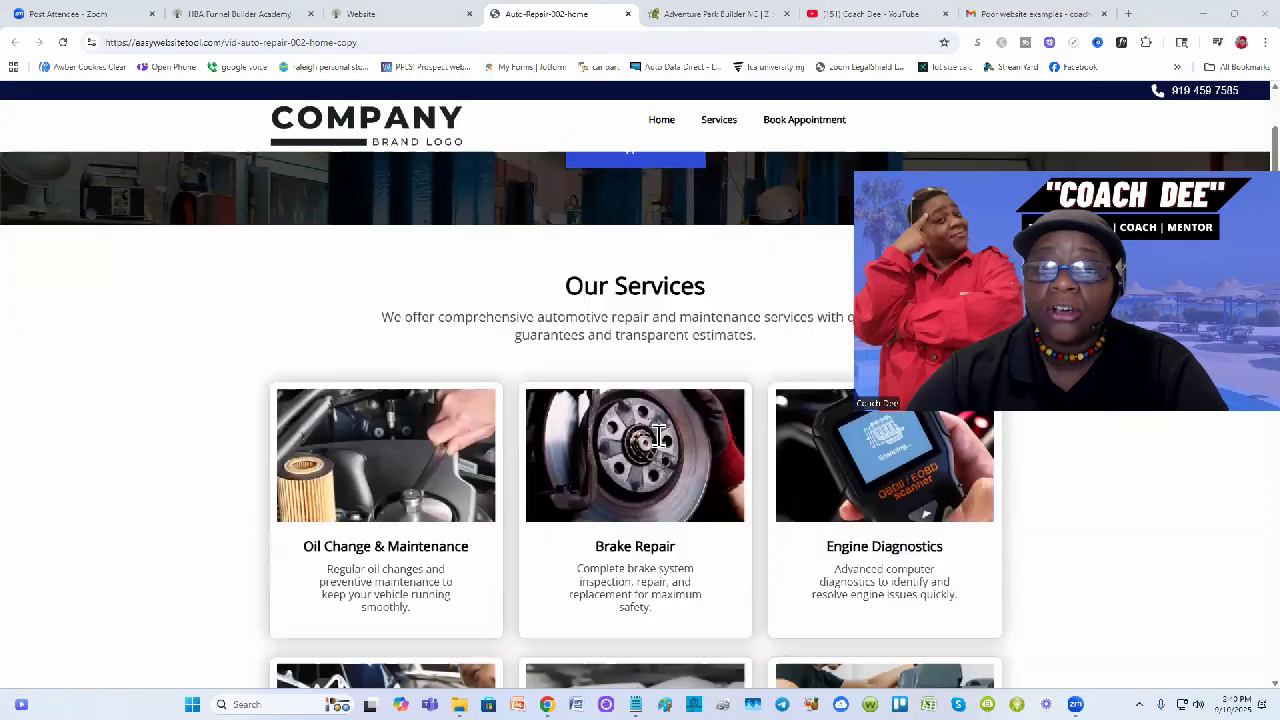
scroll(659, 432, "down", 6)
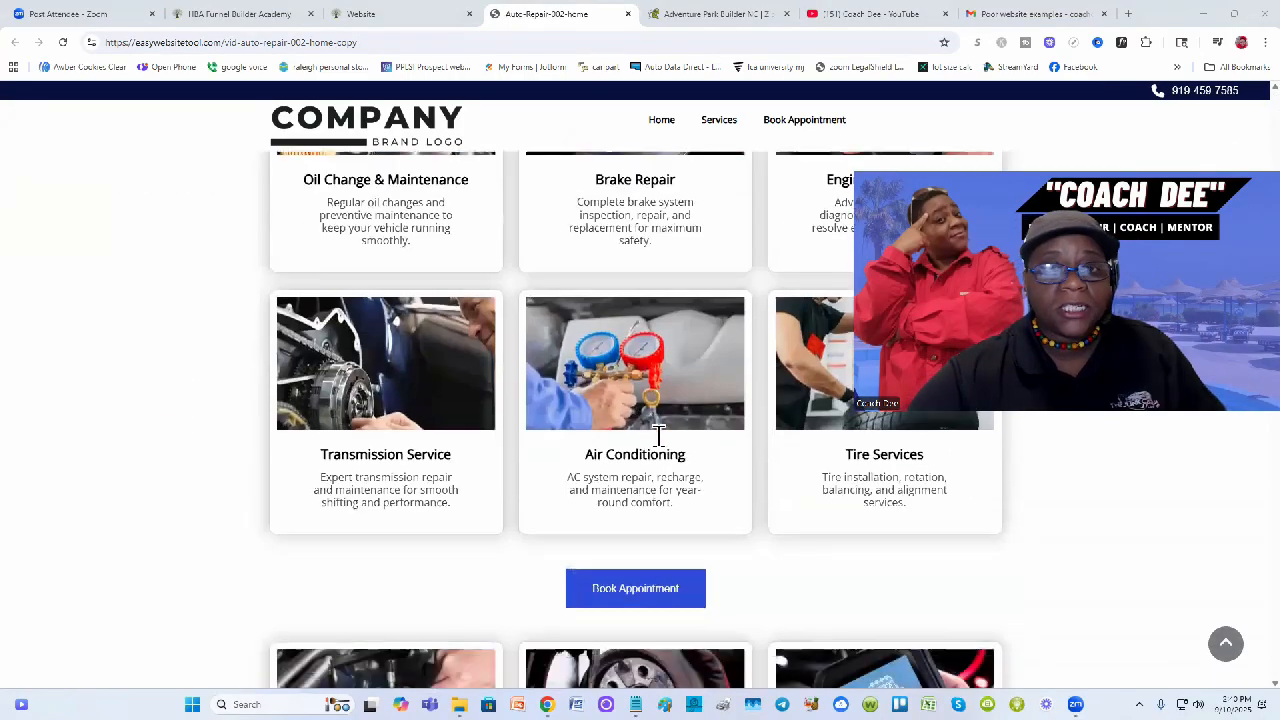
scroll(659, 432, "down", 10)
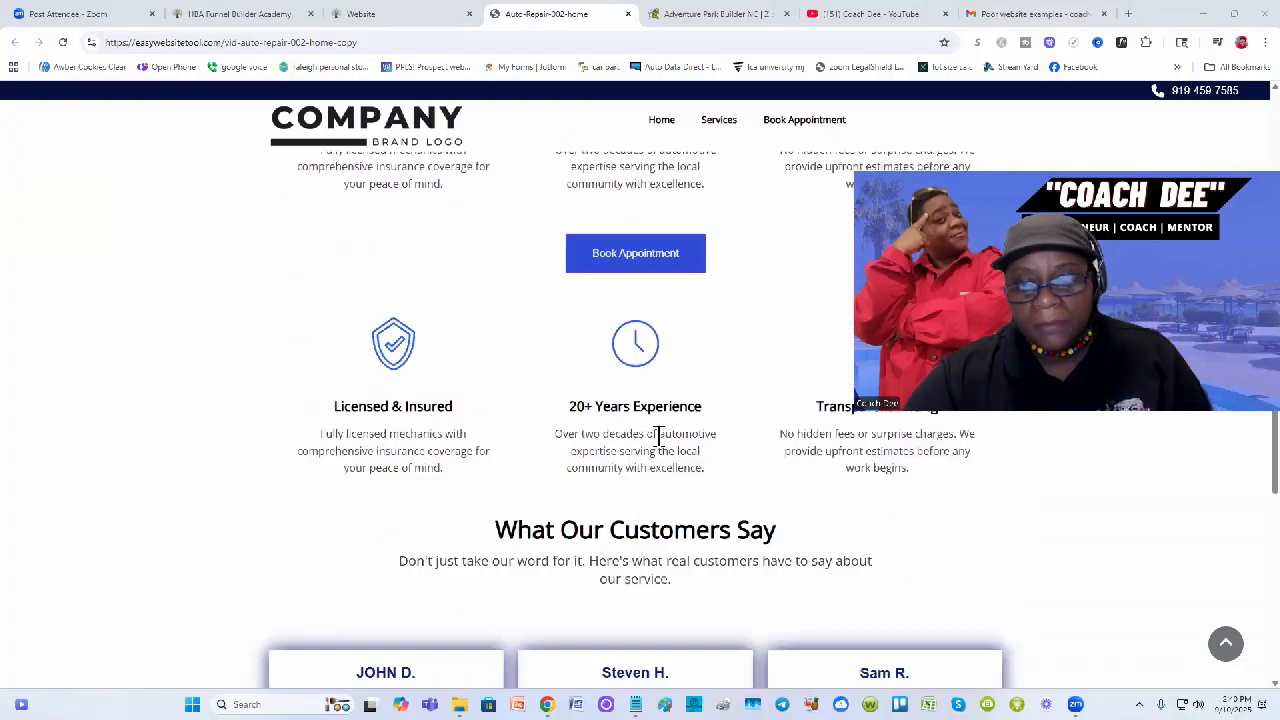
scroll(659, 436, "down", 5)
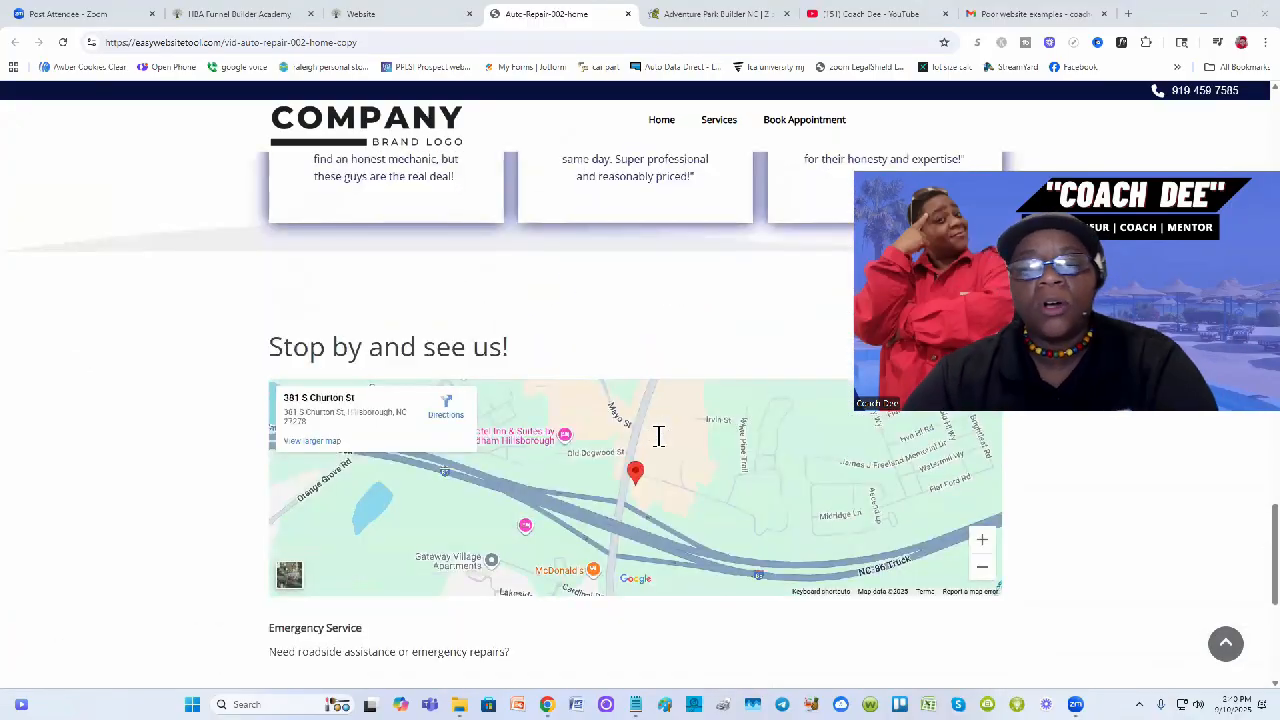
scroll(659, 436, "up", 15)
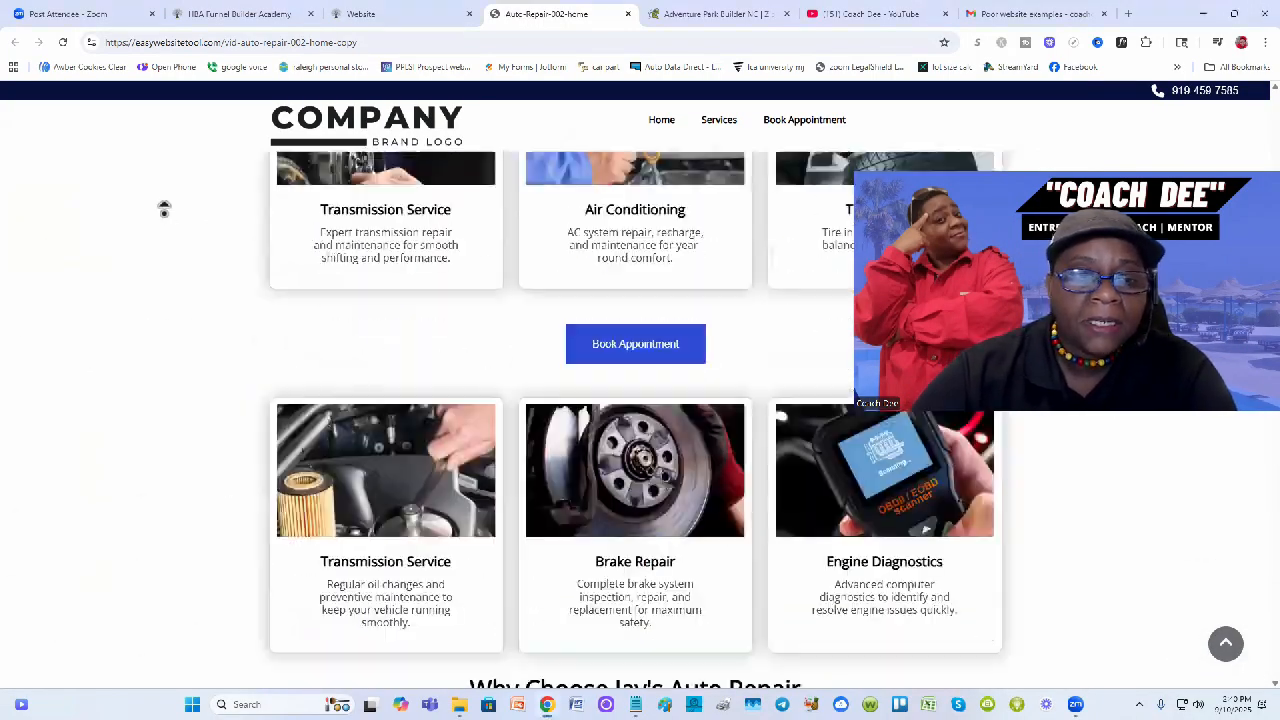
Switch to the McLaren Coaching training page and review its header, coaching introduction and newsletter form.
scroll(164, 208, "up", 6)
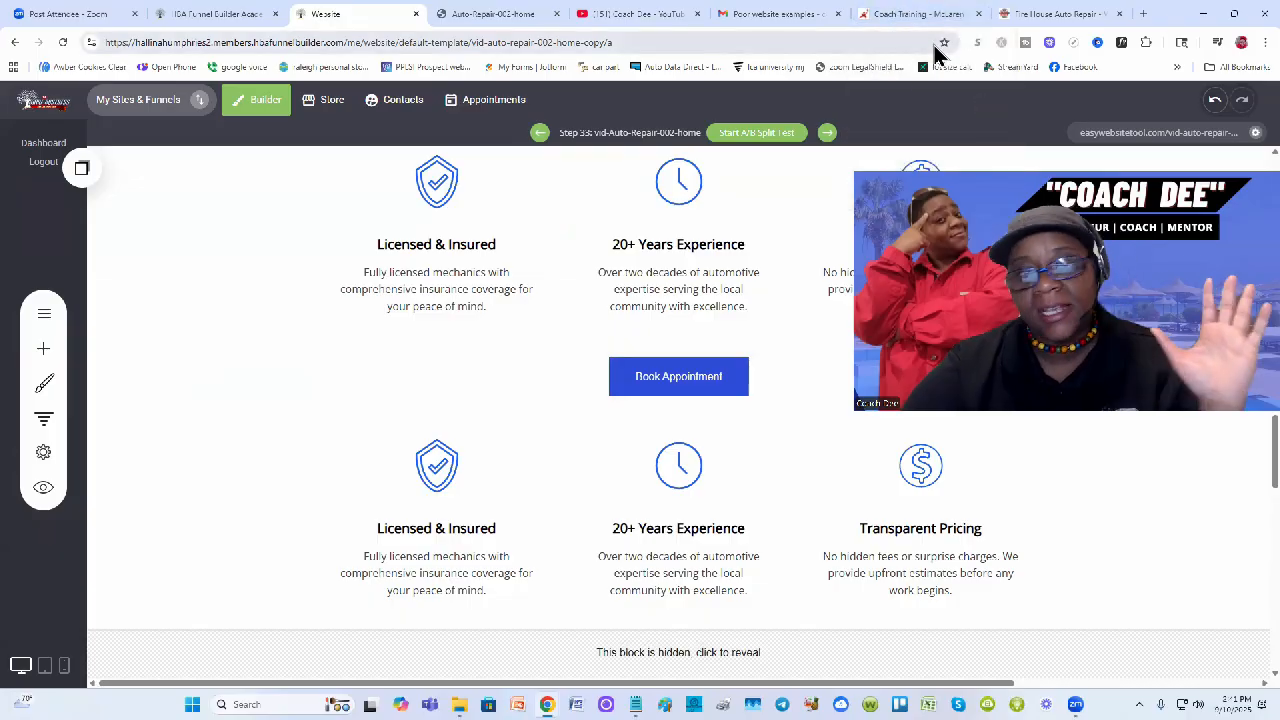
left_click(903, 12)
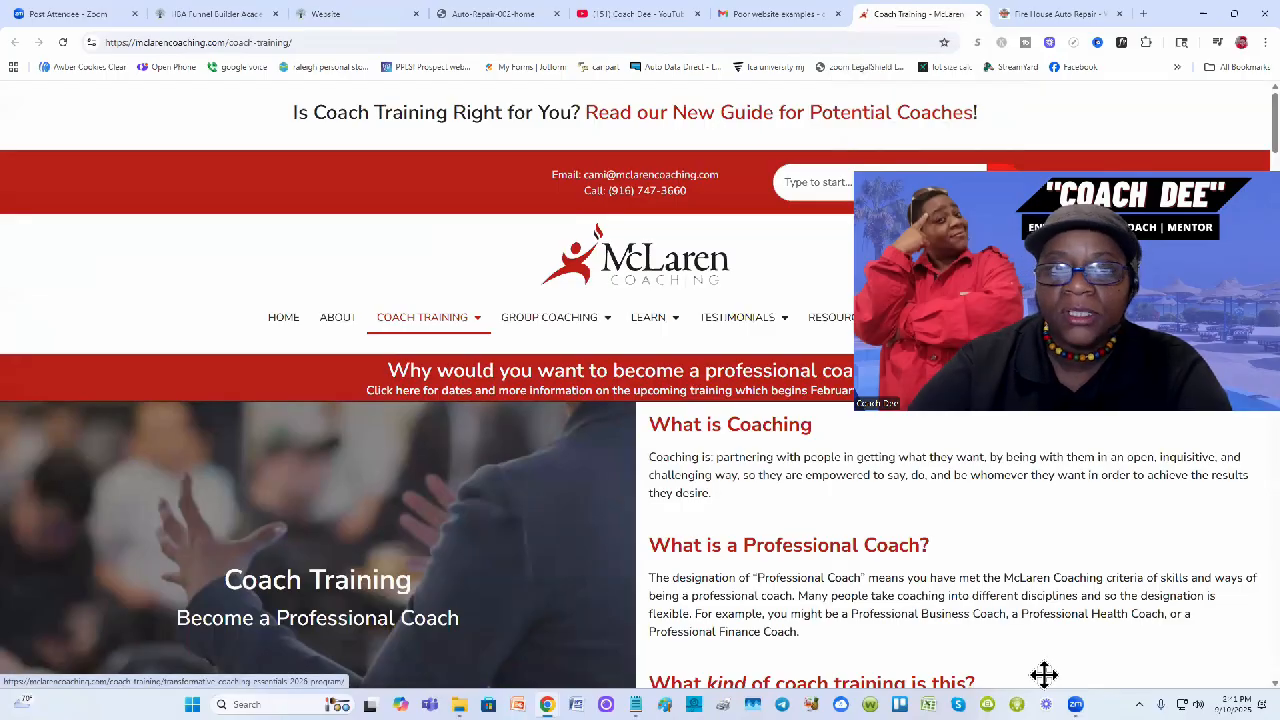
left_click_drag(1055, 440, 1044, 675)
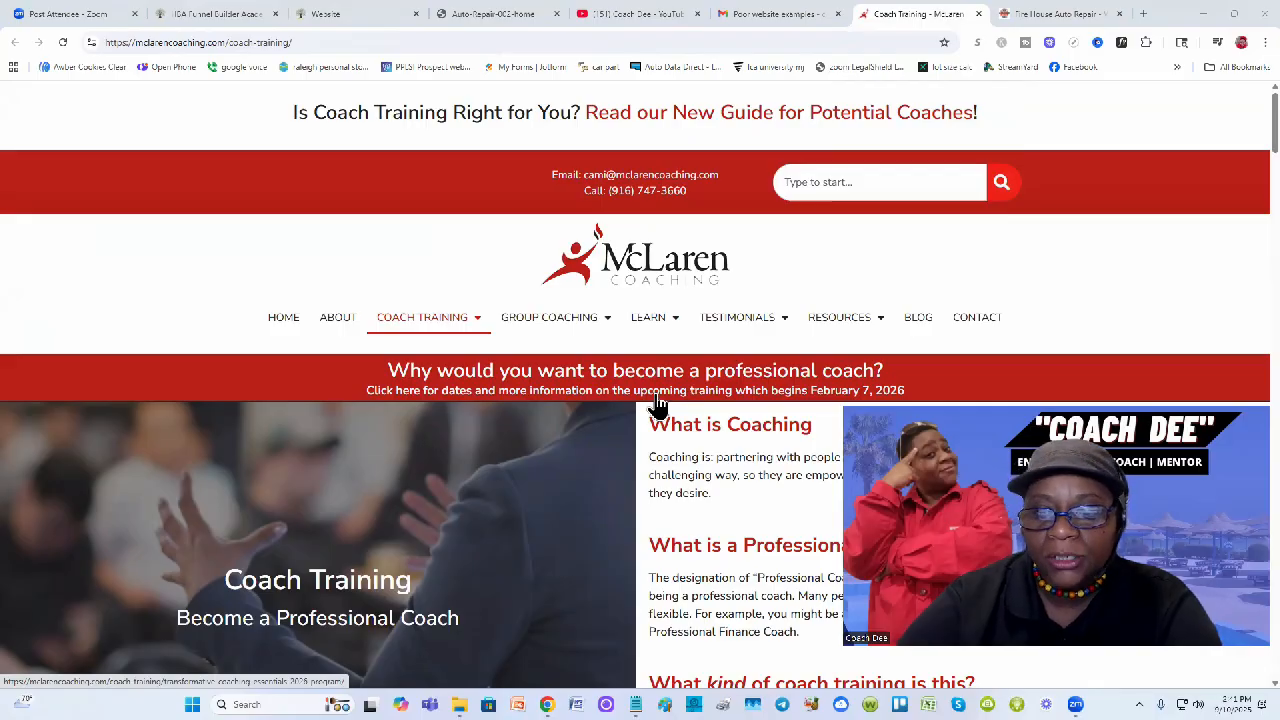
scroll(657, 403, "down", 3)
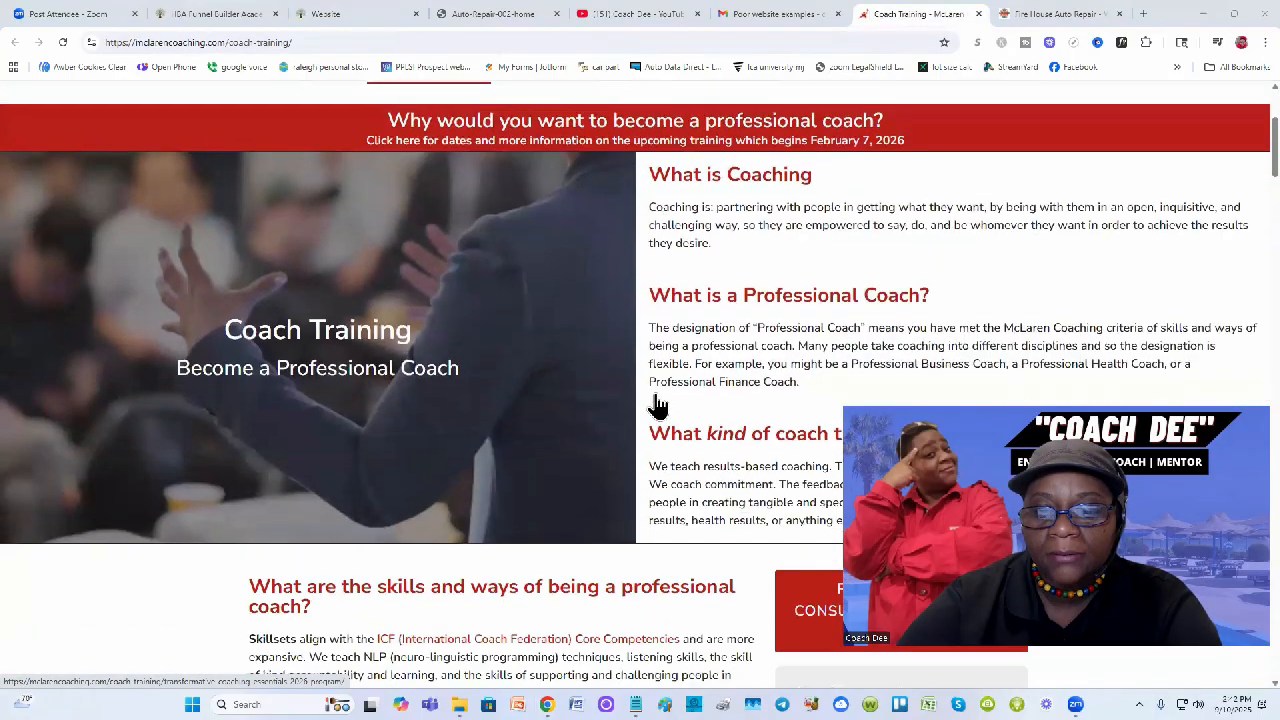
scroll(114, 180, "down", 1)
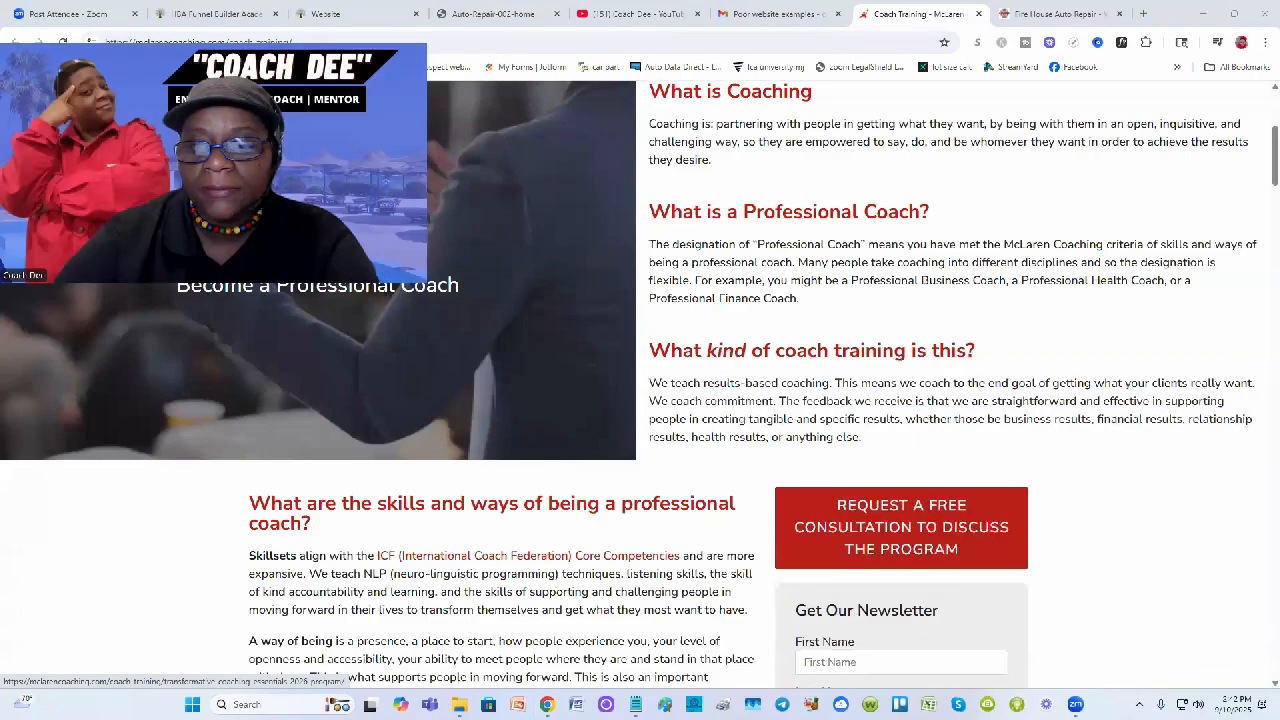
scroll(862, 408, "down", 2)
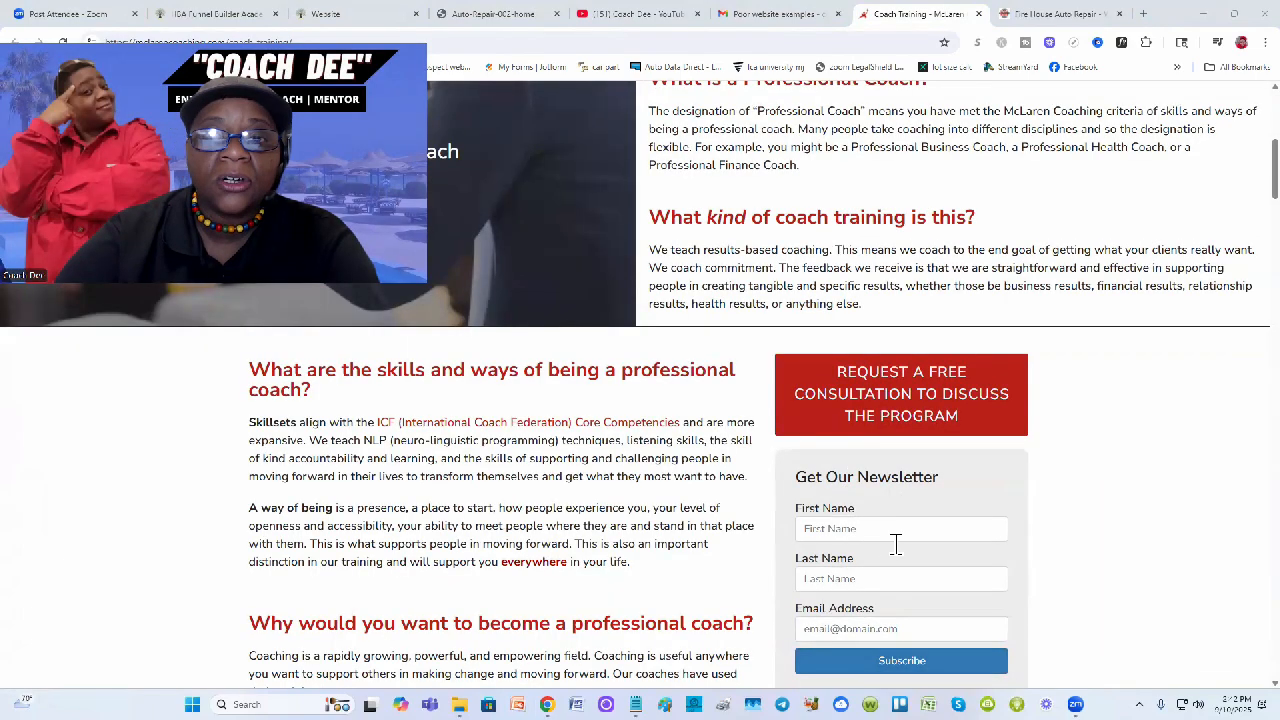
scroll(960, 632, "up", 4)
scroll(960, 632, "up", 1)
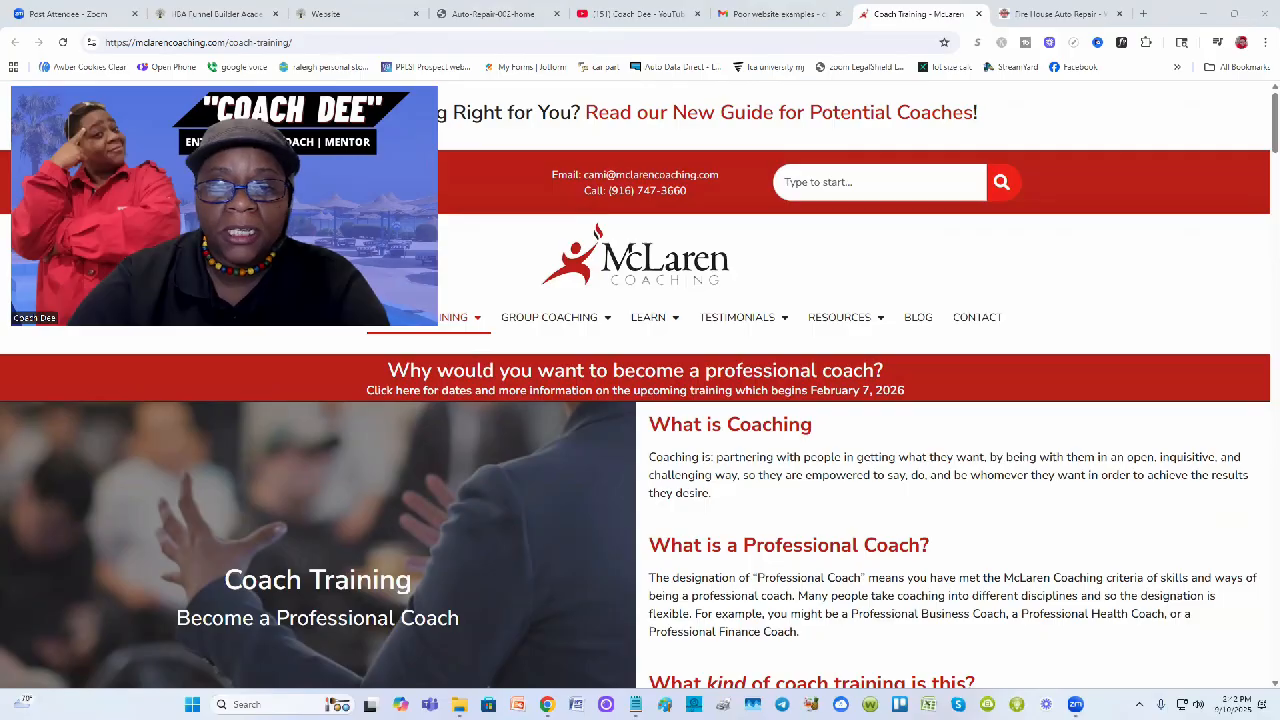
left_click_drag(437, 325, 356, 303)
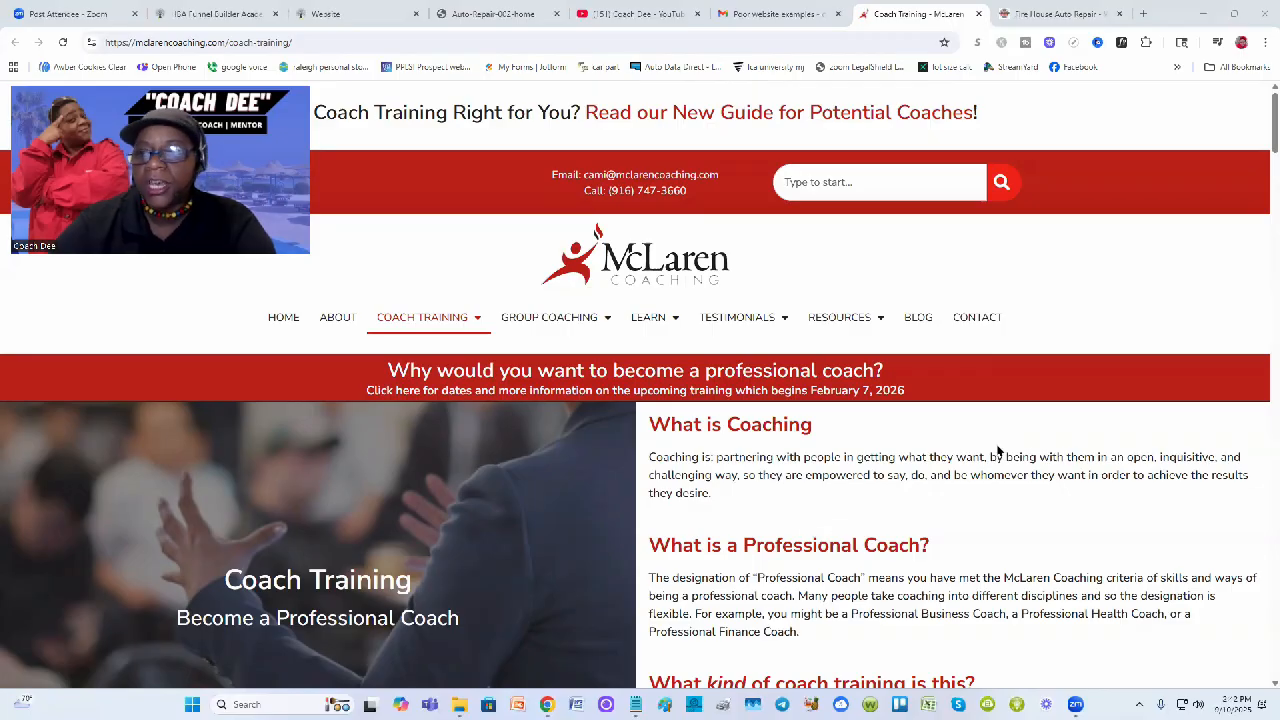
Examine how far down the McLaren page the "Request a Free Consultation" button sits, and return to the header menu.
scroll(1040, 425, "down", 4)
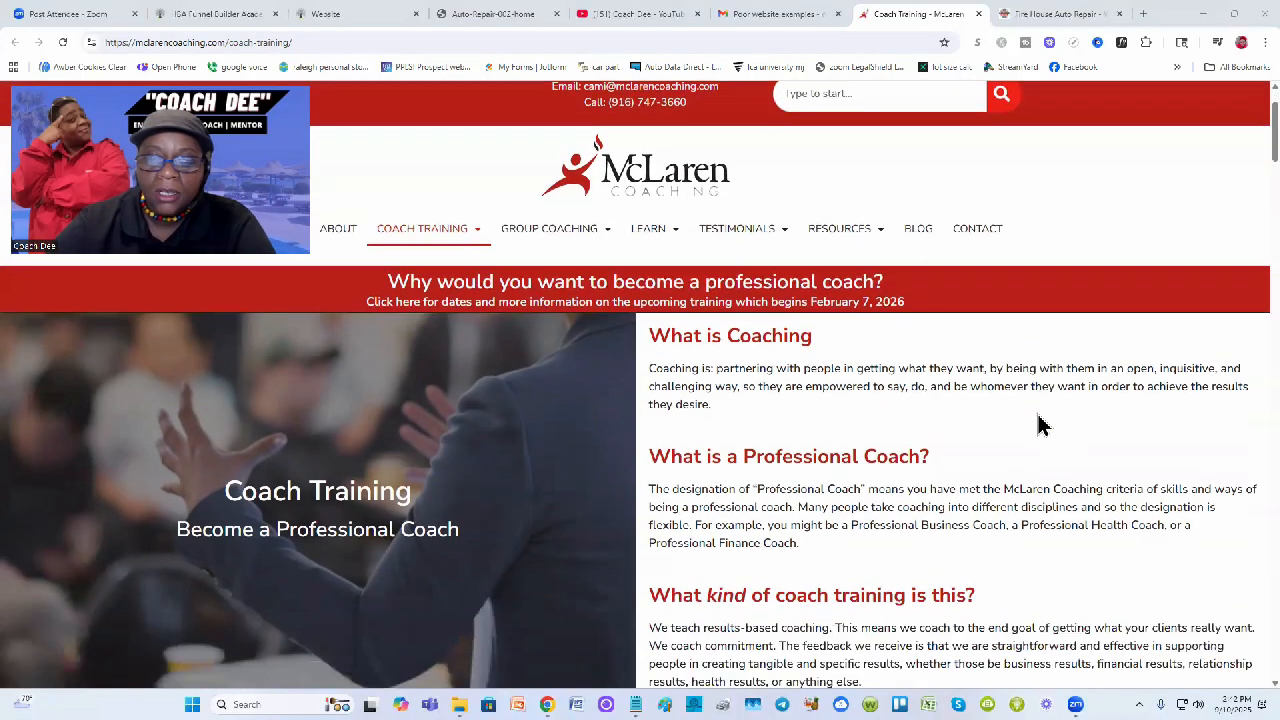
scroll(1040, 425, "down", 1)
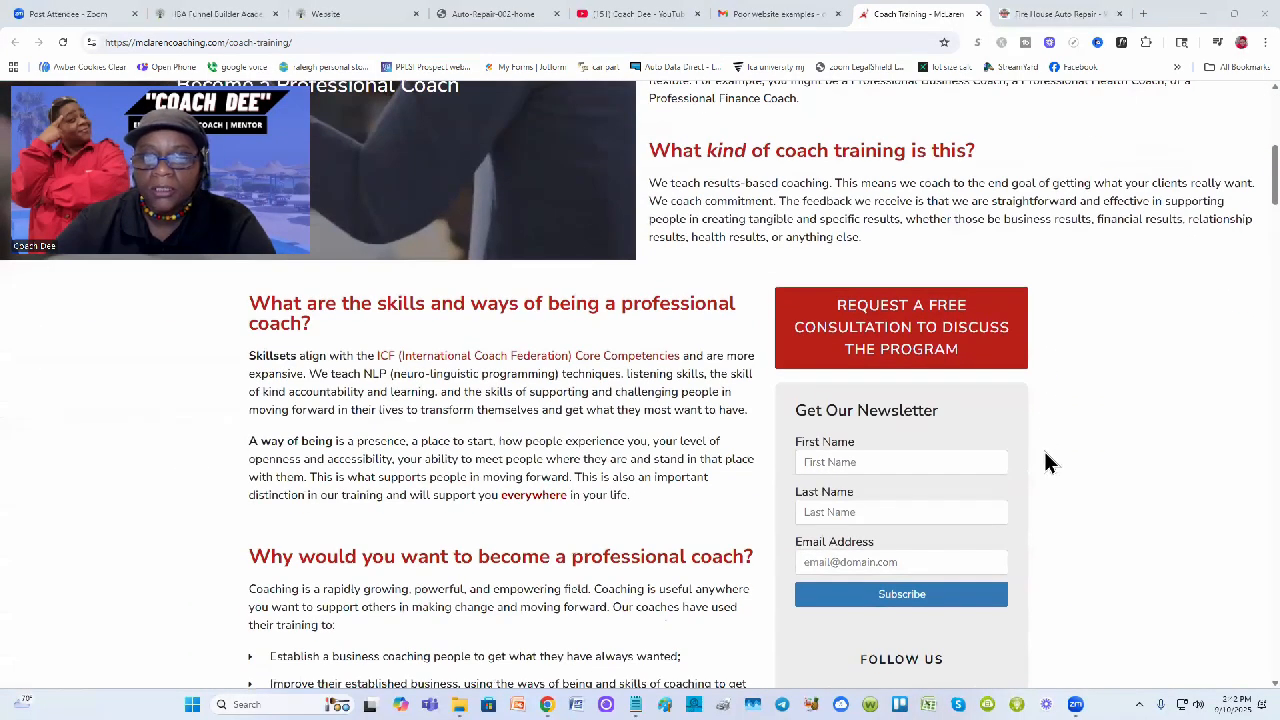
scroll(1100, 527, "up", 1)
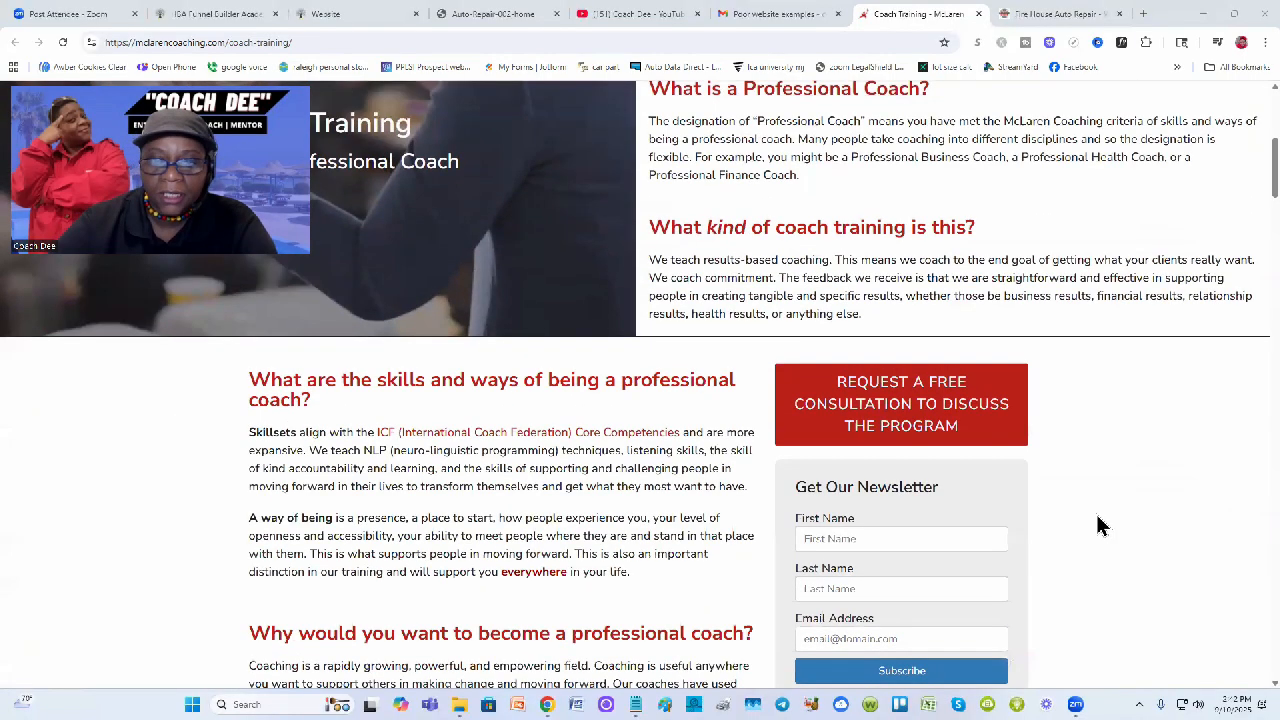
scroll(1100, 527, "up", 1)
scroll(1060, 551, "up", 4)
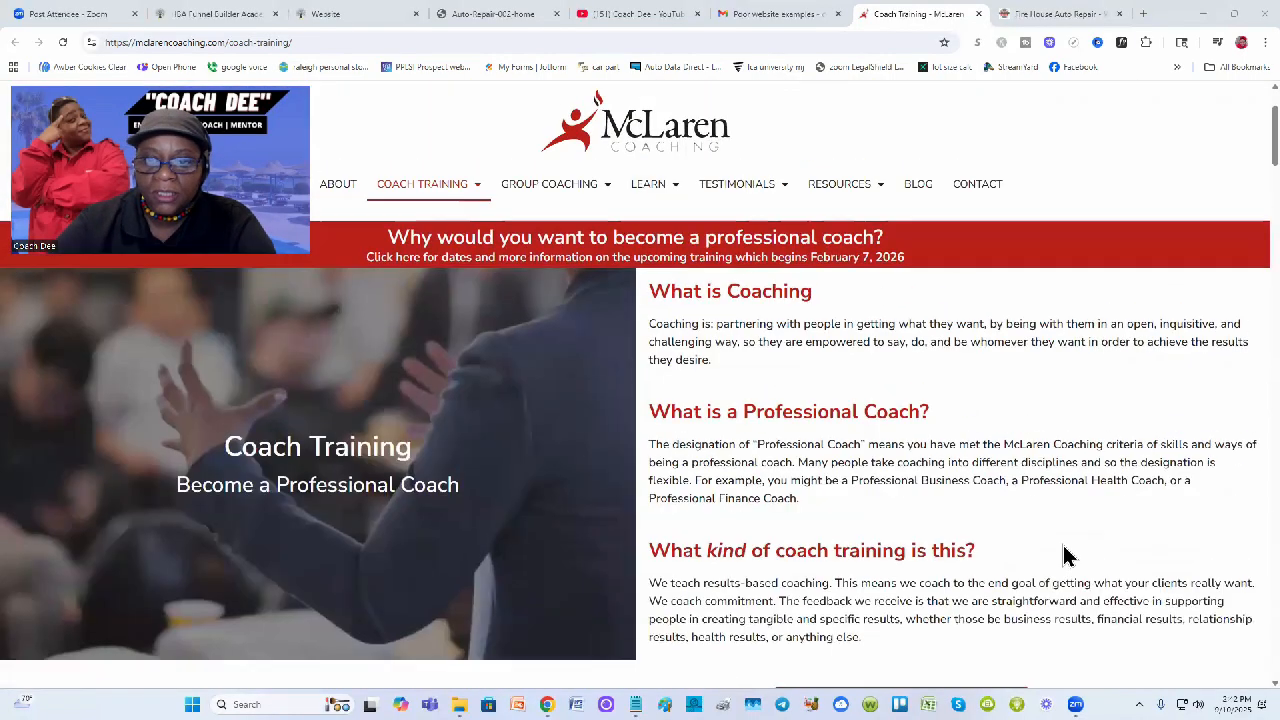
Inspect the McLaren page's consultation button and newsletter sign-up form again, and go back to the header.
scroll(1063, 555, "down", 1)
scroll(1063, 620, "down", 1)
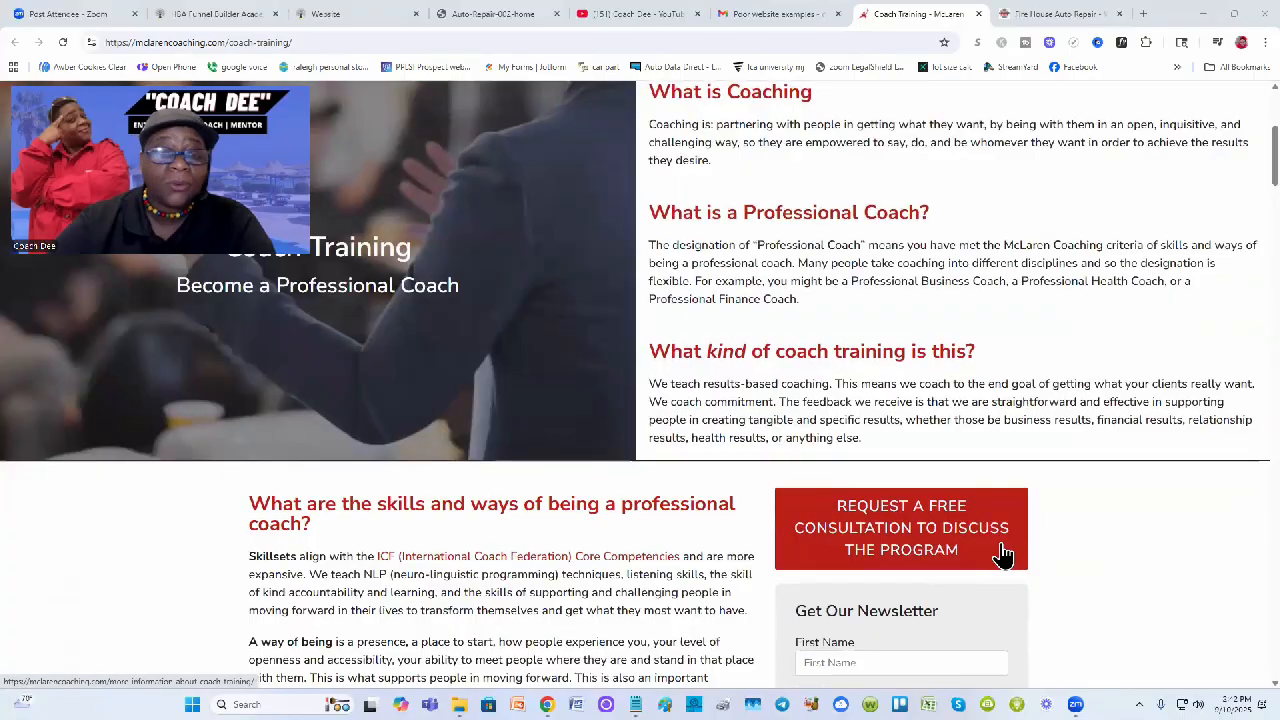
scroll(1000, 551, "up", 1)
scroll(990, 560, "down", 1)
scroll(856, 620, "down", 1)
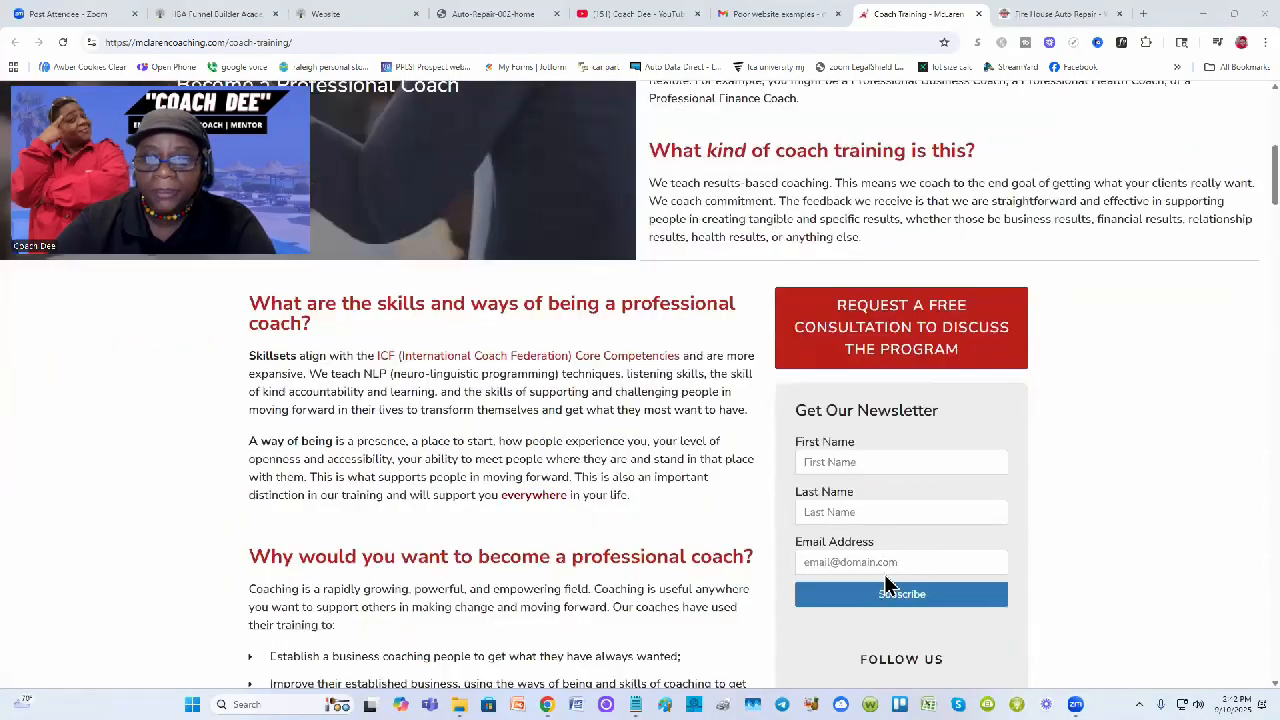
scroll(880, 575, "up", 2)
scroll(884, 571, "up", 2)
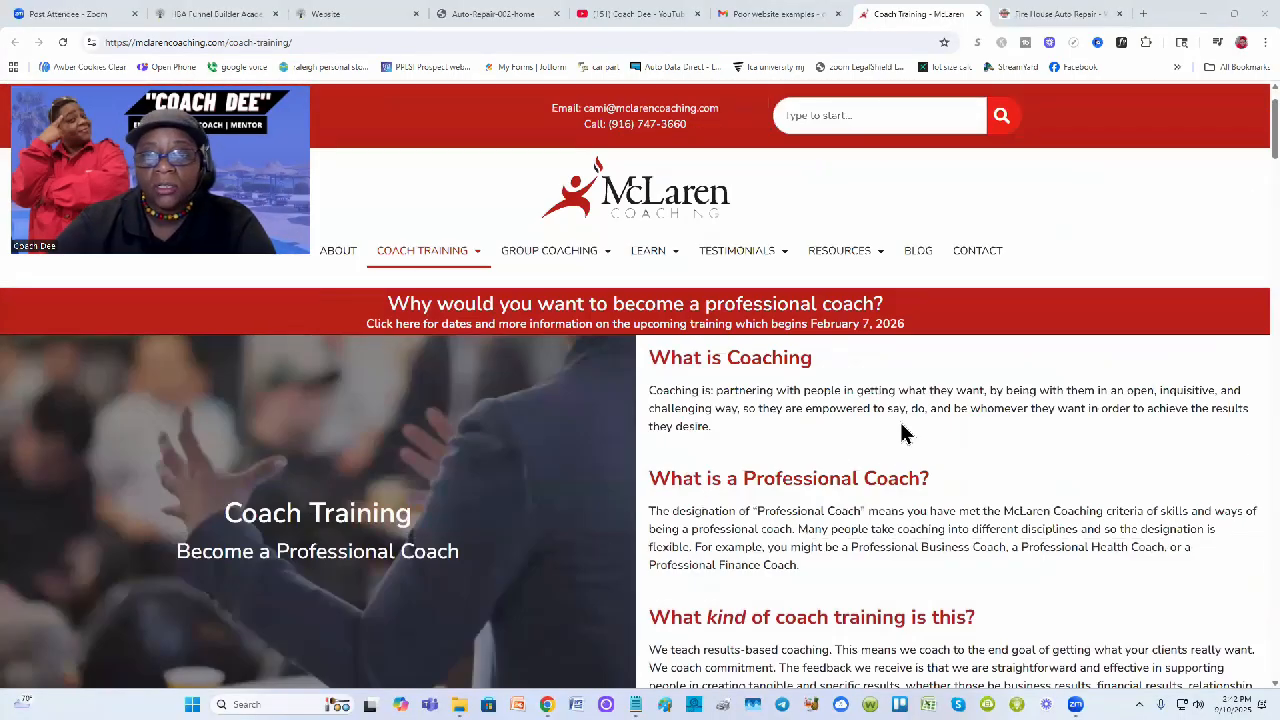
Recheck the McLaren page's coaching text blocks above the consultation button.
scroll(901, 424, "down", 1)
scroll(901, 424, "up", 1)
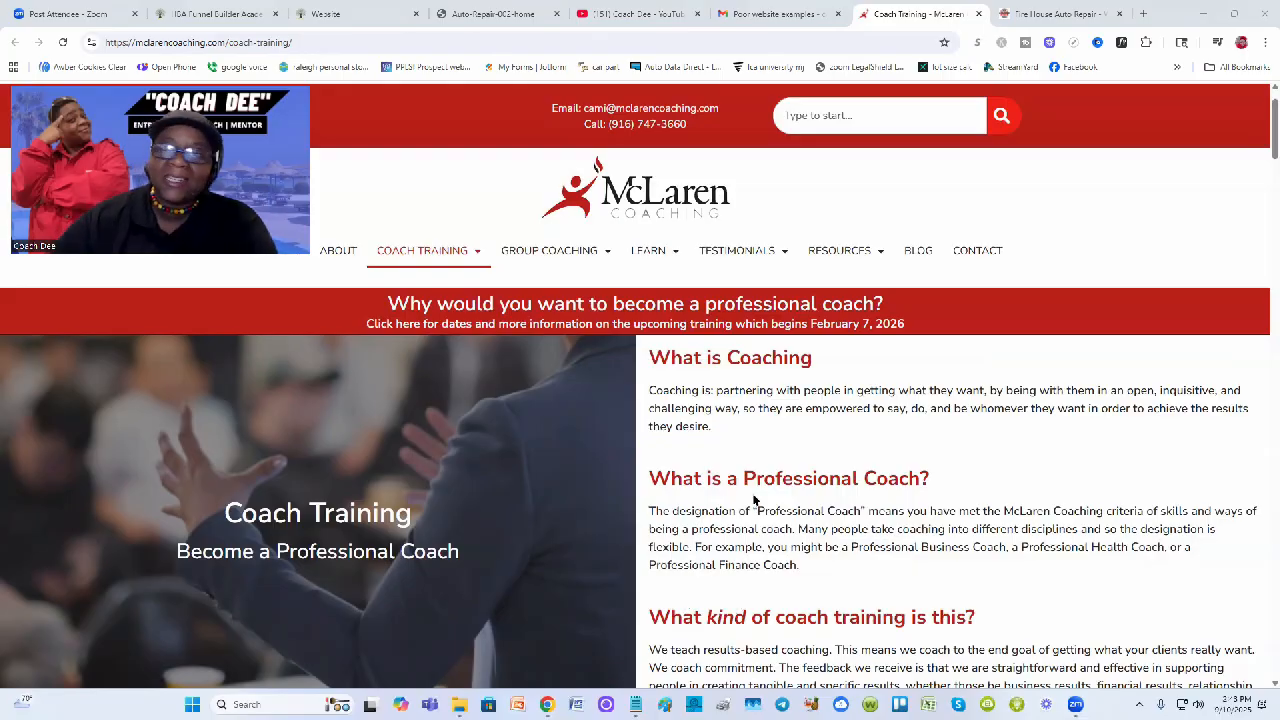
scroll(760, 505, "down", 3)
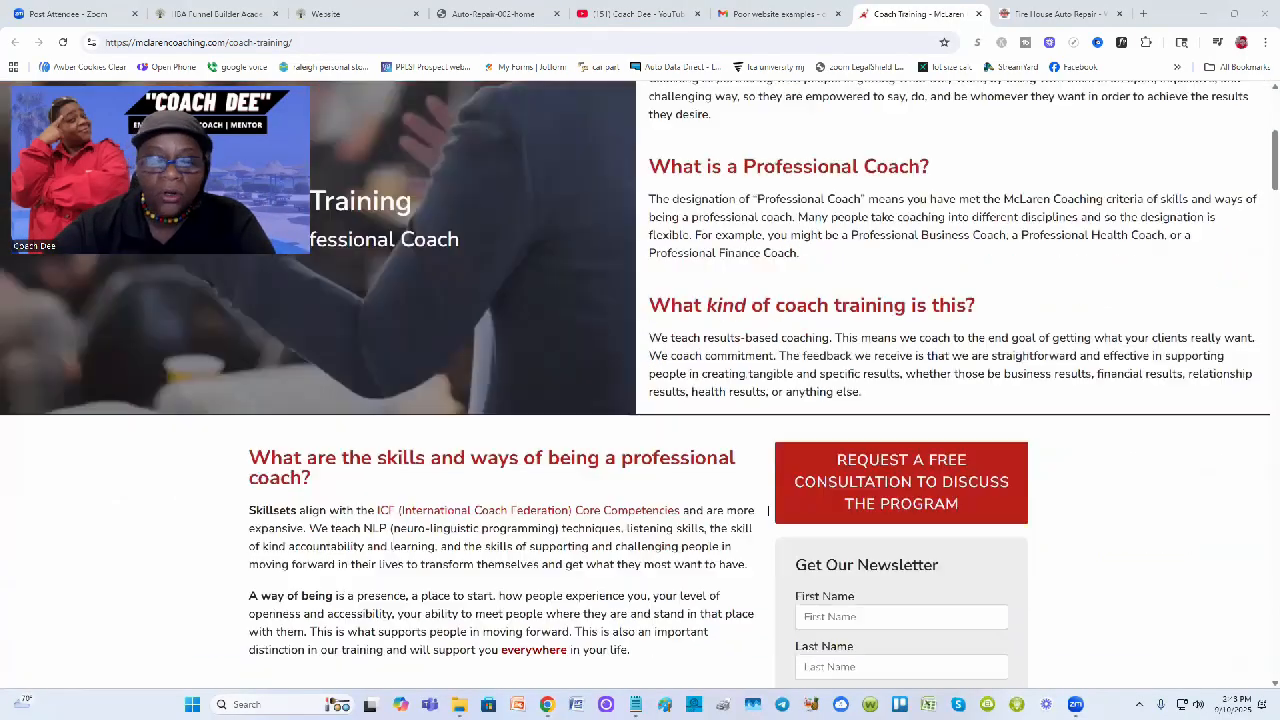
scroll(768, 510, "up", 2)
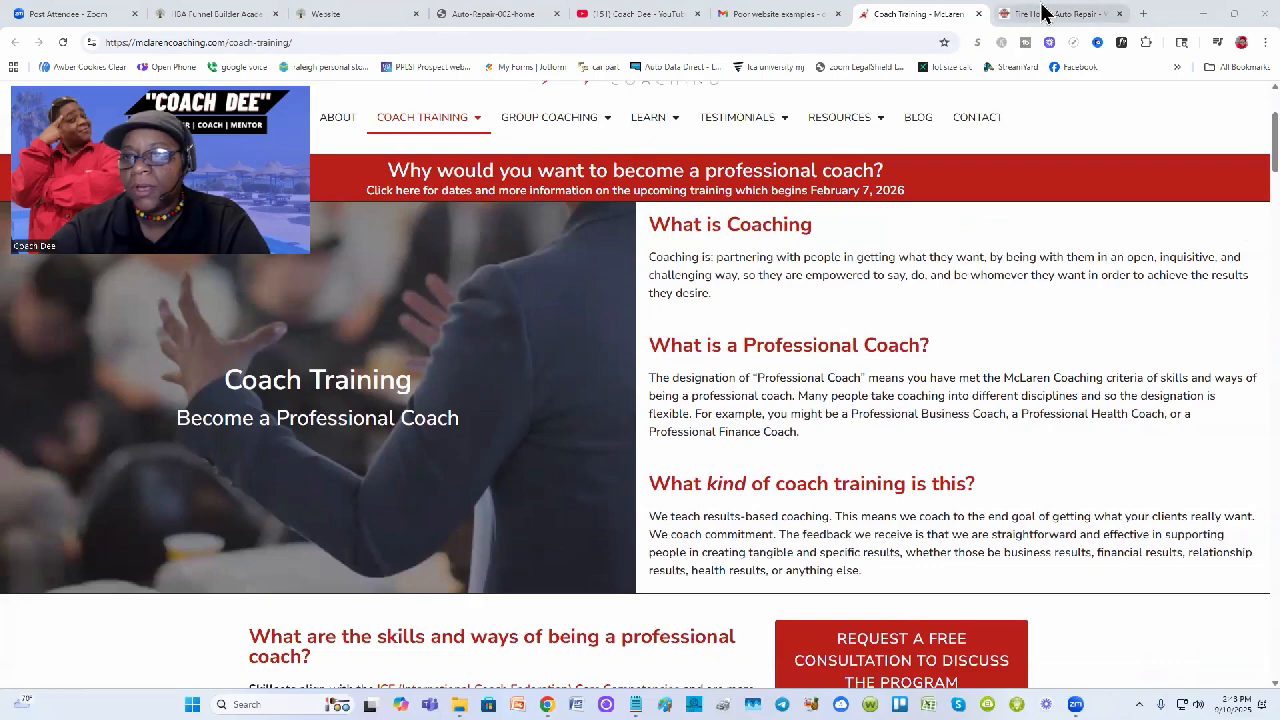
Switch to the Fire House Auto Repair site and review it from the hero through the services to the appointment scheduler.
left_click(1043, 14)
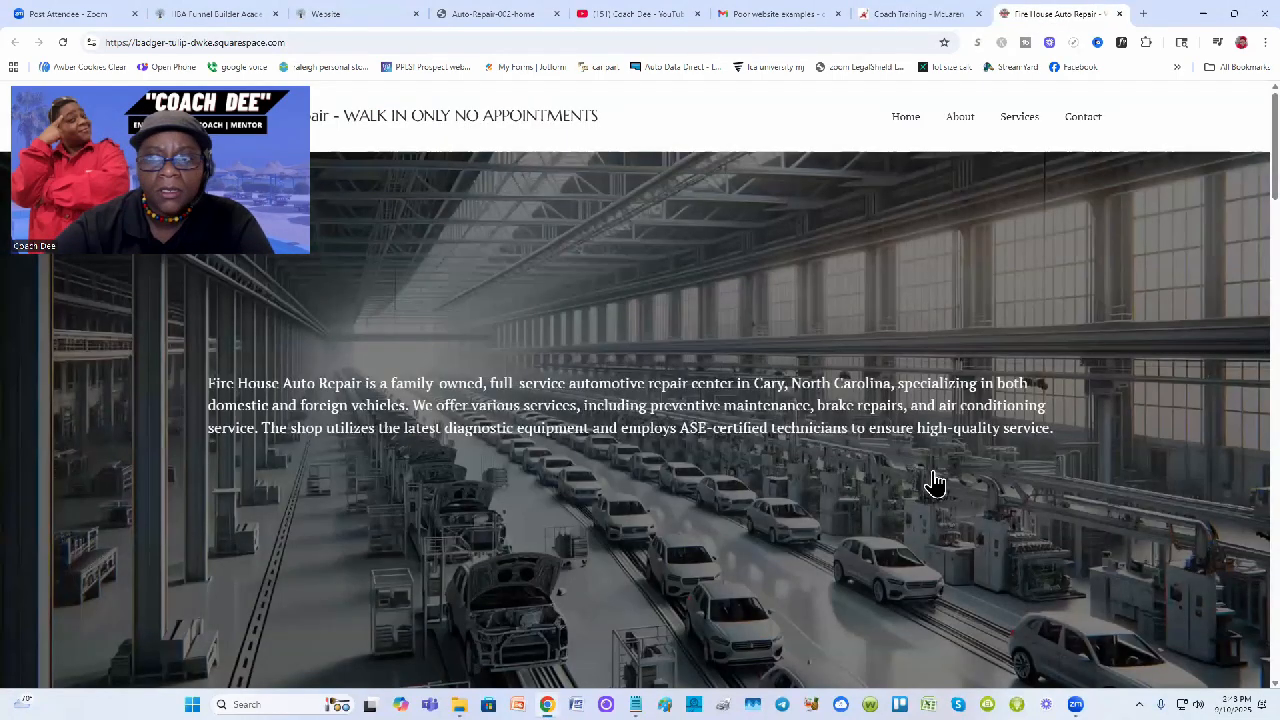
left_click_drag(935, 315, 1102, 303)
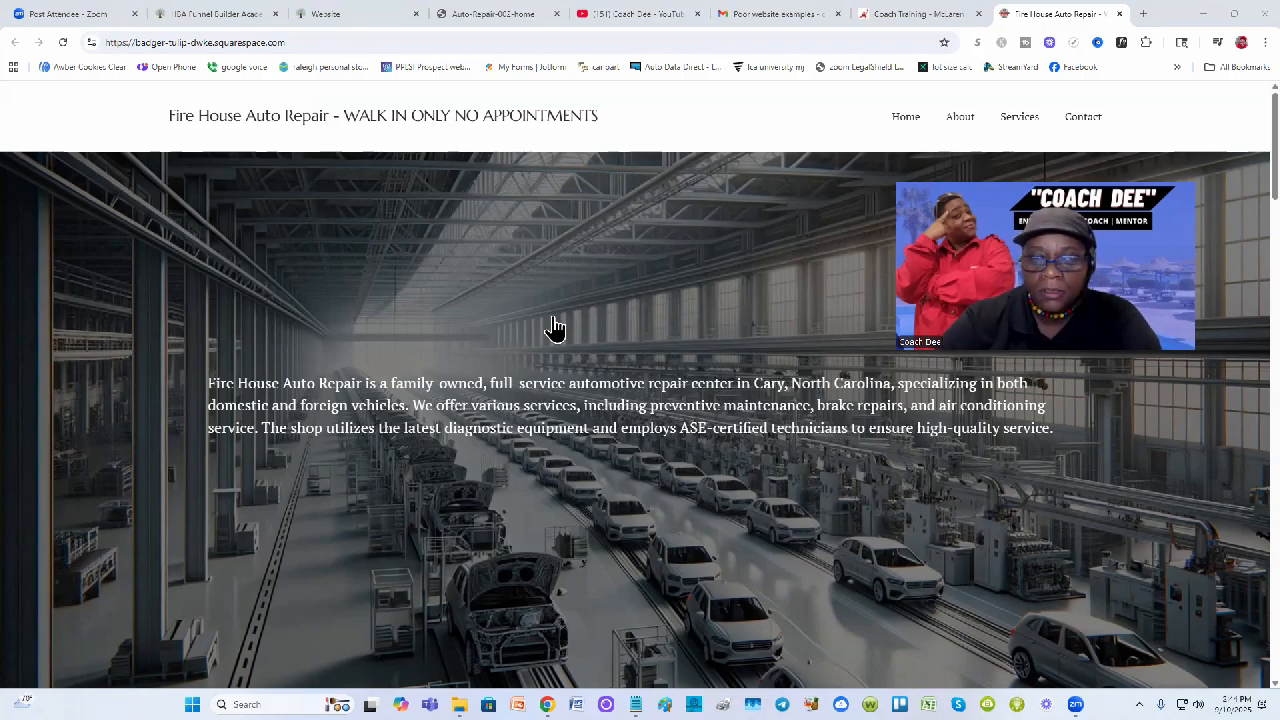
scroll(555, 328, "down", 7)
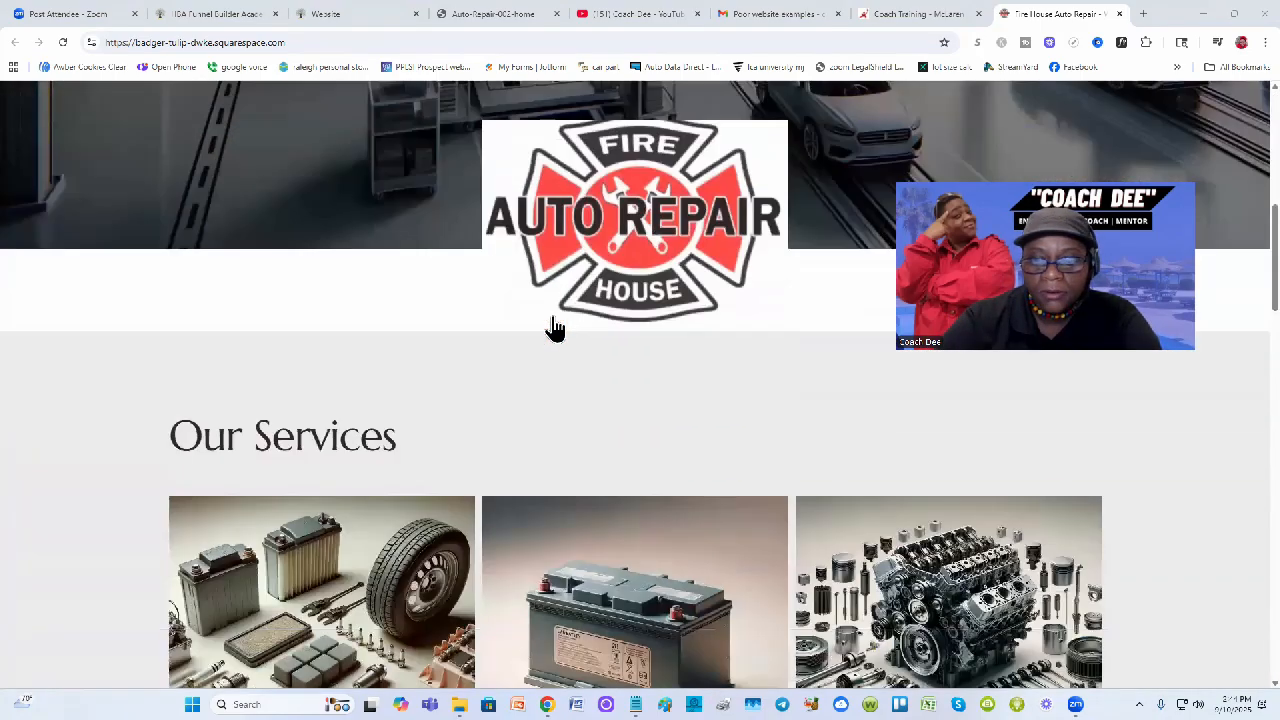
scroll(555, 328, "down", 1)
scroll(555, 328, "down", 8)
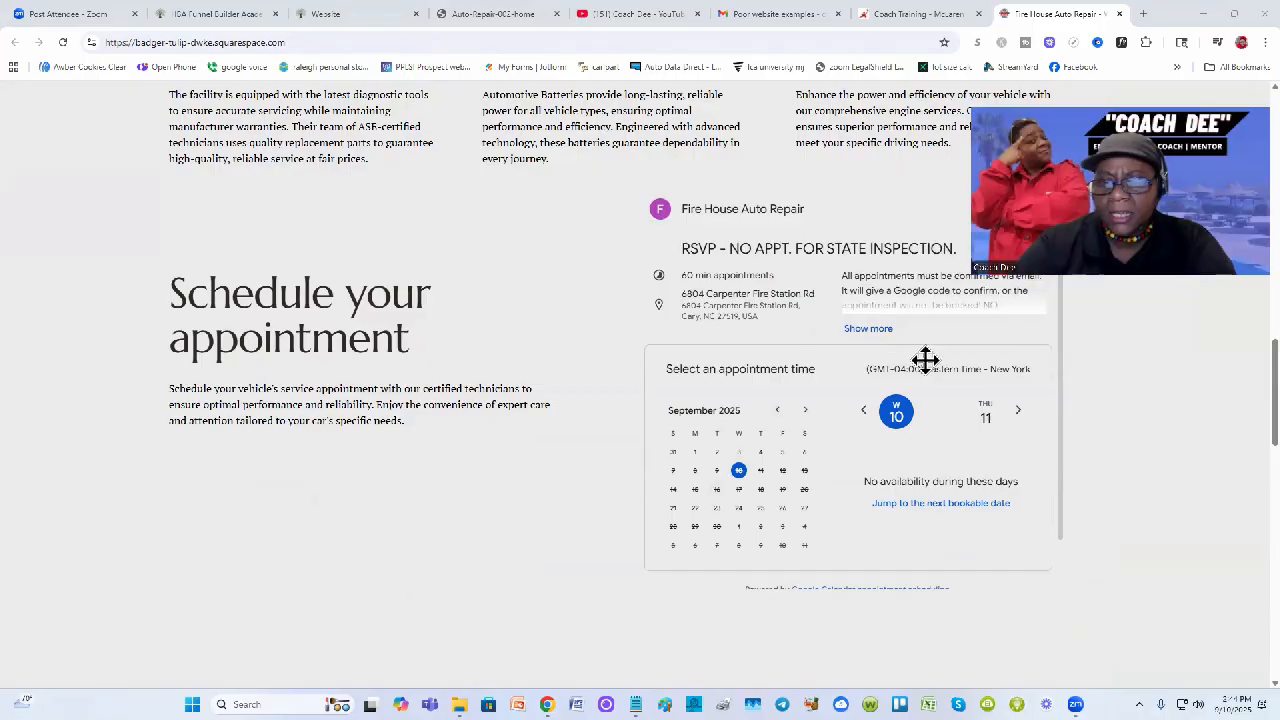
scroll(527, 435, "down", 2)
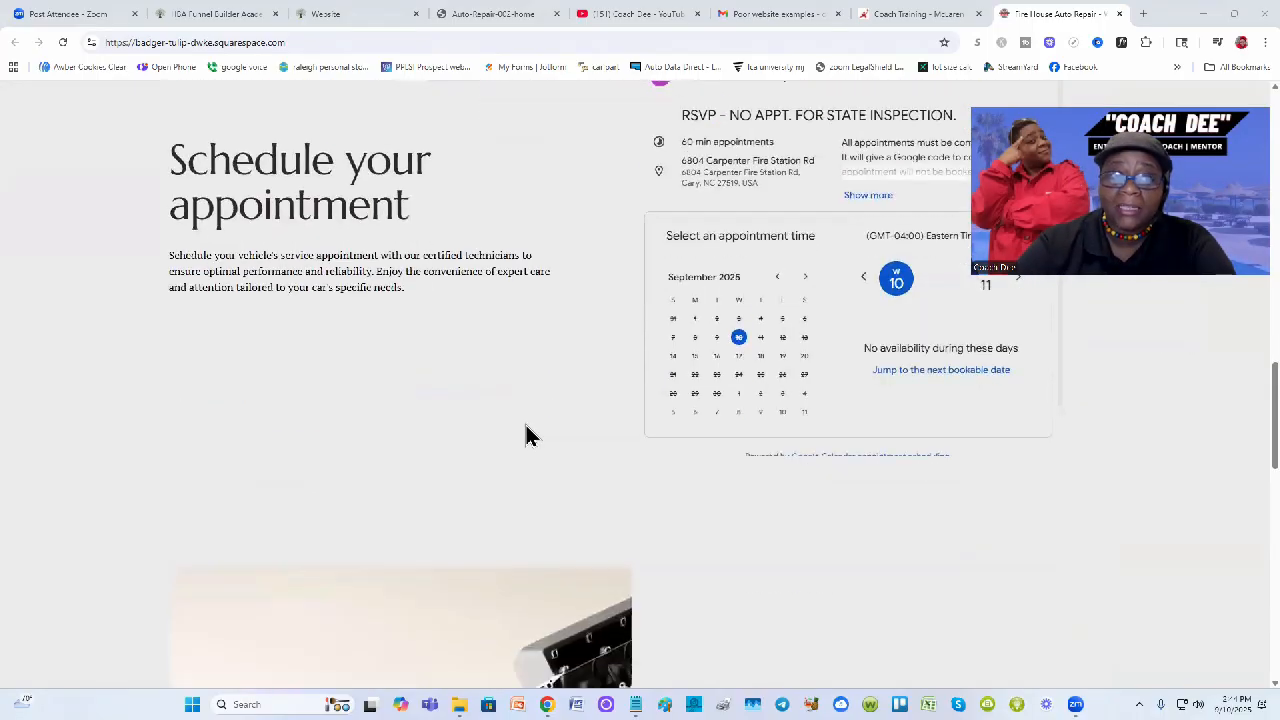
Examine the Fire House page's "Schedule your appointment" section and its surroundings between the service descriptions and the company section.
scroll(527, 435, "up", 3)
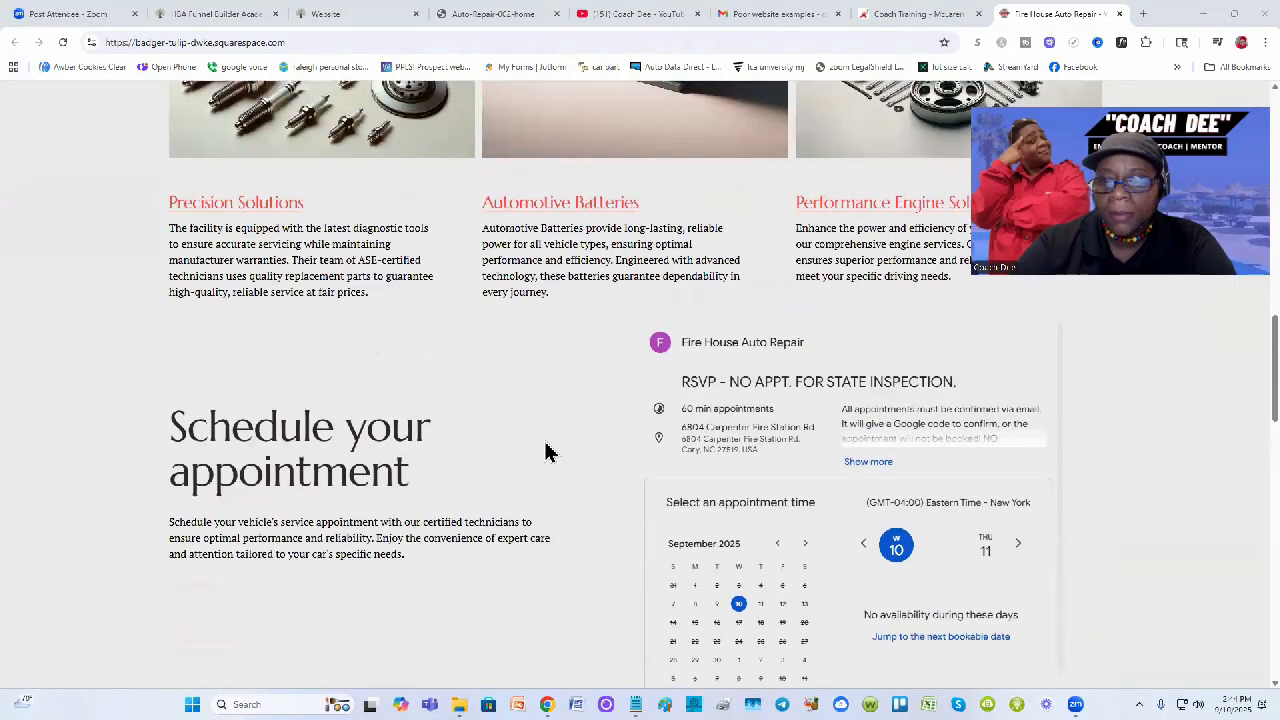
scroll(545, 452, "down", 2)
scroll(545, 452, "down", 2)
scroll(686, 491, "down", 2)
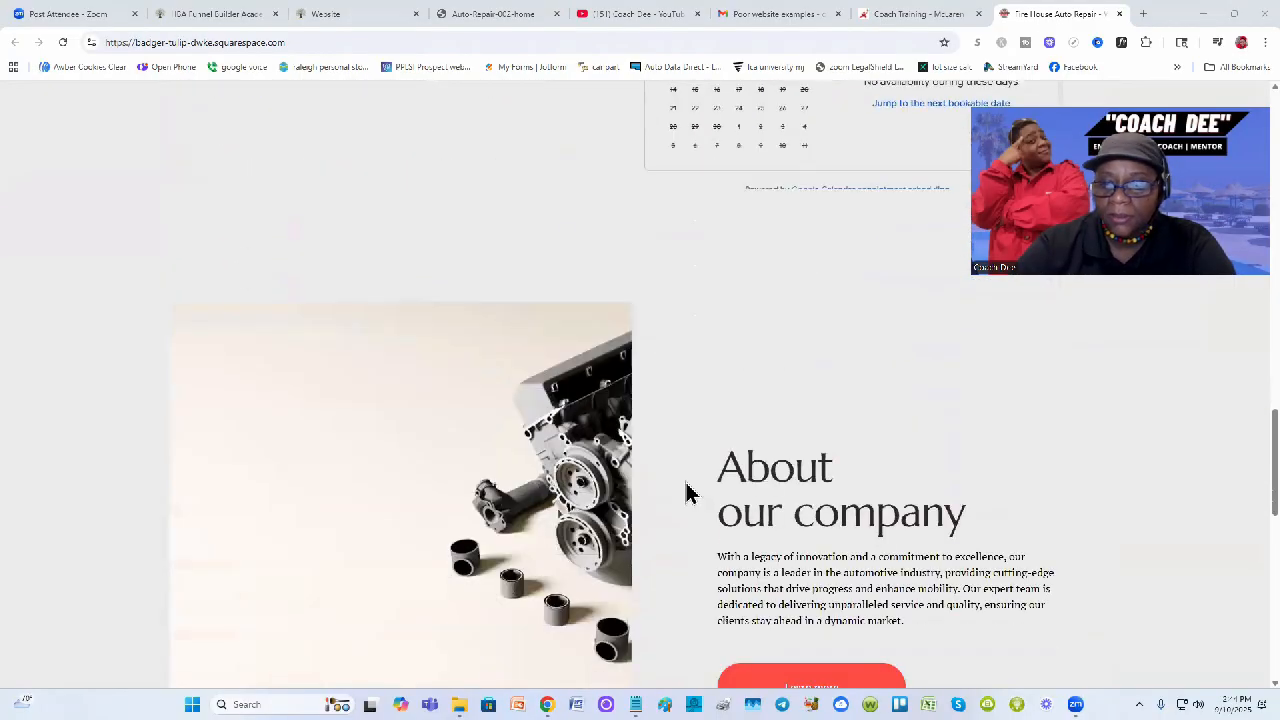
scroll(686, 491, "up", 2)
scroll(558, 345, "up", 2)
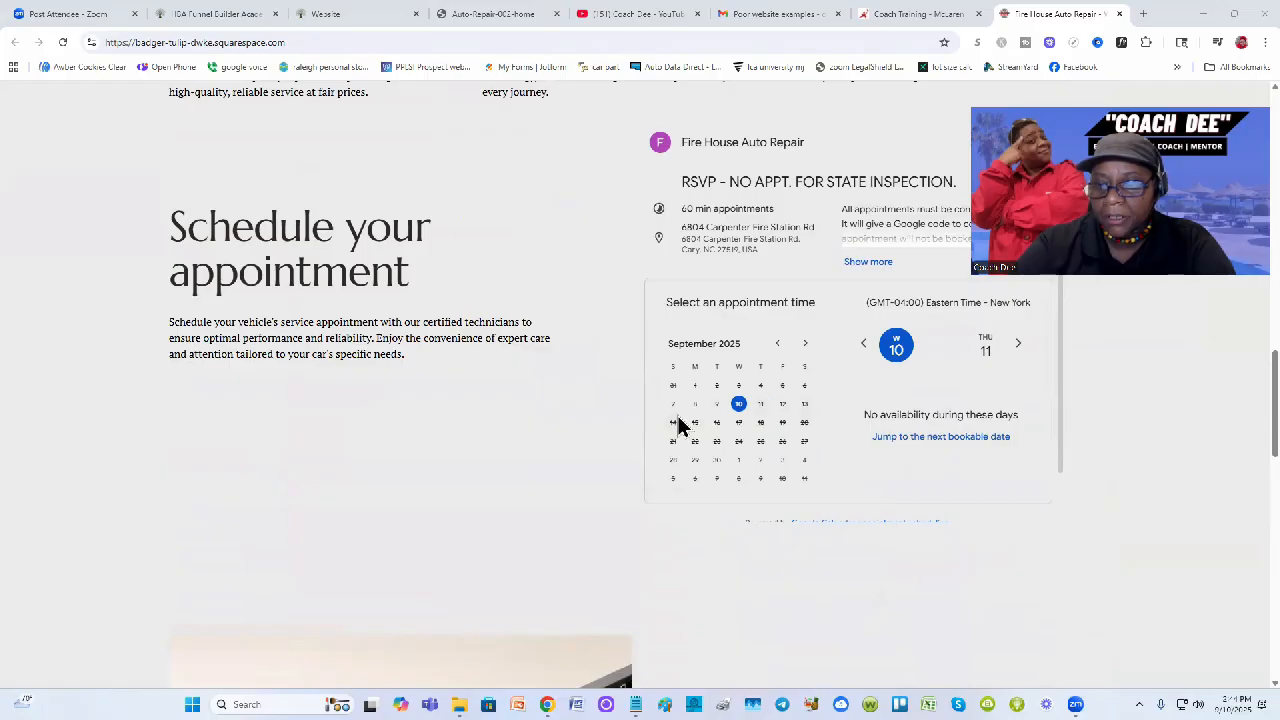
Look over the "About our company" section with its "Learn more" button, and return to the Fire House page's hero.
scroll(534, 437, "down", 3)
scroll(534, 440, "down", 2)
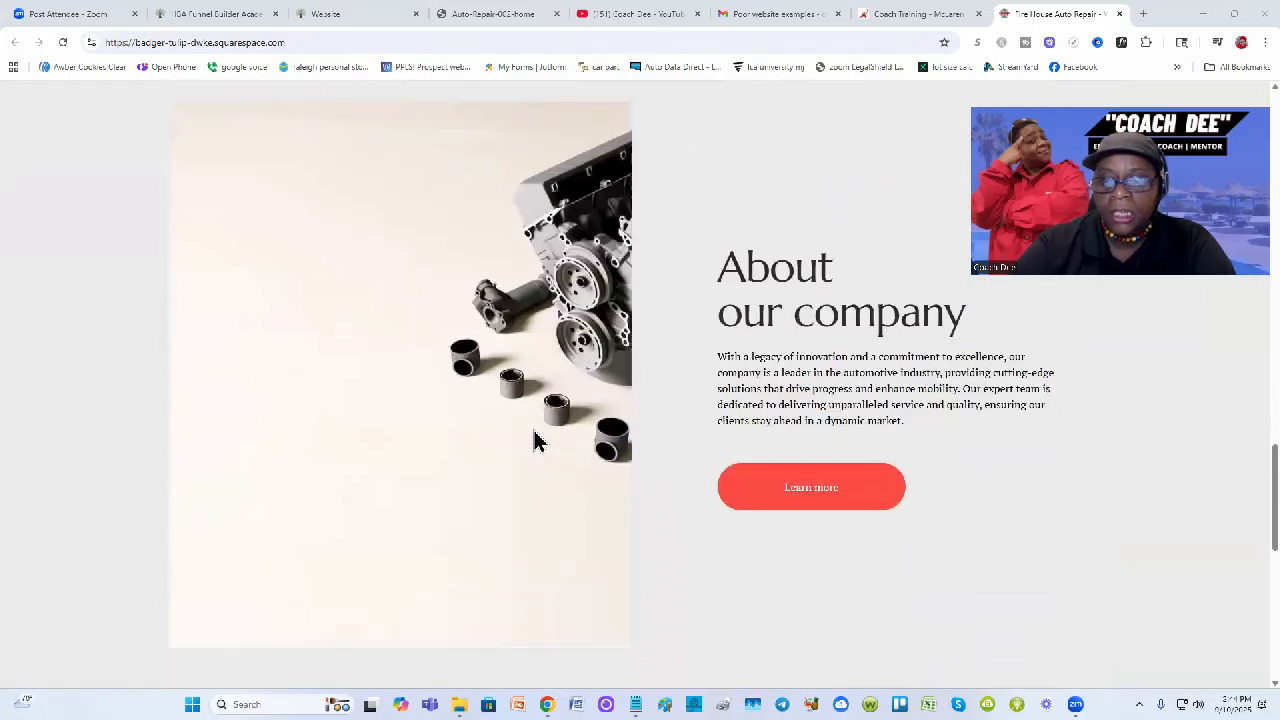
scroll(534, 440, "down", 3)
scroll(697, 503, "up", 3)
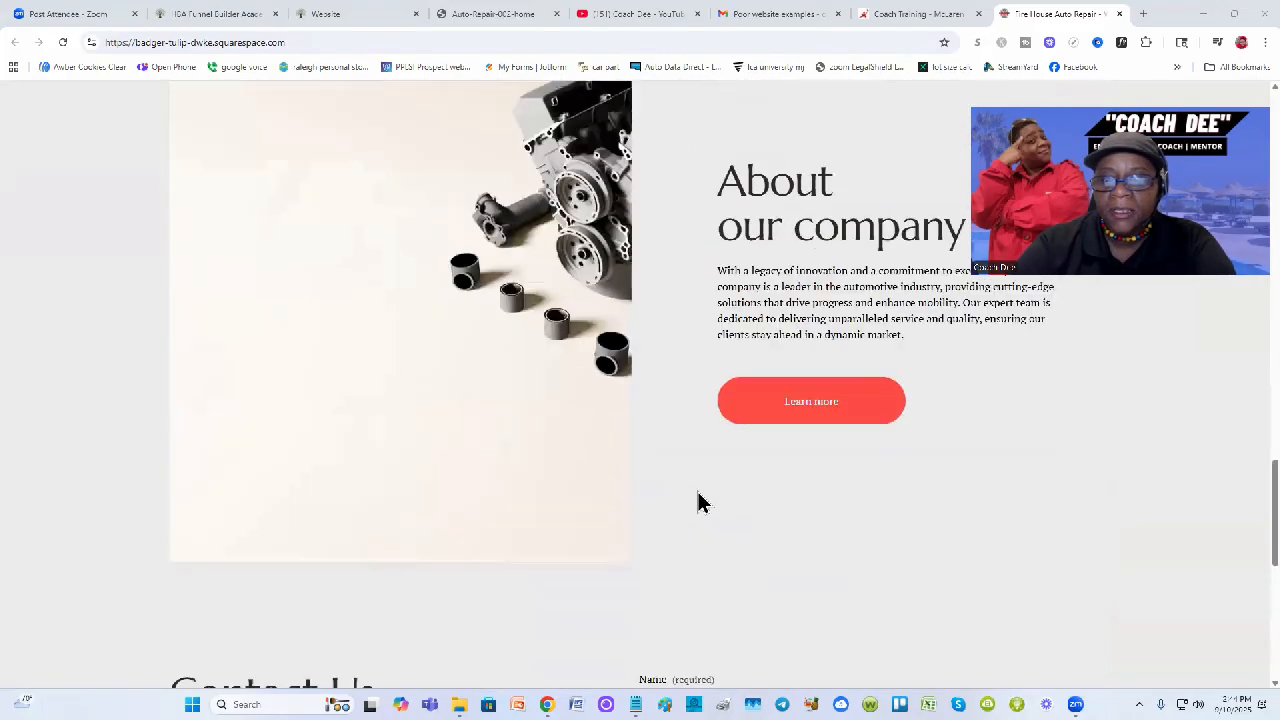
scroll(697, 503, "up", 6)
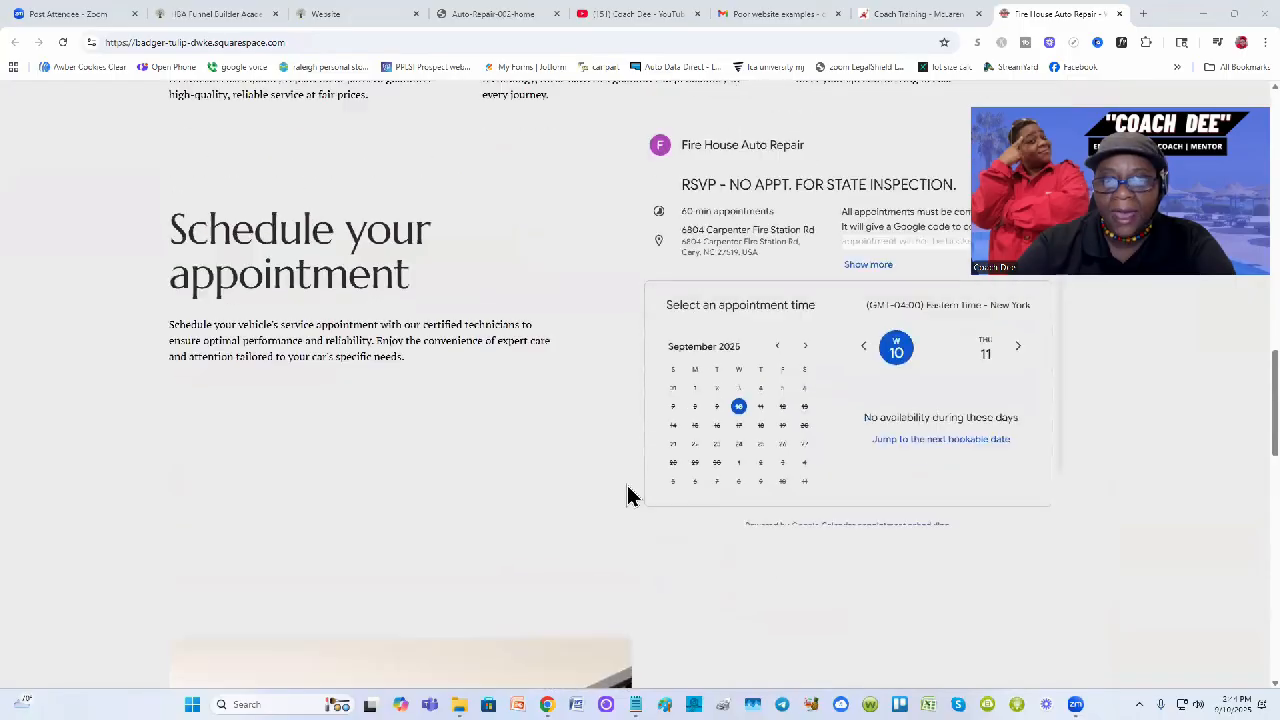
scroll(628, 495, "up", 7)
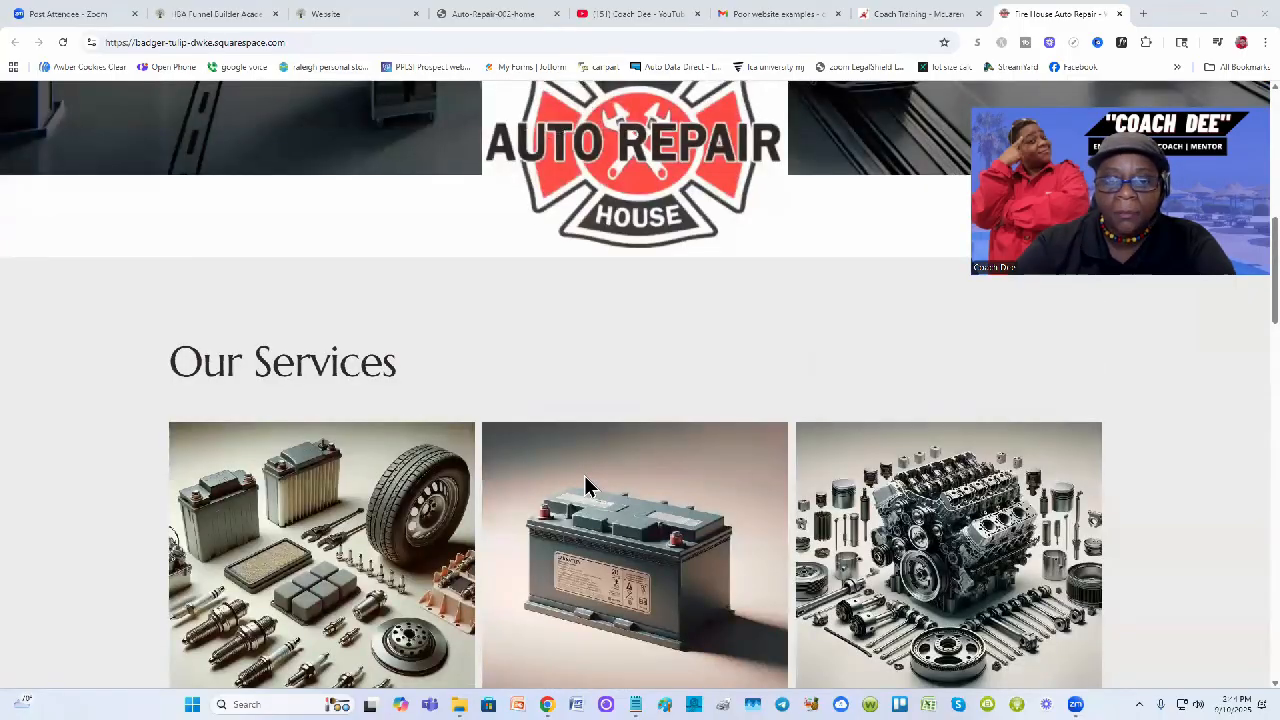
scroll(700, 400, "up", 5)
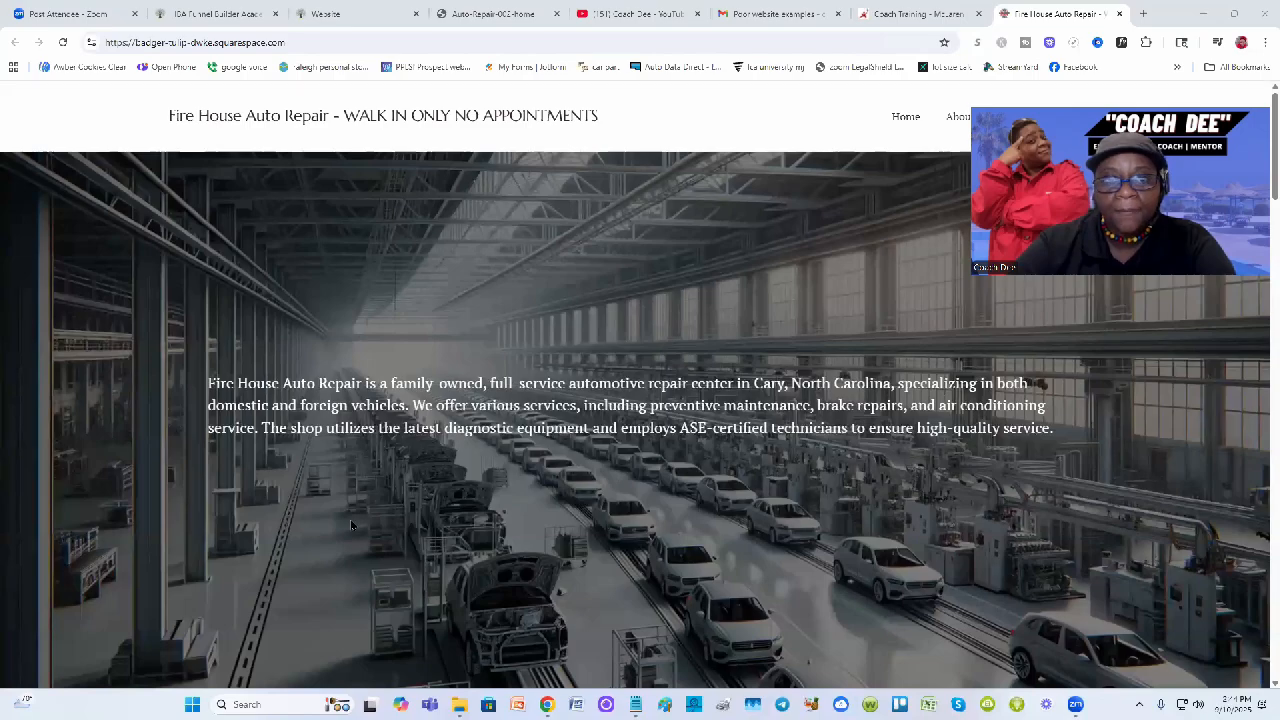
Go through the Fire House page again from the hero past the appointment calendar to the "Learn more" button.
scroll(773, 473, "down", 5)
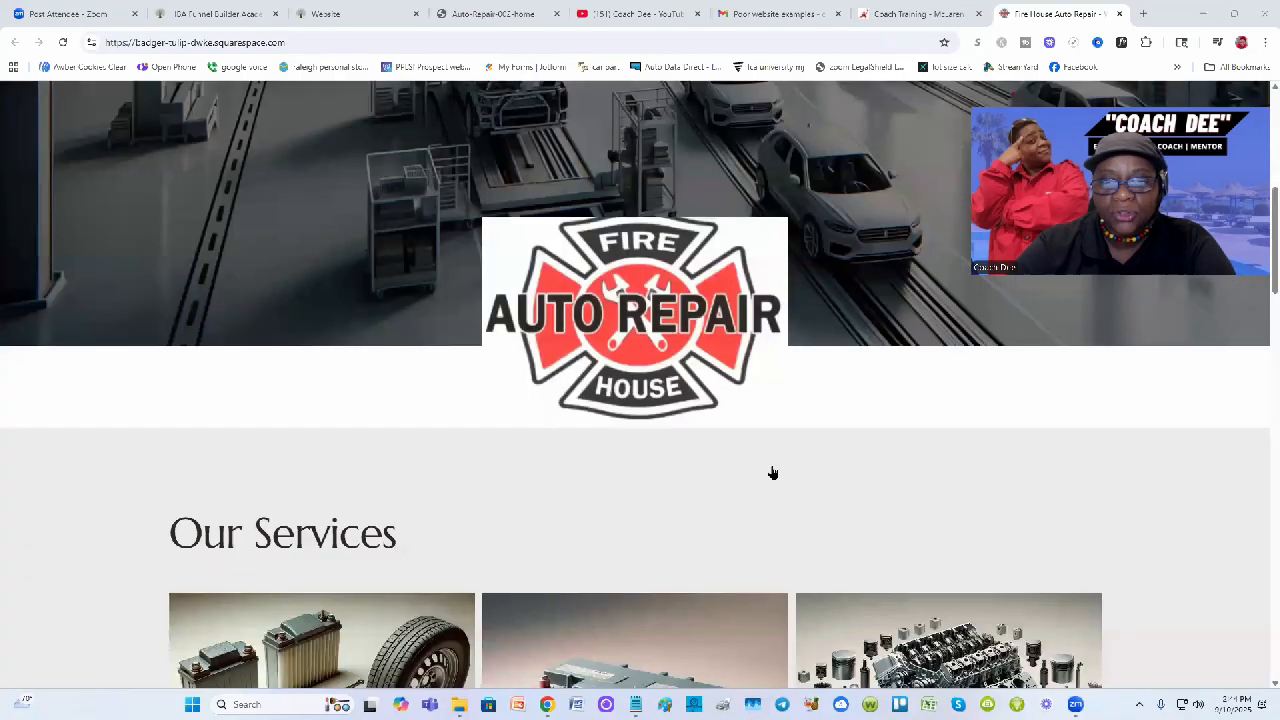
scroll(772, 472, "down", 15)
scroll(760, 470, "up", 6)
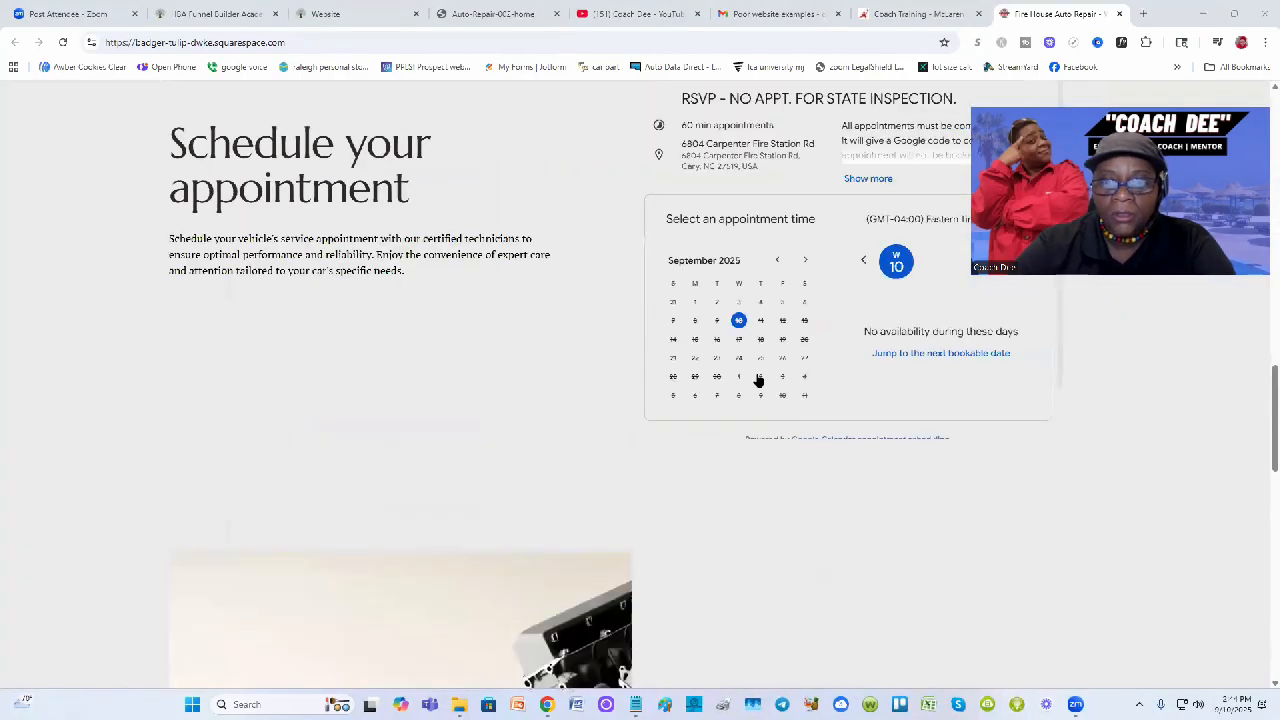
scroll(751, 574, "down", 3)
scroll(680, 330, "up", 2)
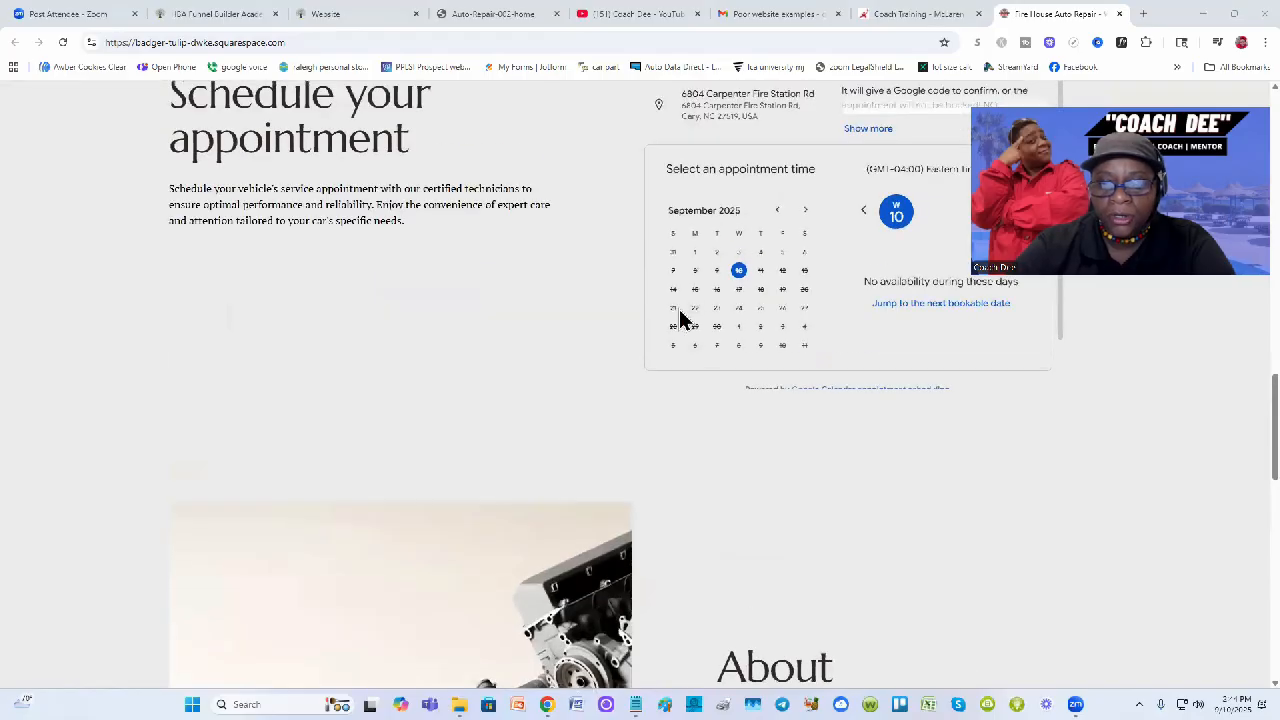
scroll(817, 453, "down", 3)
scroll(817, 453, "down", 2)
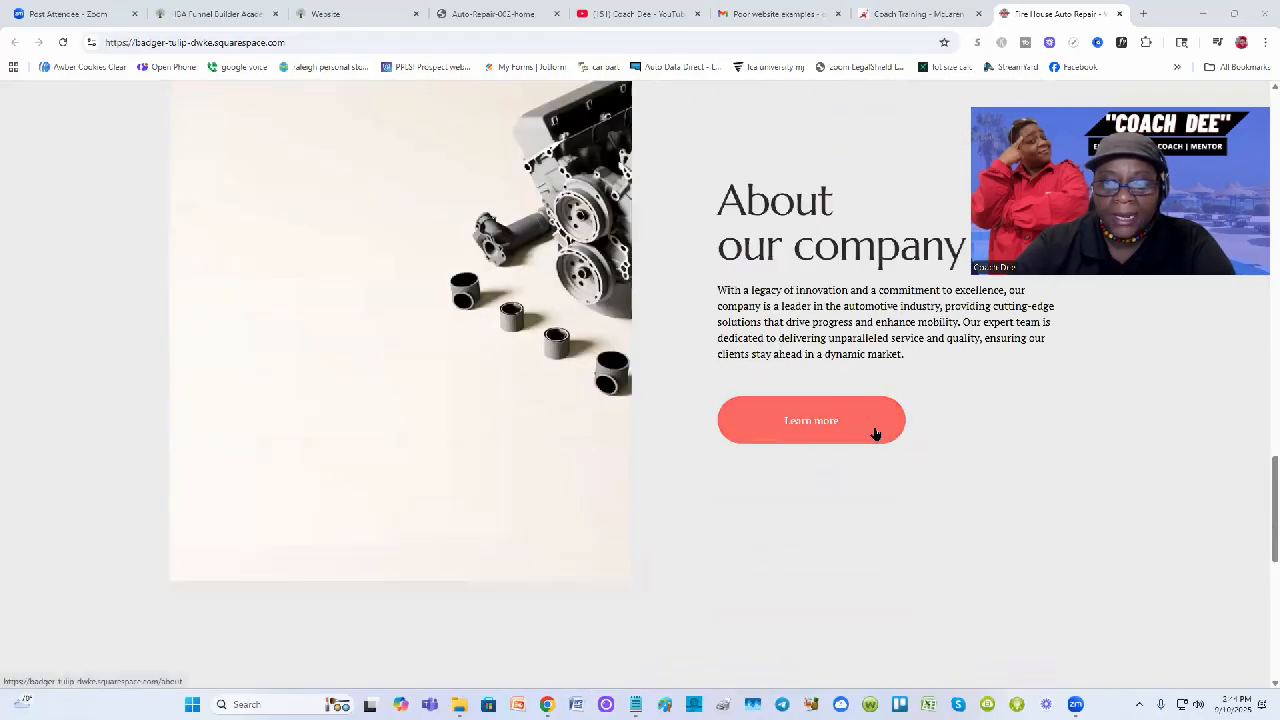
Look over the Fire House page's "Contact Us" form and footer, and return past the services to the hero.
scroll(728, 528, "down", 4)
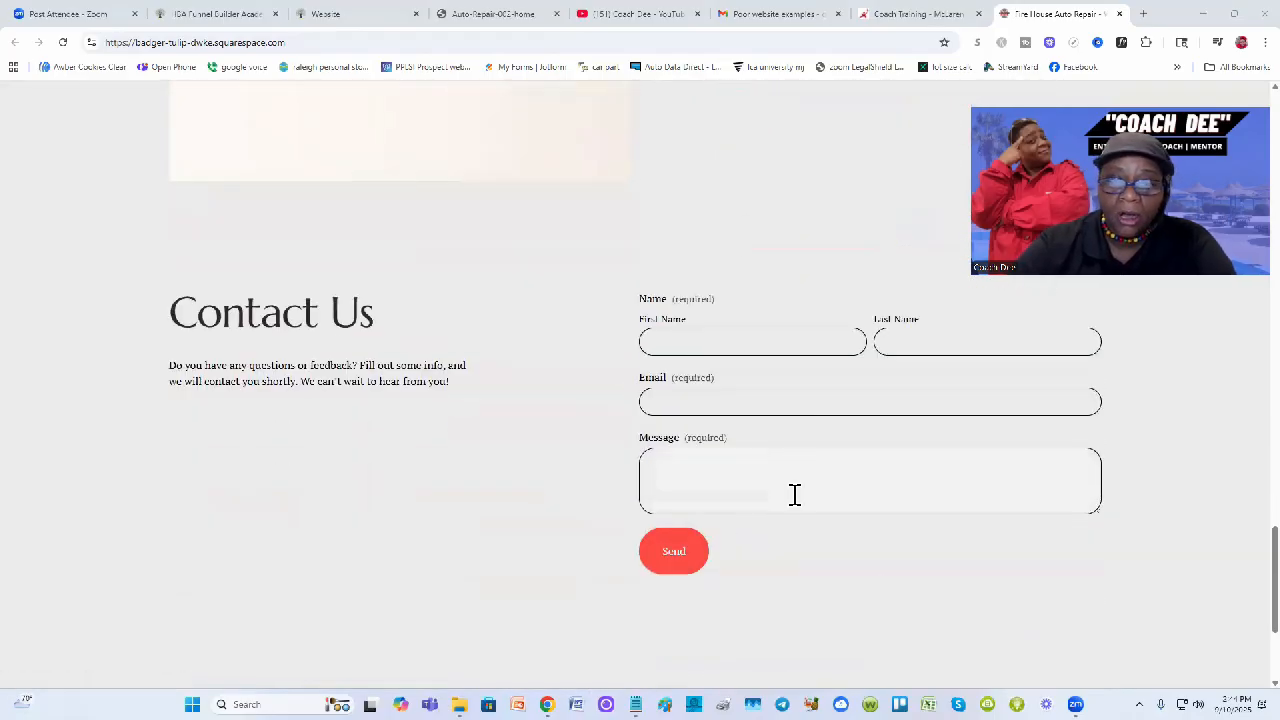
scroll(729, 332, "down", 1)
scroll(729, 332, "up", 1)
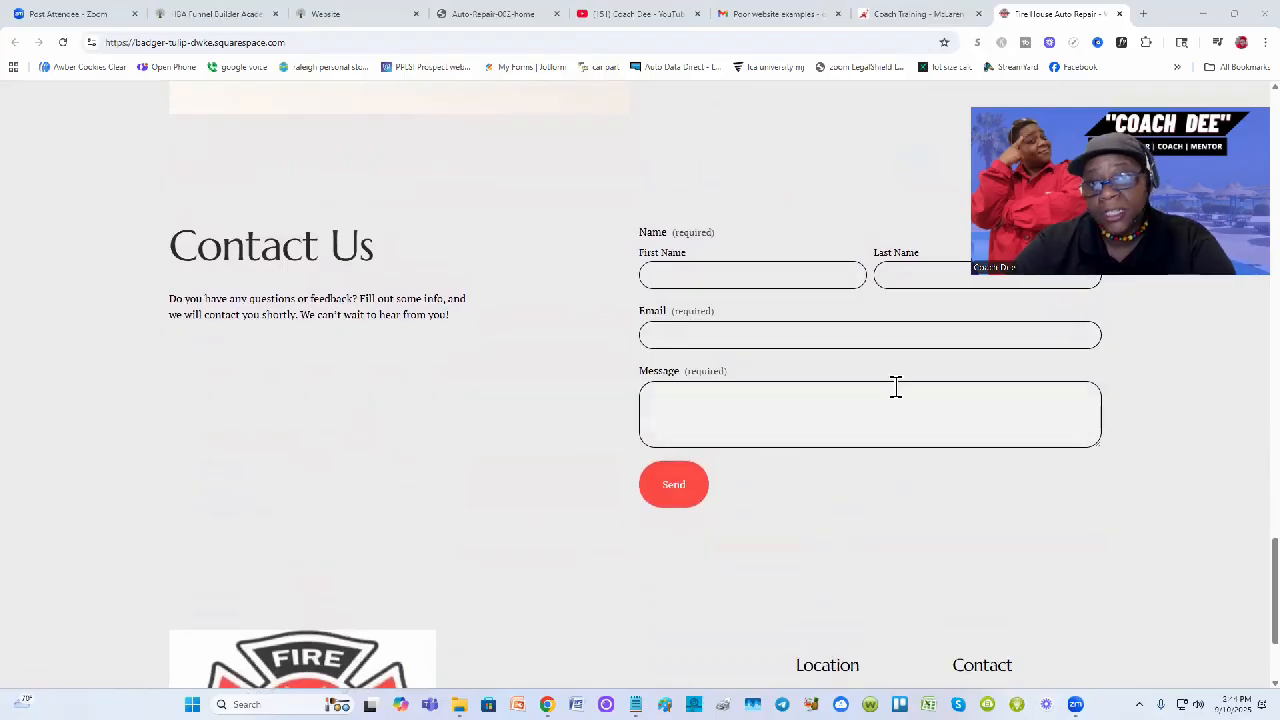
scroll(897, 500, "down", 2)
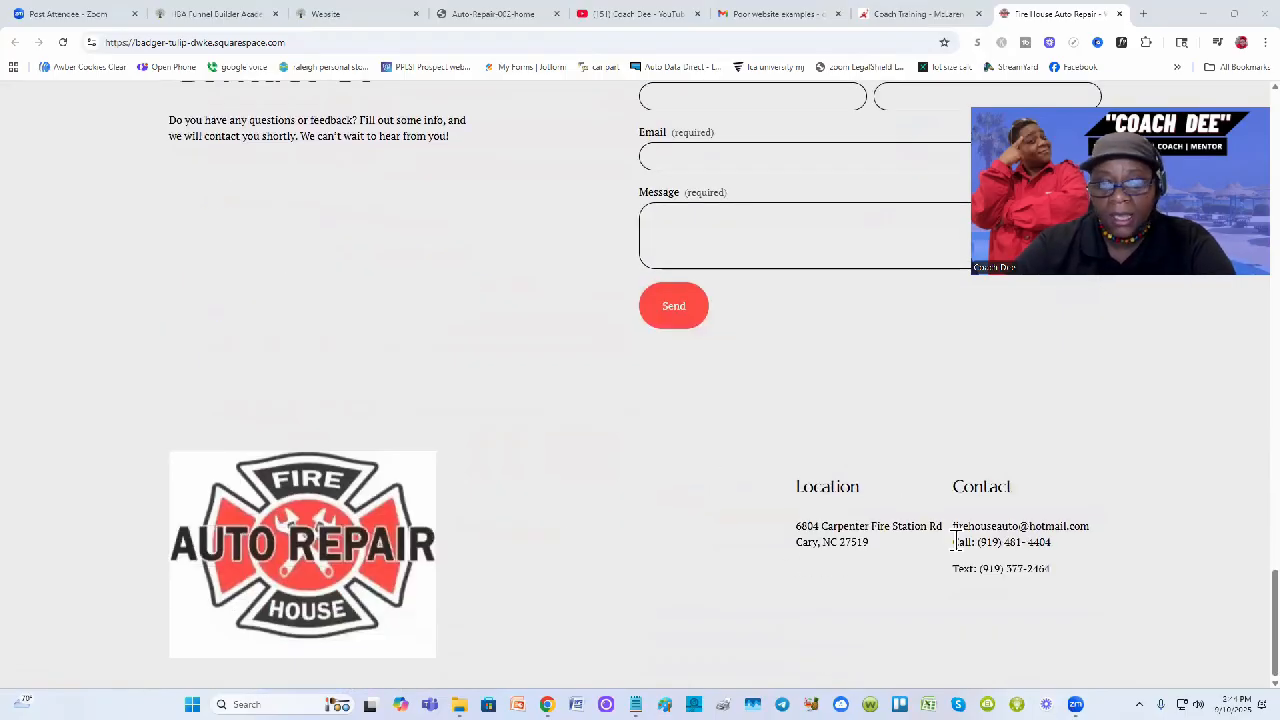
scroll(849, 486, "up", 6)
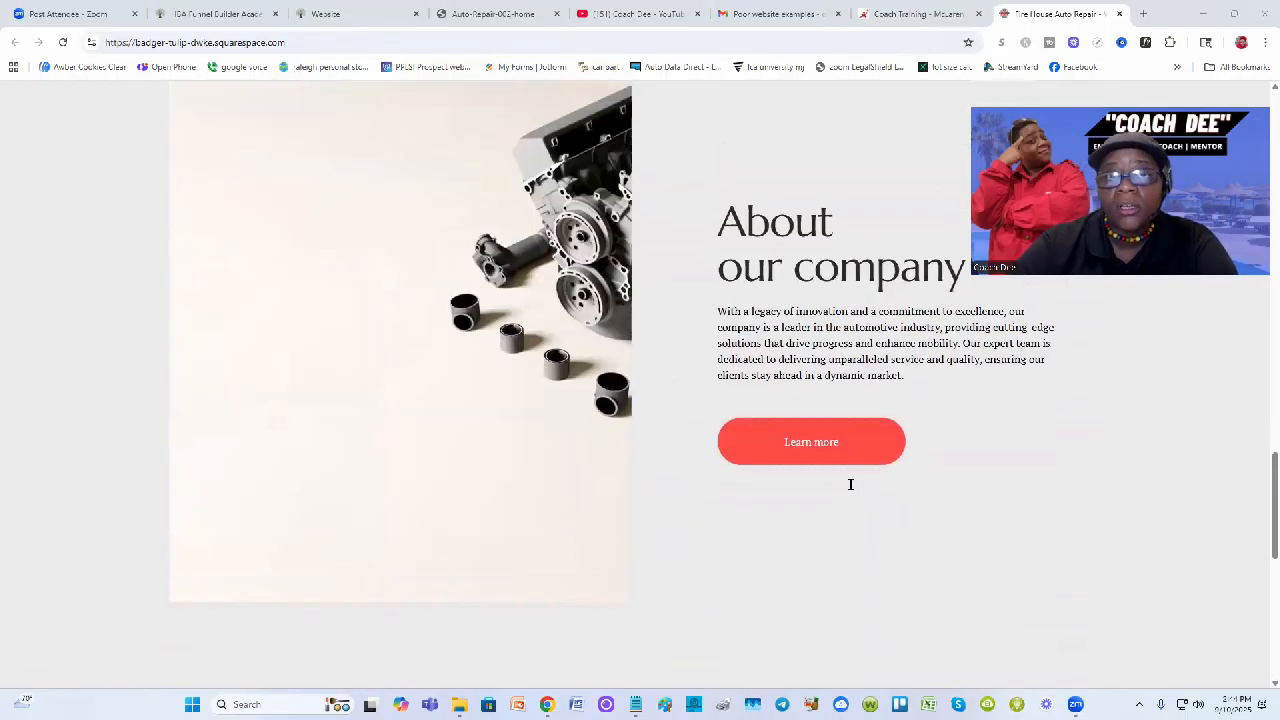
scroll(848, 486, "up", 3)
scroll(594, 297, "up", 6)
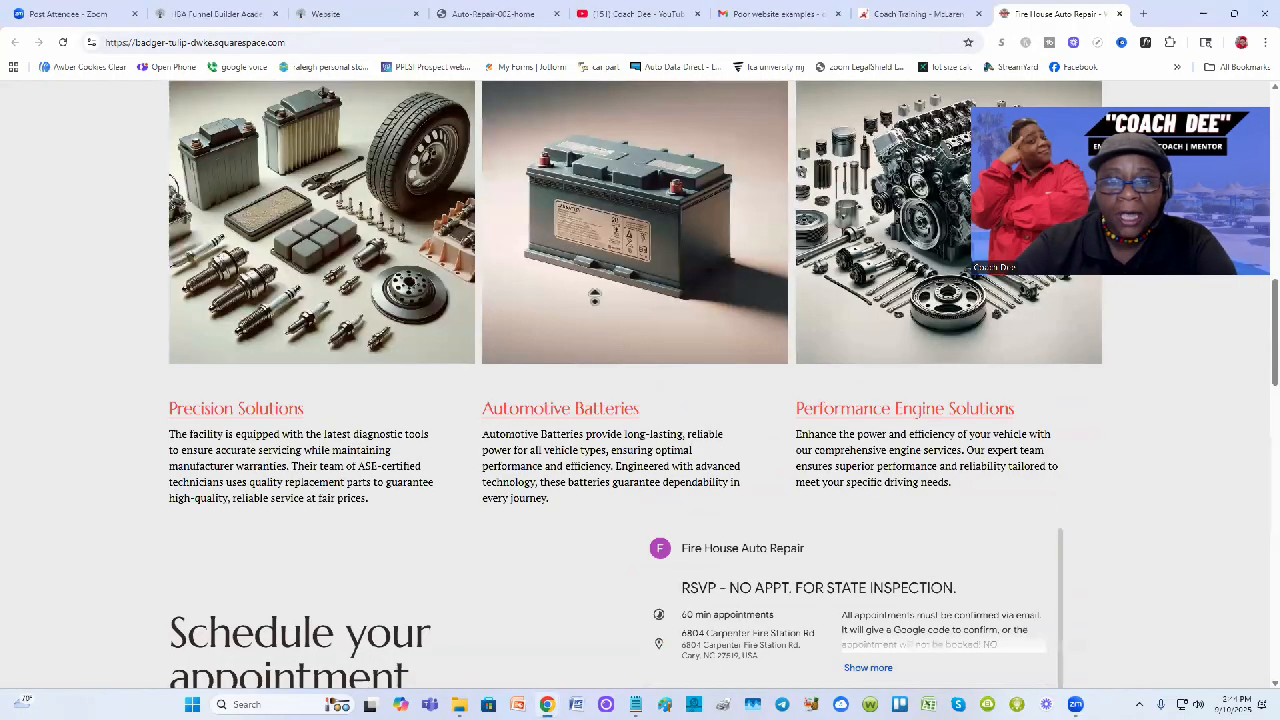
scroll(792, 480, "up", 8)
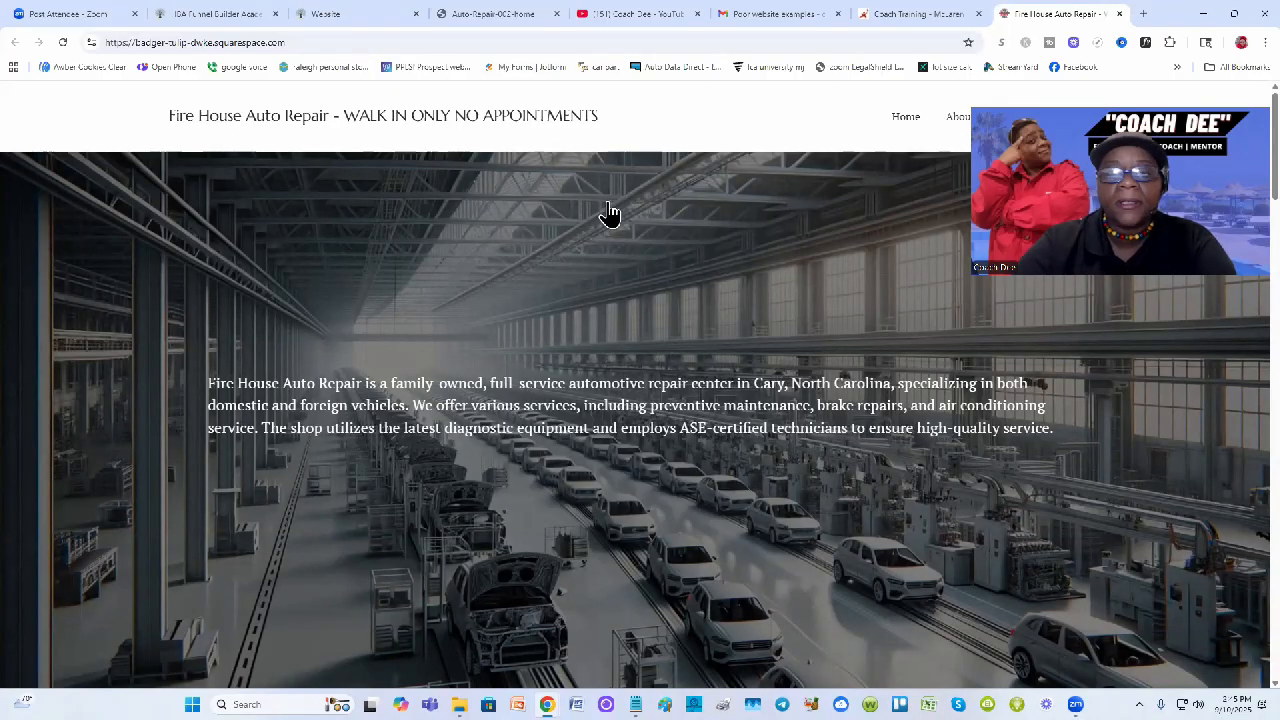
Switch to the published auto repair template page and review it from the hero to the map and footer and back.
left_click(486, 14)
scroll(865, 480, "down", 1)
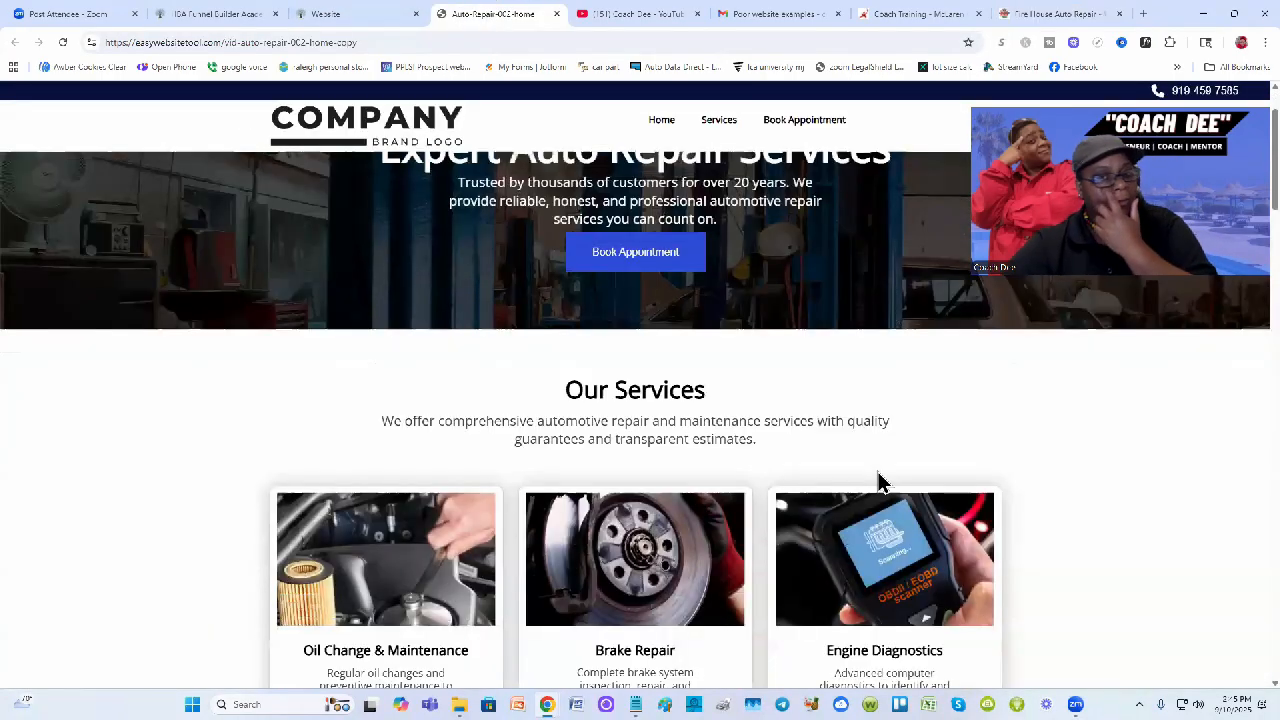
scroll(878, 483, "down", 15)
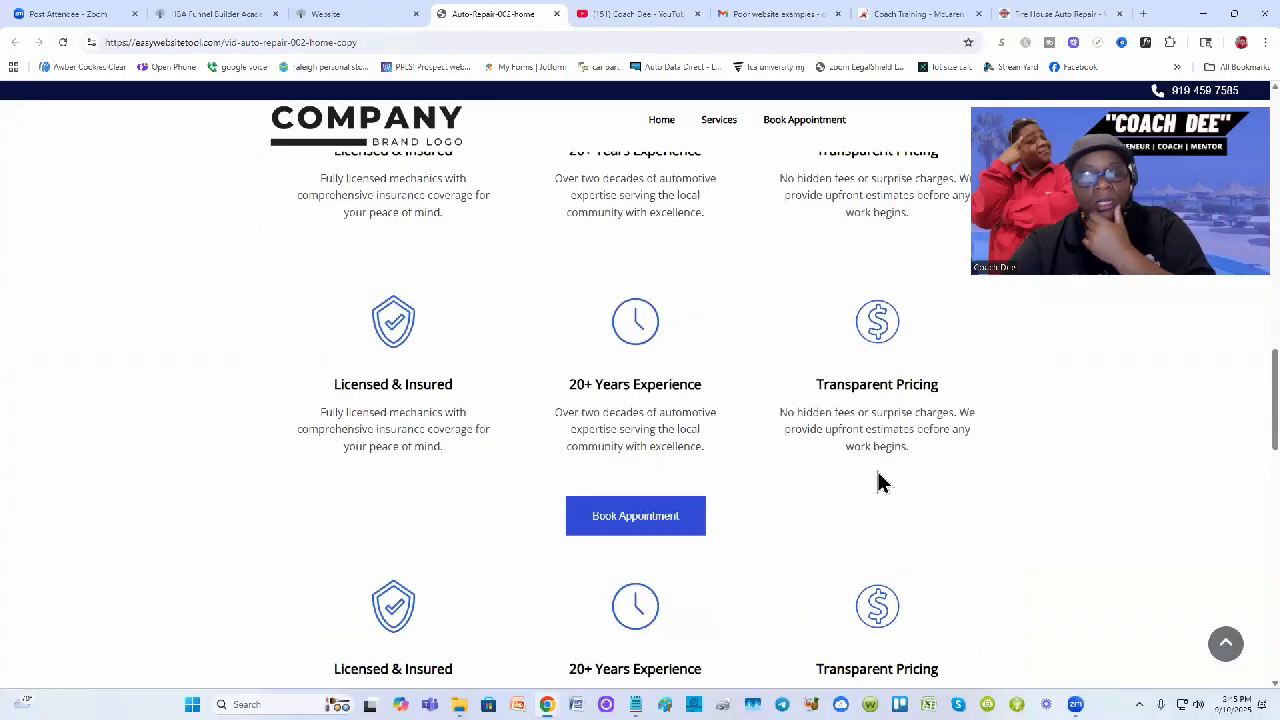
scroll(878, 483, "down", 10)
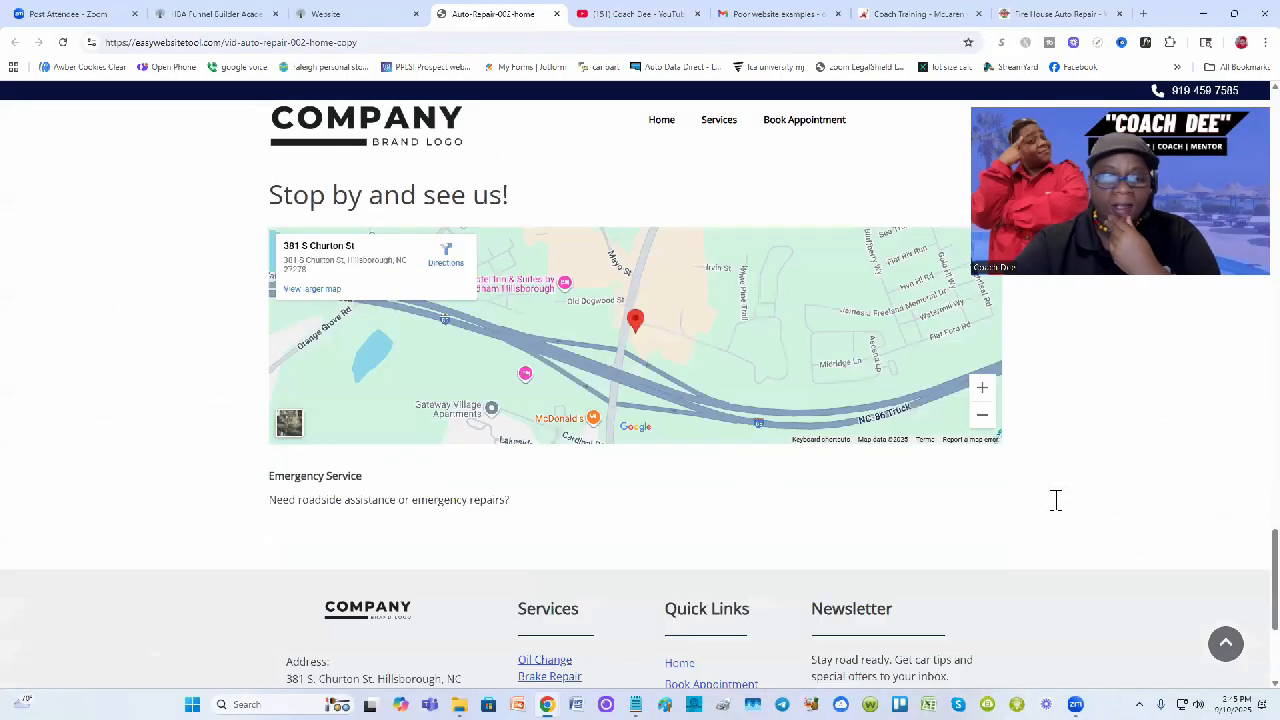
scroll(1055, 500, "up", 15)
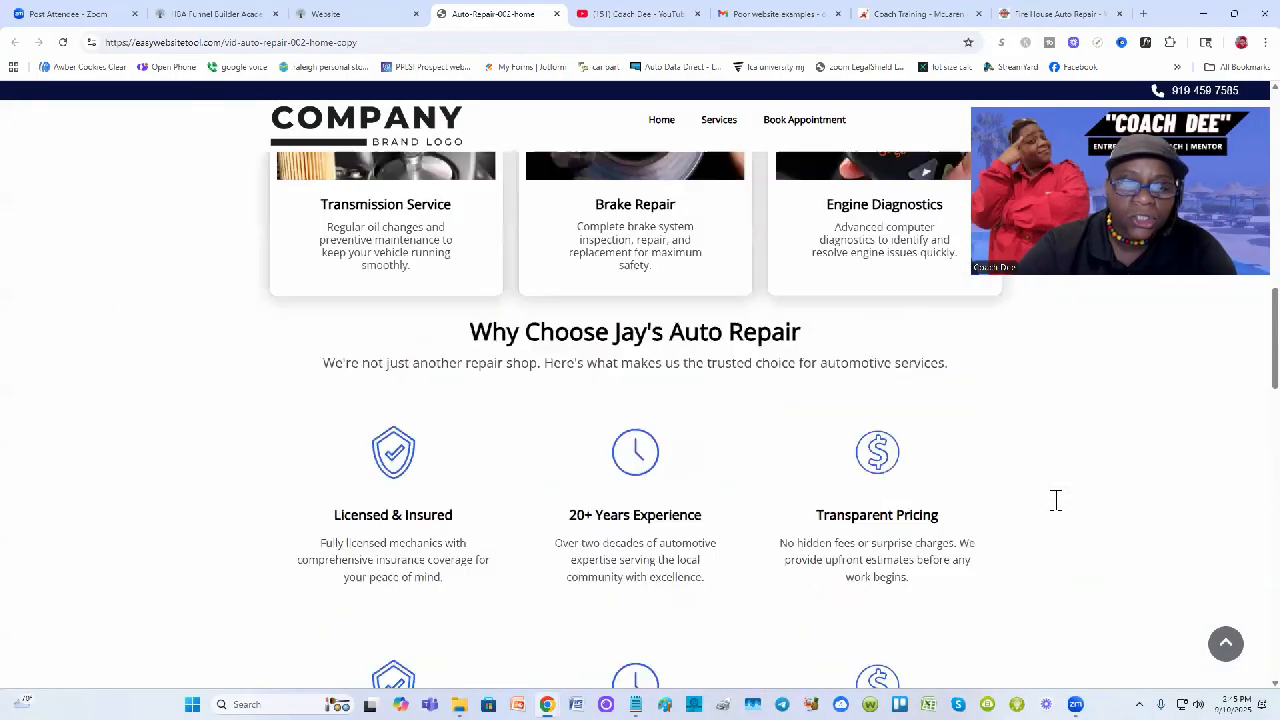
scroll(1055, 500, "up", 3)
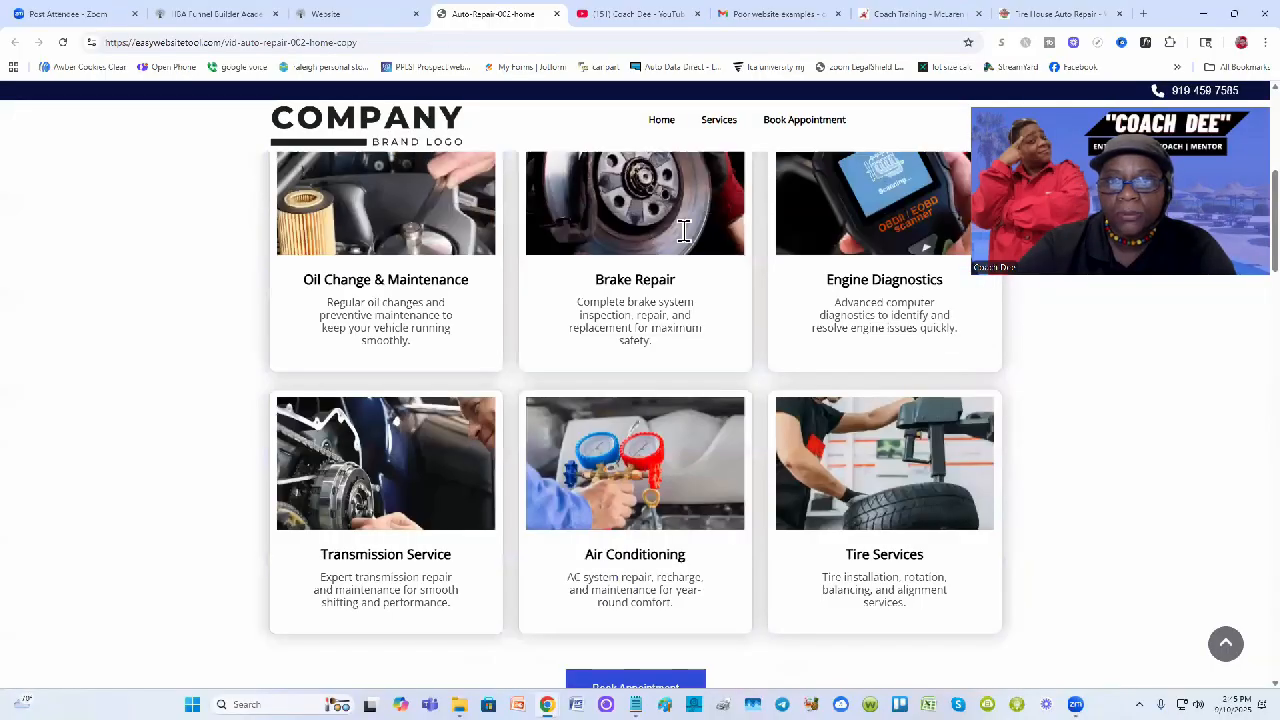
scroll(612, 250, "up", 5)
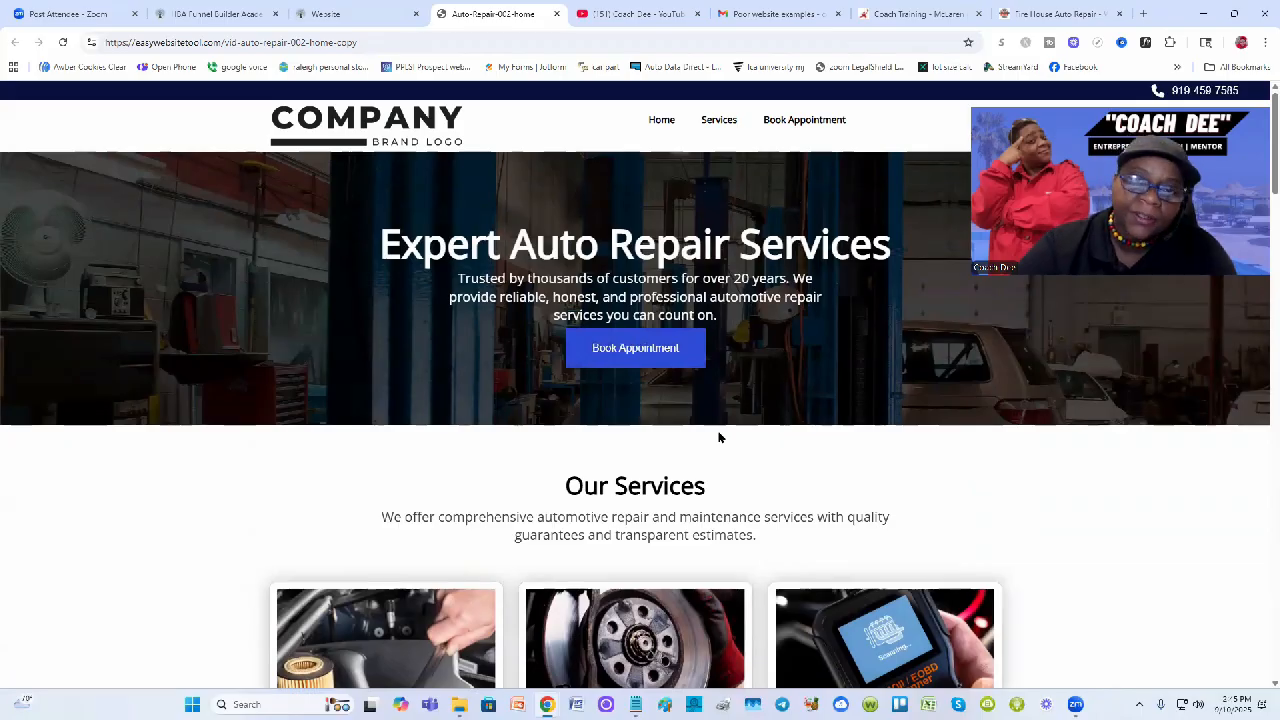
Examine the template's hero, service cards and the "Book Appointment" button beneath them, down to the start of "Why Choose Jay's Auto Repair".
scroll(738, 392, "down", 2)
scroll(712, 397, "up", 1)
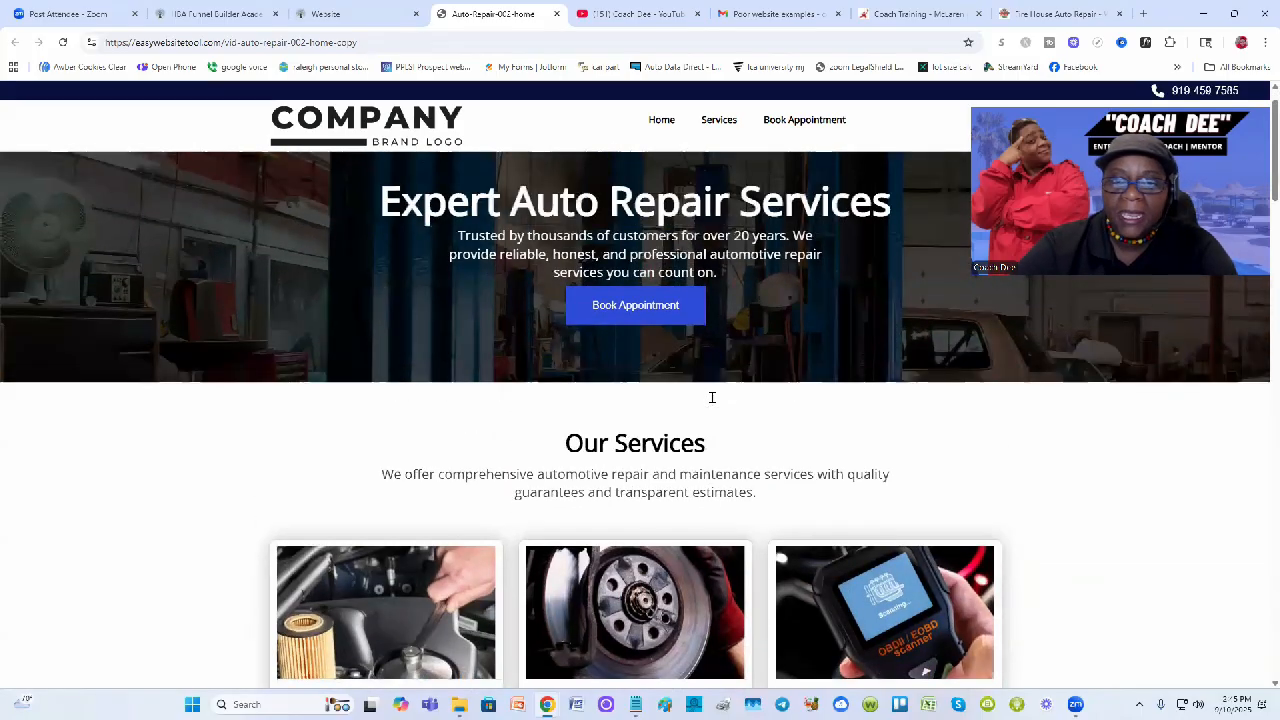
scroll(760, 366, "up", 1)
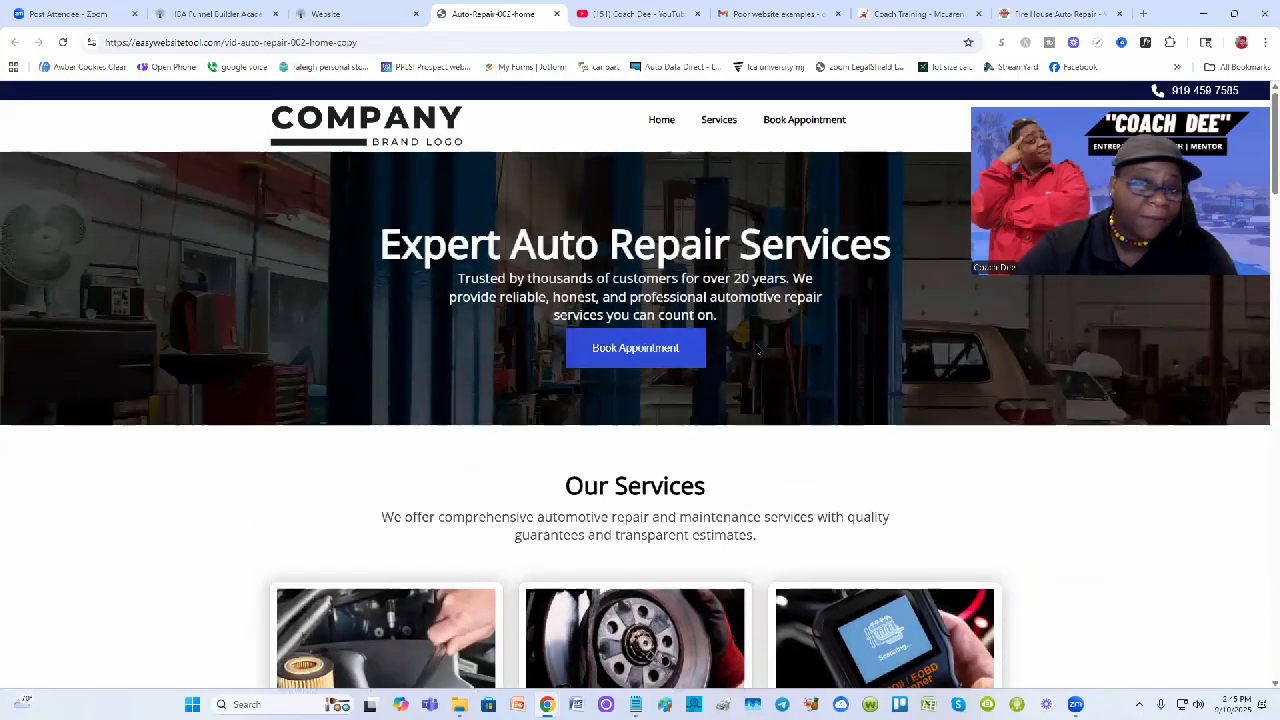
scroll(771, 491, "down", 3)
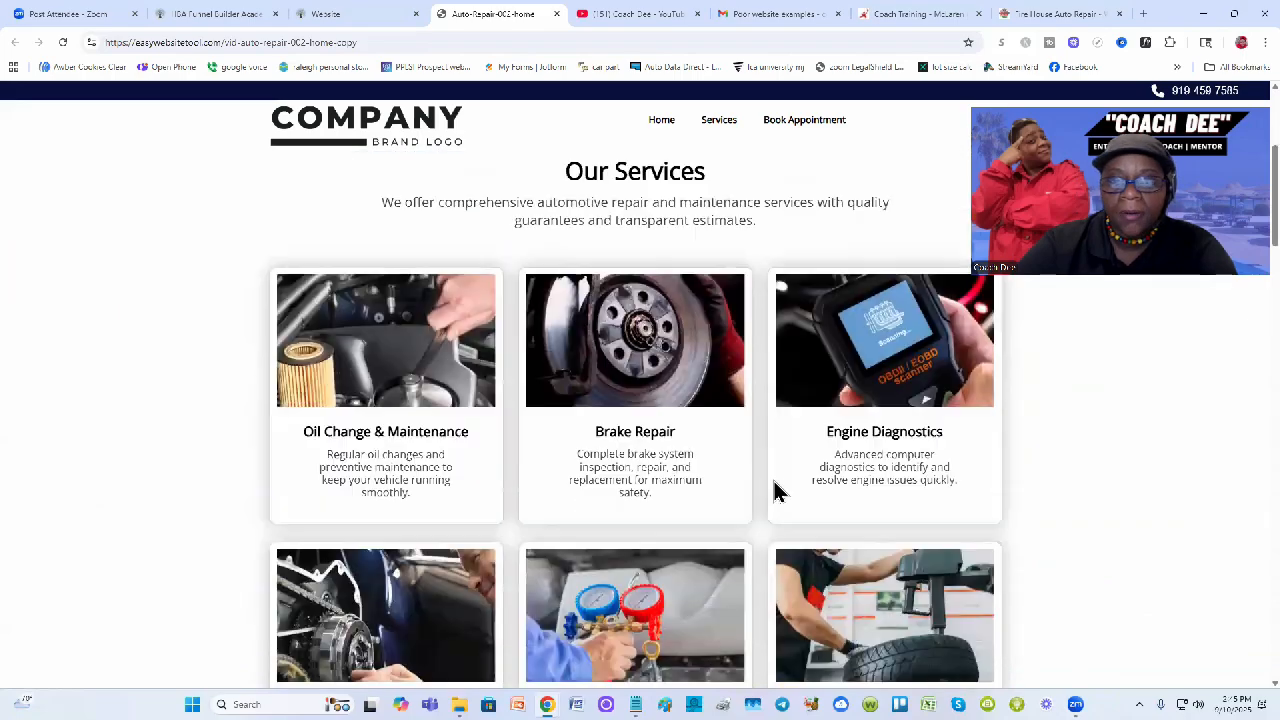
scroll(508, 494, "down", 1)
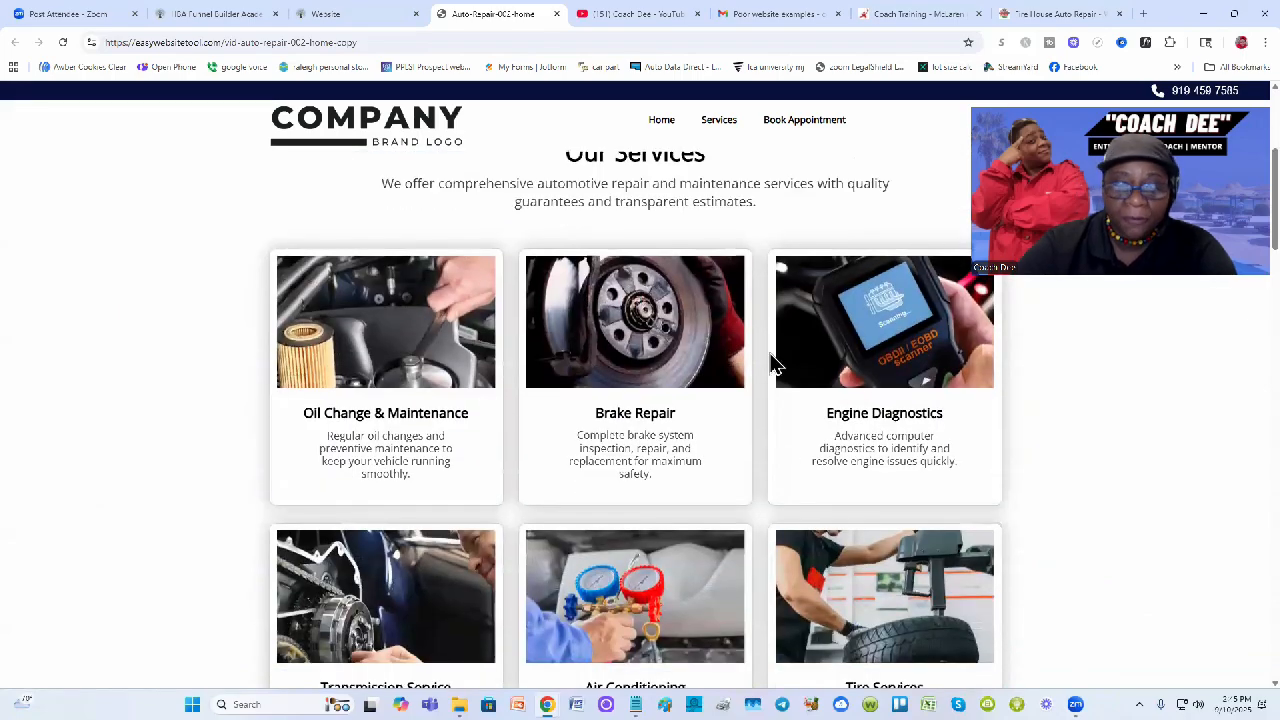
scroll(714, 409, "down", 4)
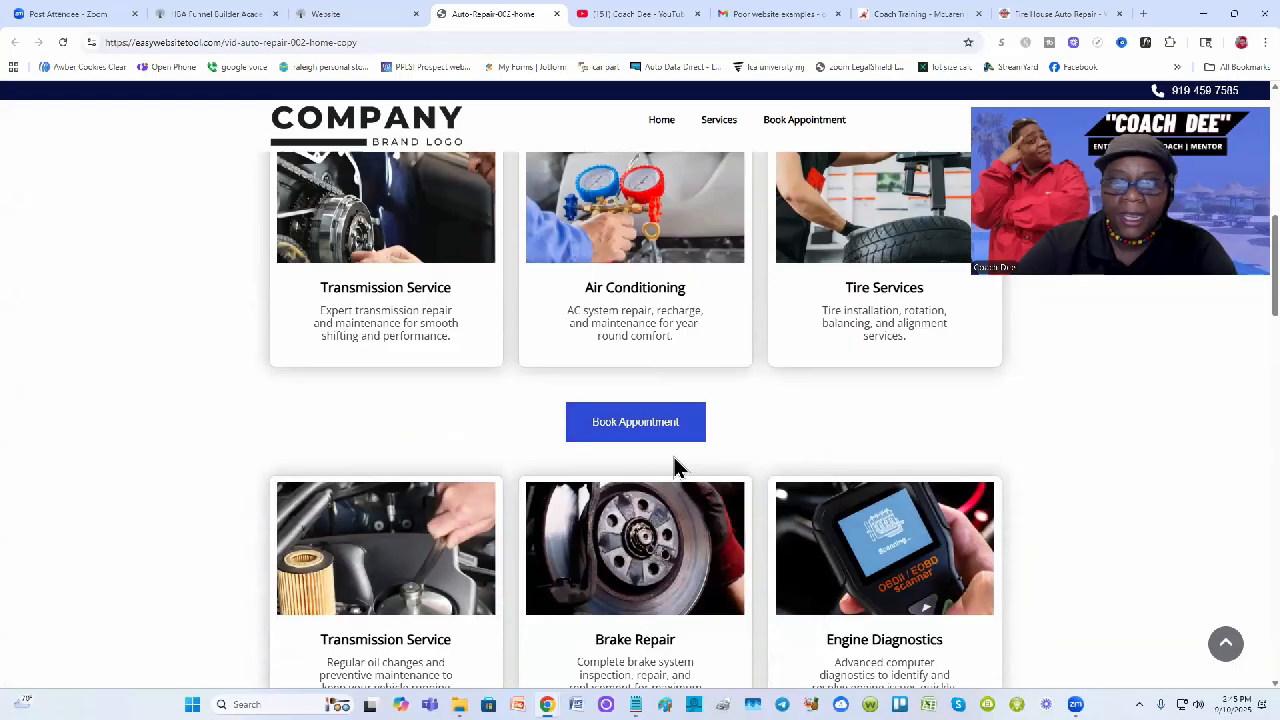
scroll(674, 467, "down", 3)
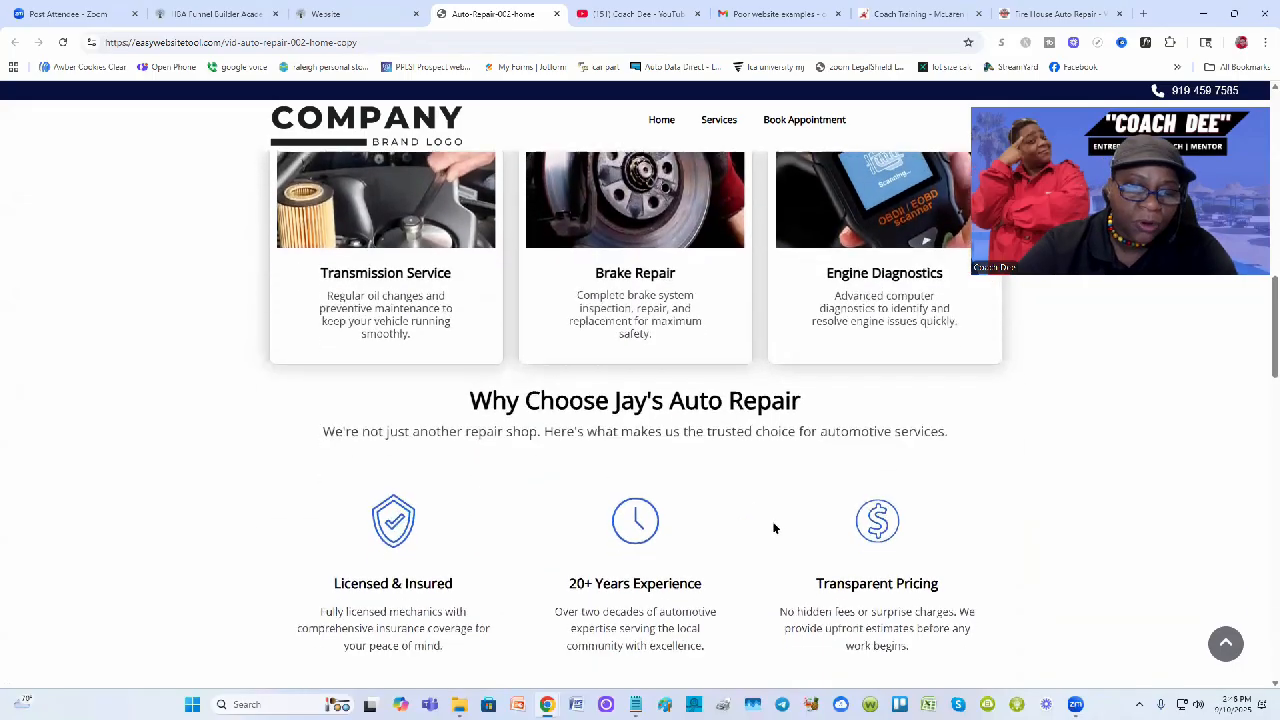
Examine the "Why Choose Jay's Auto Repair" section and the duplicate service row around the "Book Appointment" button above it.
scroll(771, 526, "down", 3)
scroll(762, 522, "down", 1)
scroll(706, 466, "up", 2)
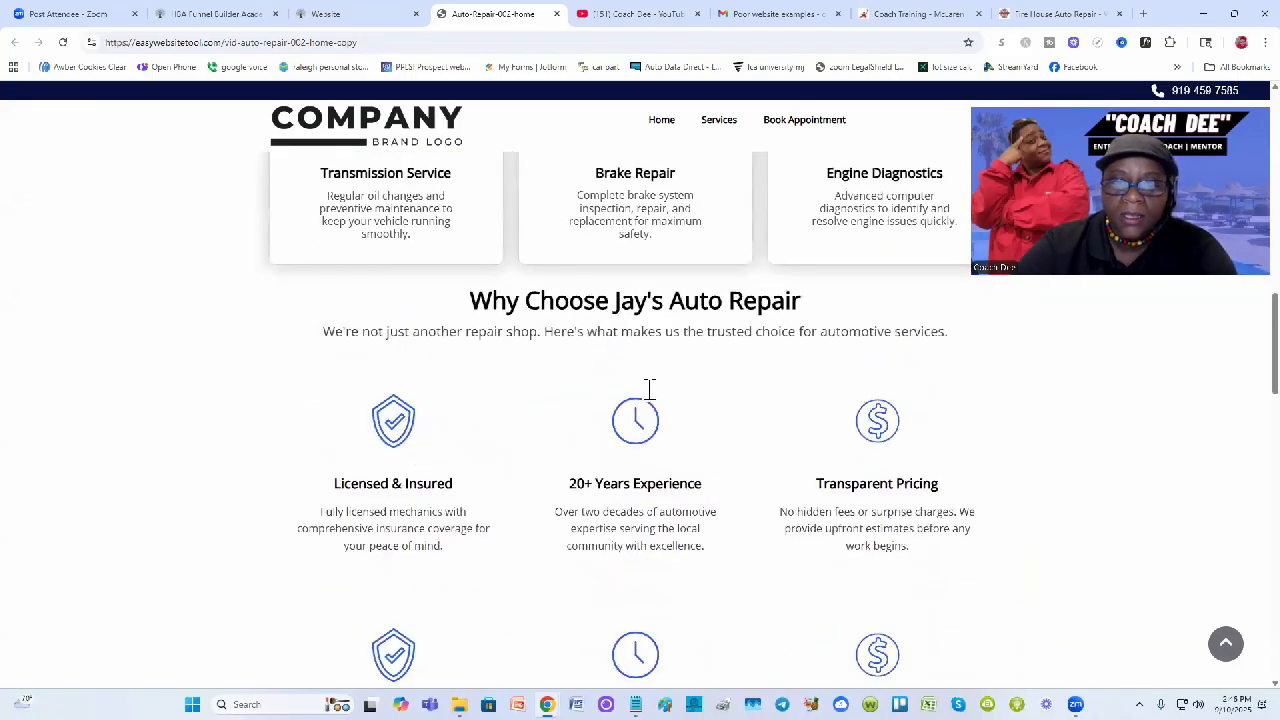
scroll(649, 388, "up", 1)
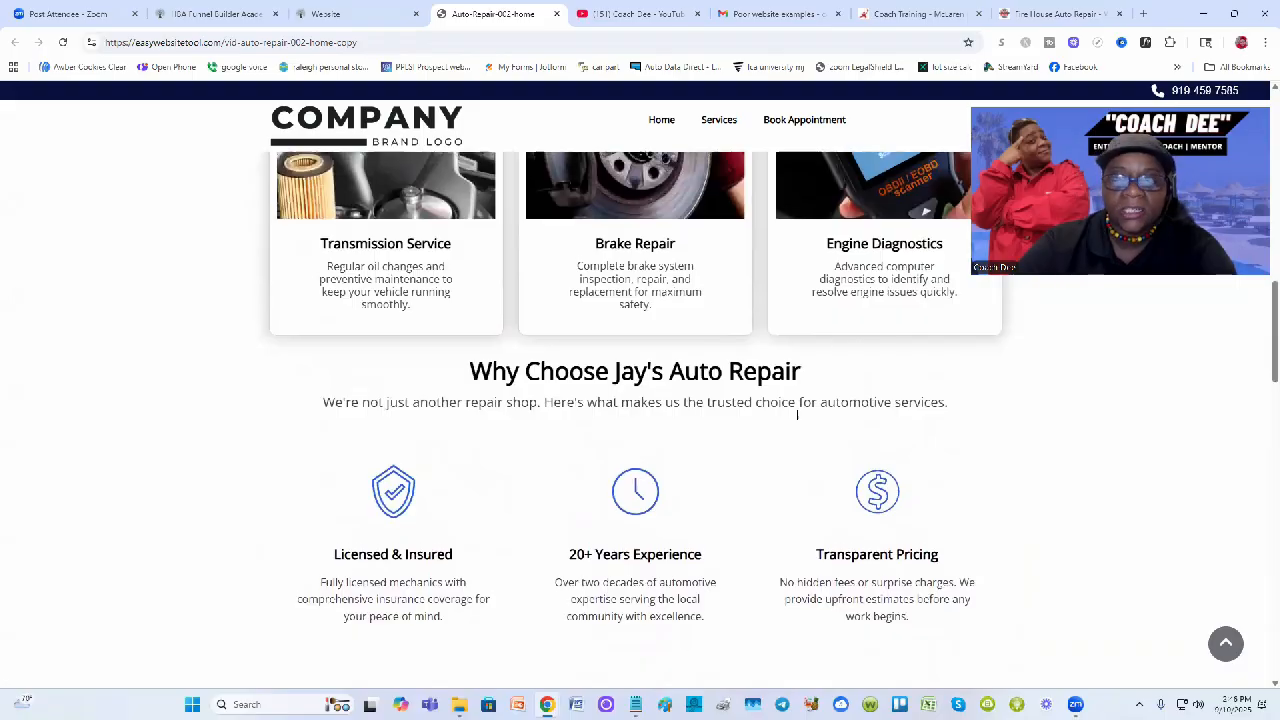
scroll(797, 414, "up", 3)
scroll(768, 392, "up", 4)
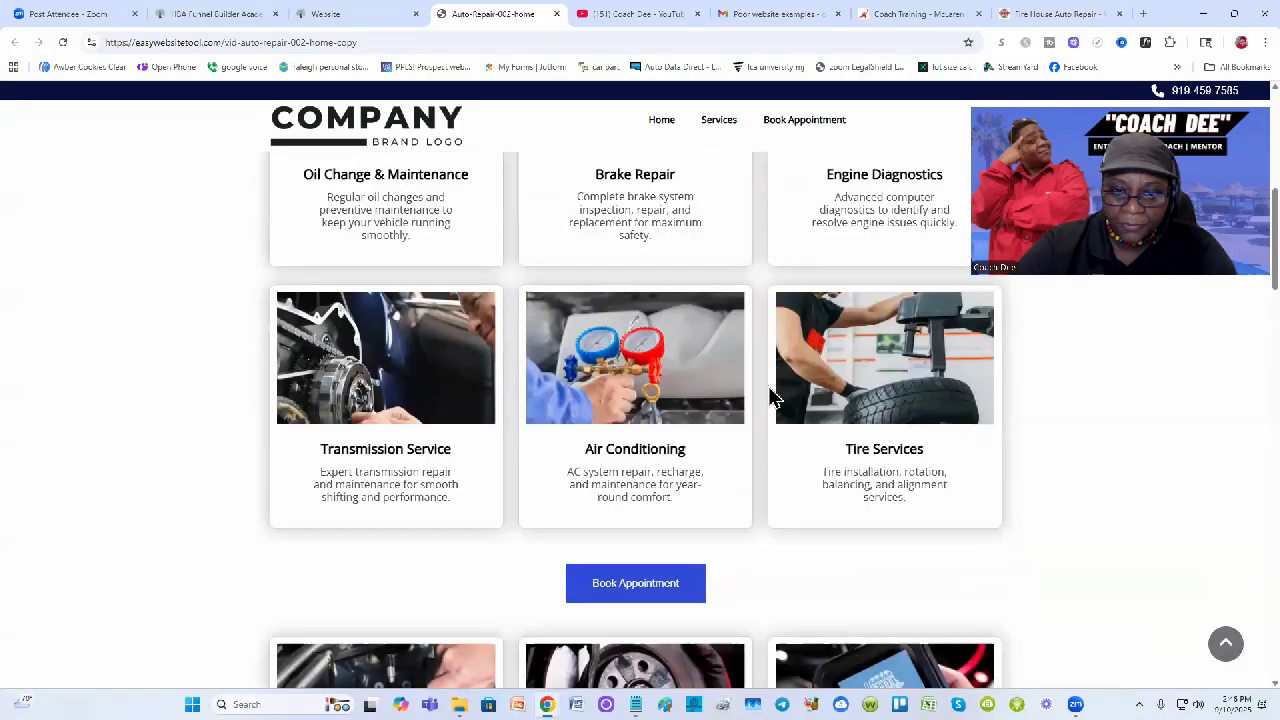
scroll(766, 425, "down", 2)
scroll(766, 425, "down", 2)
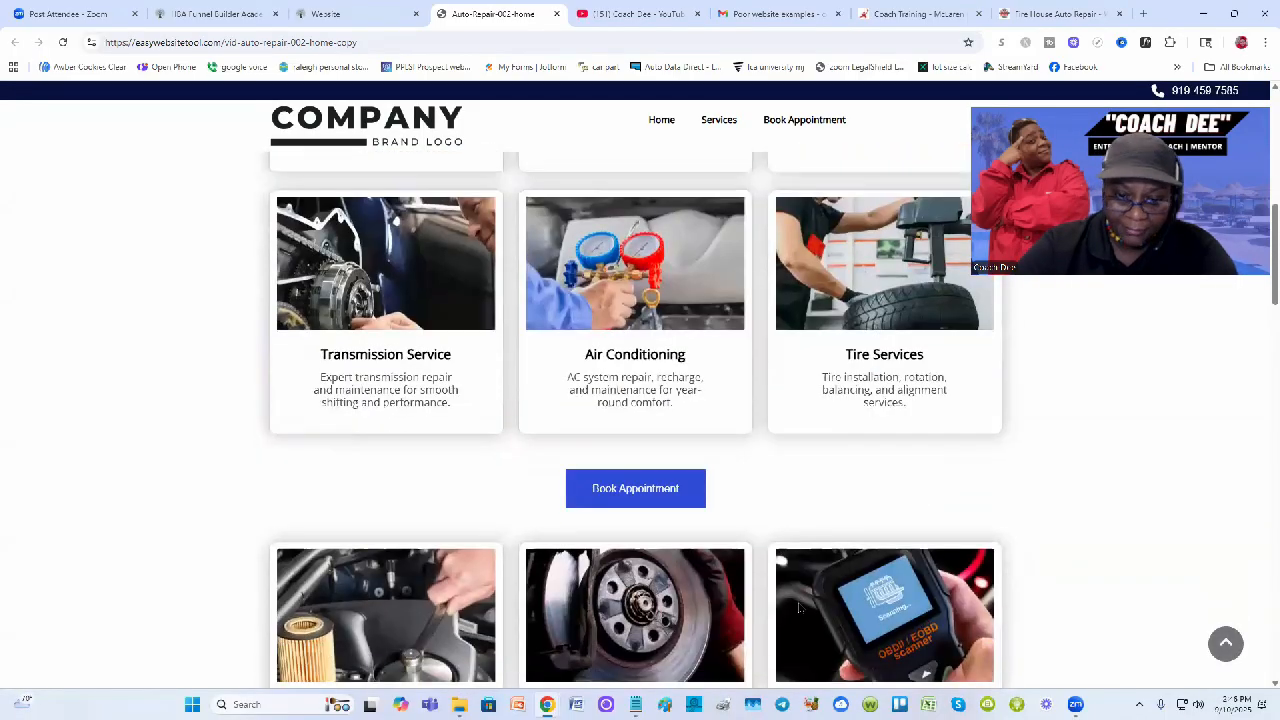
In the website builder, hide the block holding the "Book Appointment" button and the duplicate service row above "Why Choose Jay's Auto Repair".
left_click(335, 14)
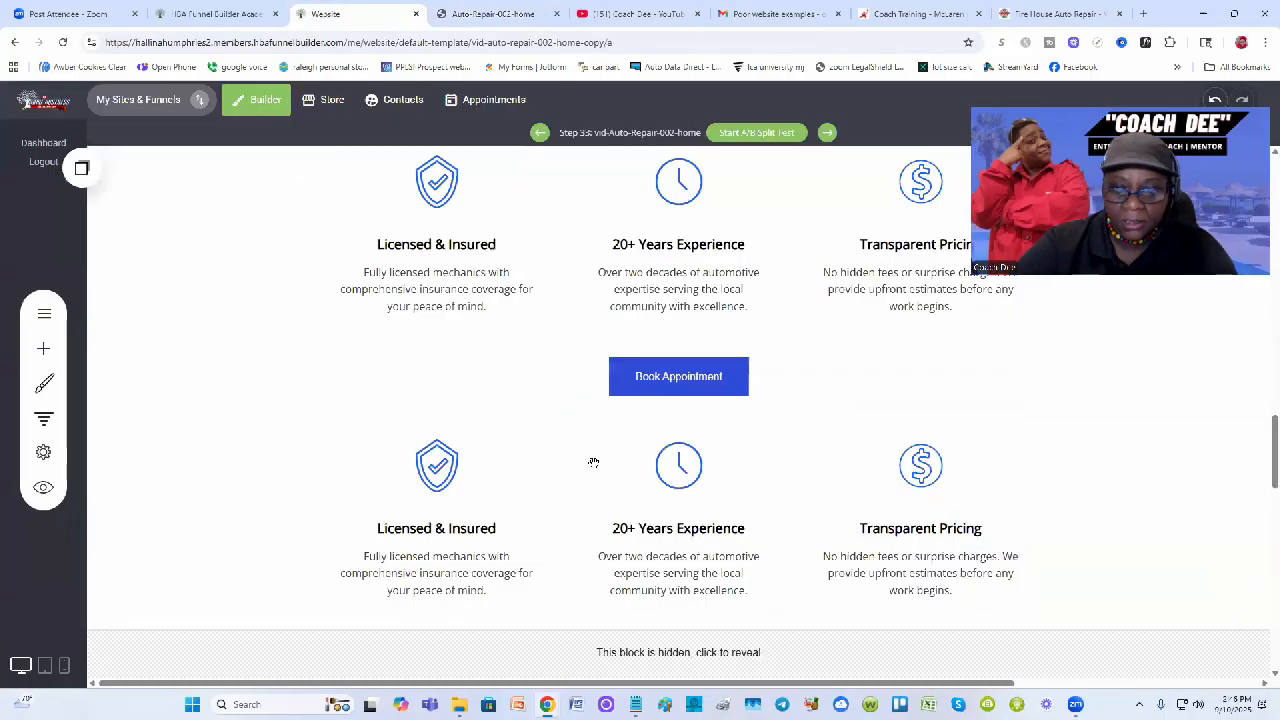
scroll(591, 460, "down", 1)
scroll(591, 460, "up", 4)
scroll(593, 462, "up", 3)
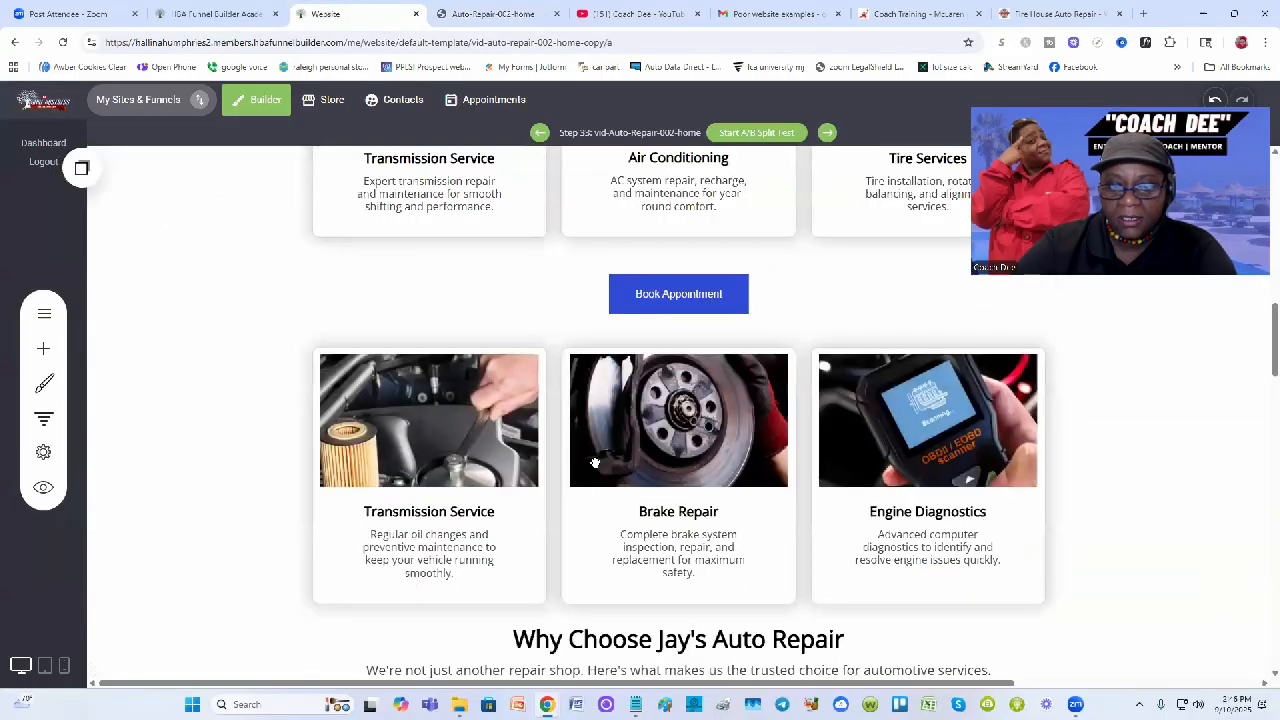
scroll(700, 490, "down", 1)
scroll(980, 523, "up", 3)
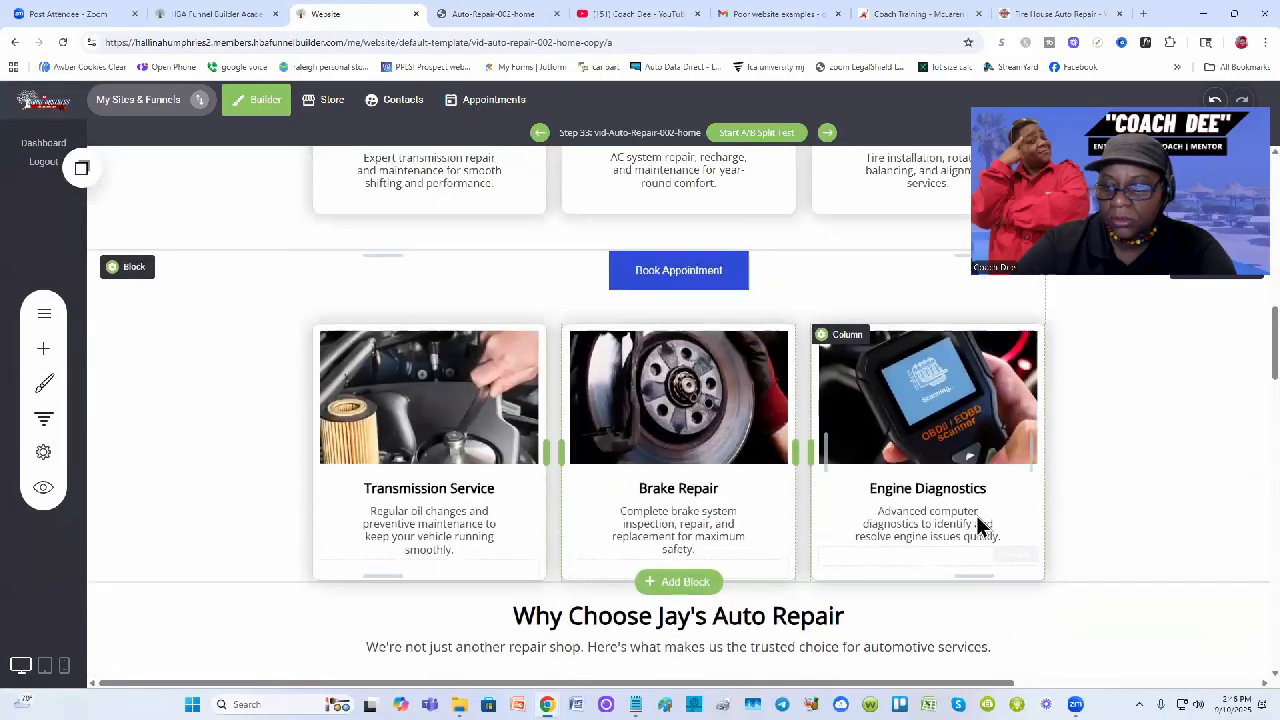
left_click(1184, 416)
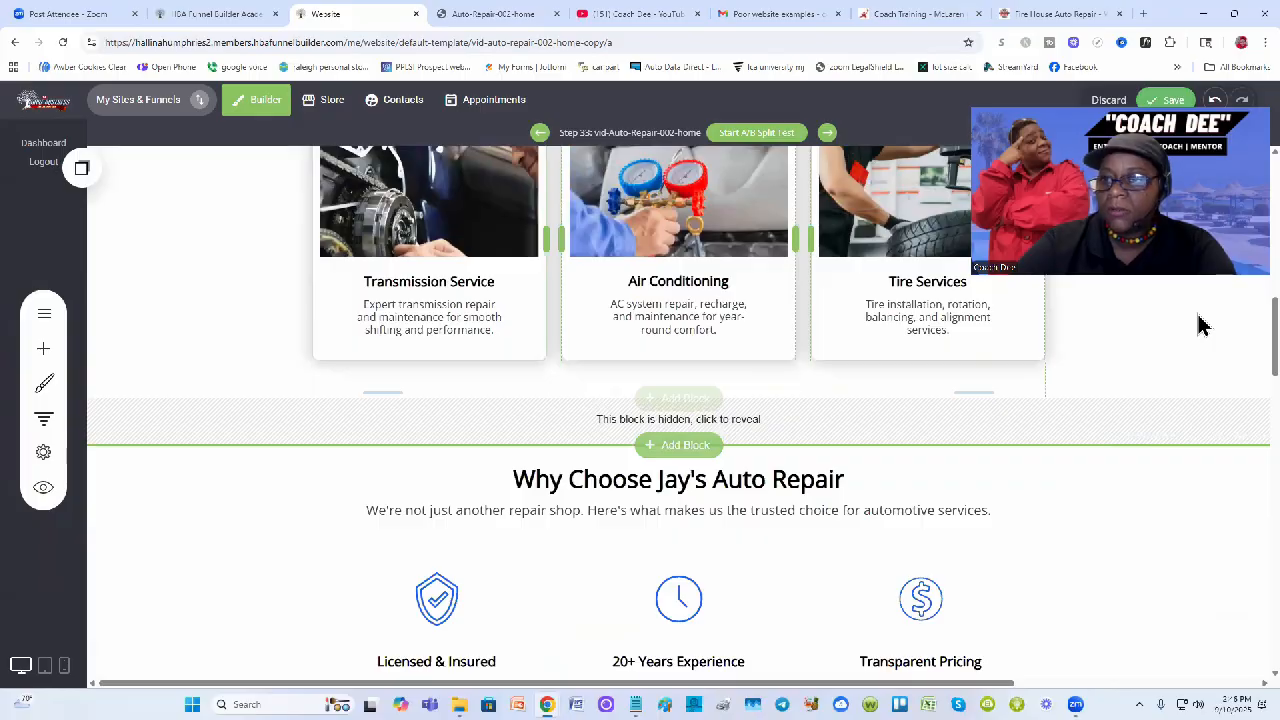
Reload the published template page and review it from the hero through the service cards to "Why Choose Jay's Auto Repair".
left_click(458, 14)
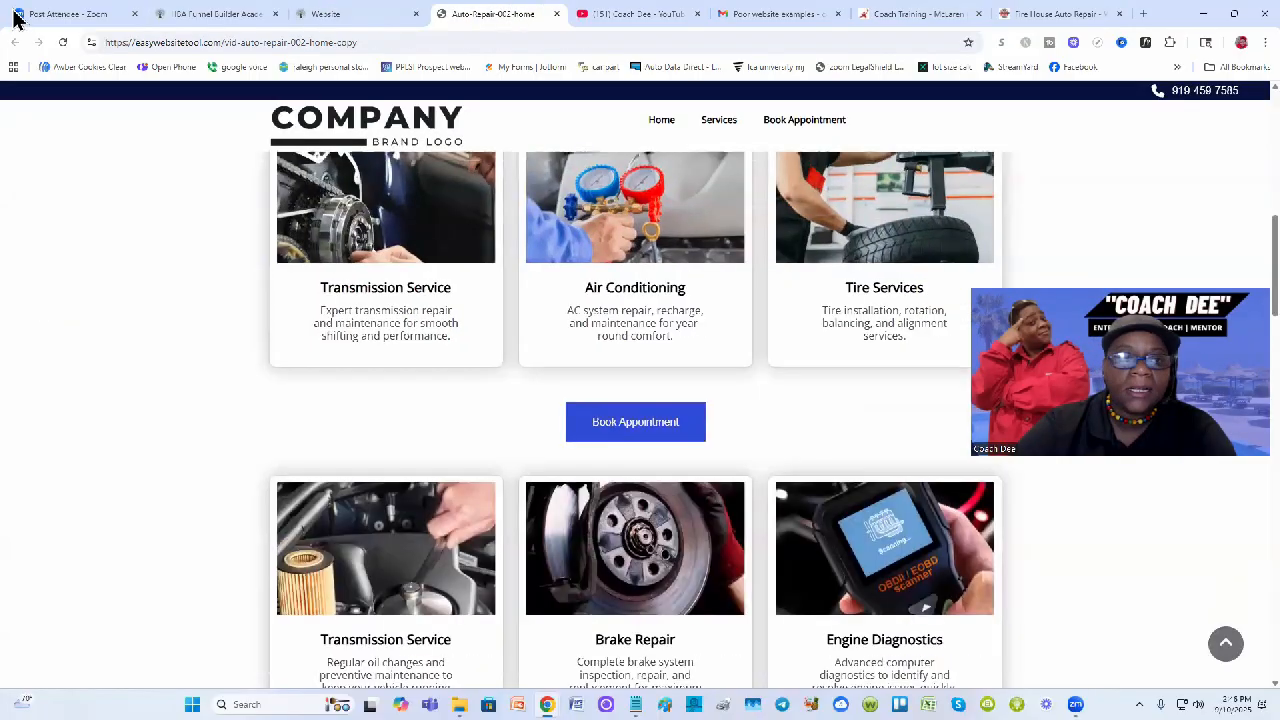
left_click(62, 42)
scroll(288, 417, "up", 8)
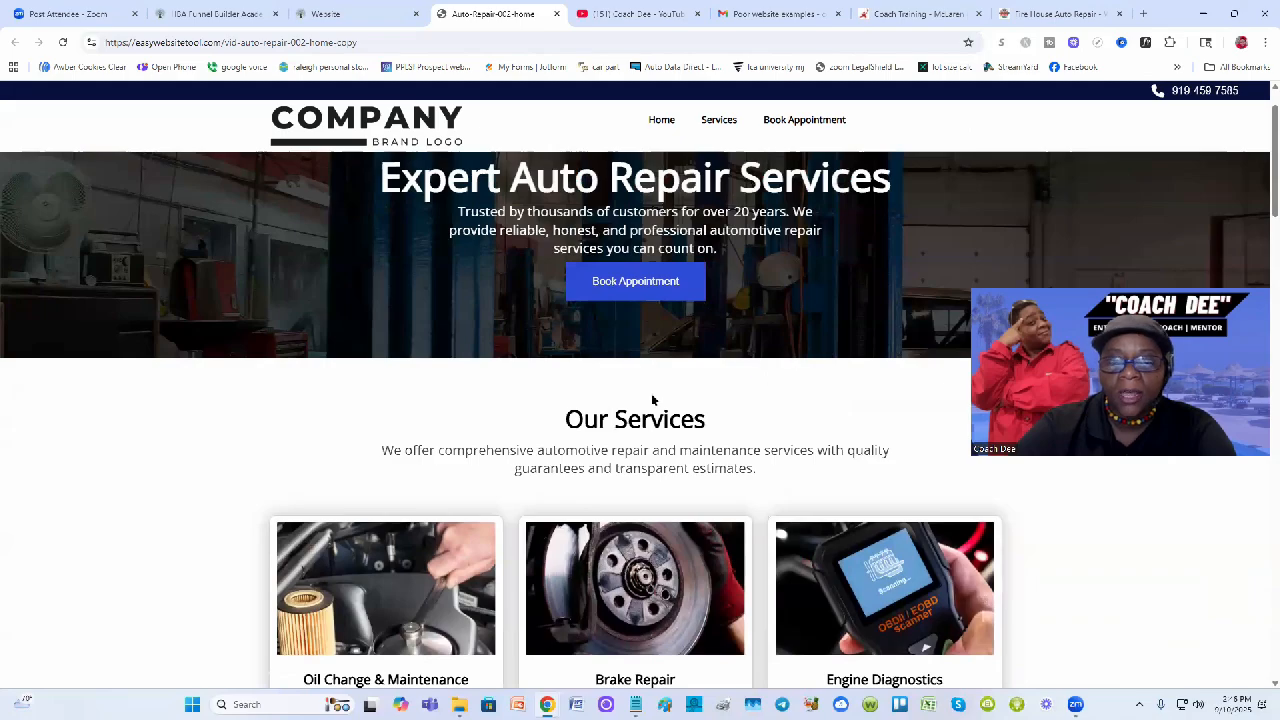
scroll(652, 400, "down", 2)
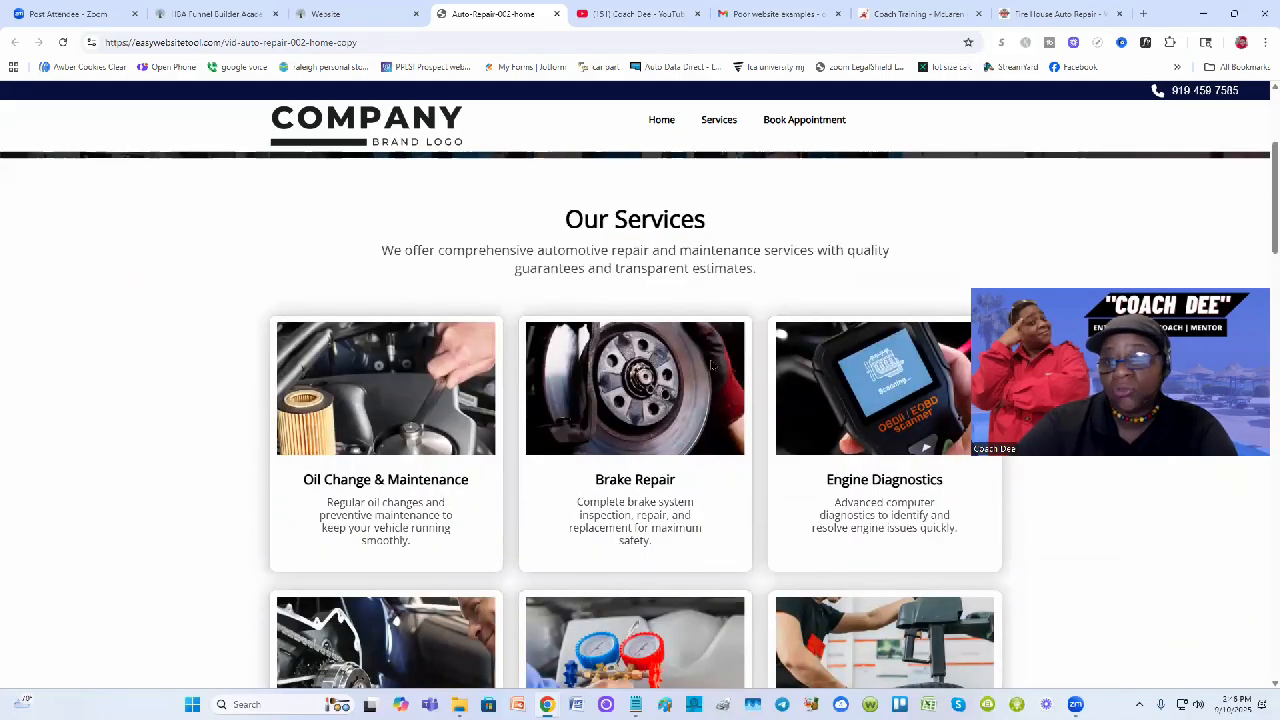
scroll(631, 388, "down", 3)
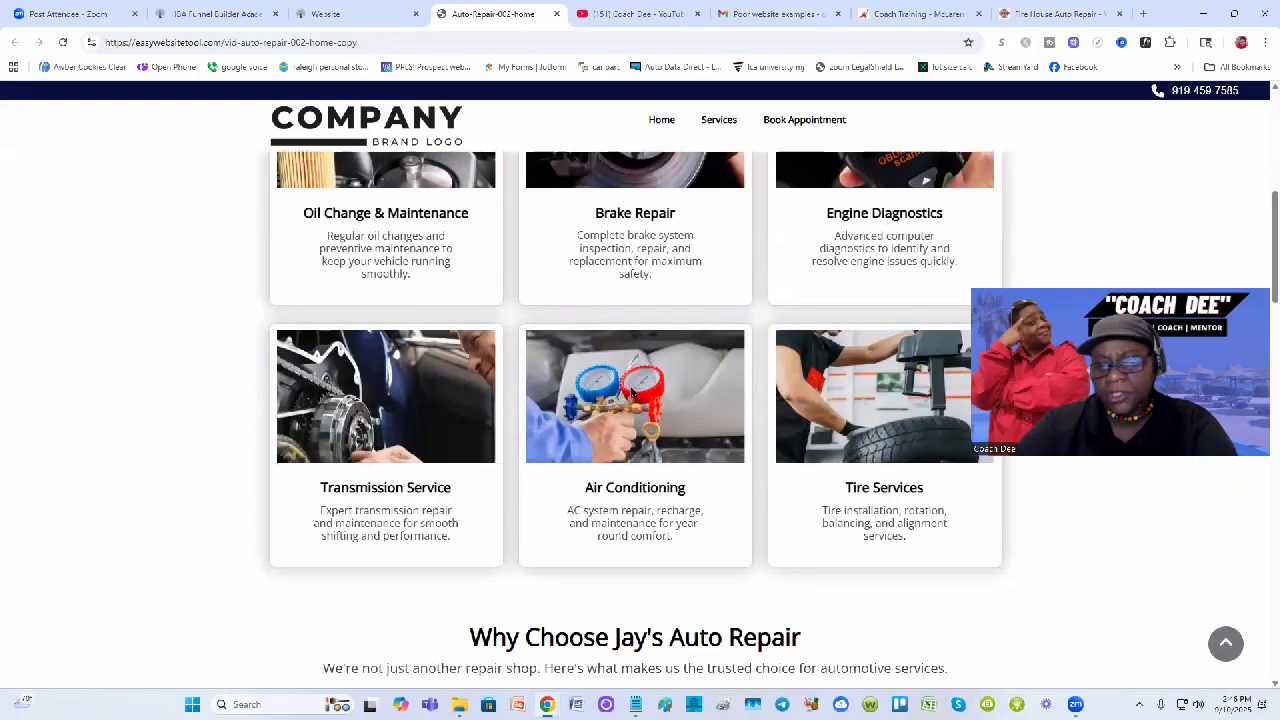
scroll(631, 393, "down", 2)
scroll(631, 392, "down", 1)
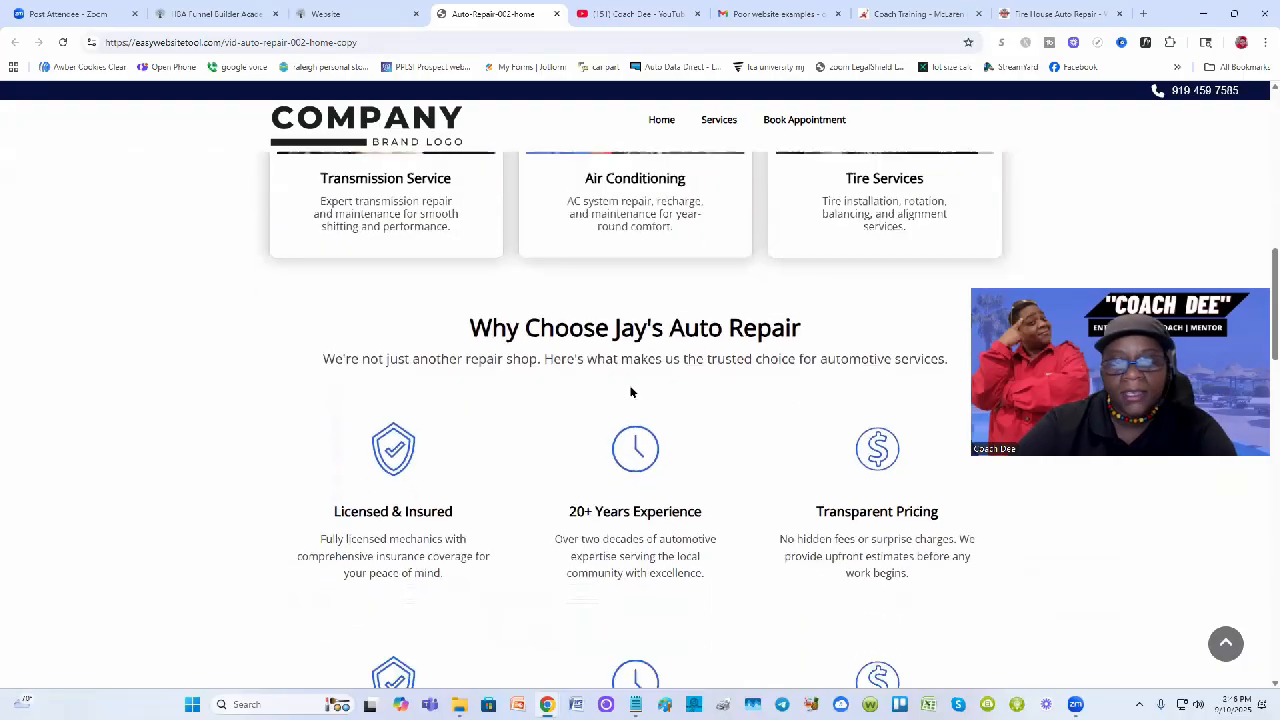
scroll(631, 392, "down", 1)
scroll(631, 392, "up", 3)
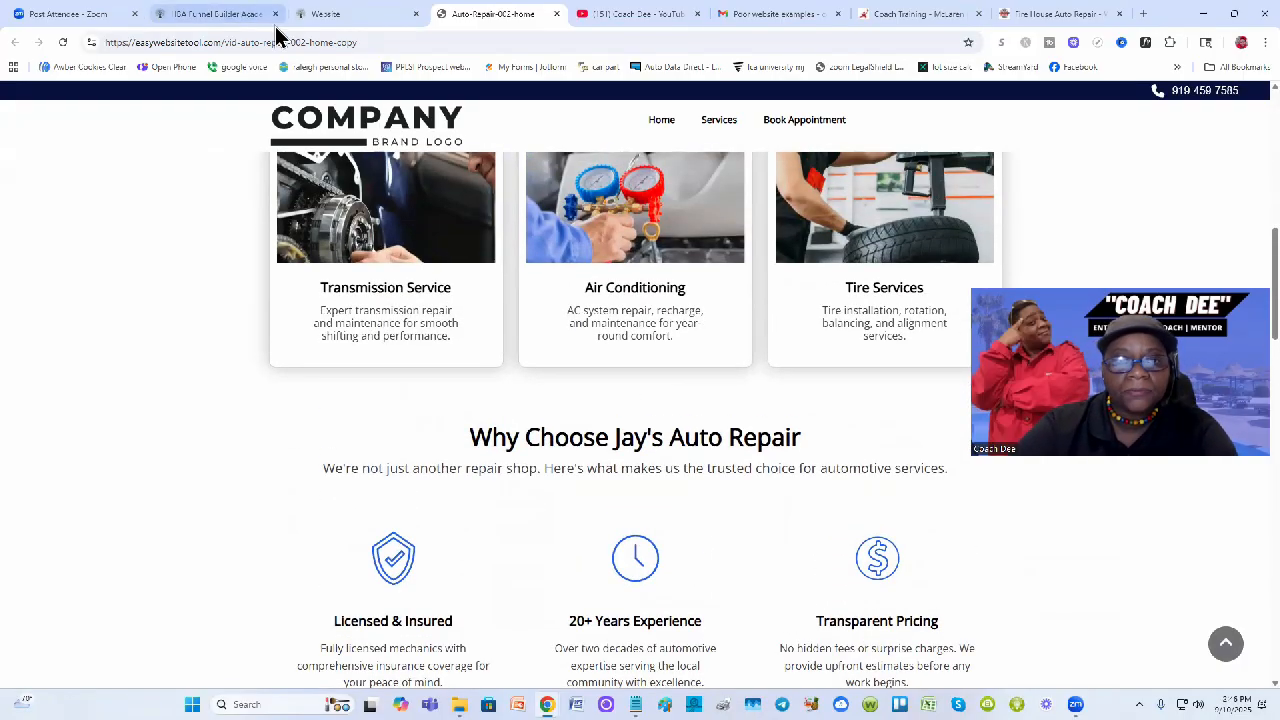
In the builder, reveal the hidden block below the service cards and move its "Book Appointment" button into the block above.
left_click(370, 18)
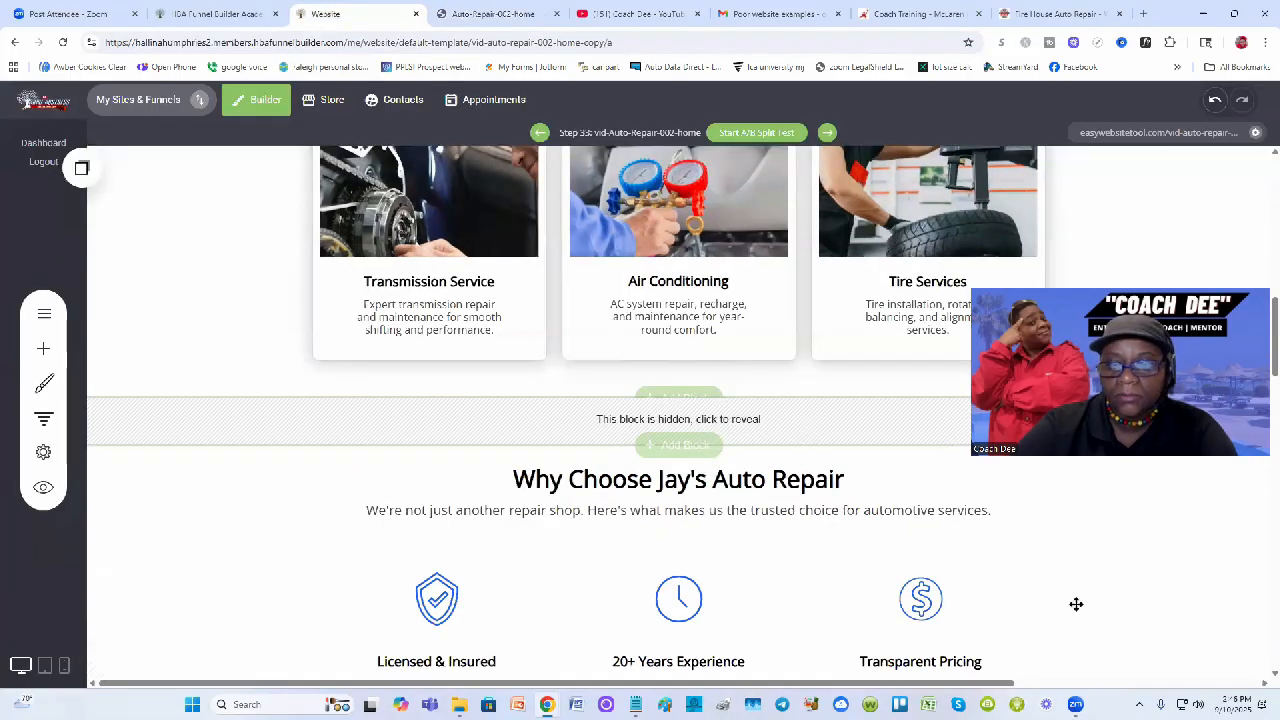
left_click(728, 425)
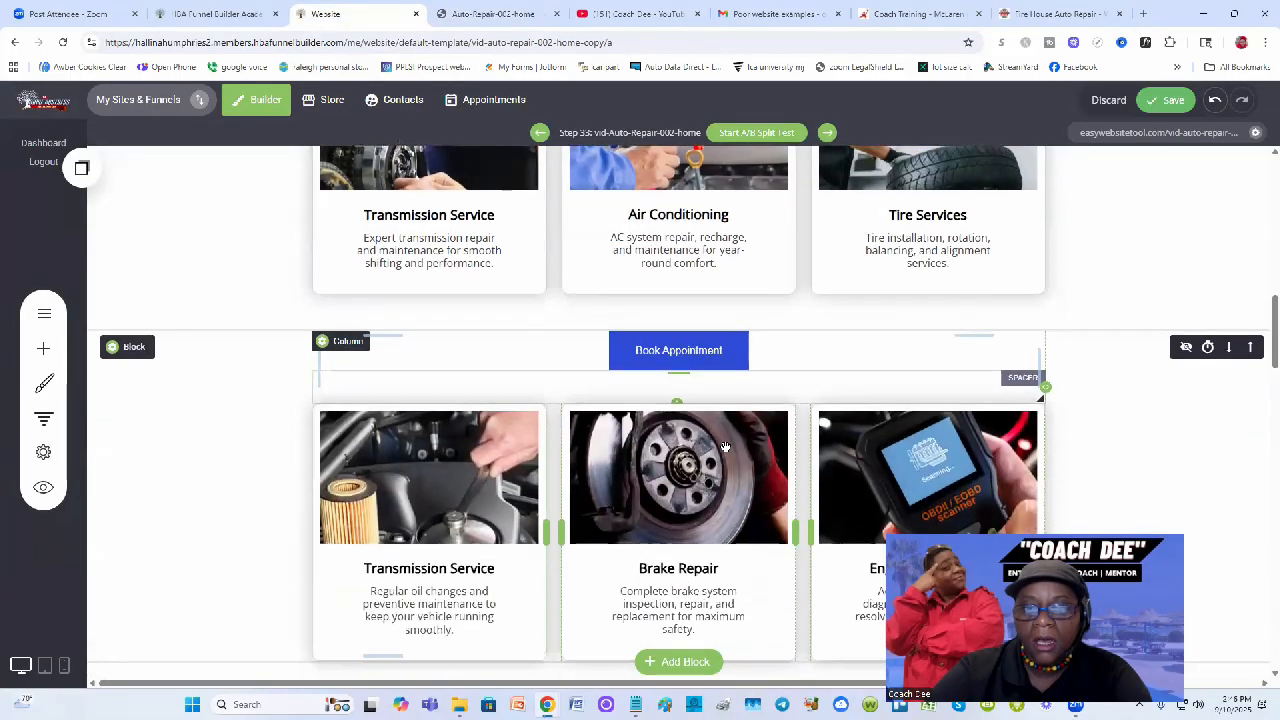
left_click_drag(662, 351, 665, 332)
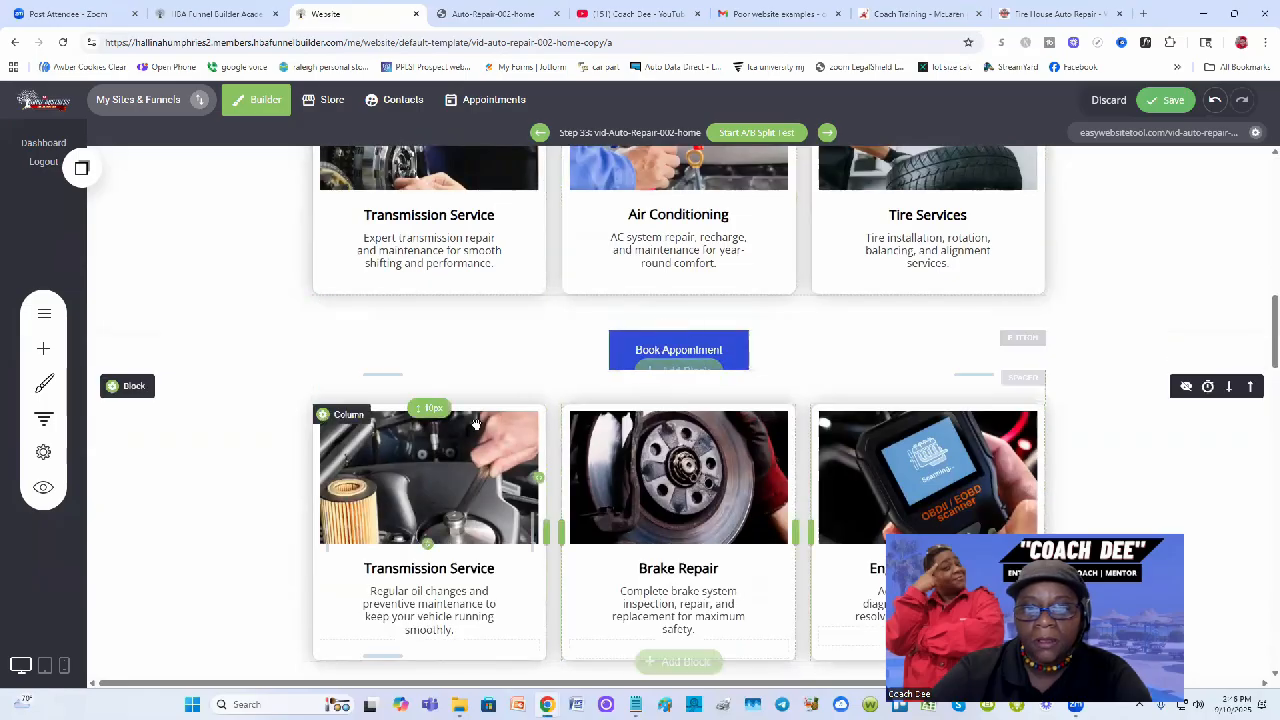
Hide the block with the duplicate service row below the "Book Appointment" button, save, and reload the published template page.
left_click(1186, 386)
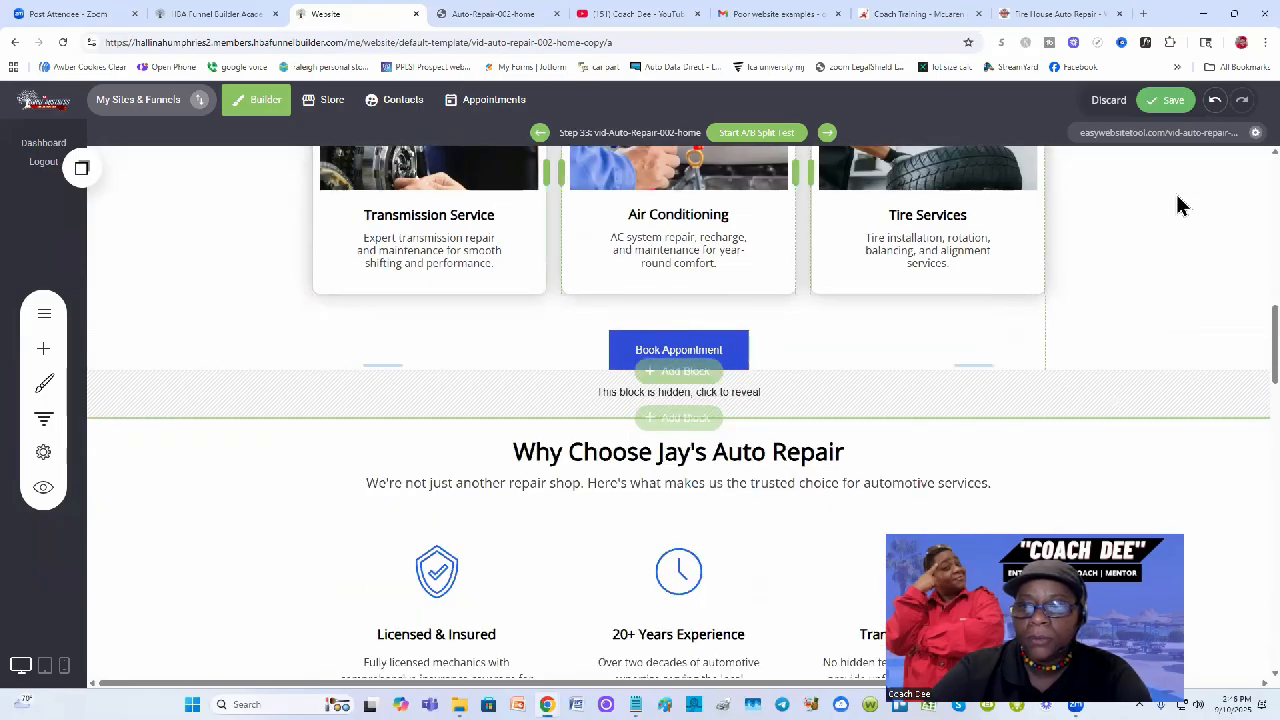
left_click(1170, 100)
left_click(495, 14)
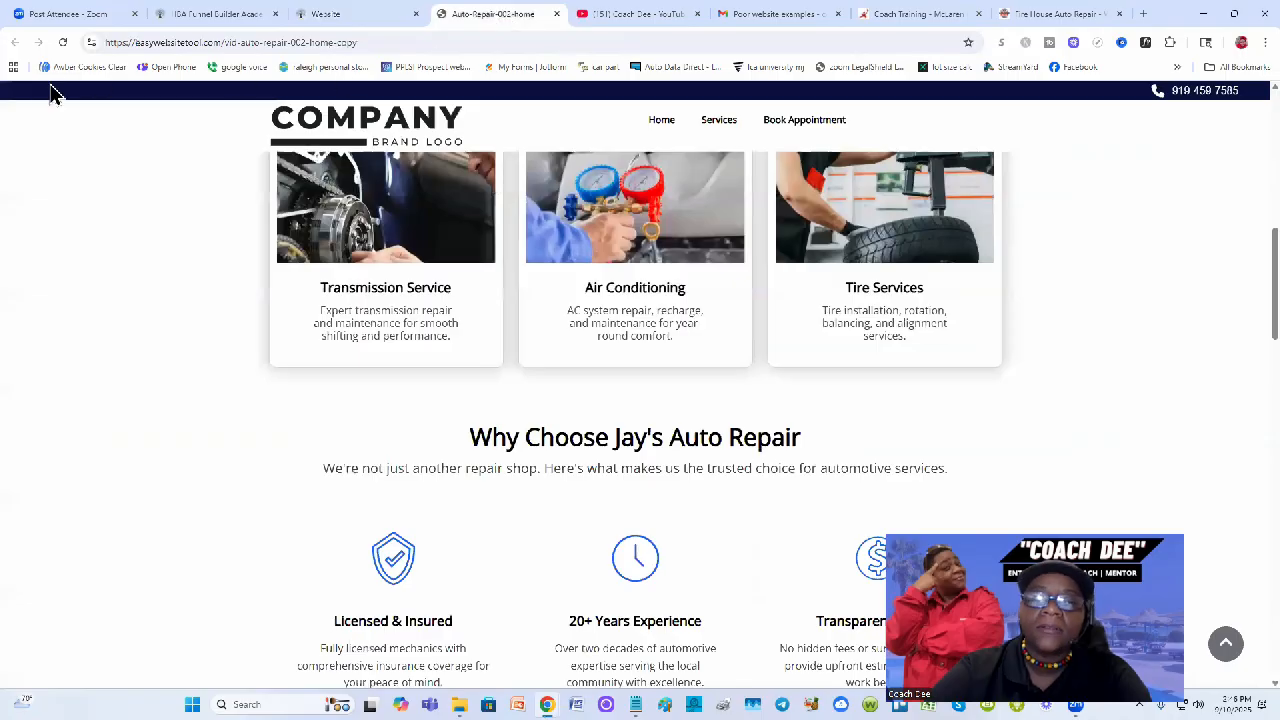
left_click(62, 42)
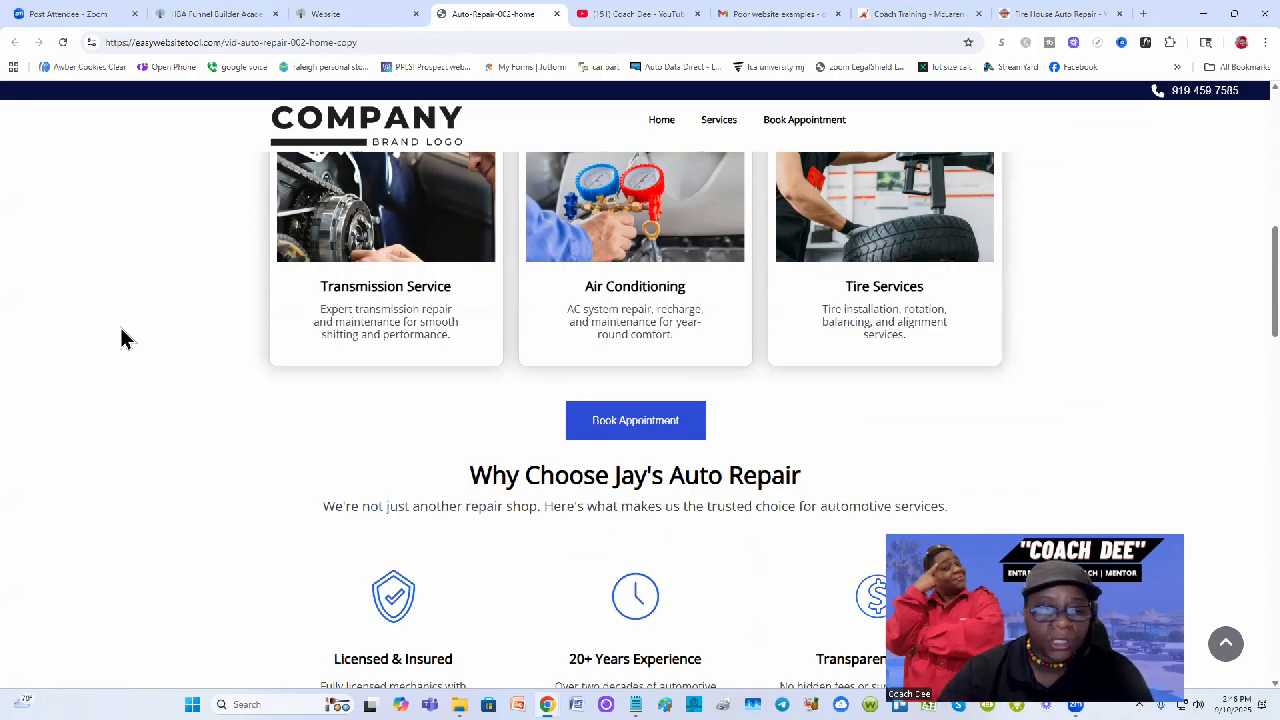
Review the published page from the hero and service cards through the repeated feature rows to "What Our Customers Say".
scroll(1090, 434, "up", 2)
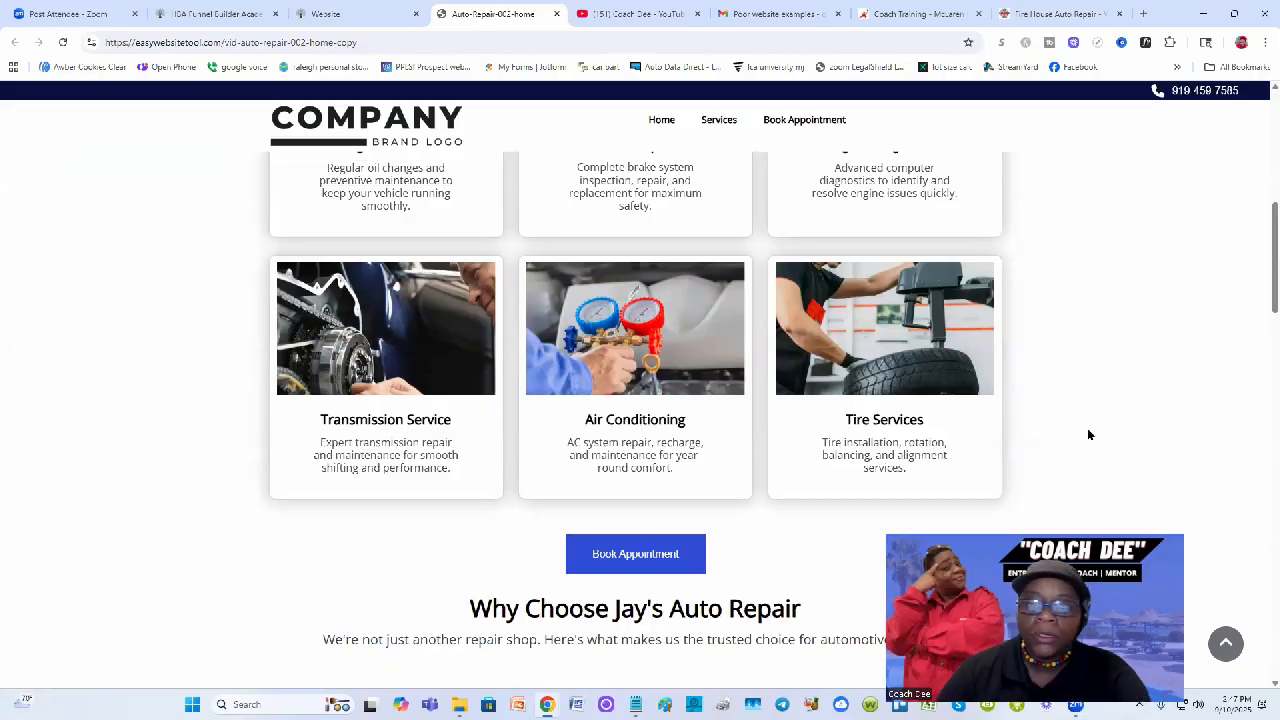
left_click_drag(1094, 680, 1137, 424)
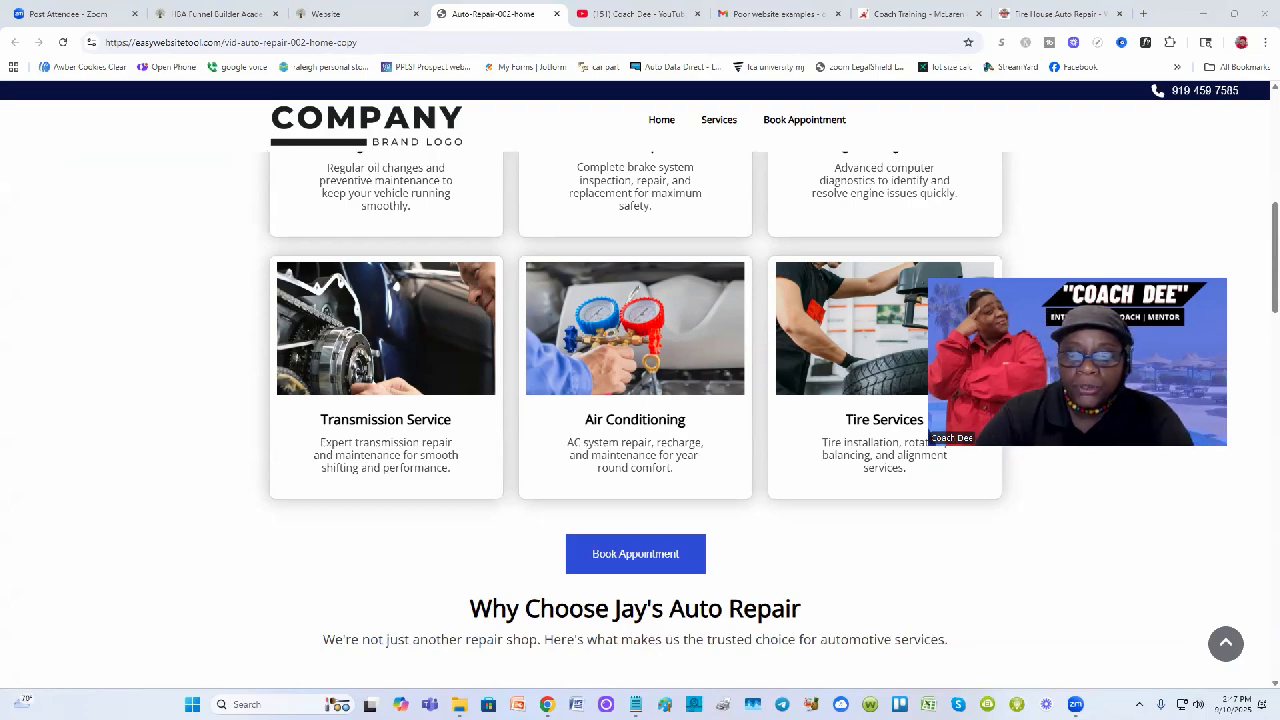
scroll(617, 343, "up", 1)
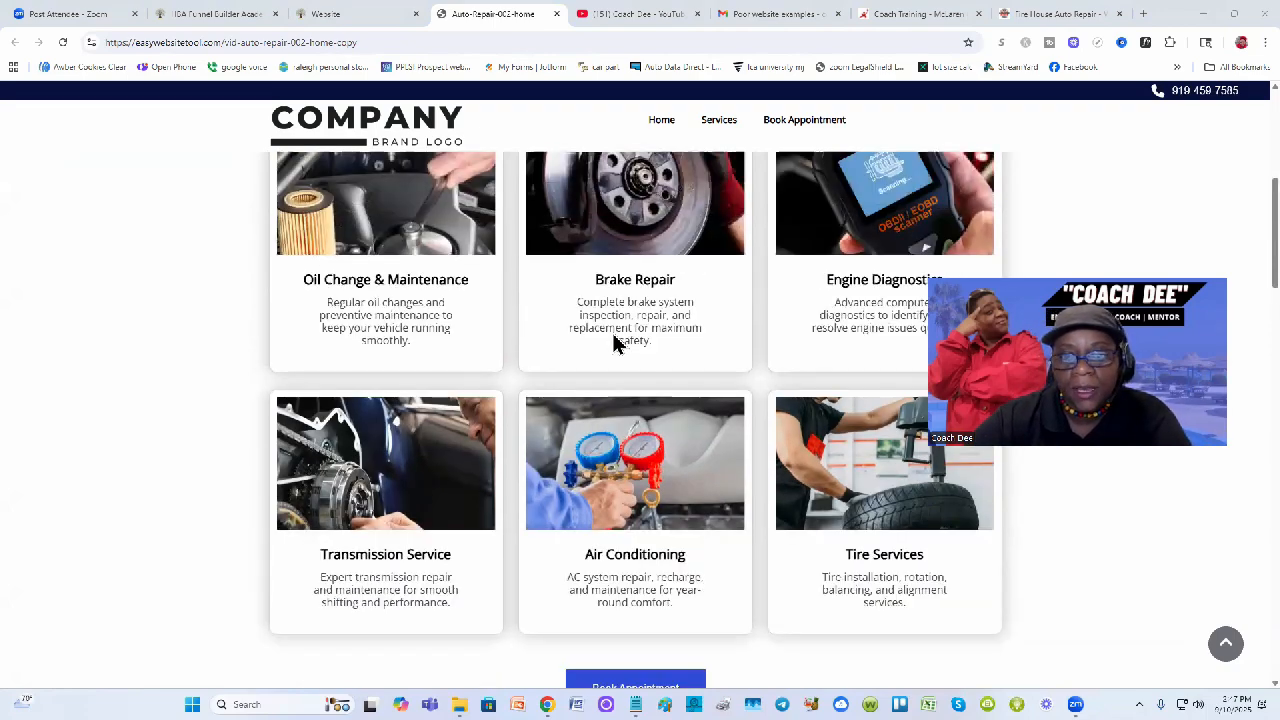
scroll(617, 343, "up", 3)
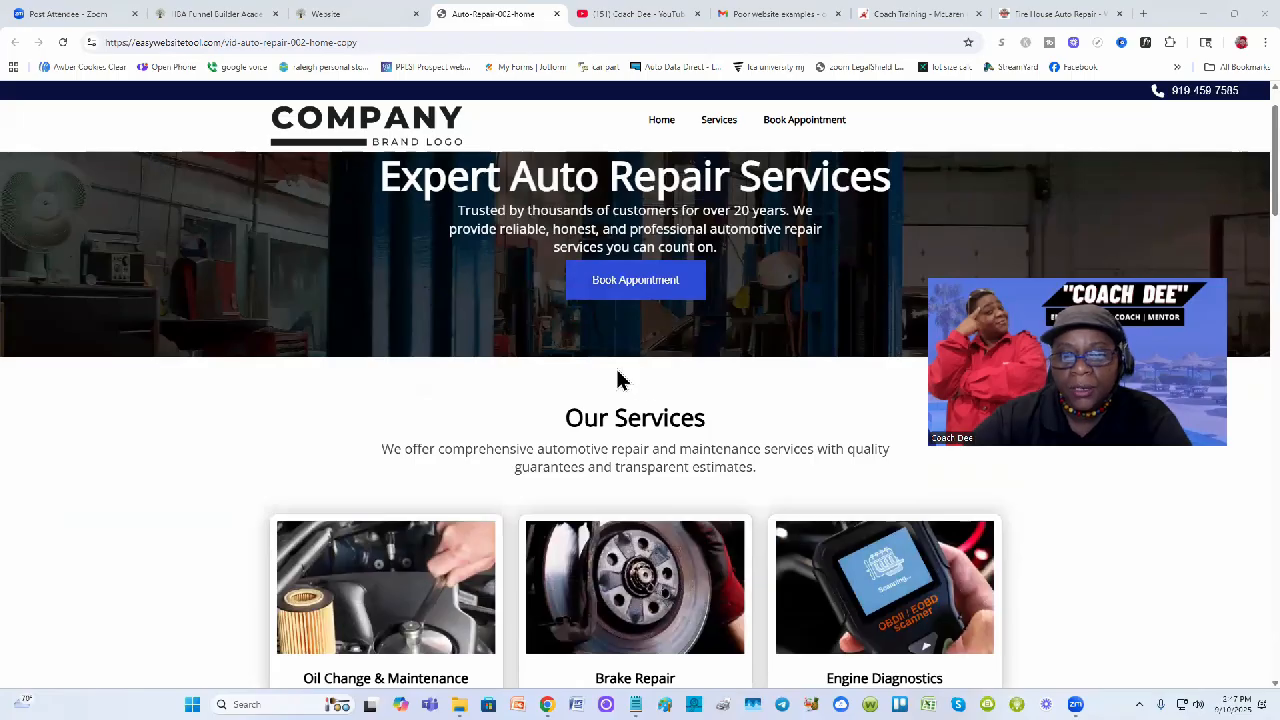
scroll(617, 378, "down", 5)
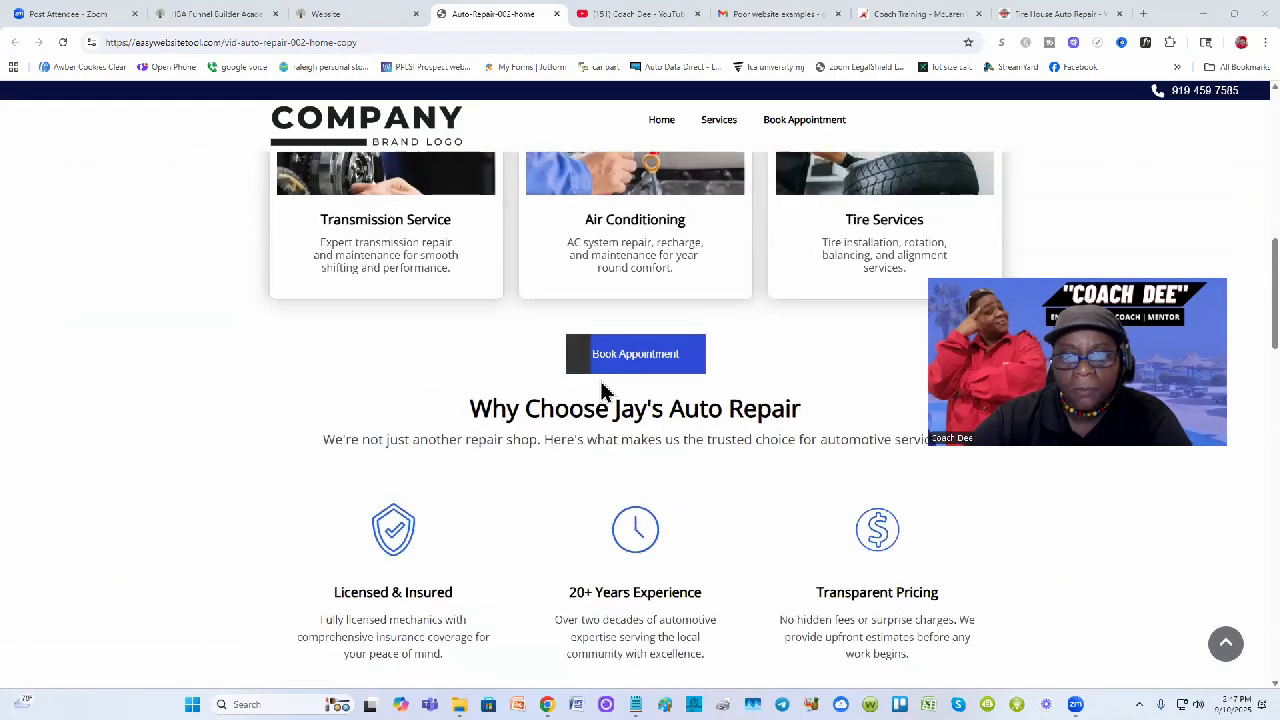
scroll(606, 389, "down", 1)
scroll(709, 400, "down", 1)
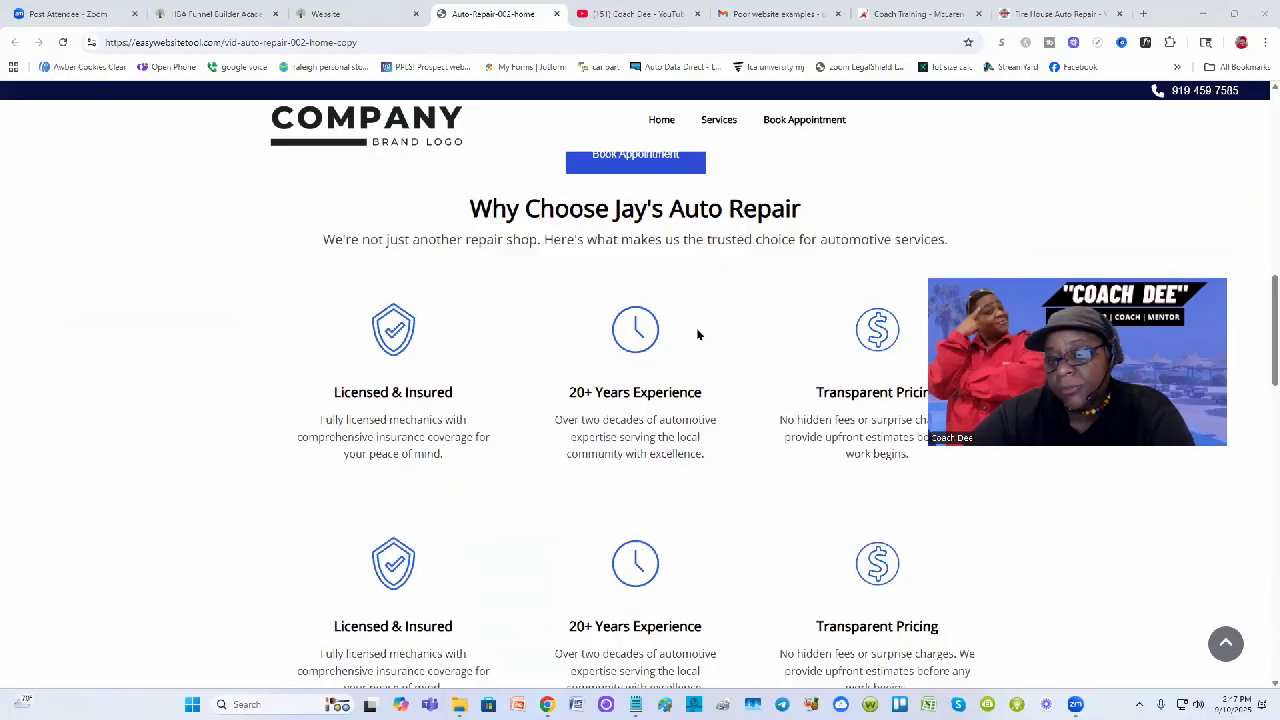
scroll(698, 335, "down", 2)
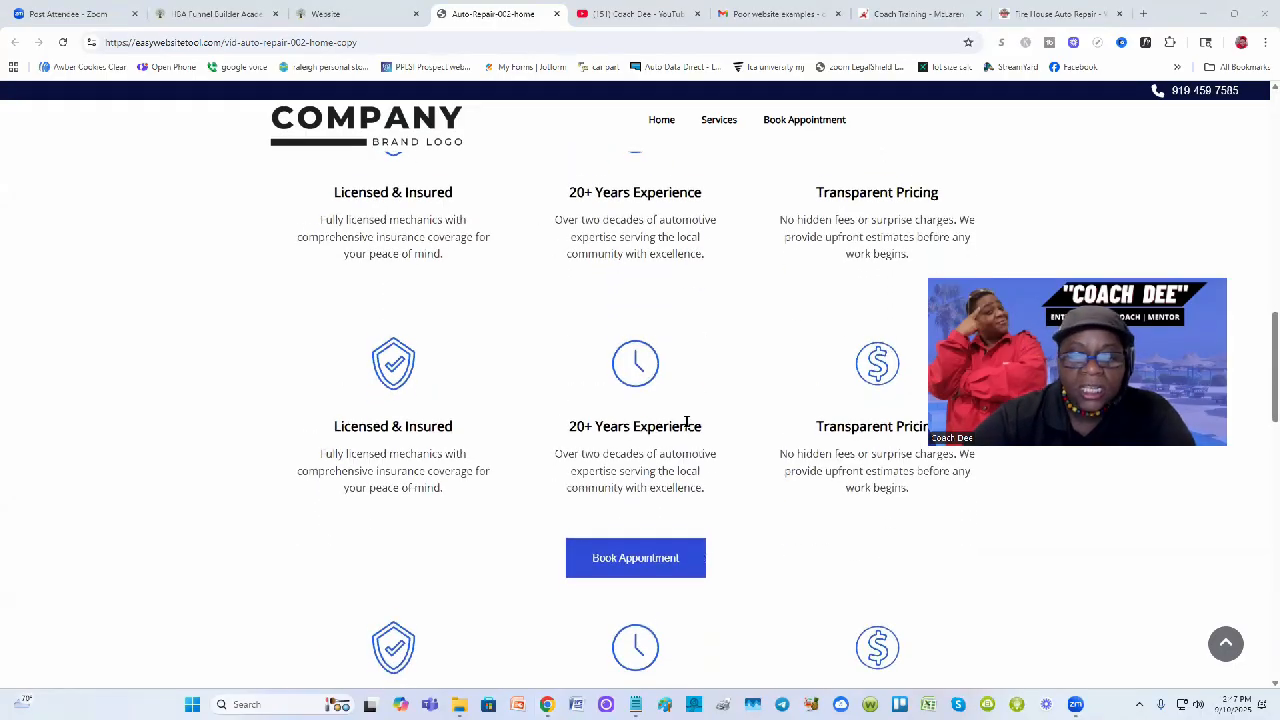
scroll(686, 421, "down", 3)
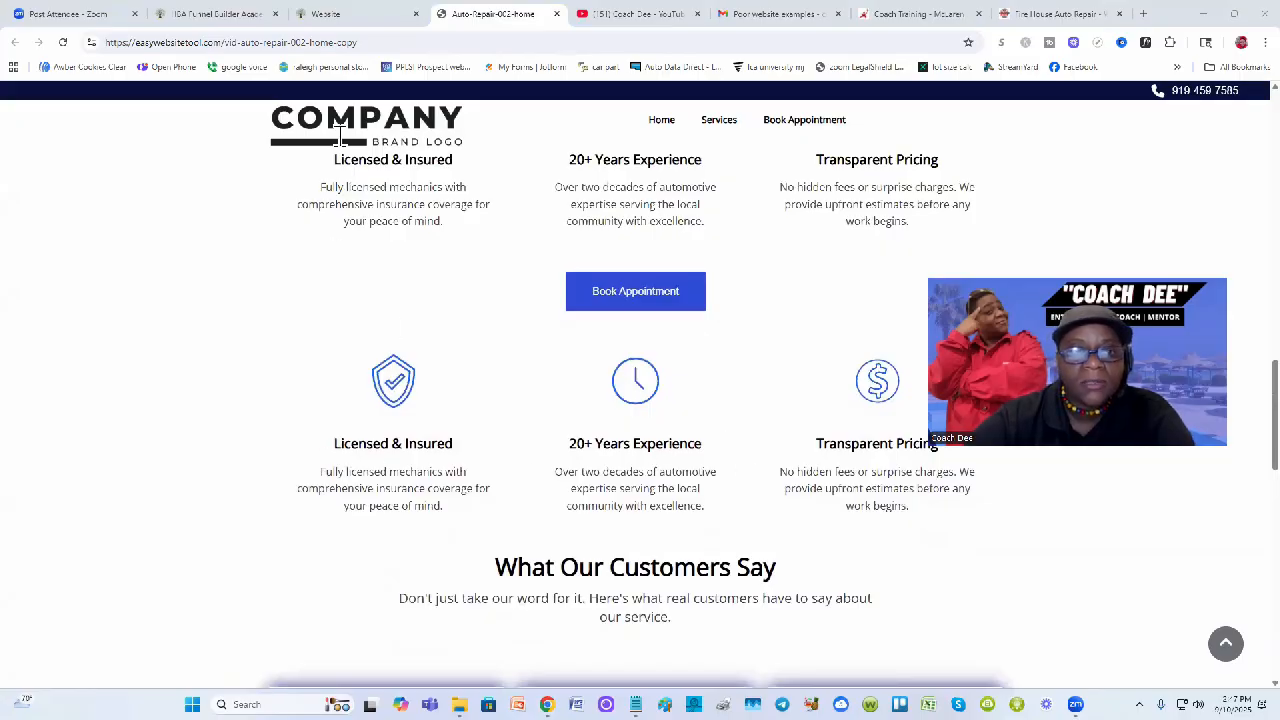
In the builder, hide the feature row block directly below the "Why Choose Jay's Auto Repair" heading and save the page.
left_click(366, 13)
scroll(460, 368, "down", 2)
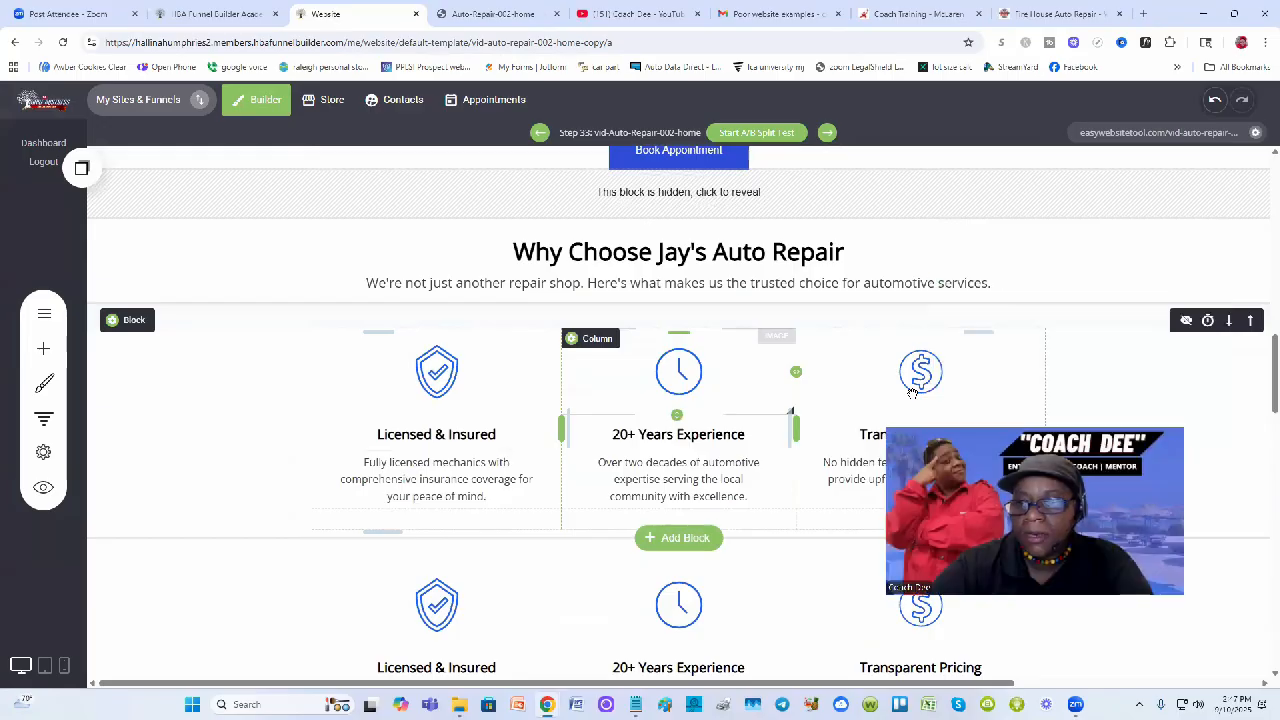
left_click(1186, 320)
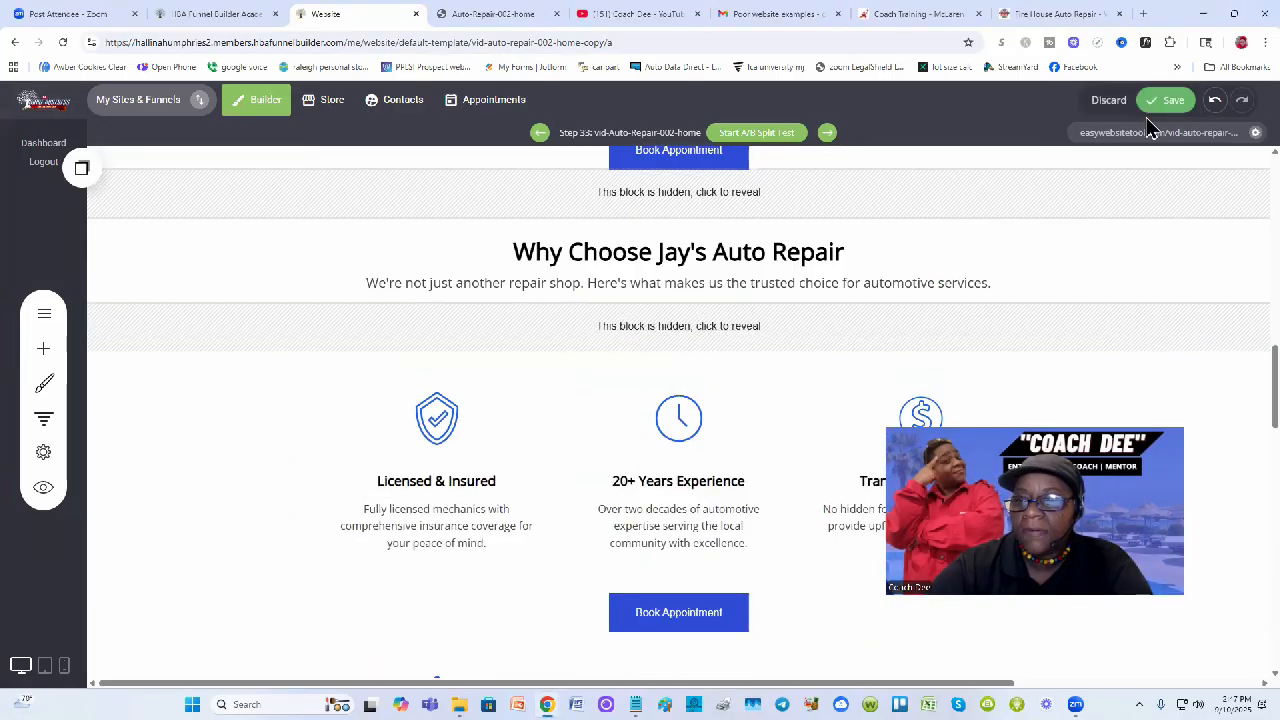
left_click(1162, 100)
Check the "Book Appointment" button placement on the published page between the service cards and the customer testimonials.
left_click(490, 13)
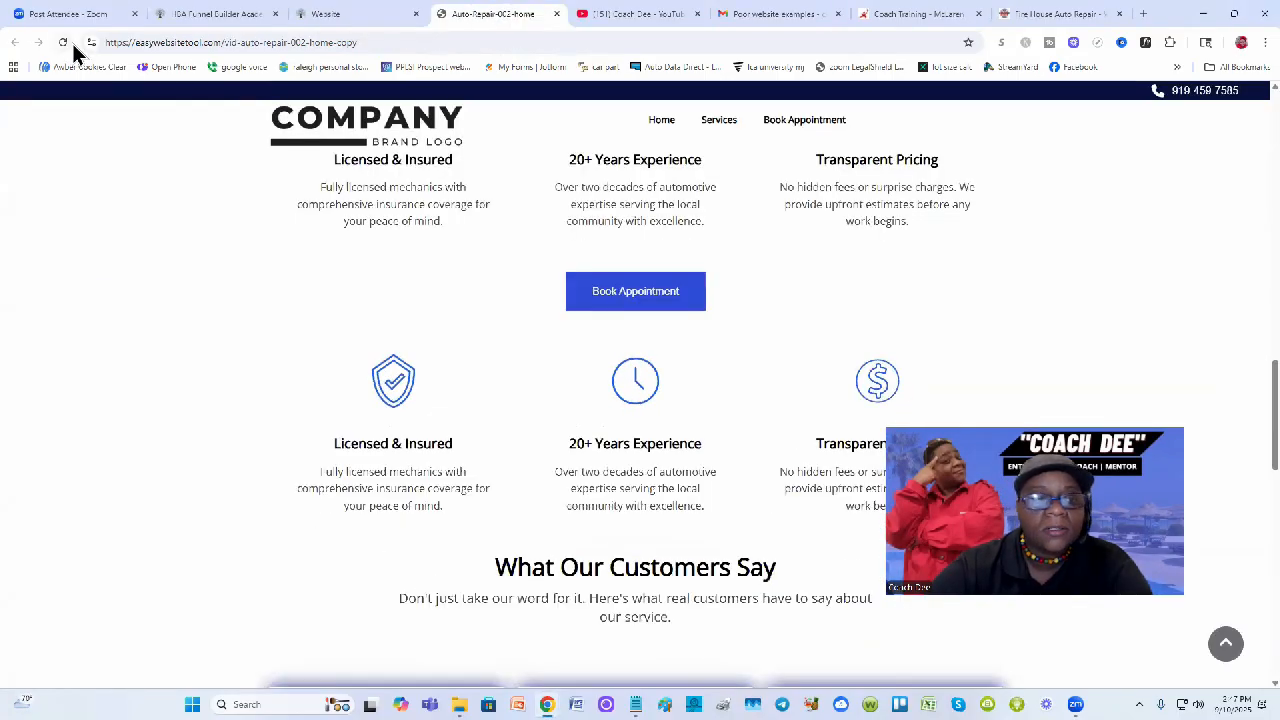
scroll(980, 275, "up", 3)
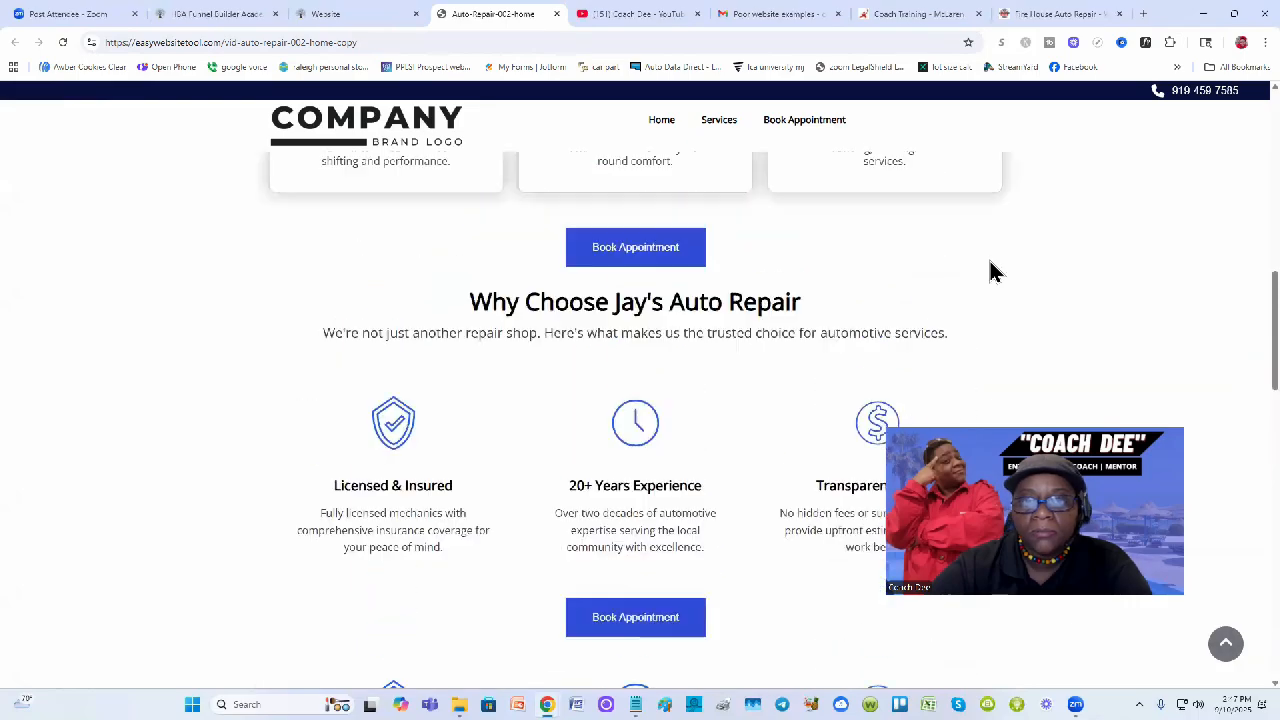
scroll(993, 272, "down", 5)
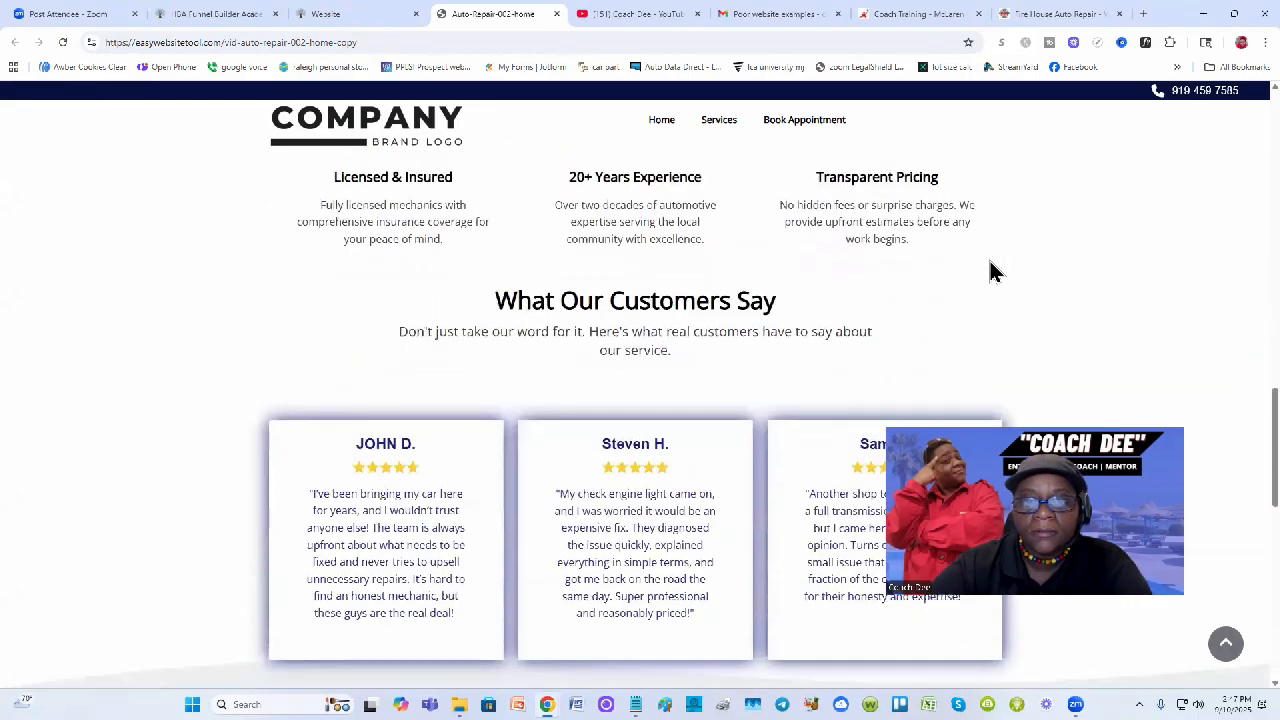
scroll(993, 272, "up", 2)
scroll(993, 272, "up", 5)
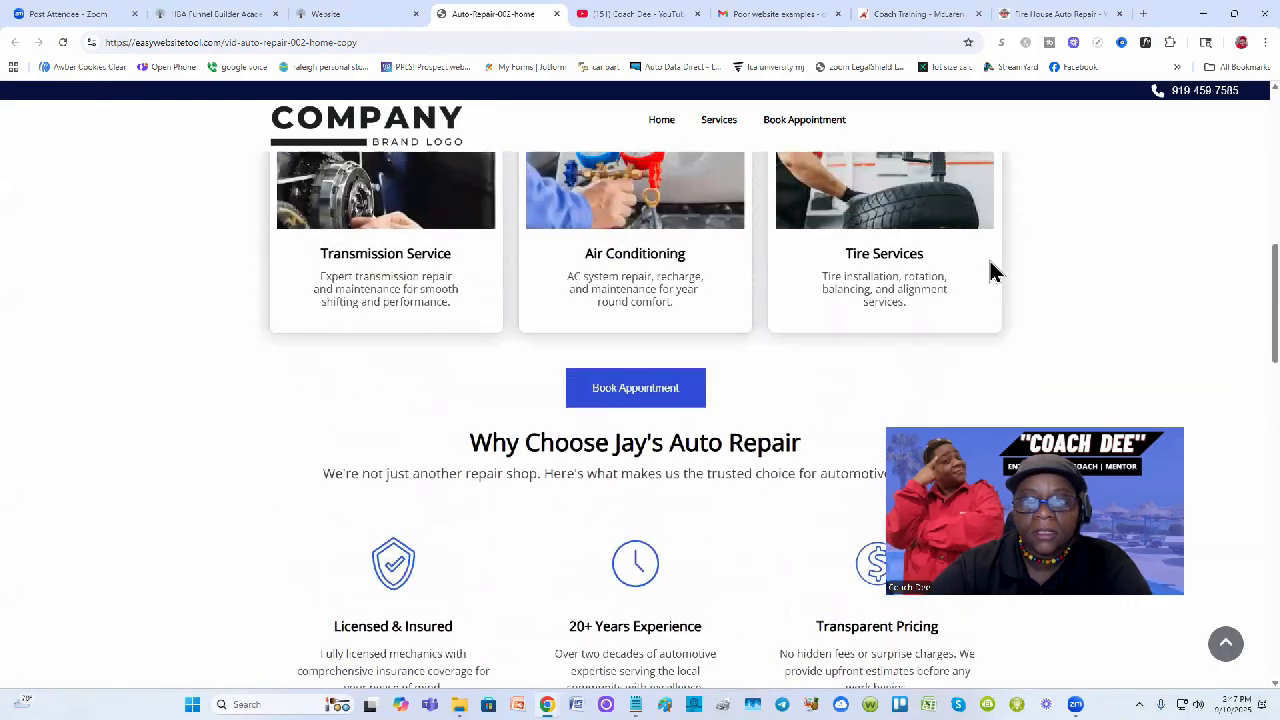
scroll(993, 272, "down", 2)
scroll(993, 272, "down", 2)
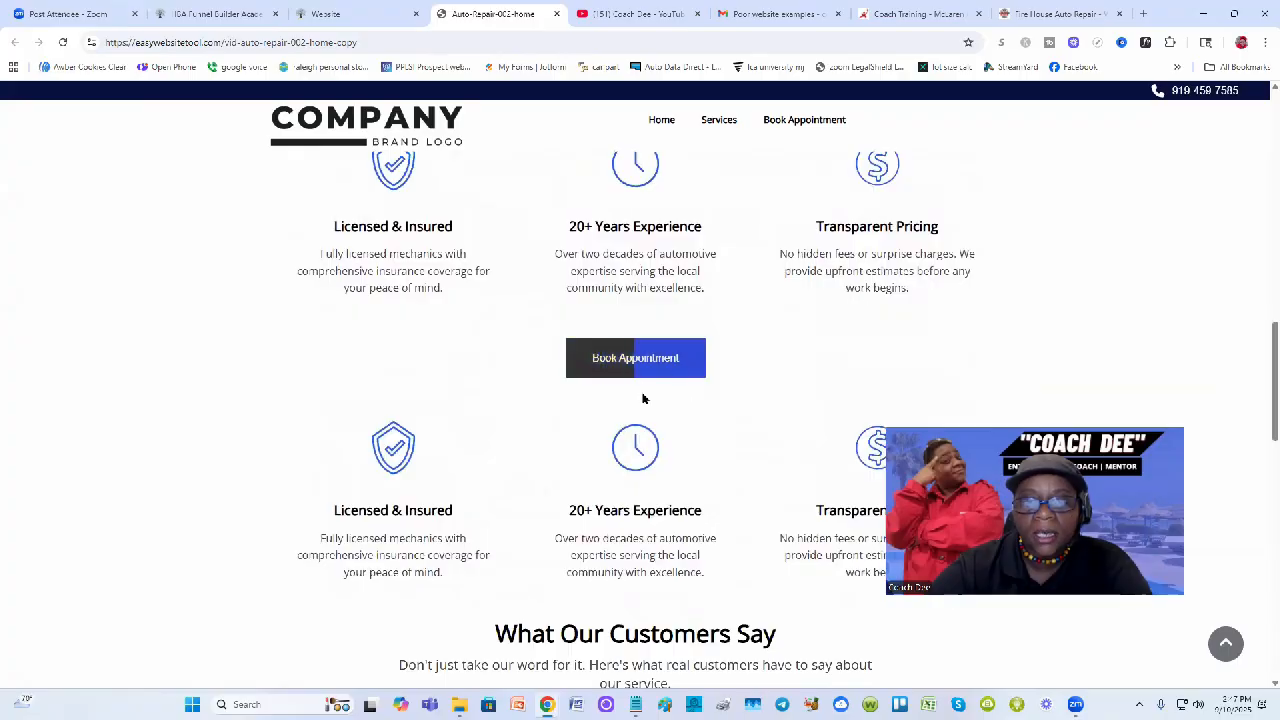
In the builder, move the "Book Appointment" button from between the feature rows to just above the "What Our Customers Say" heading.
left_click(334, 14)
scroll(674, 268, "down", 4)
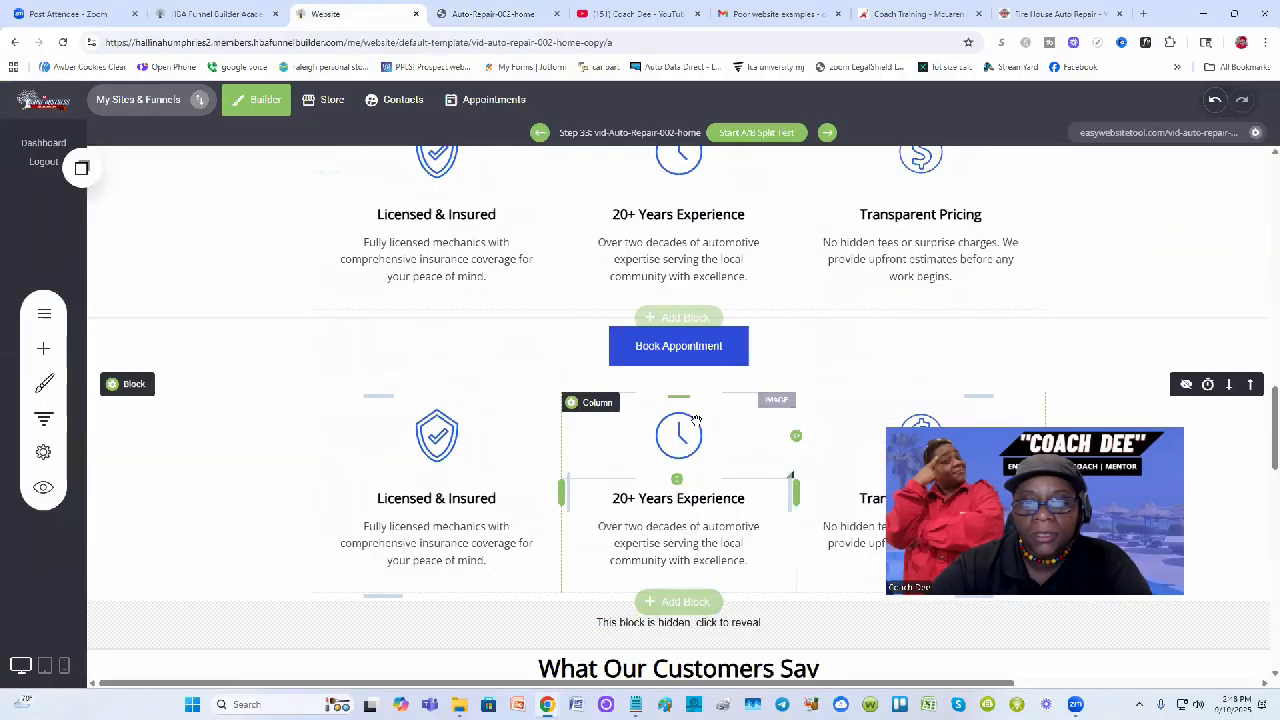
scroll(632, 281, "down", 2)
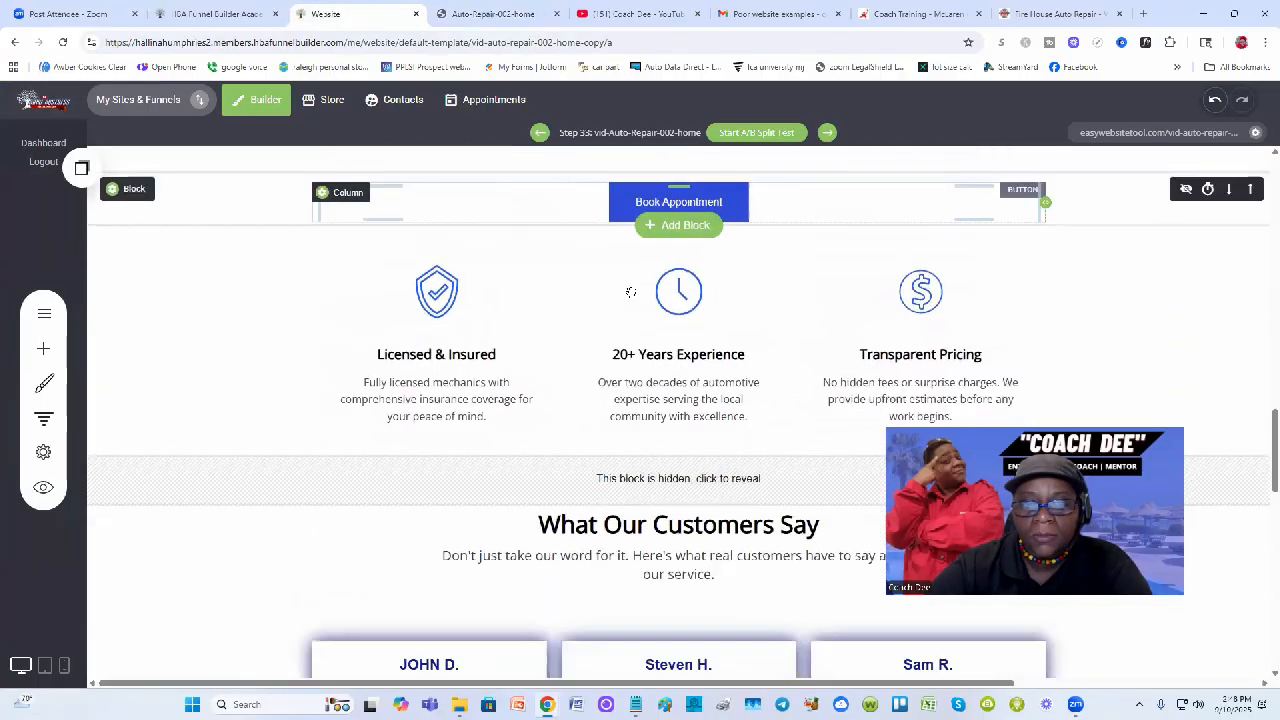
scroll(648, 190, "up", 1)
left_click_drag(651, 222, 660, 528)
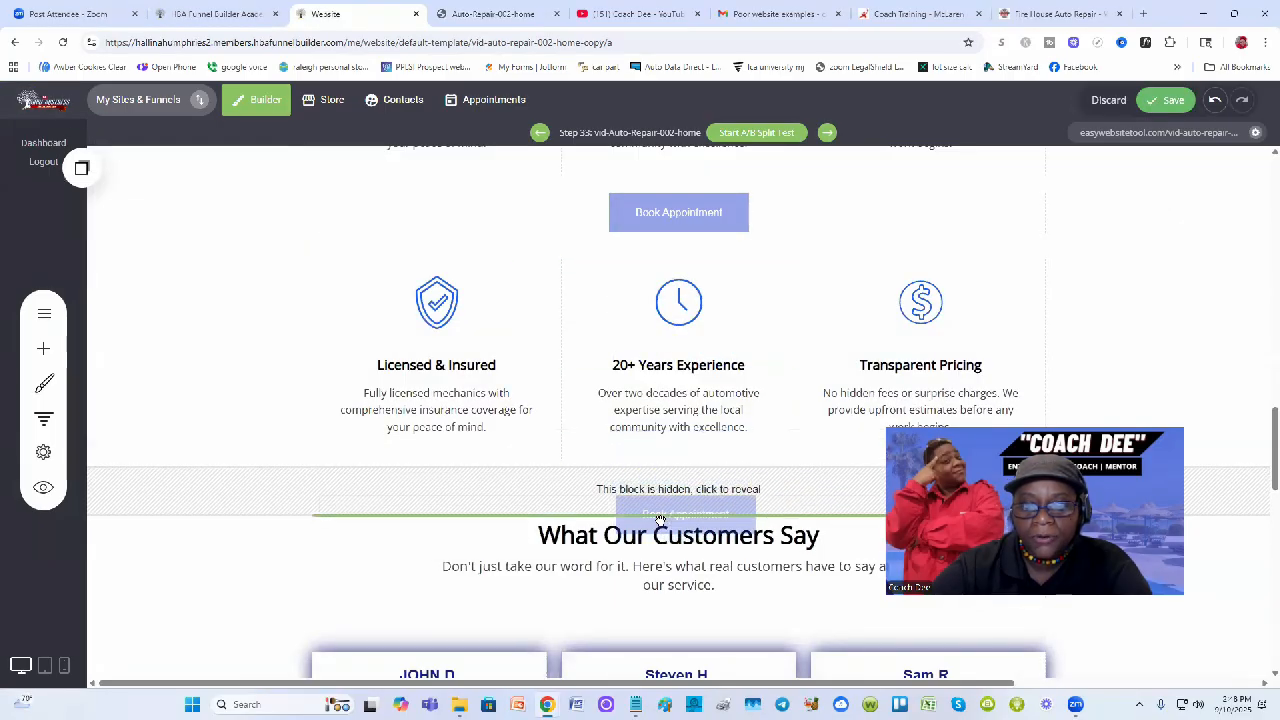
scroll(669, 514, "down", 3)
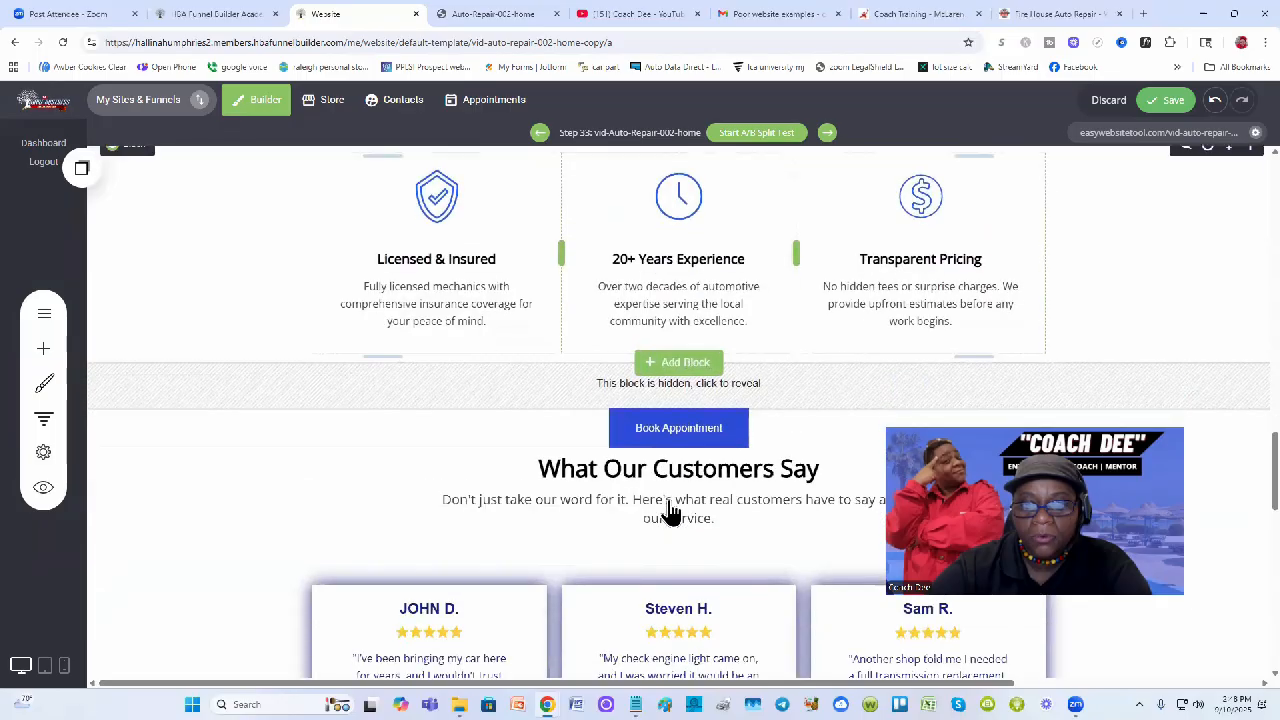
scroll(669, 514, "up", 2)
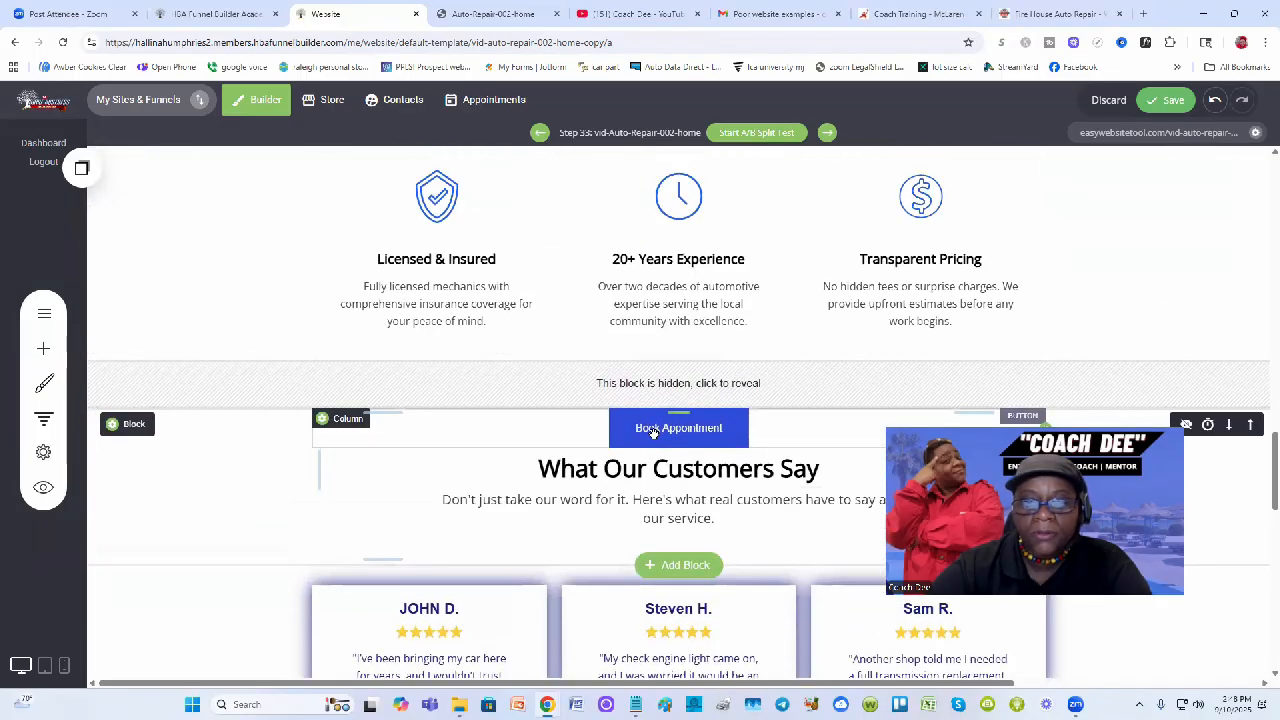
Delete the emptied block between the two feature rows and save the page.
scroll(640, 400, "up", 3)
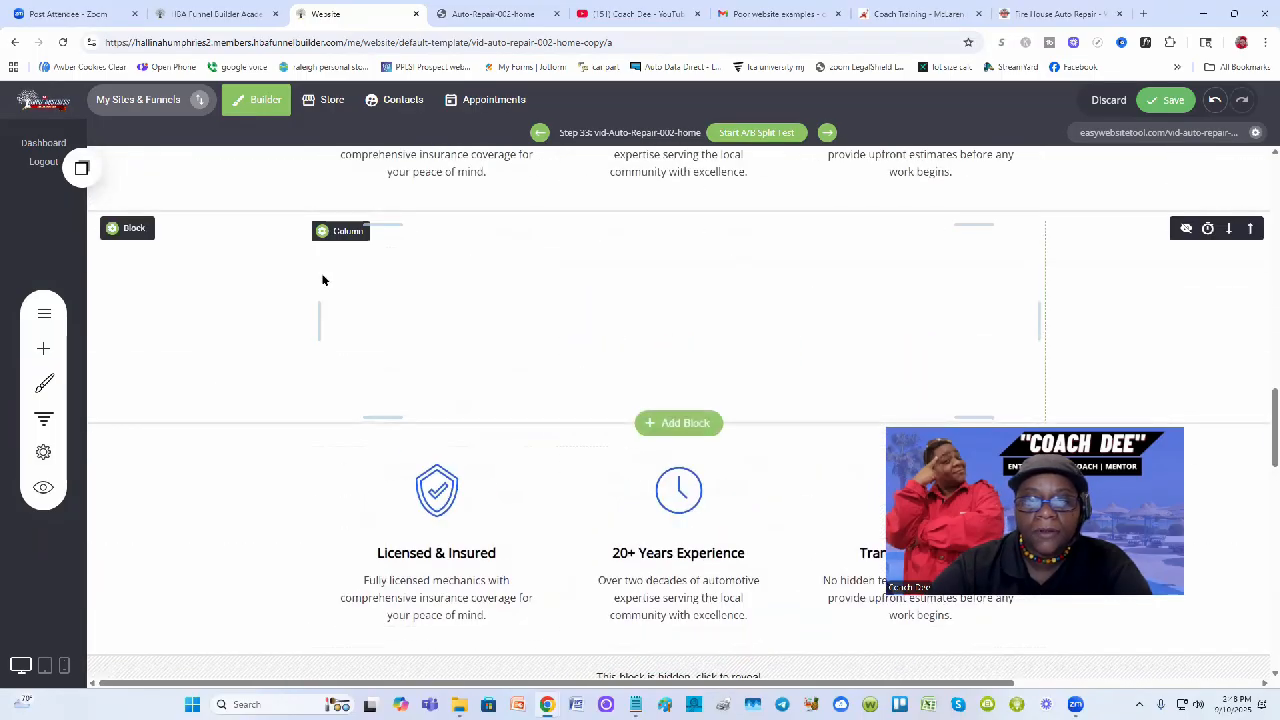
mouse_move(129, 229)
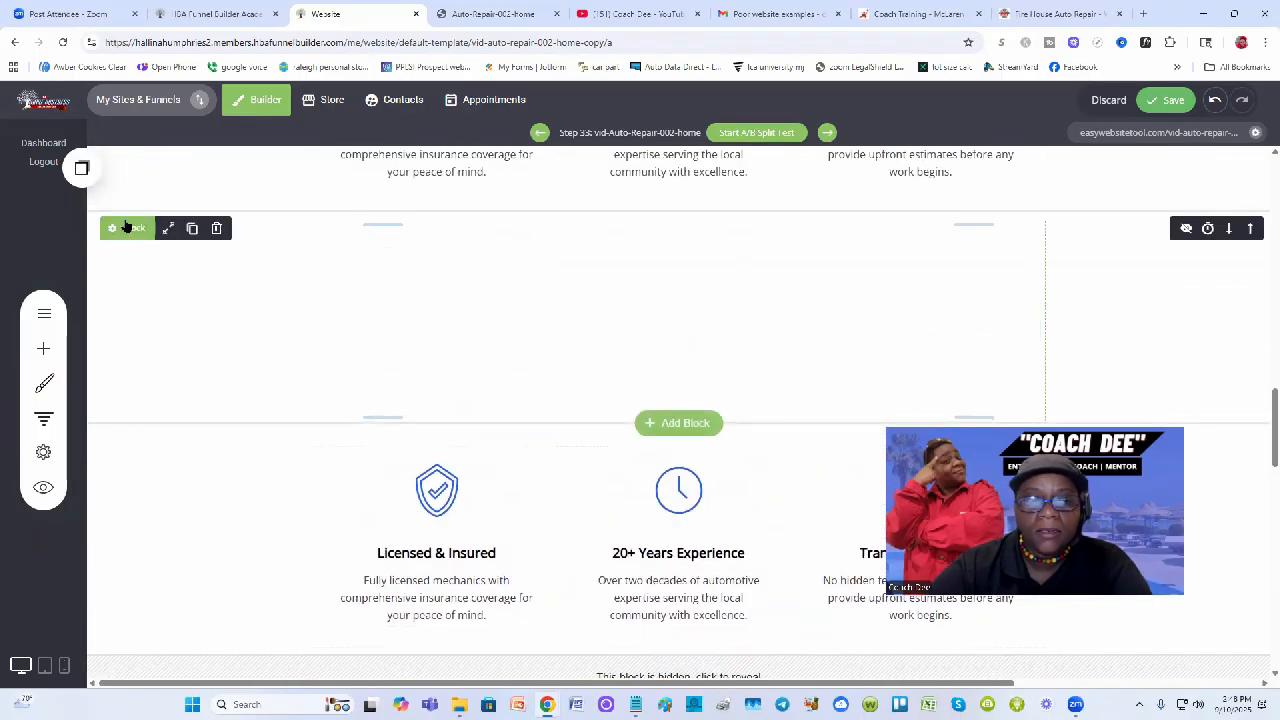
left_click(217, 229)
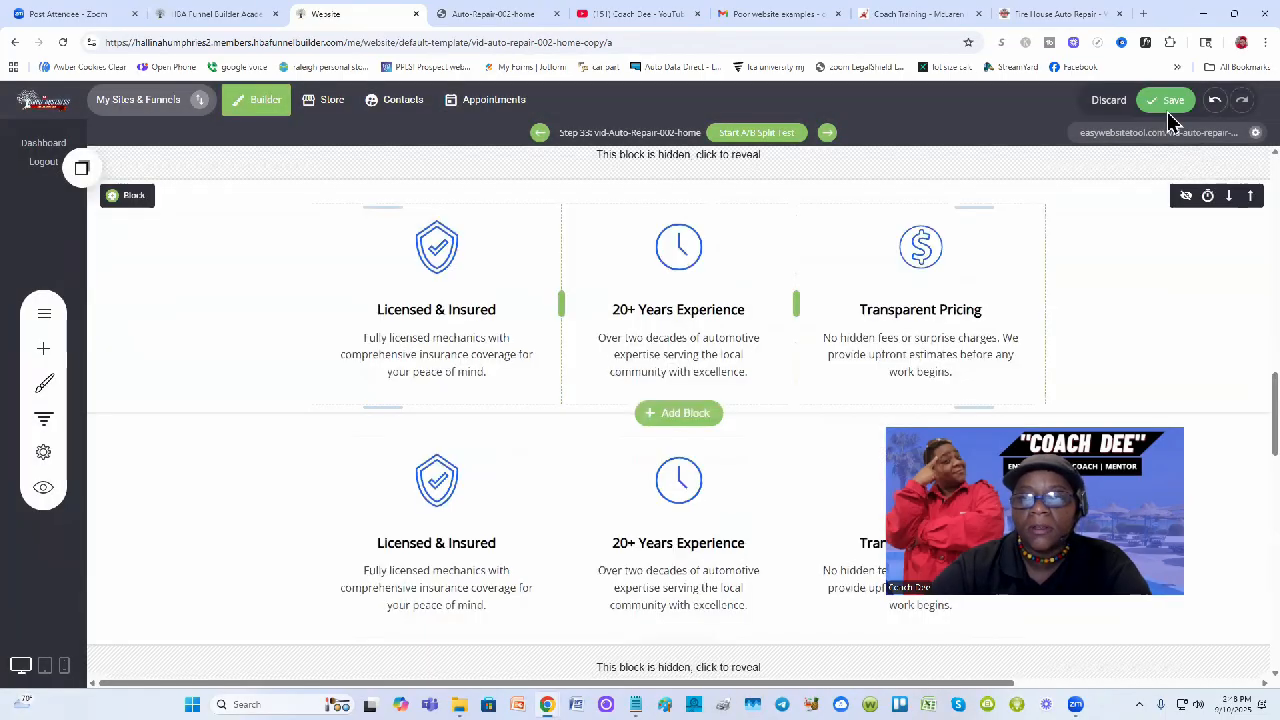
left_click(1167, 100)
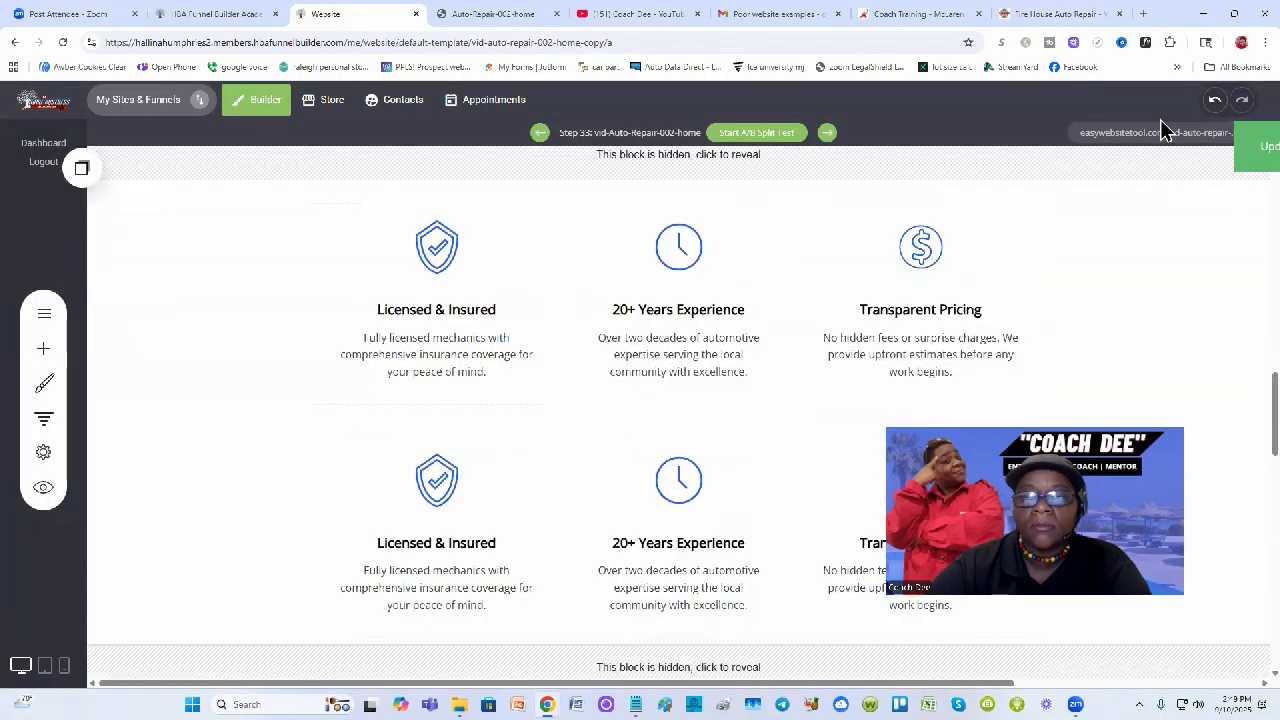
Reload the published template page and review the button placement from the testimonials up to the hero section.
left_click(492, 14)
left_click(62, 42)
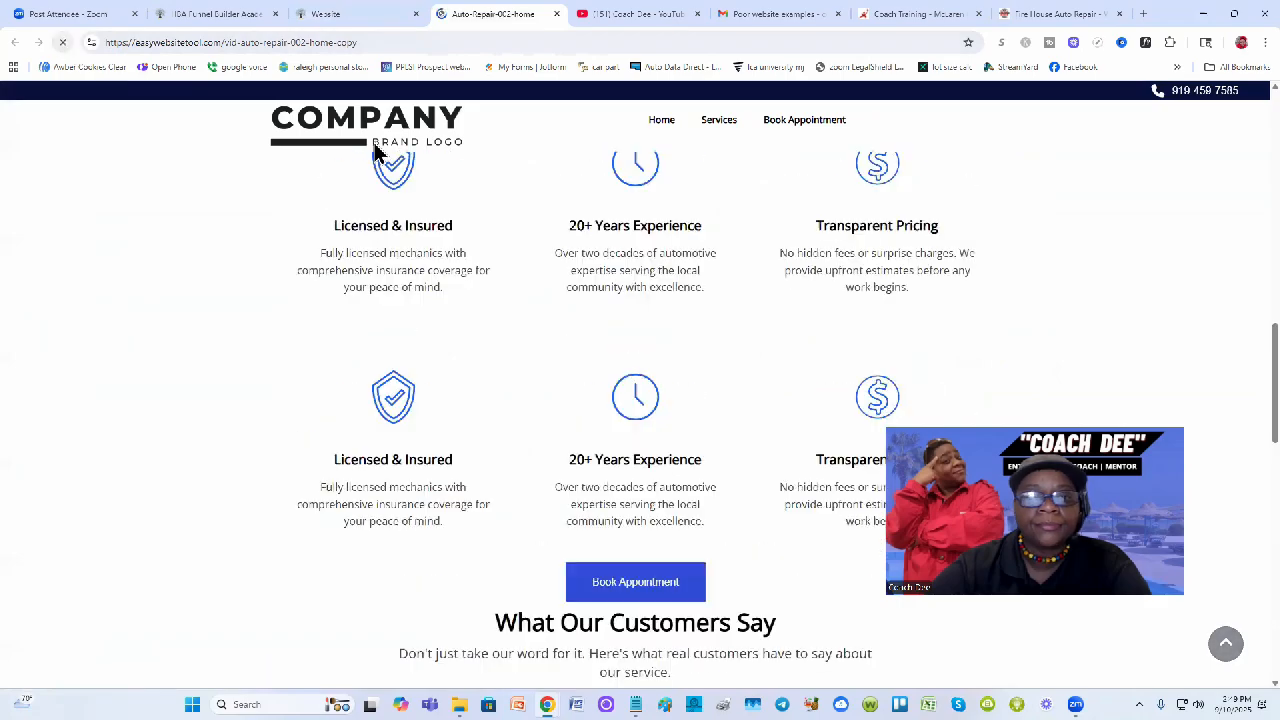
scroll(1027, 300, "down", 6)
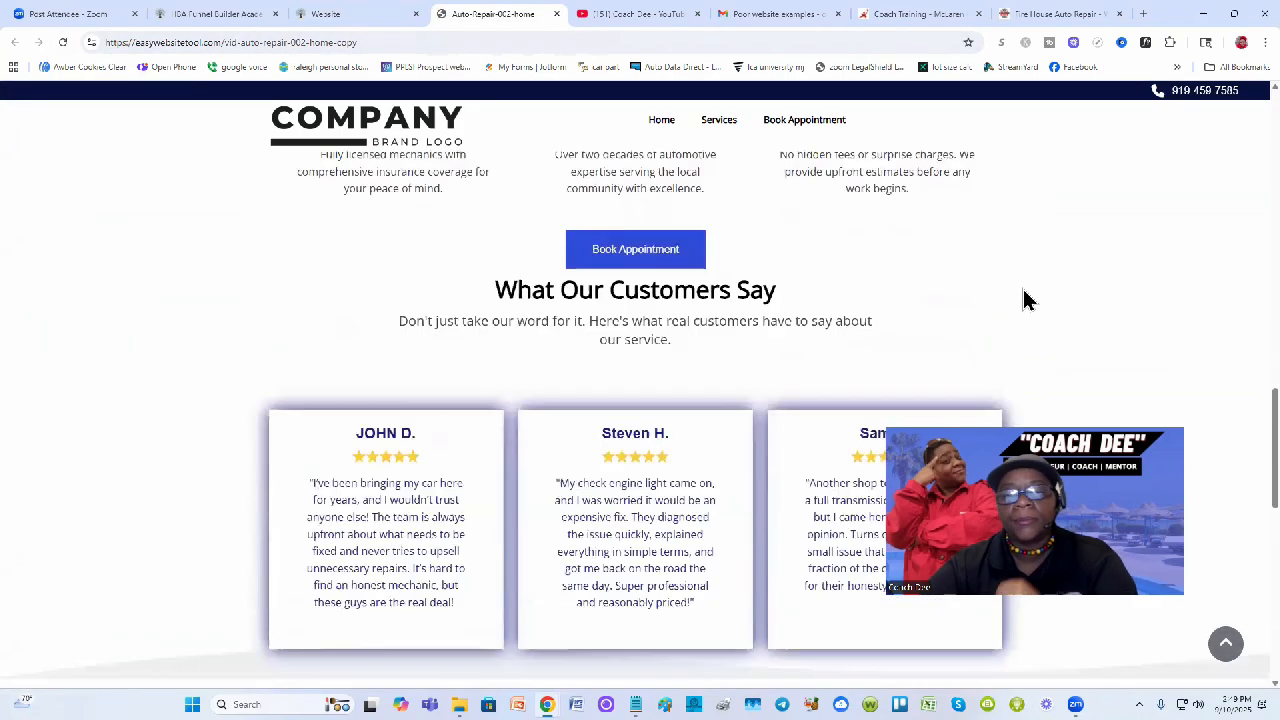
scroll(1027, 300, "up", 2)
scroll(1027, 300, "up", 10)
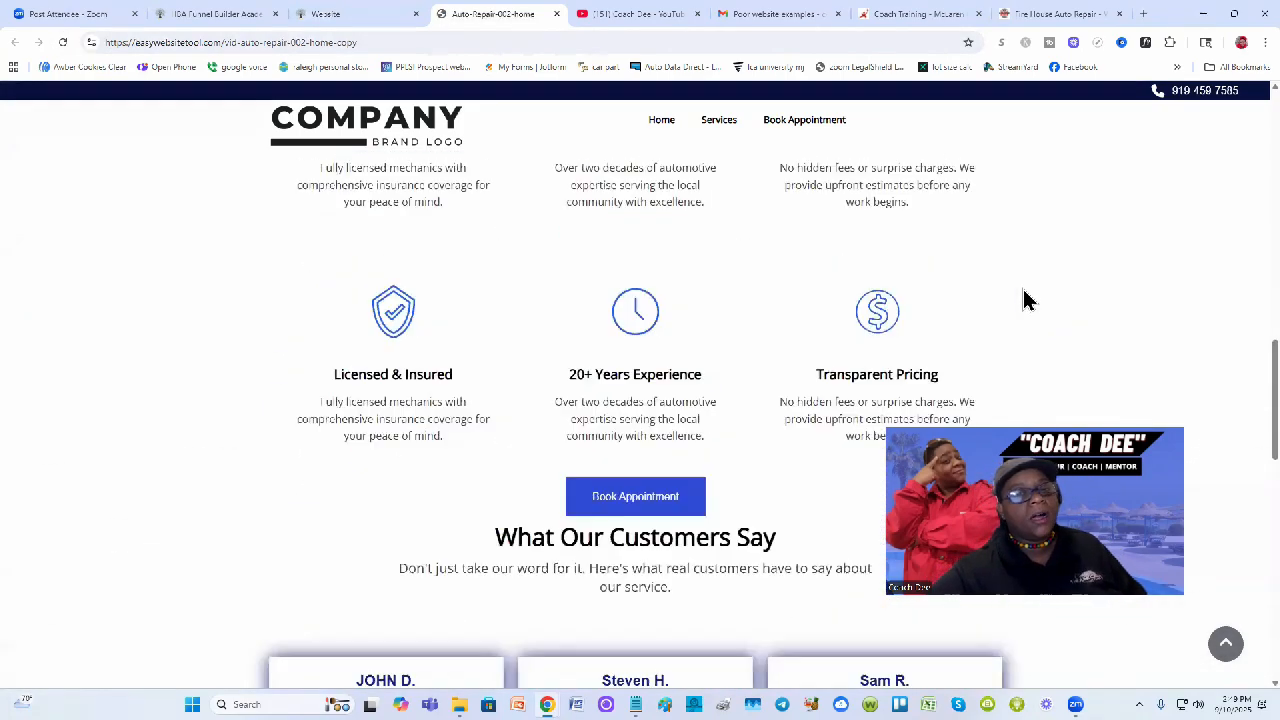
scroll(1027, 300, "up", 5)
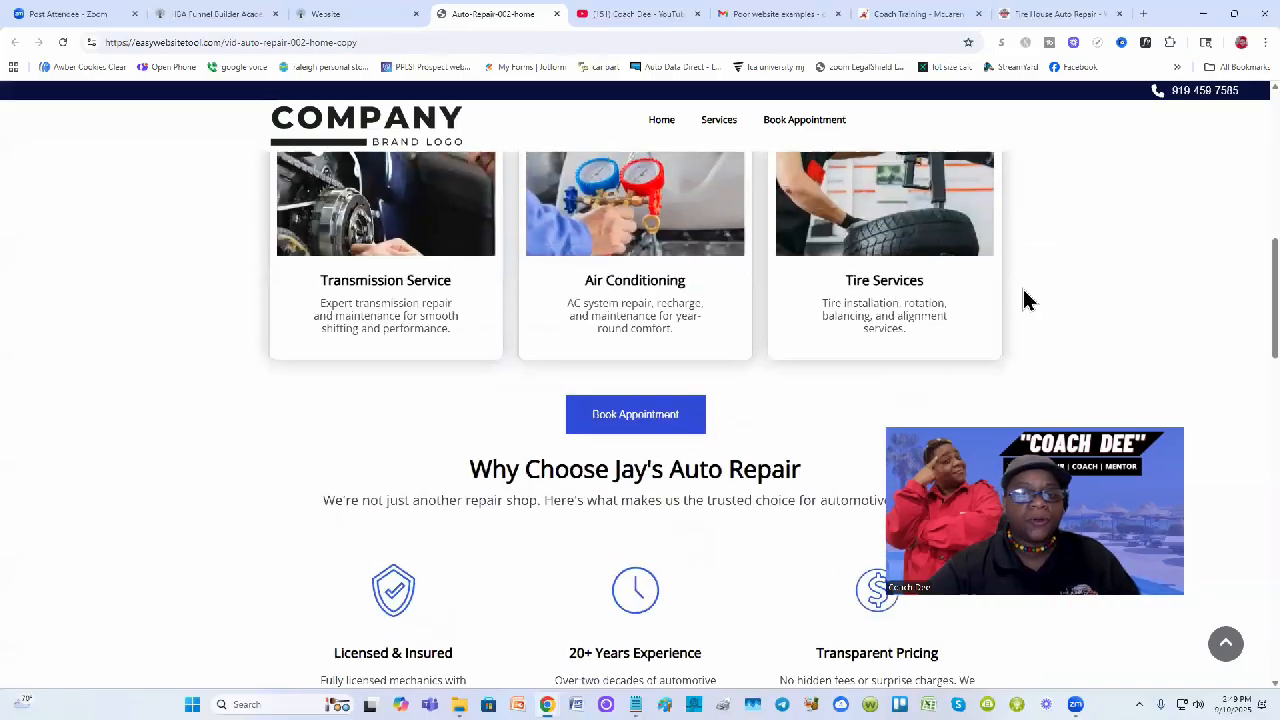
scroll(647, 283, "up", 3)
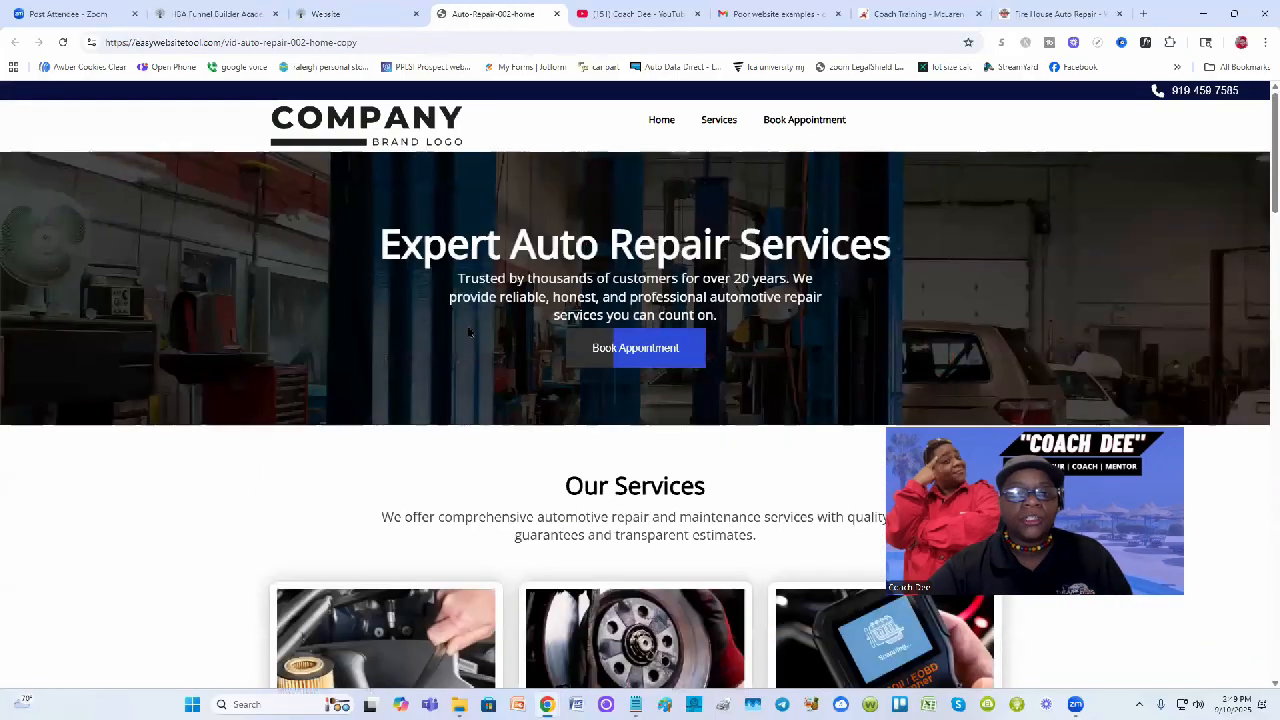
scroll(634, 443, "down", 6)
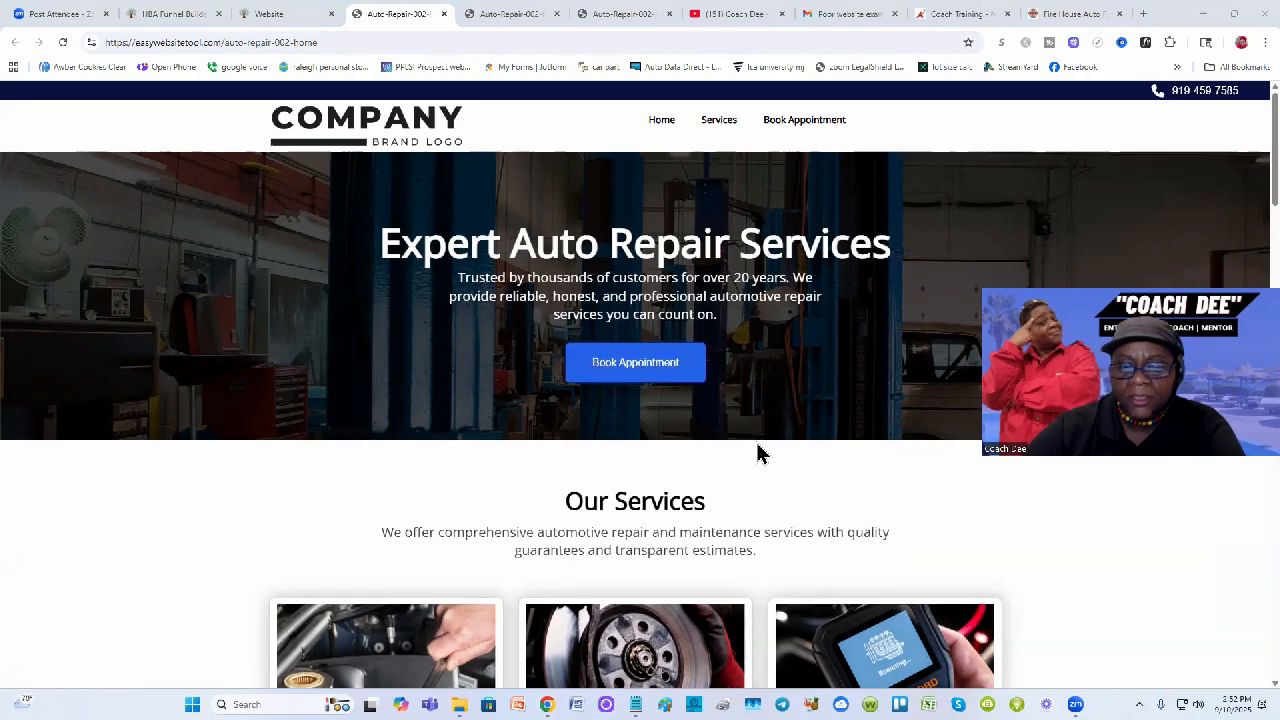
Examine the auto-repair-002-home template page's service cards and their "Learn More" buttons.
scroll(757, 449, "down", 3)
scroll(424, 476, "up", 1)
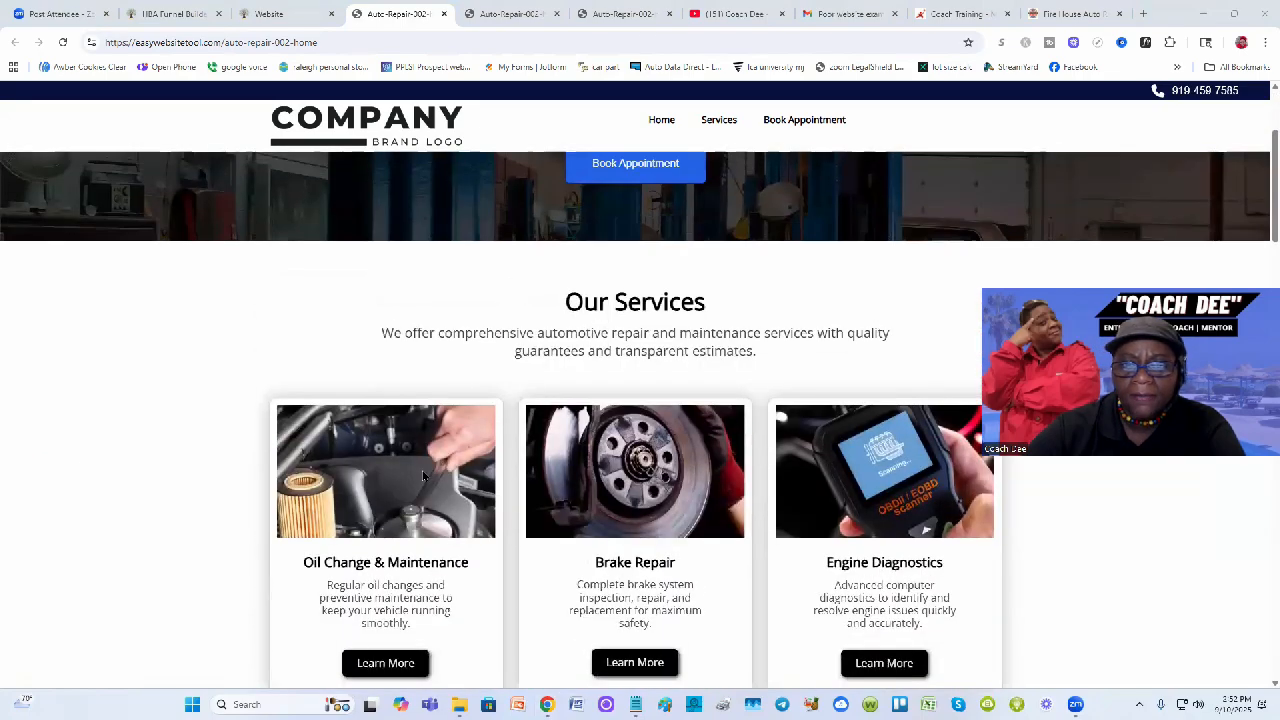
scroll(740, 570, "down", 4)
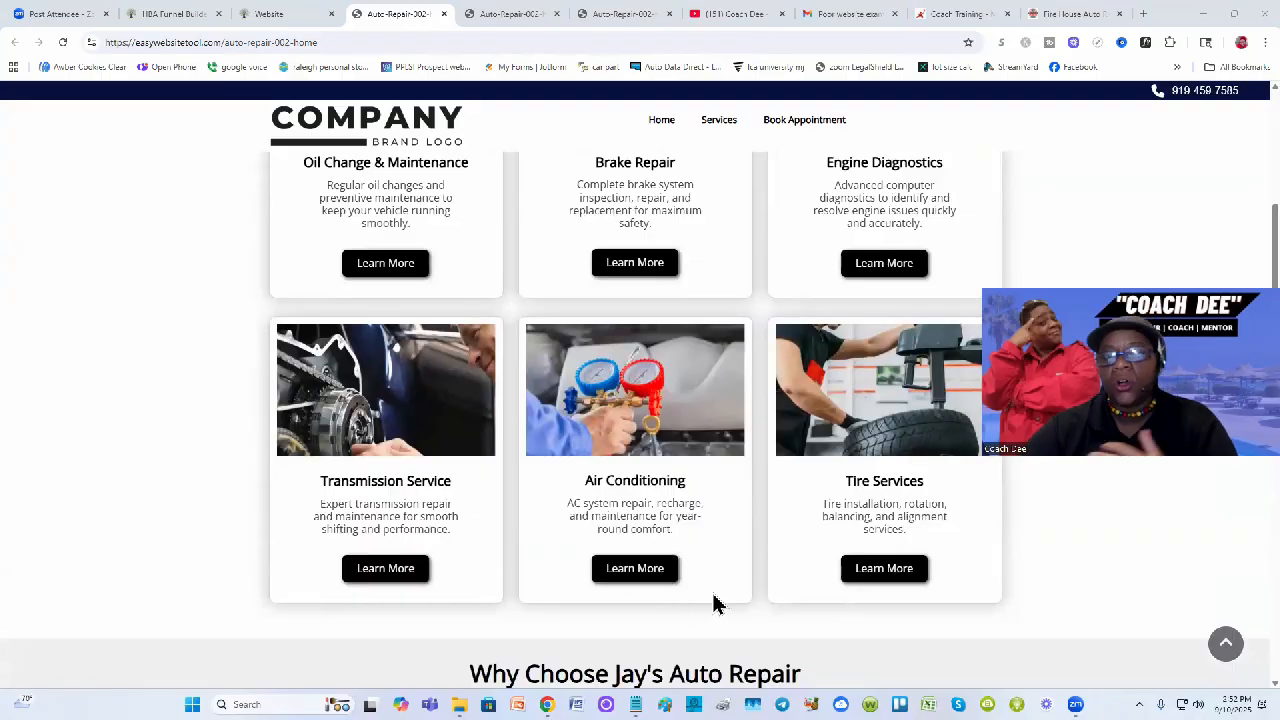
Review the home page's hero section and service cards, and open the Brake Repair card's detail page.
scroll(714, 604, "up", 1)
scroll(718, 600, "up", 2)
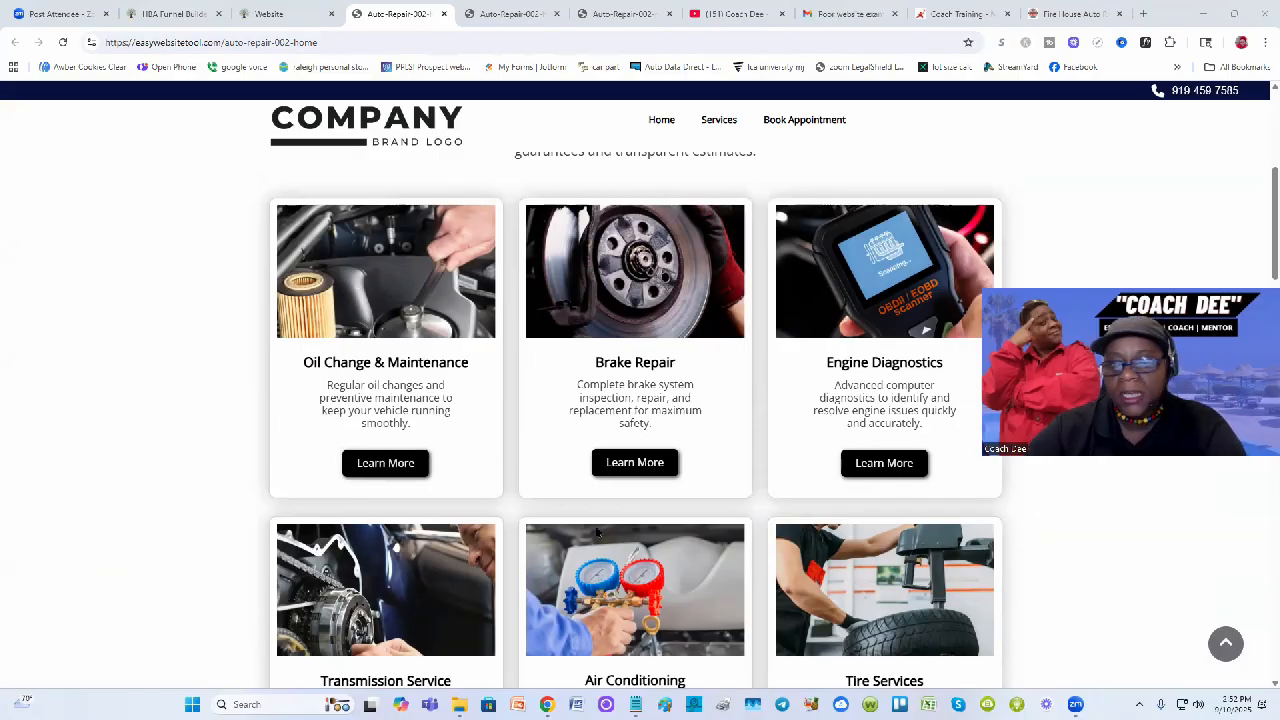
scroll(632, 480, "up", 5)
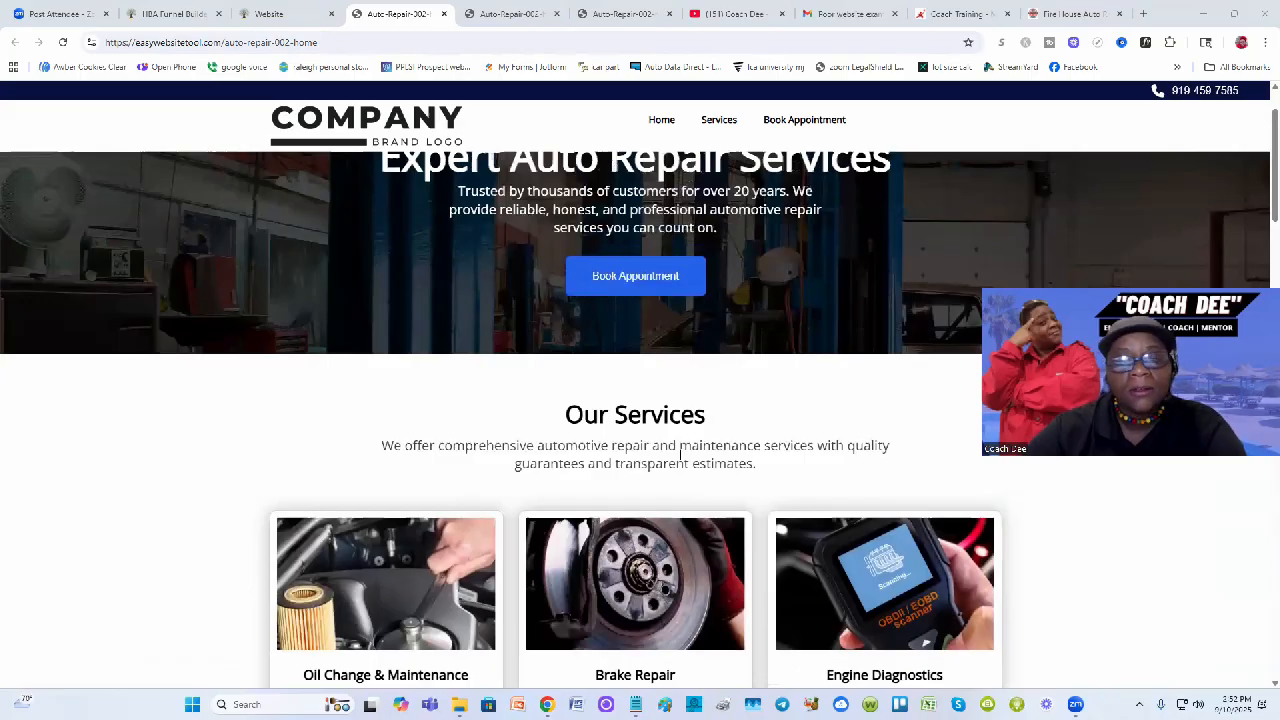
scroll(672, 500, "up", 1)
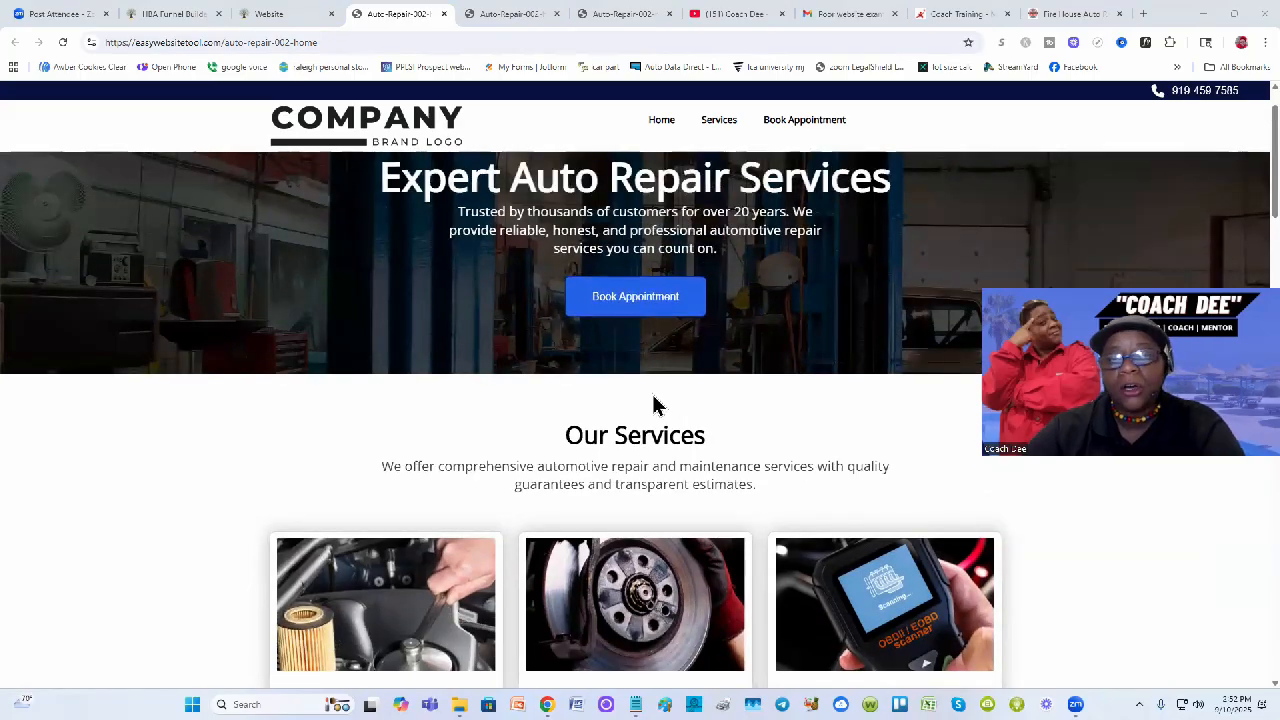
scroll(640, 457, "down", 2)
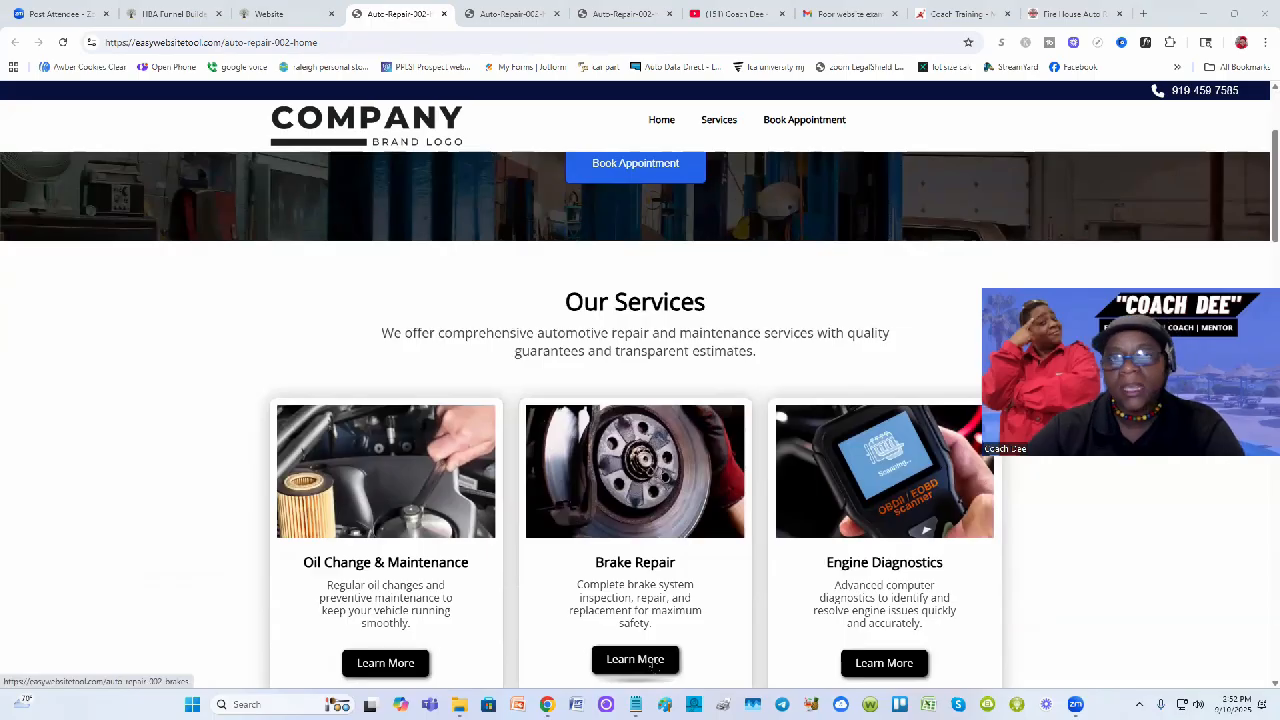
scroll(663, 434, "up", 2)
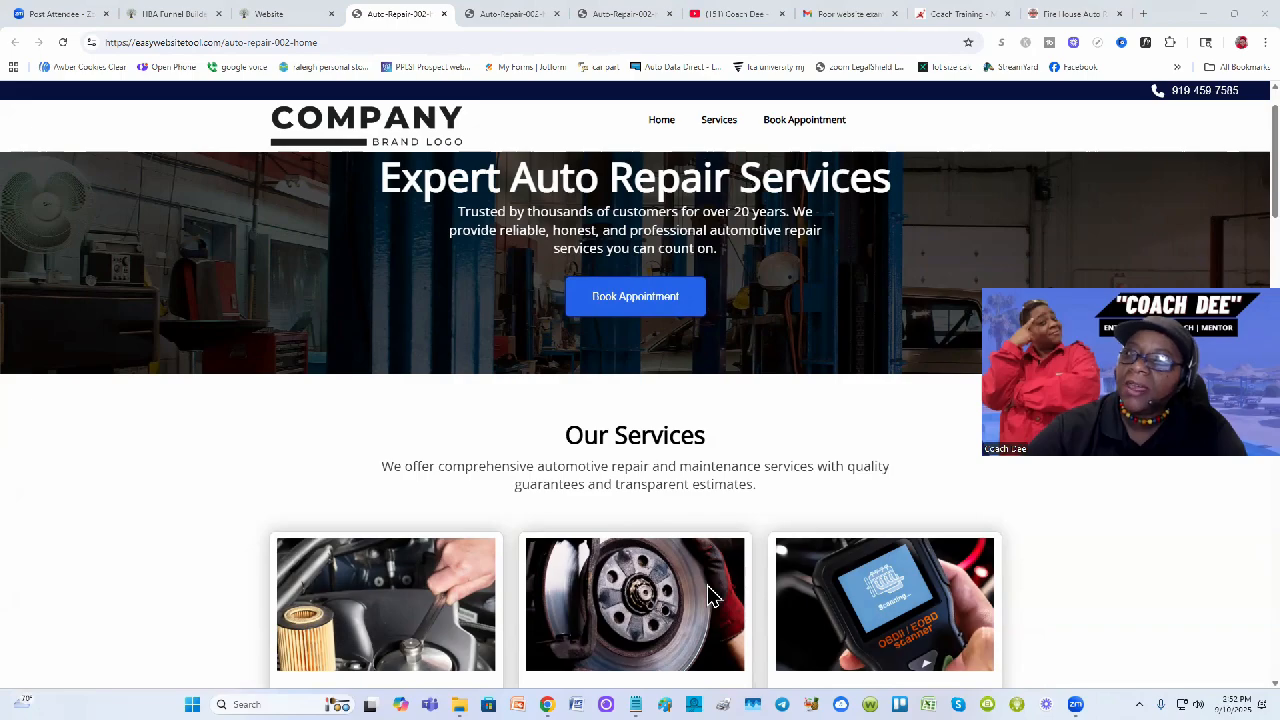
scroll(586, 414, "down", 4)
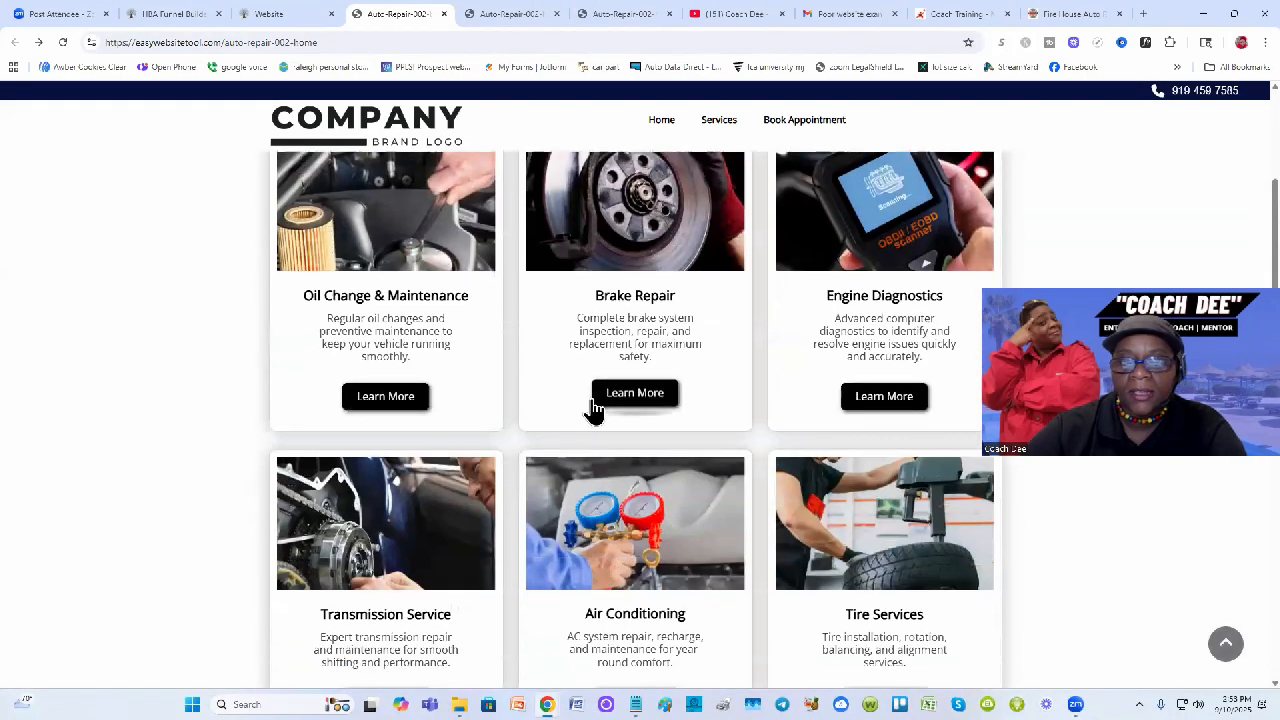
left_click(634, 401)
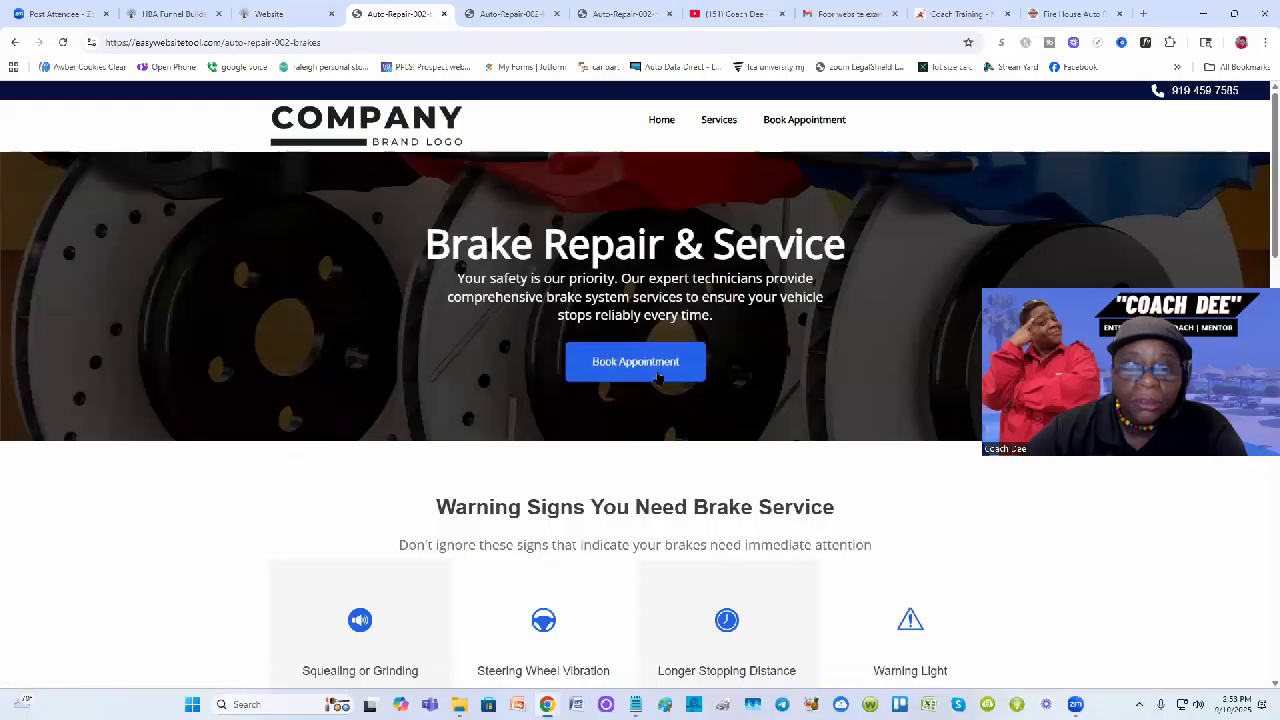
Review the brake page down to the service options and open the appointment form from the Brake Pad Replacement card.
scroll(657, 375, "down", 4)
scroll(658, 376, "down", 7)
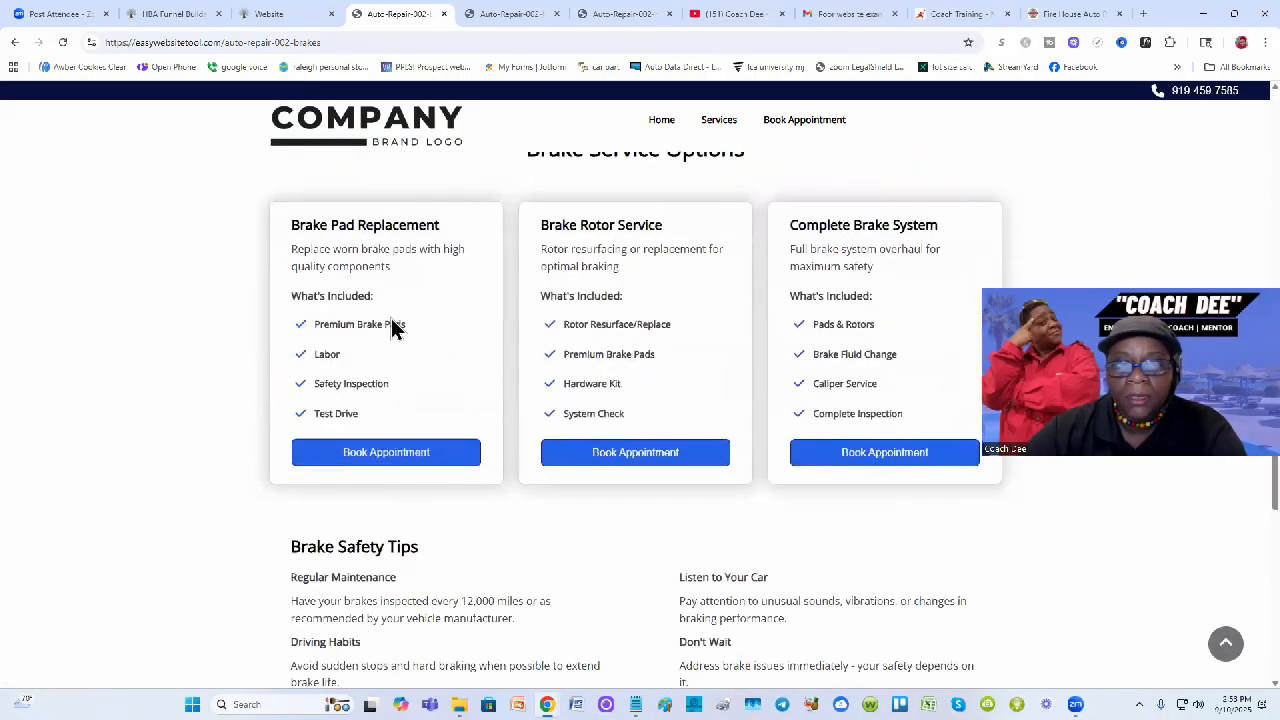
left_click(411, 455)
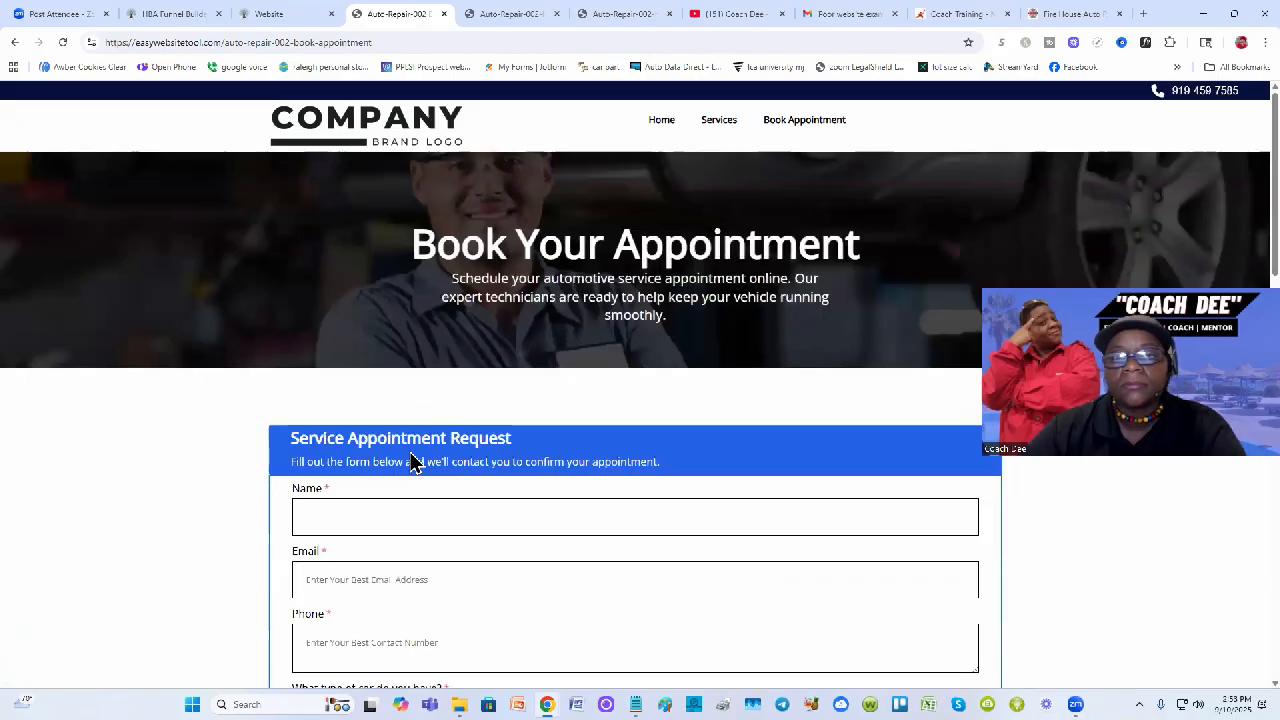